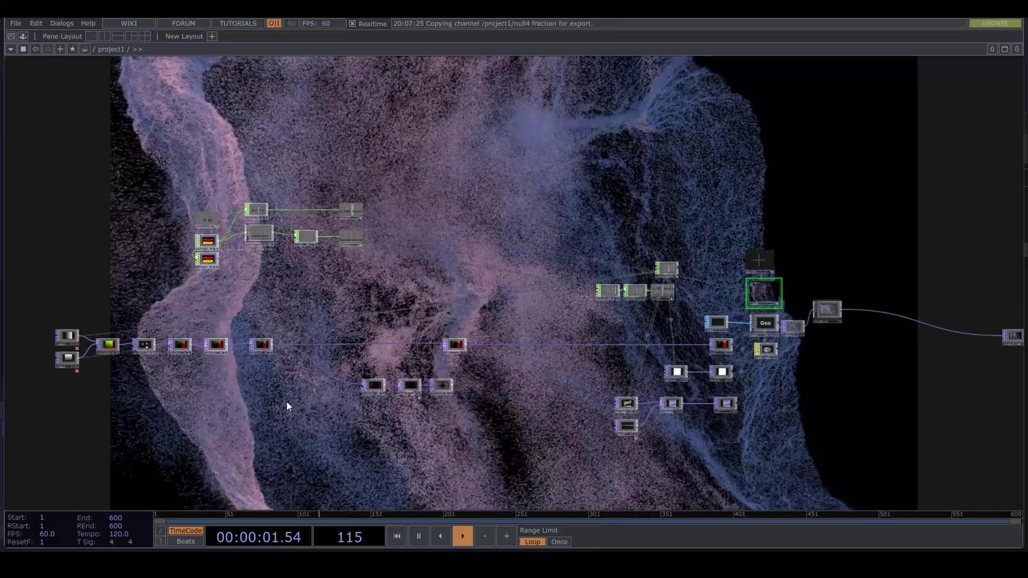
{"action": "scroll", "coordinate": [546, 372], "scroll_direction": "down", "scroll_amount": 5}
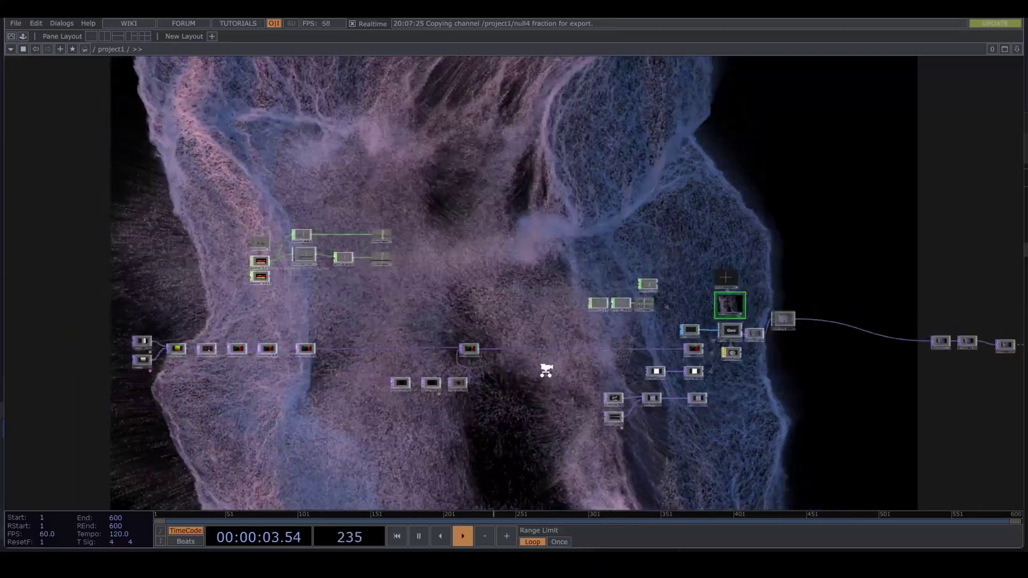
{"action": "left_click_drag", "start_coordinate": [733, 423], "coordinate": [462, 436]}
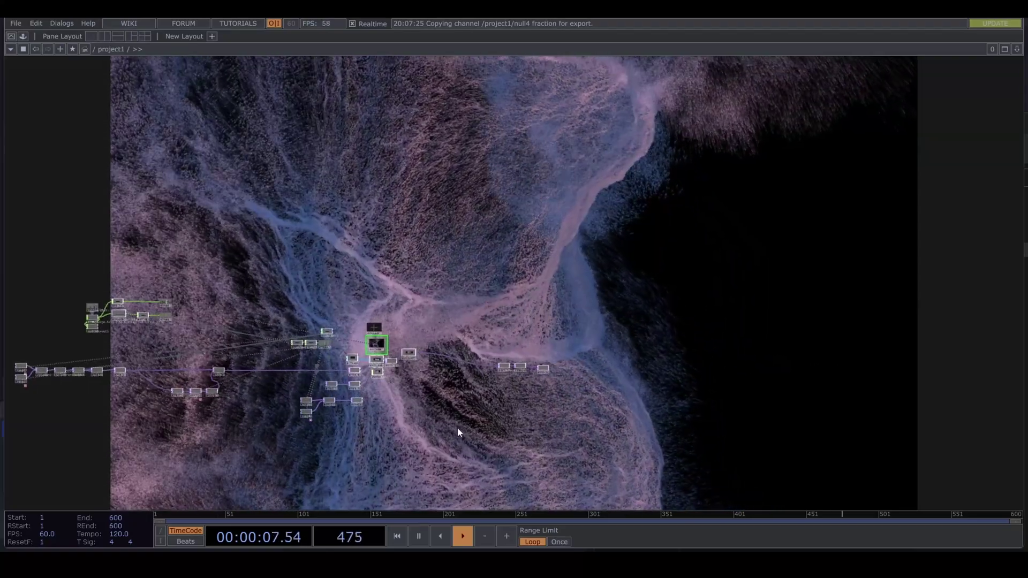
{"action": "scroll", "coordinate": [445, 419], "scroll_direction": "up", "scroll_amount": 4}
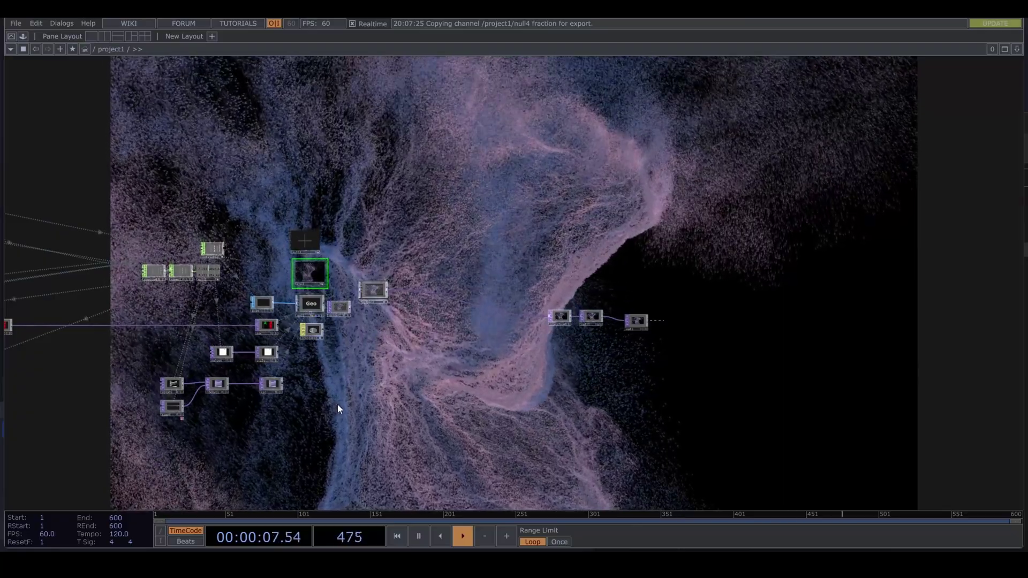
{"action": "left_click_drag", "start_coordinate": [422, 391], "coordinate": [320, 414]}
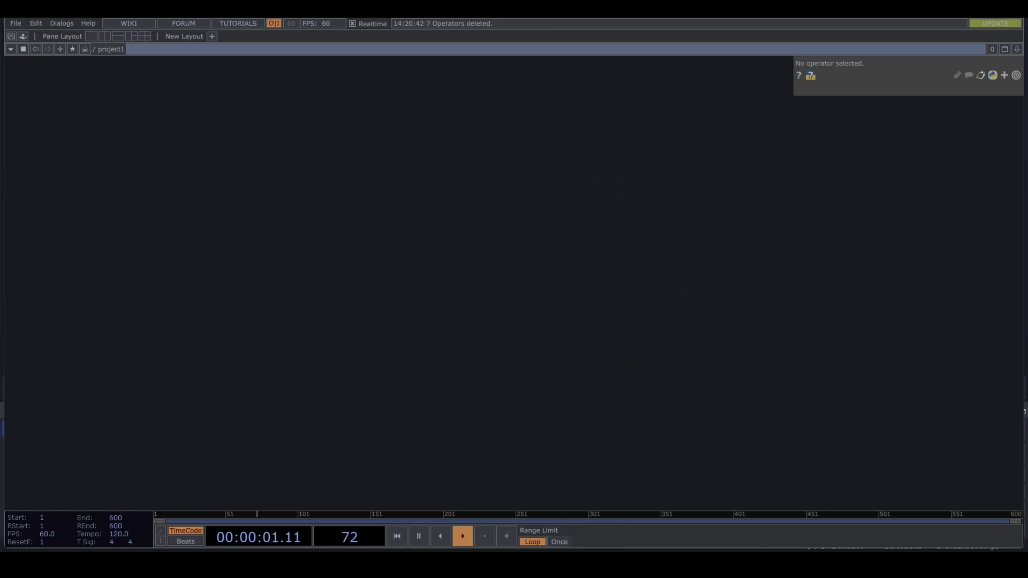
Load EINA norge hela lite bättre ljud.wav into the empty project as an Audio File In CHOP and wire it to an Audio Device Out CHOP below
{"action": "key", "text": "alt+Tab"}
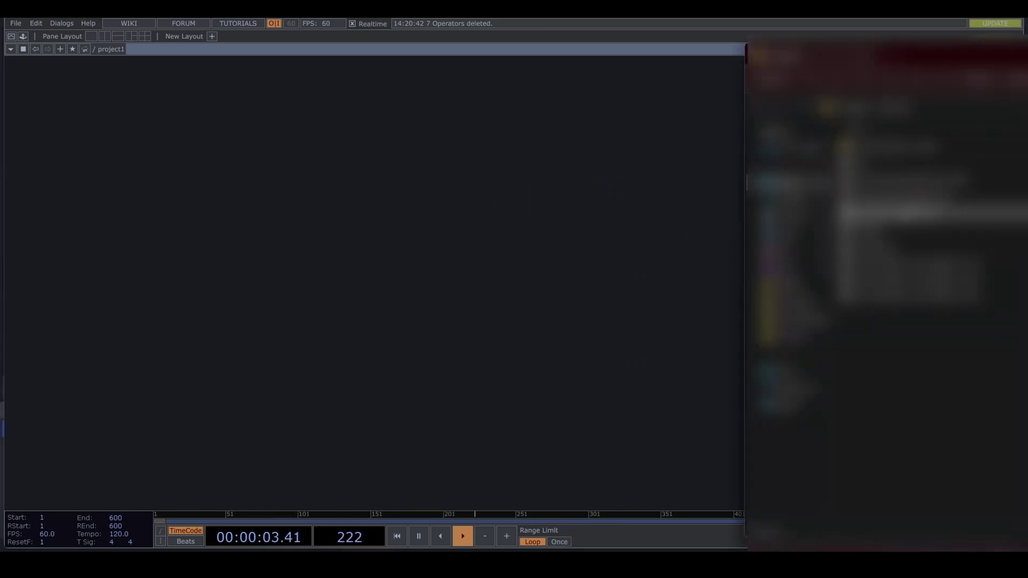
{"action": "left_click_drag", "start_coordinate": [910, 214], "coordinate": [369, 368]}
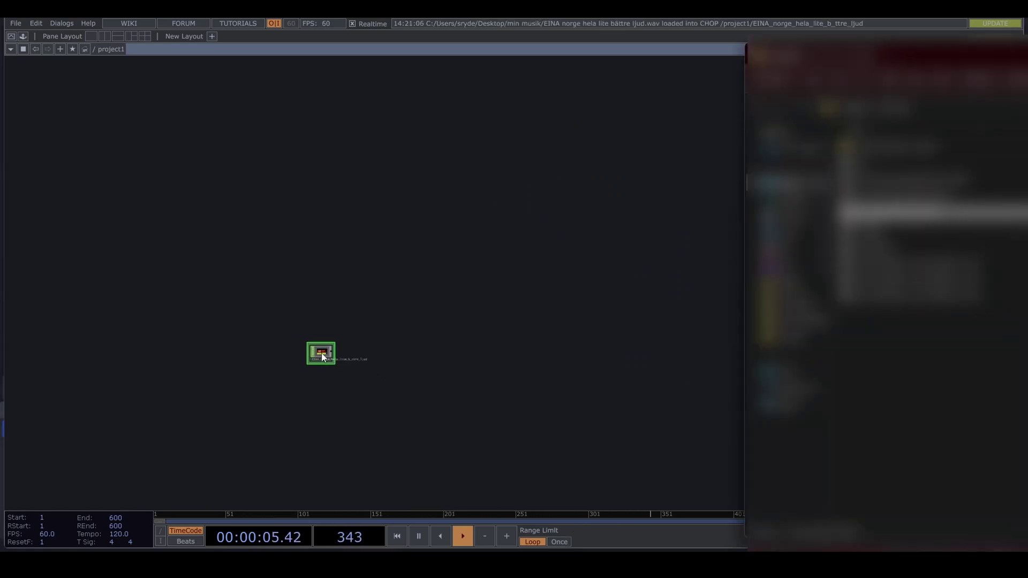
{"action": "left_click", "coordinate": [300, 337]}
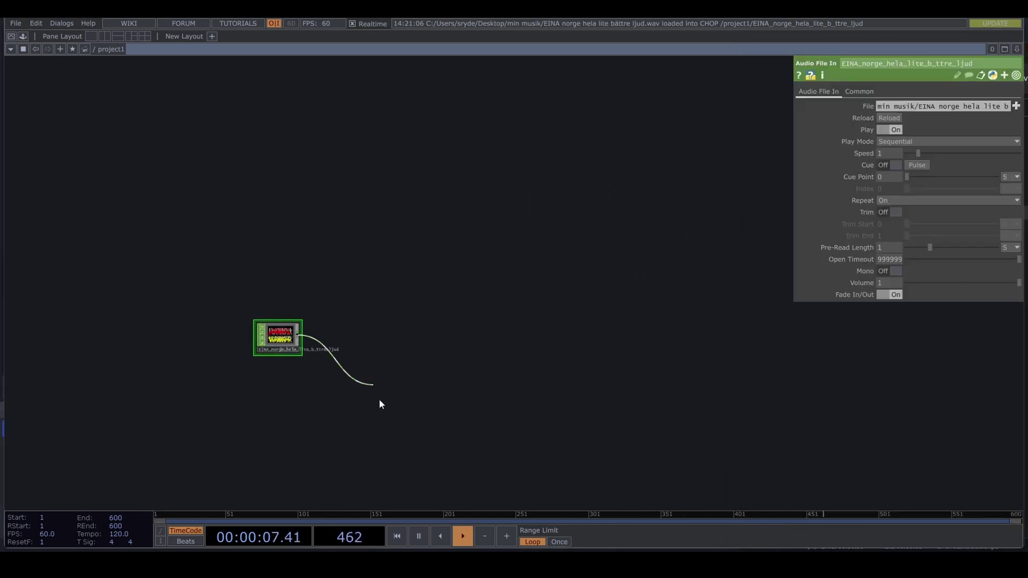
{"action": "left_click", "coordinate": [298, 414]}
{"action": "type", "text": "a"}
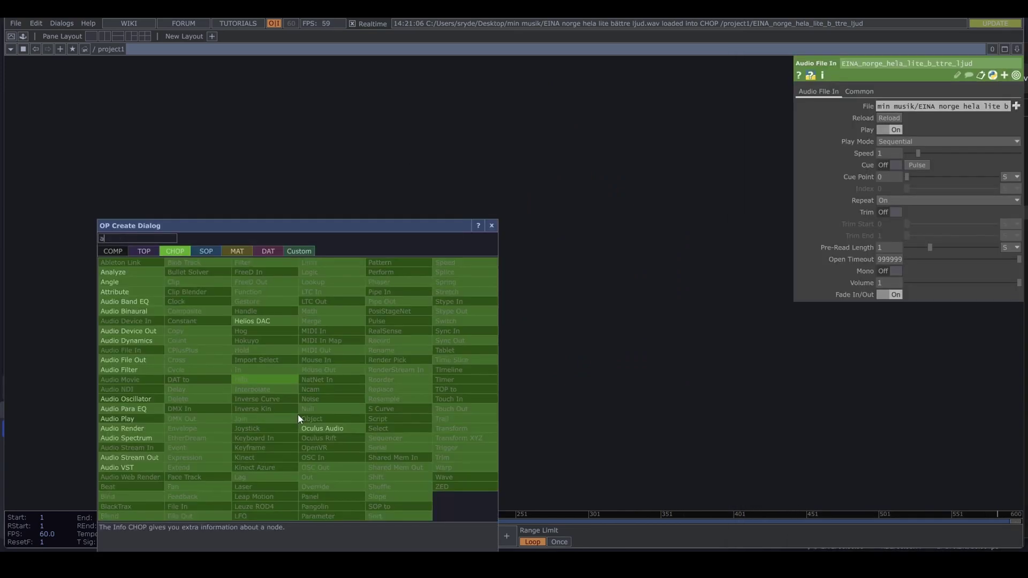
{"action": "type", "text": "udi"}
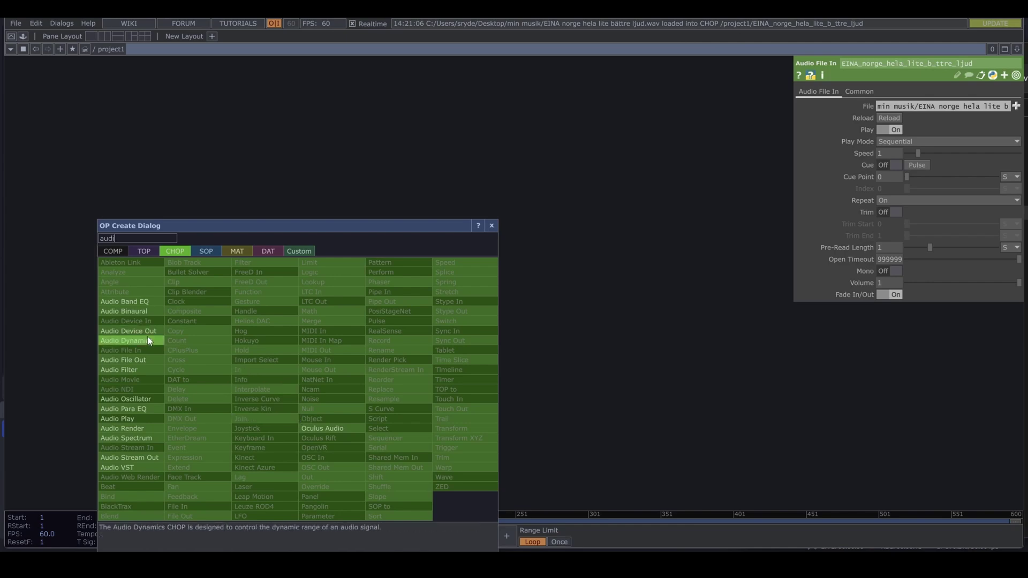
{"action": "left_click", "coordinate": [149, 332]}
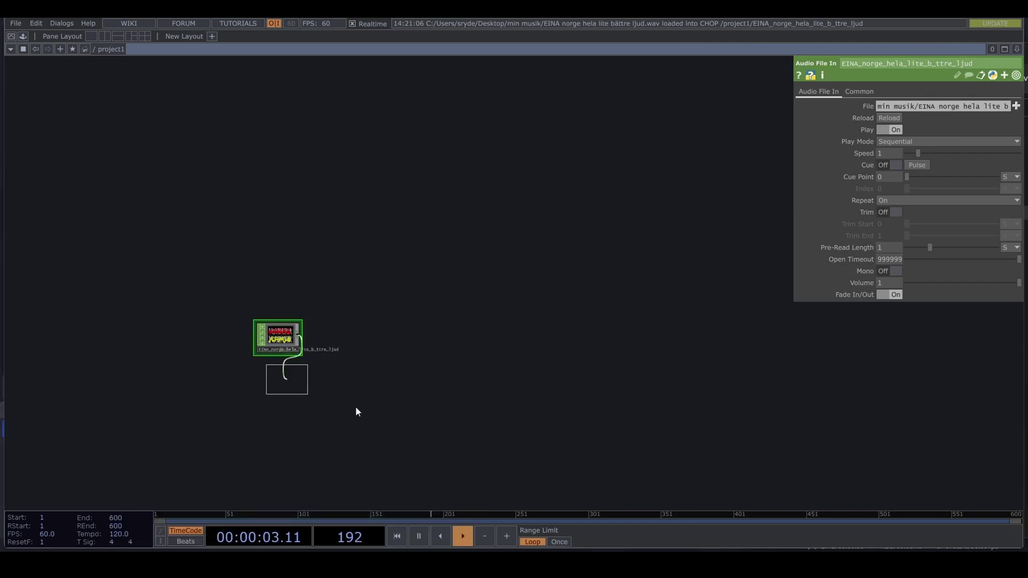
{"action": "left_click", "coordinate": [272, 379]}
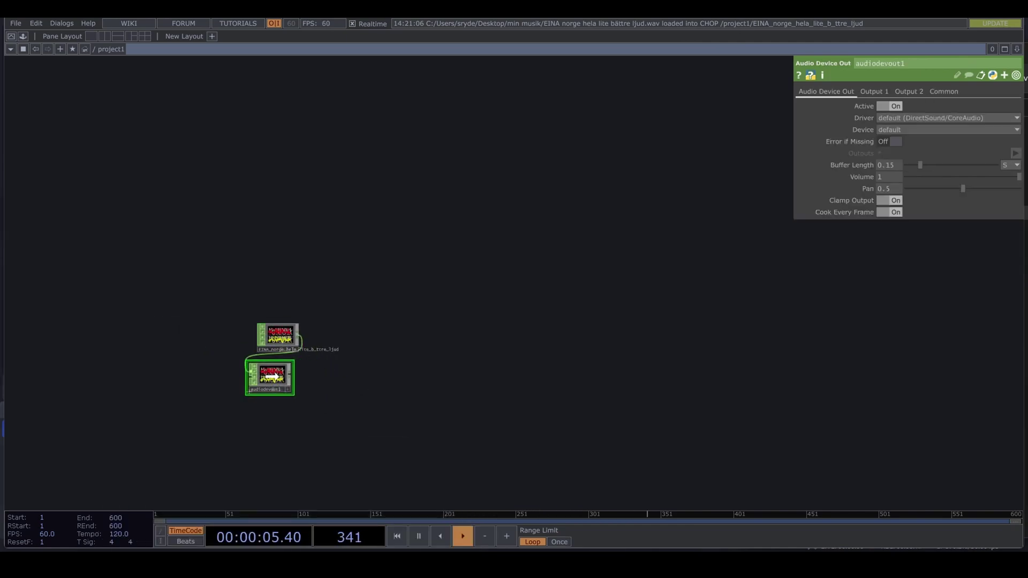
Add a Keyboard In CHOP just above the audio file node
{"action": "key", "text": "Tab"}
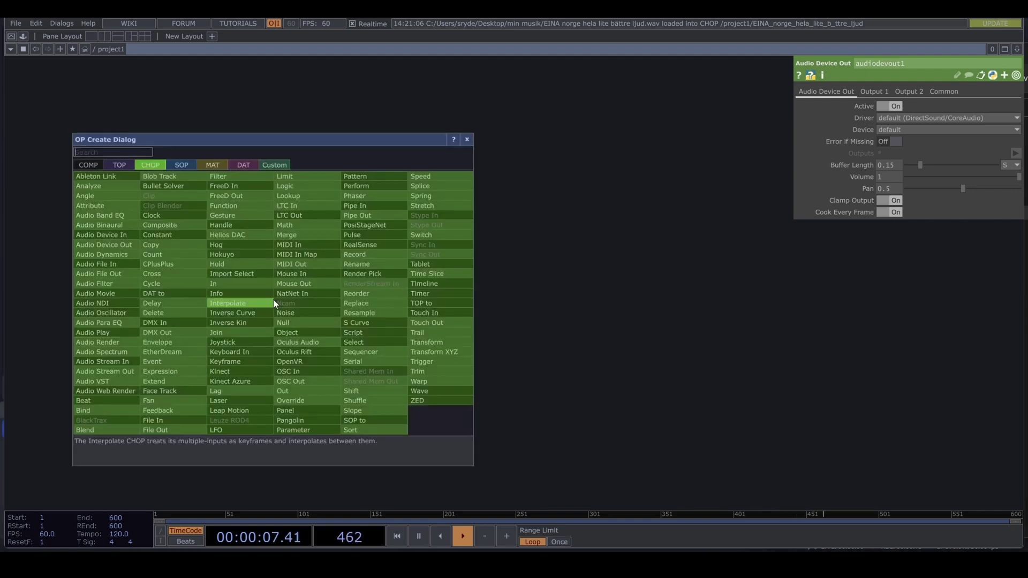
{"action": "type", "text": "key"}
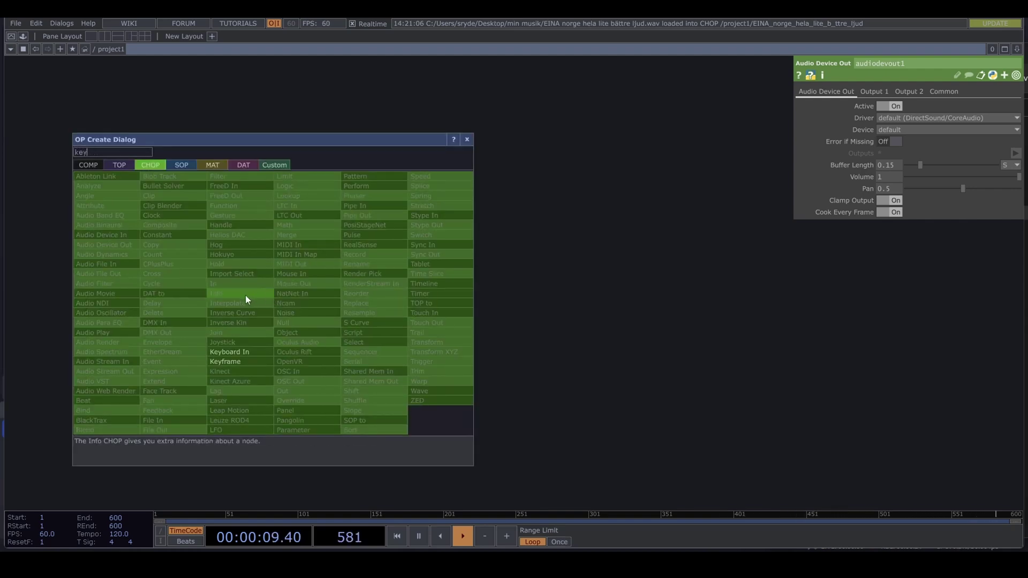
{"action": "left_click", "coordinate": [236, 352]}
{"action": "left_click", "coordinate": [277, 300]}
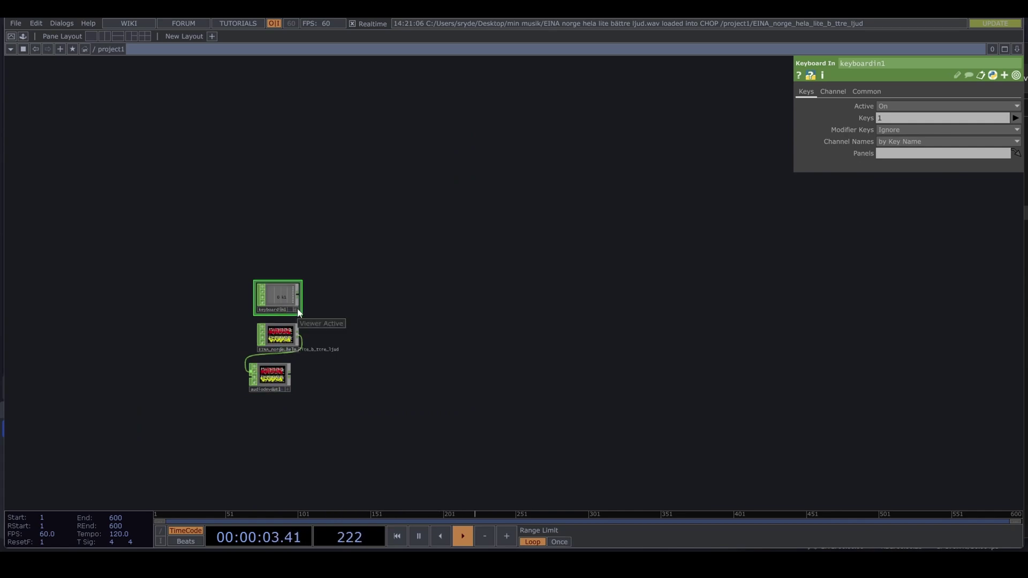
Make the Keyboard In node's viewer active and link its k1 channel to the audio file node's Cue Pulse parameter
{"action": "left_click", "coordinate": [279, 337]}
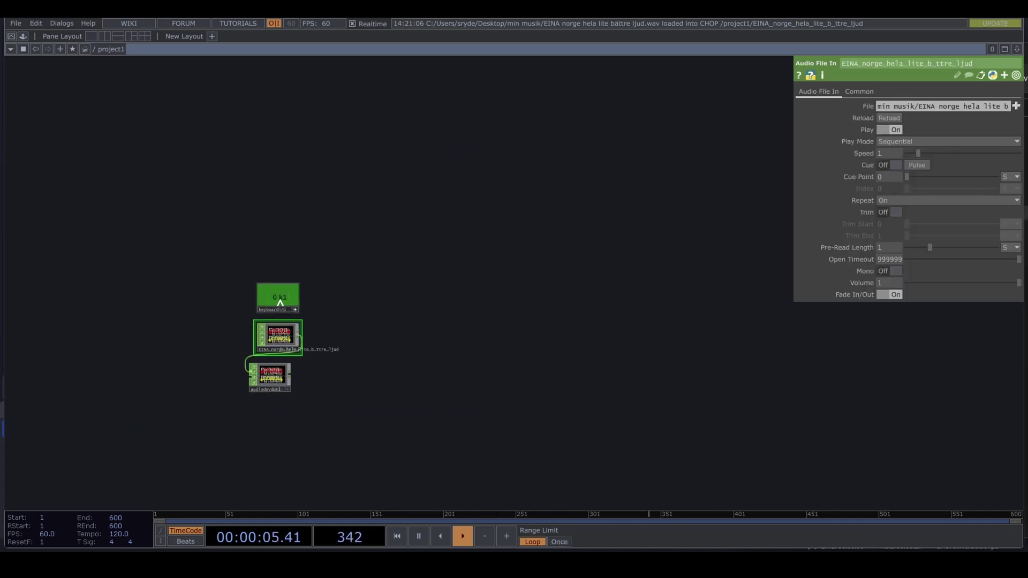
{"action": "left_click_drag", "start_coordinate": [279, 303], "coordinate": [781, 243]}
{"action": "left_click_drag", "start_coordinate": [924, 189], "coordinate": [923, 166]}
{"action": "left_click", "coordinate": [923, 165]}
Wire the audio file node's output to a new Null CHOP, leaving room between them for more operators
{"action": "left_click_drag", "start_coordinate": [317, 372], "coordinate": [196, 385]}
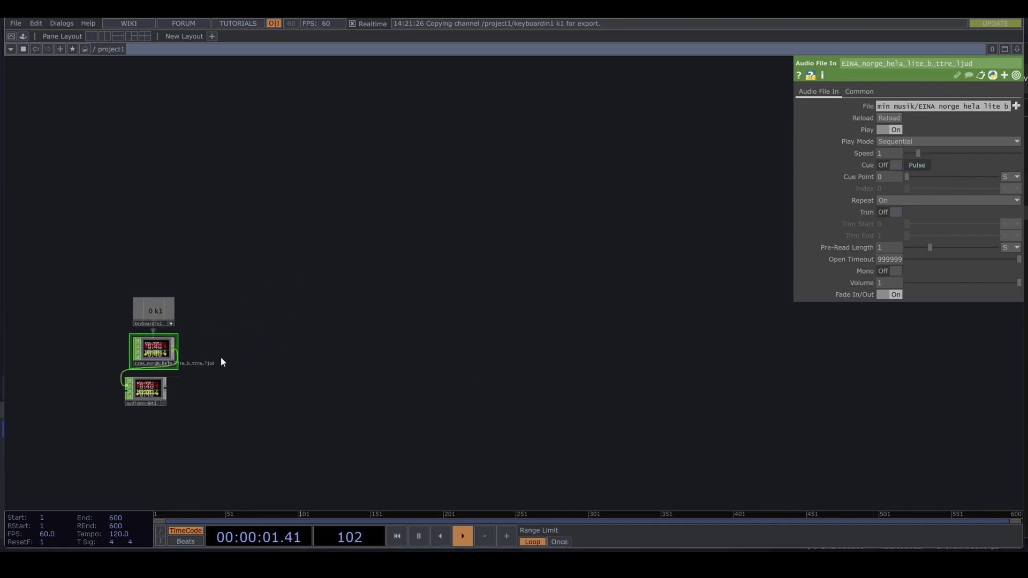
{"action": "left_click", "coordinate": [175, 352]}
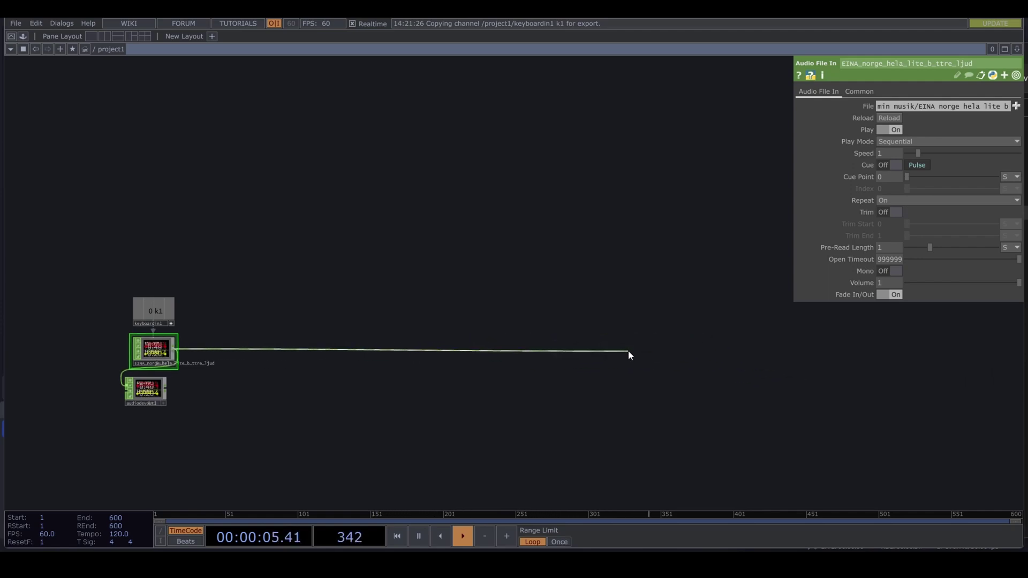
{"action": "left_click", "coordinate": [628, 350]}
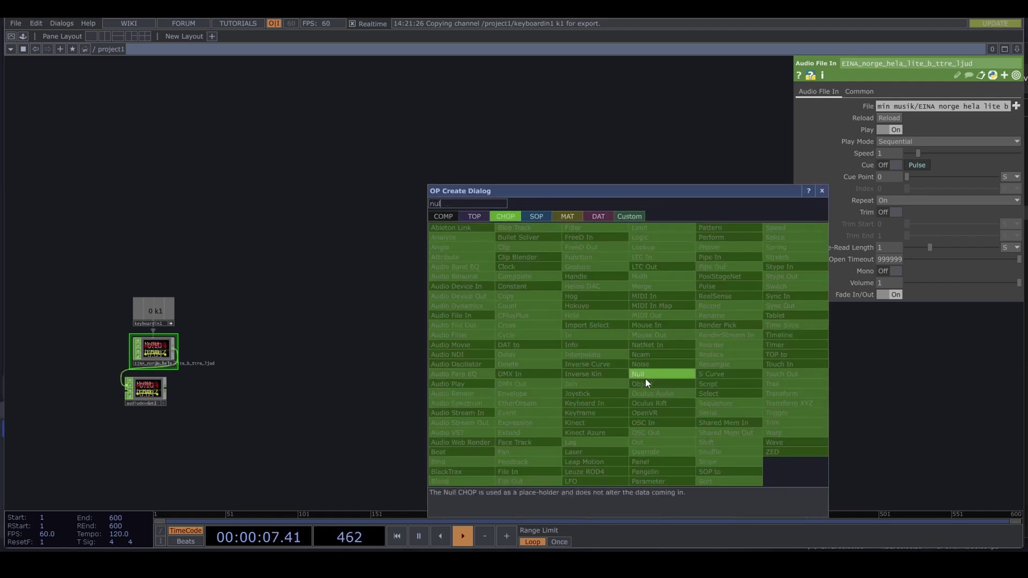
{"action": "left_click", "coordinate": [645, 374]}
{"action": "left_click", "coordinate": [596, 349]}
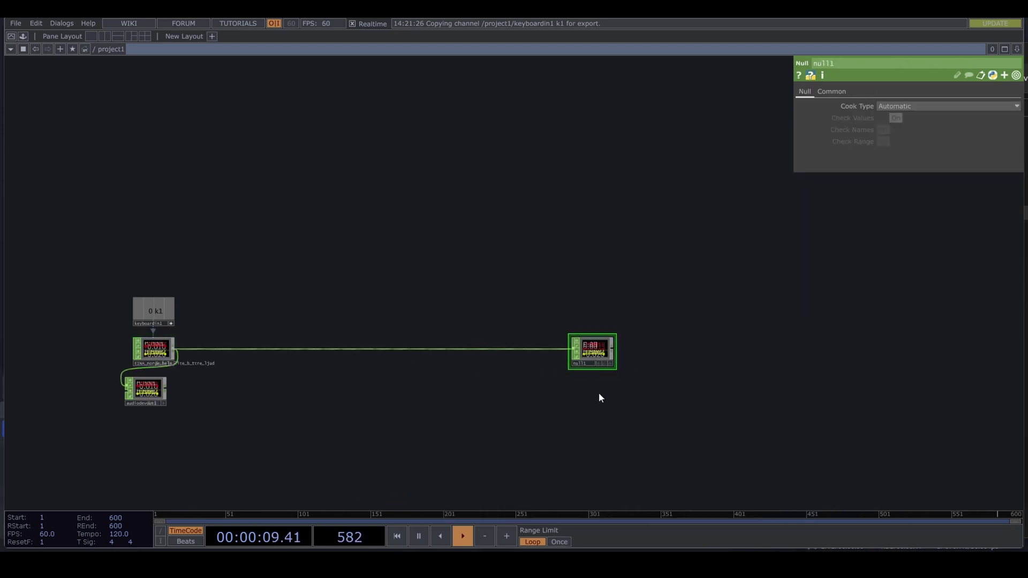
Insert a Math CHOP between the audio file node and the Null, with Combine Channels set to Maximum
{"action": "scroll", "coordinate": [599, 396], "scroll_direction": "up", "scroll_amount": 2}
{"action": "key", "text": "h"}
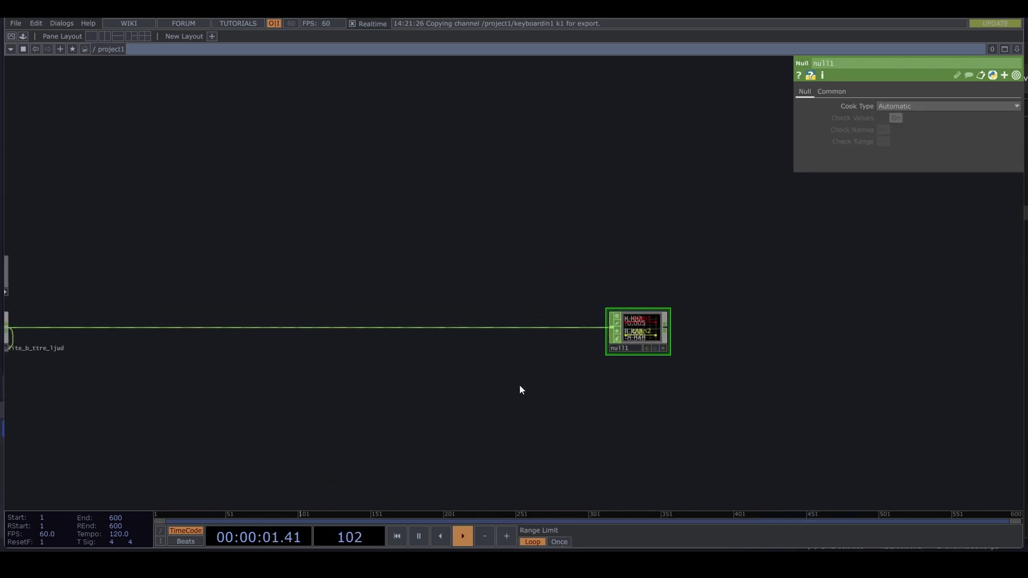
{"action": "scroll", "coordinate": [636, 405], "scroll_direction": "down", "scroll_amount": 2}
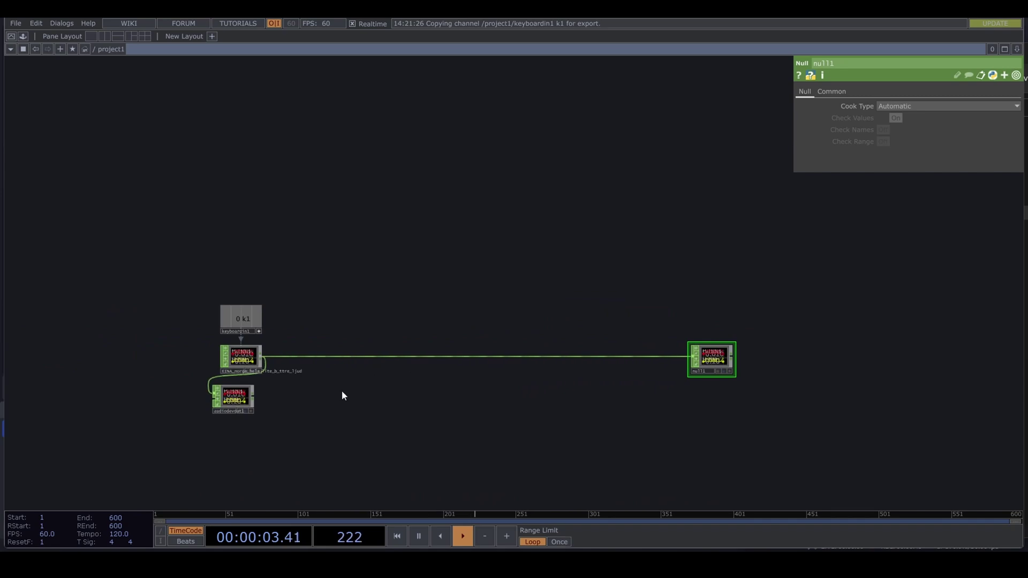
{"action": "right_click", "coordinate": [292, 356]}
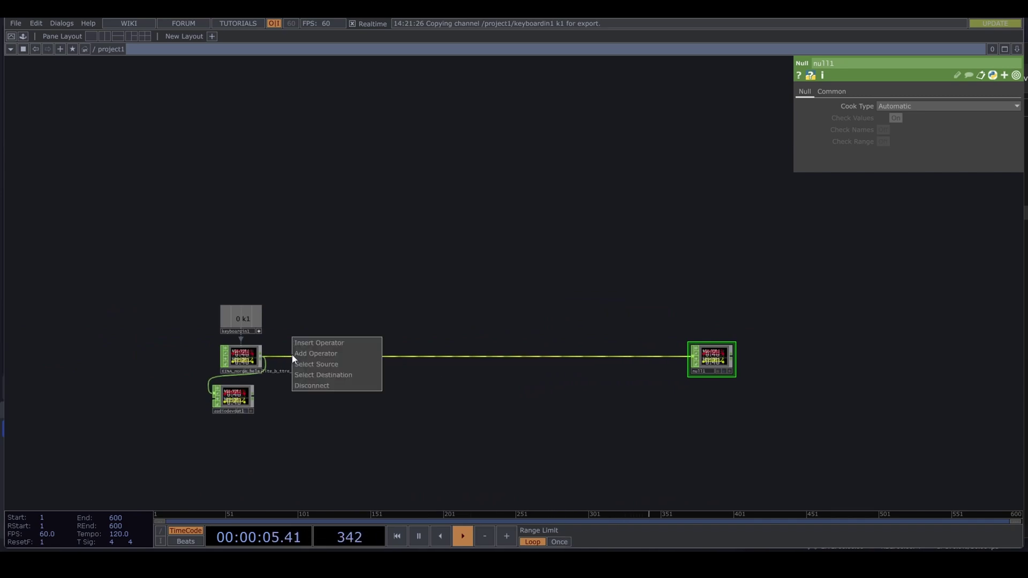
{"action": "left_click", "coordinate": [312, 345]}
{"action": "type", "text": "math"}
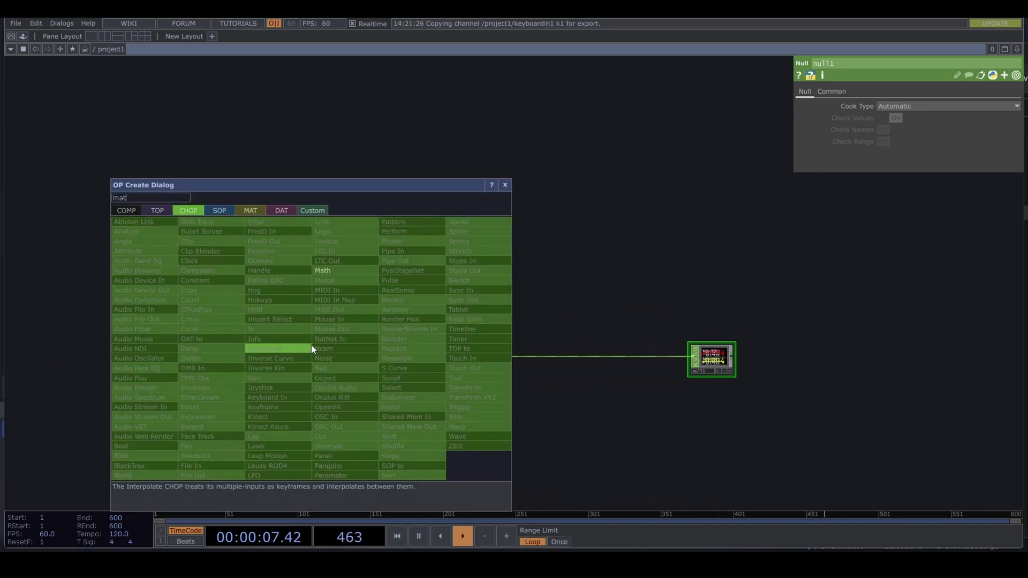
{"action": "left_click", "coordinate": [370, 272]}
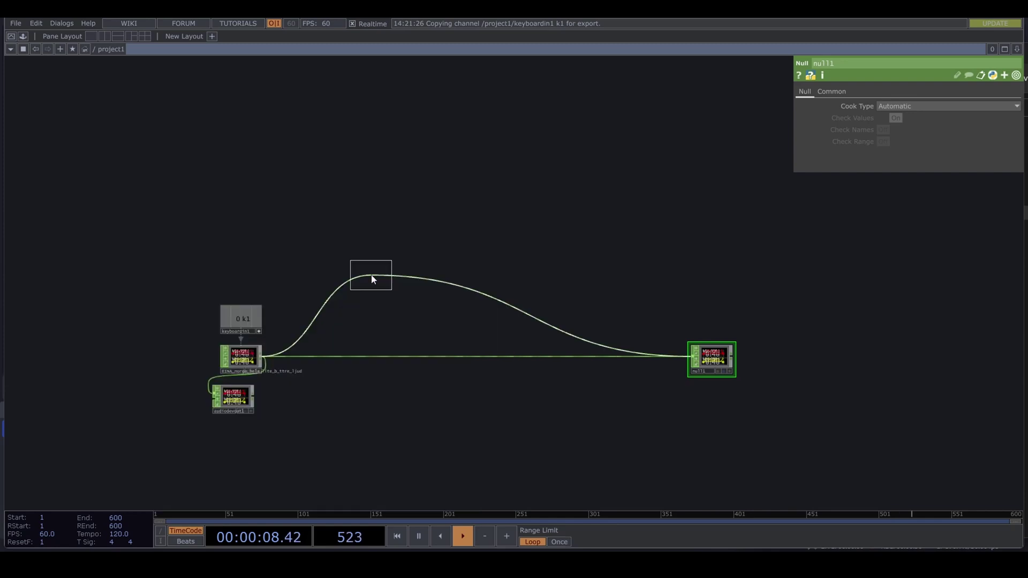
{"action": "left_click", "coordinate": [312, 358]}
{"action": "left_click", "coordinate": [900, 116]}
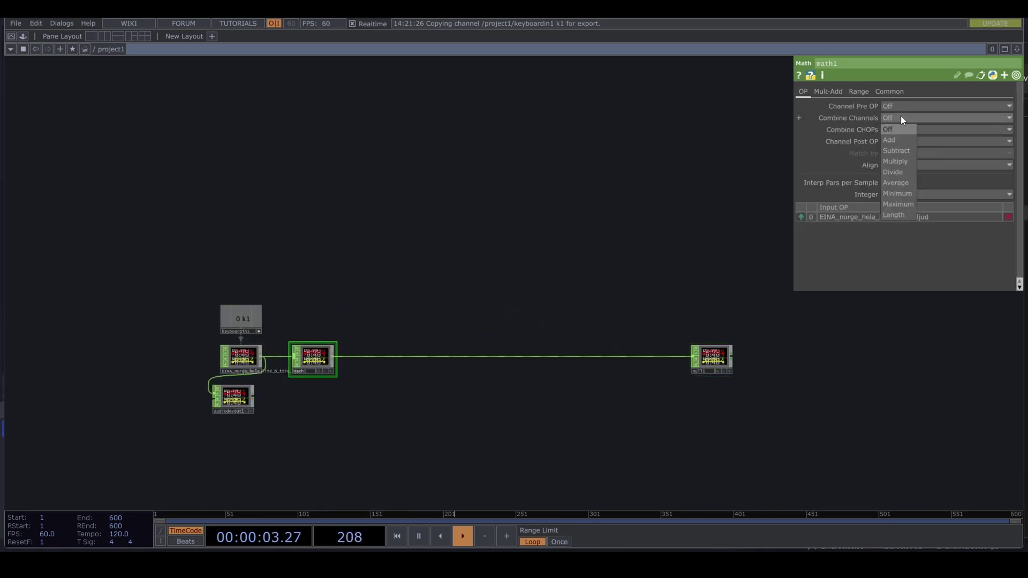
{"action": "left_click", "coordinate": [906, 203]}
Insert an Analyze CHOP between the Math and the Null, with its function set to RMS Power
{"action": "scroll", "coordinate": [329, 384], "scroll_direction": "up", "scroll_amount": 2}
{"action": "scroll", "coordinate": [360, 397], "scroll_direction": "up", "scroll_amount": 1}
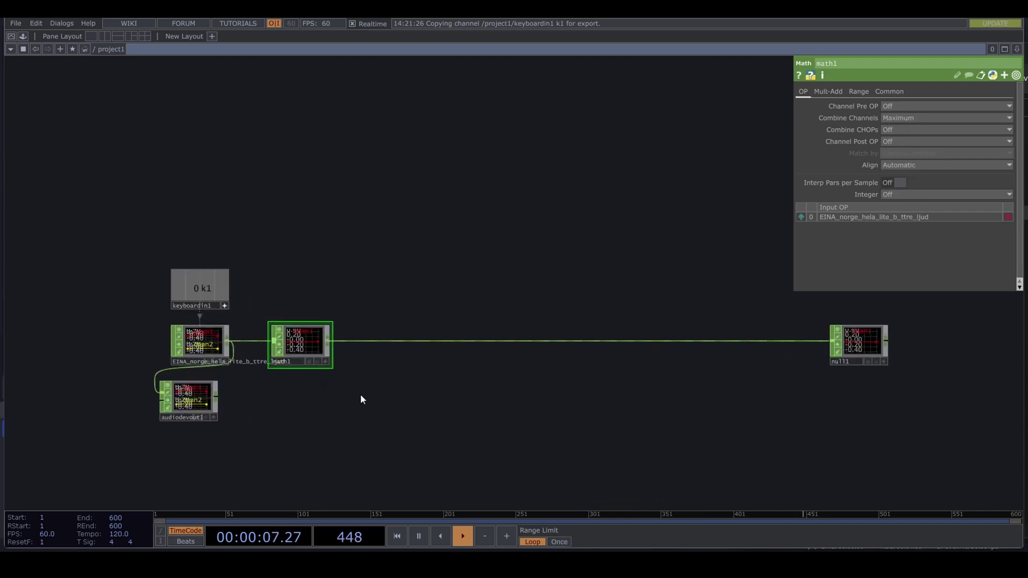
{"action": "left_click_drag", "start_coordinate": [360, 396], "coordinate": [229, 385]}
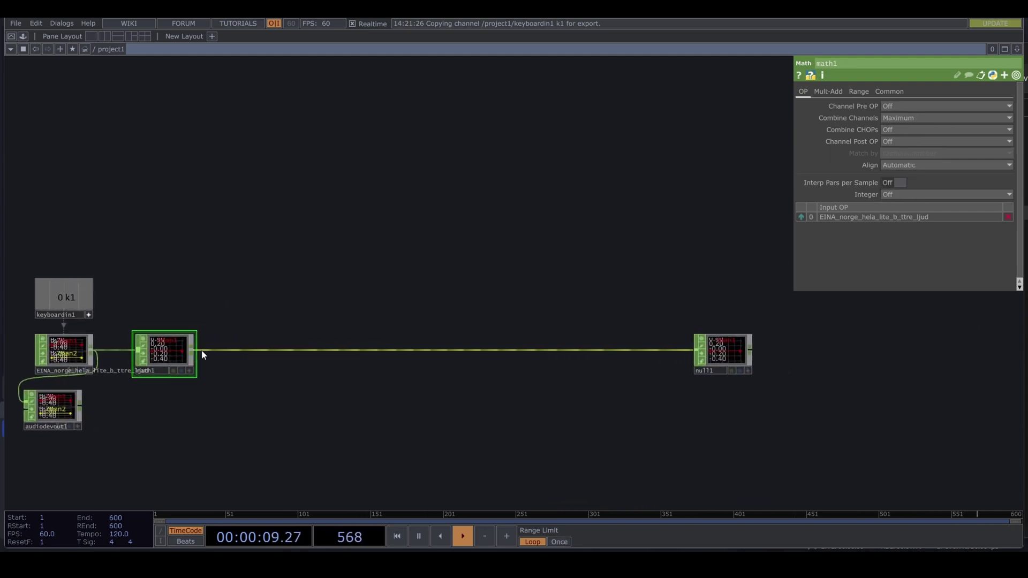
{"action": "right_click", "coordinate": [283, 353]}
{"action": "left_click", "coordinate": [309, 337]}
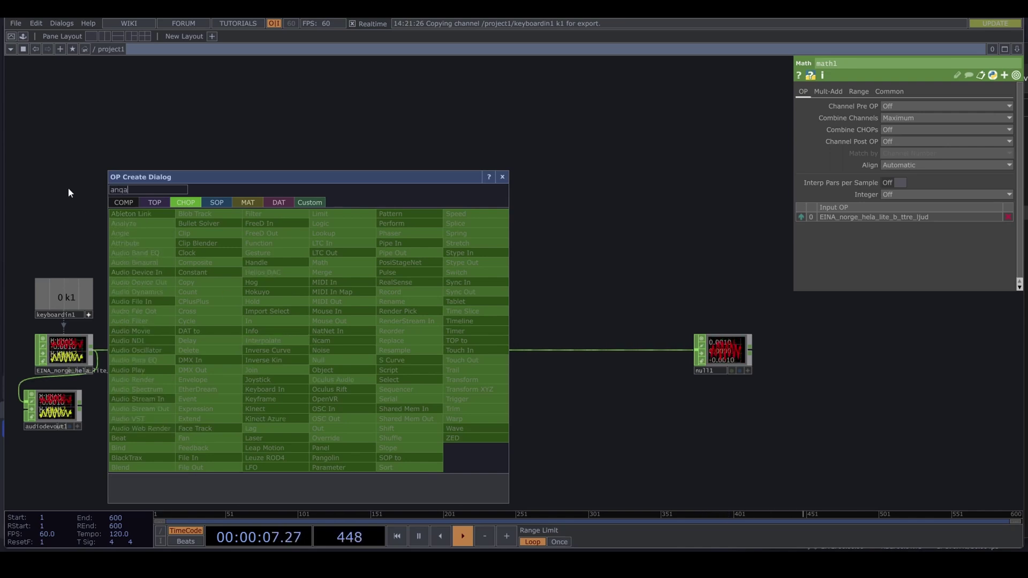
{"action": "type", "text": "anga"}
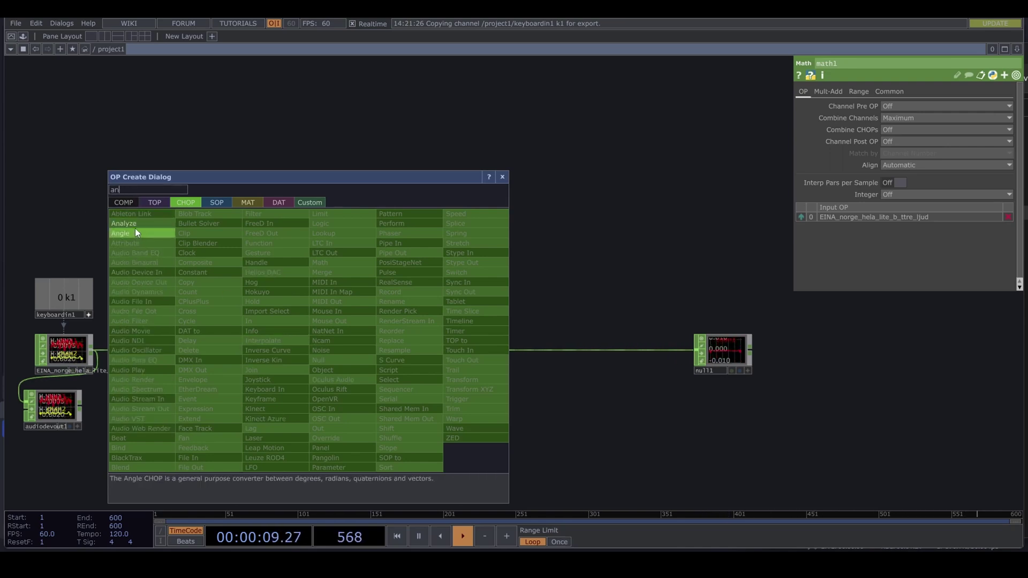
{"action": "left_click", "coordinate": [135, 229]}
{"action": "left_click", "coordinate": [297, 350]}
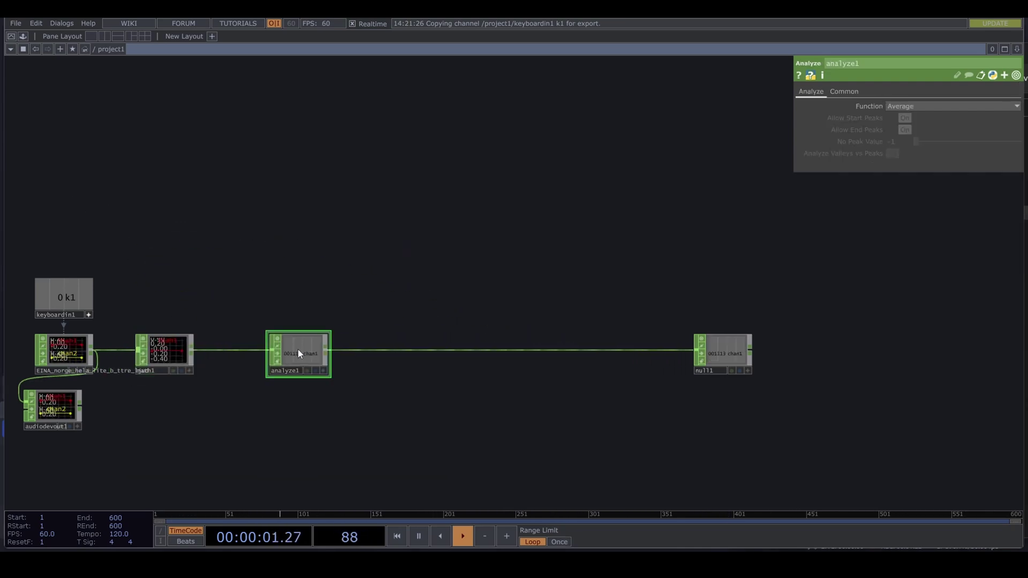
{"action": "left_click", "coordinate": [901, 107]}
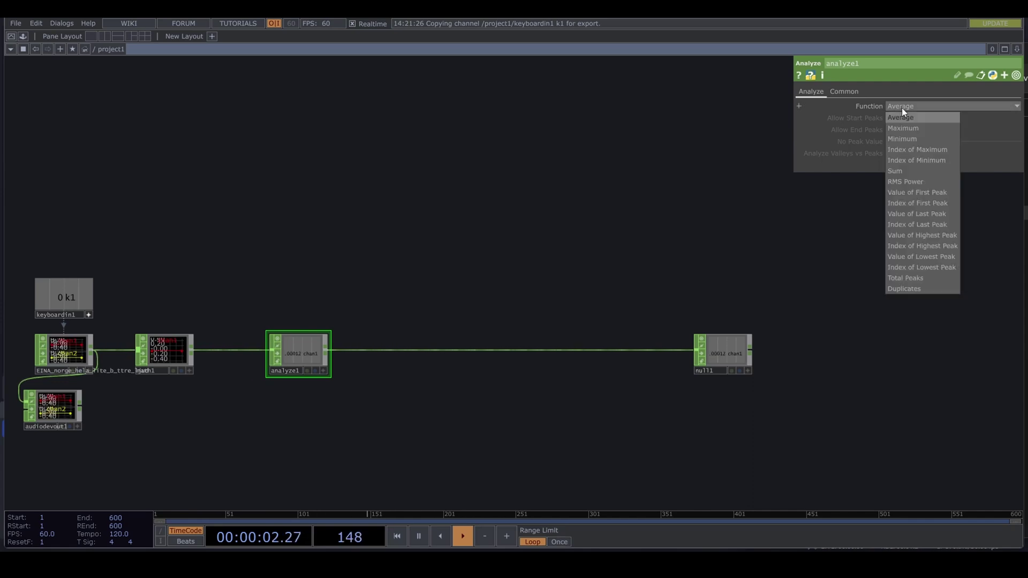
{"action": "left_click", "coordinate": [933, 182]}
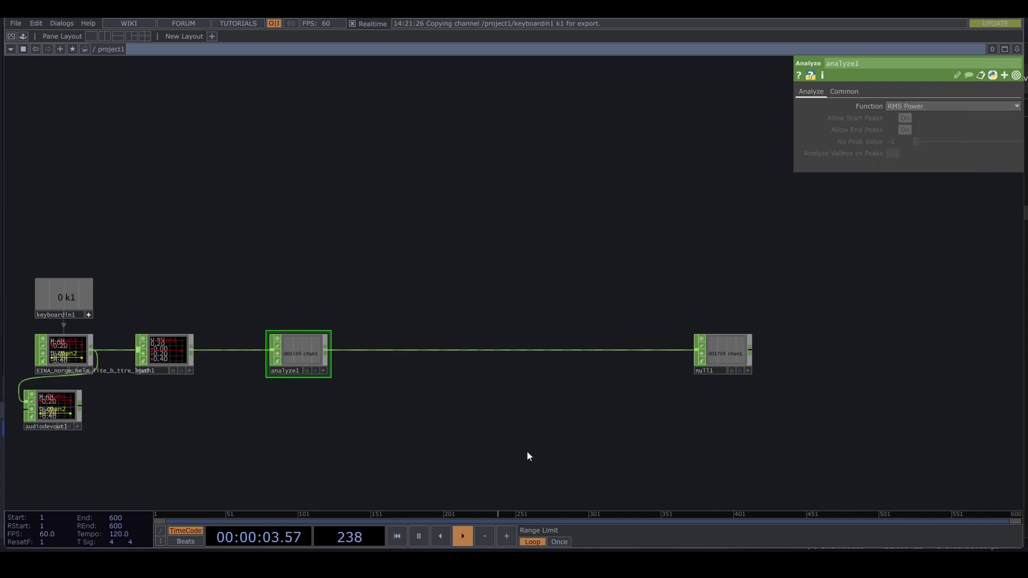
Insert a Filter CHOP between the Analyze and the Null, with its filter width set to 0.4 seconds
{"action": "right_click", "coordinate": [381, 350]}
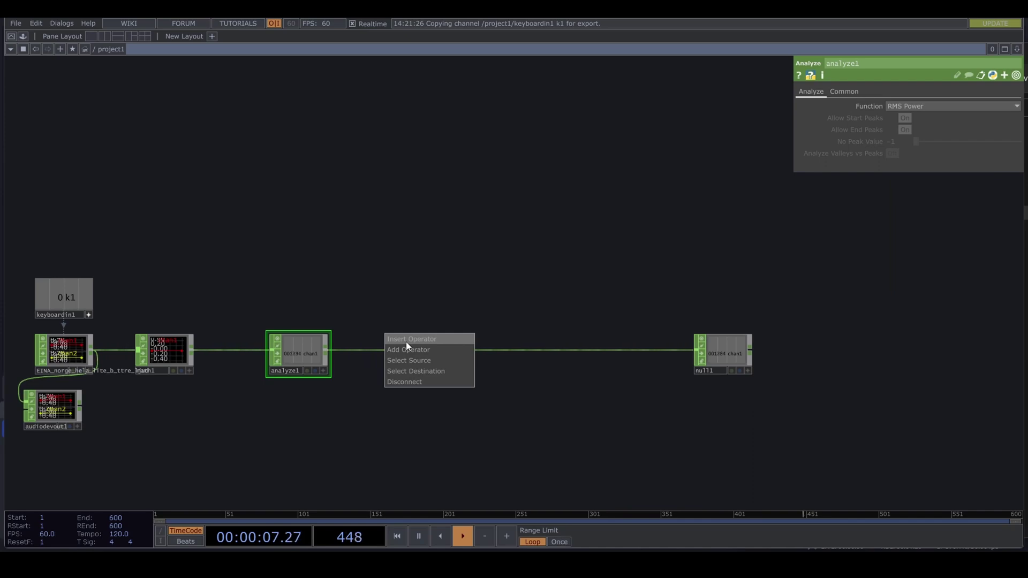
{"action": "left_click", "coordinate": [406, 340]}
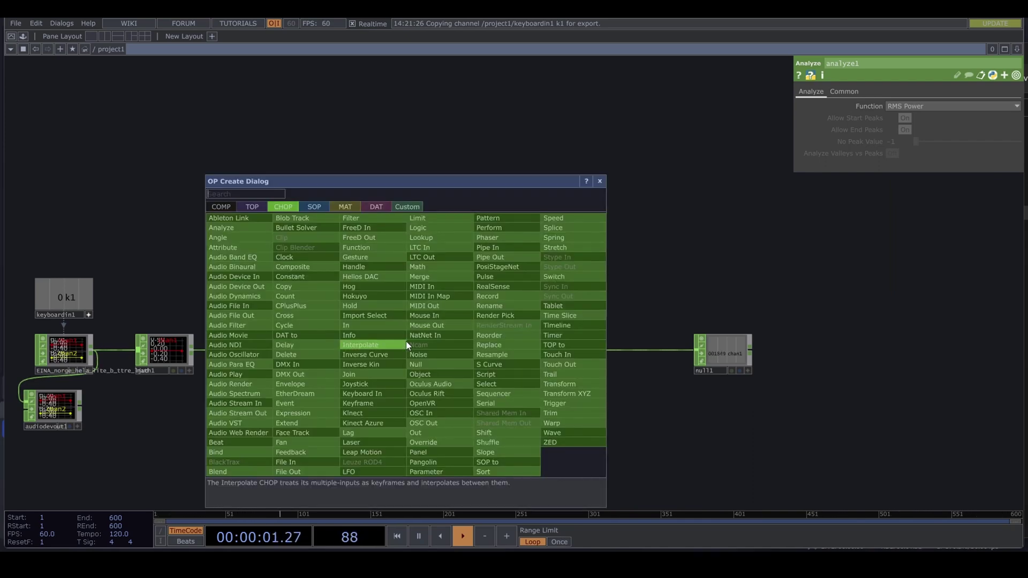
{"action": "type", "text": "filt"}
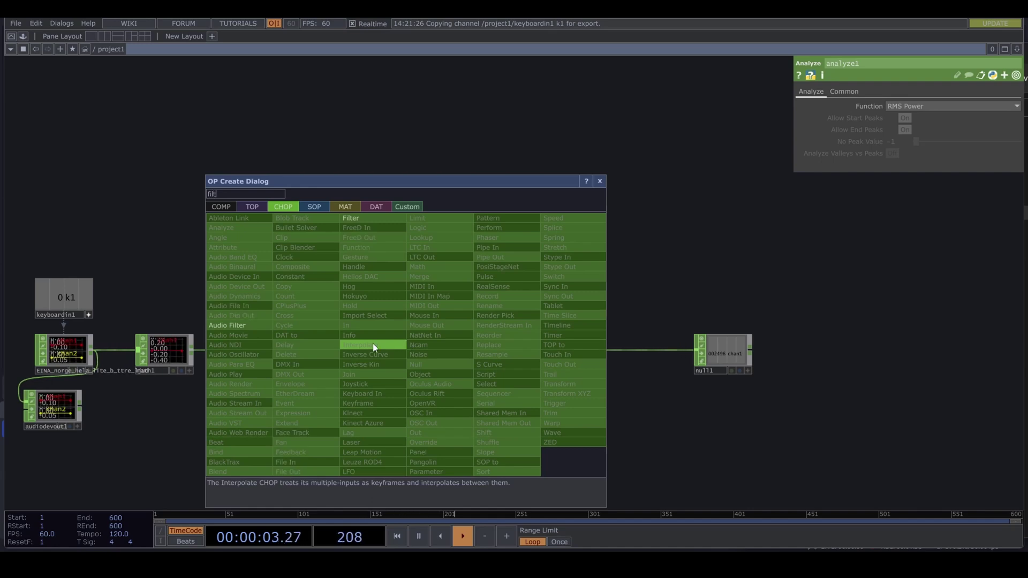
{"action": "left_click", "coordinate": [355, 218]}
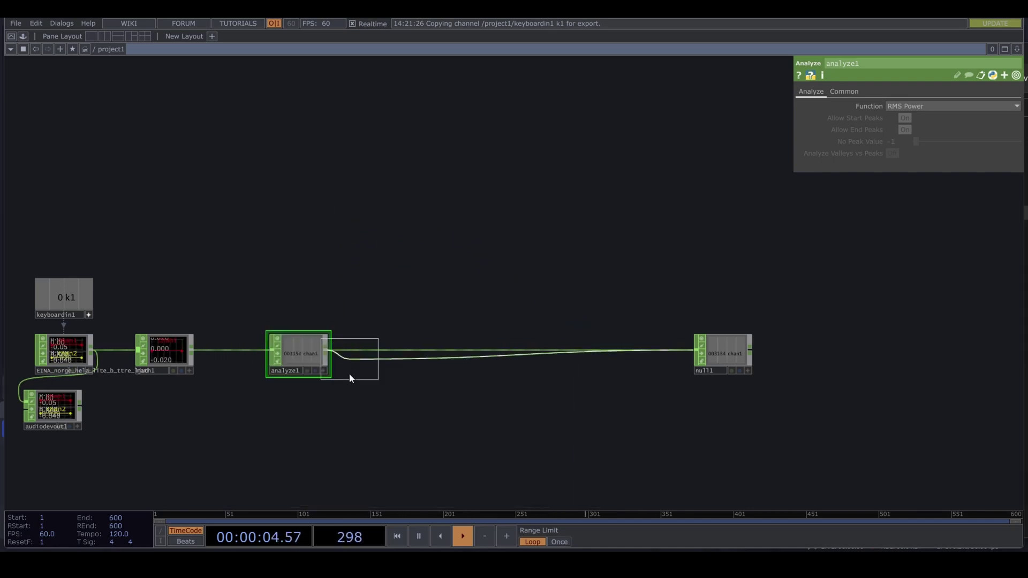
{"action": "left_click", "coordinate": [374, 355]}
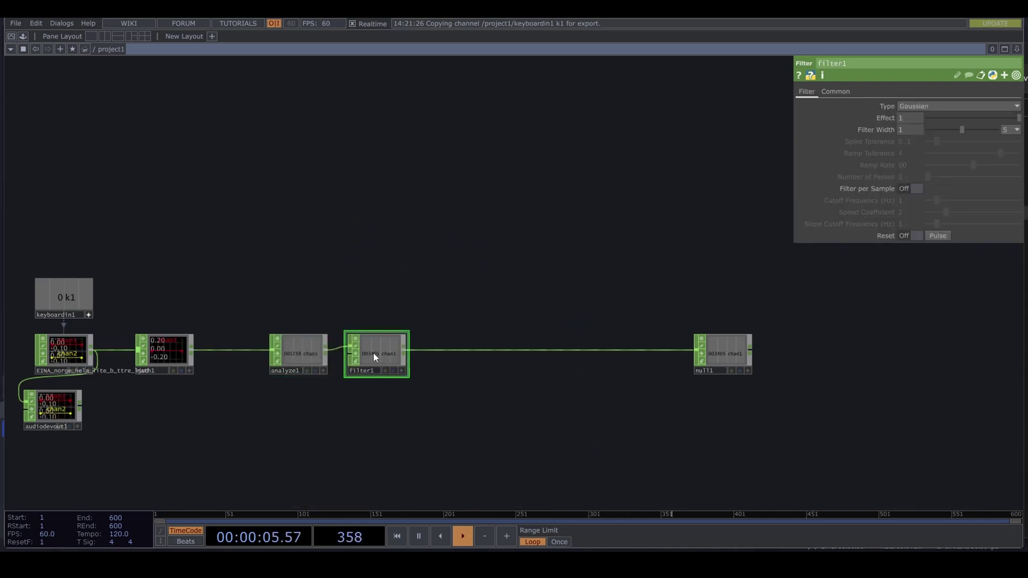
{"action": "left_click", "coordinate": [942, 130]}
Turn on the Null CHOP's display so its channel shows in the network background
{"action": "left_click_drag", "start_coordinate": [405, 413], "coordinate": [388, 432]}
{"action": "left_click", "coordinate": [723, 389]}
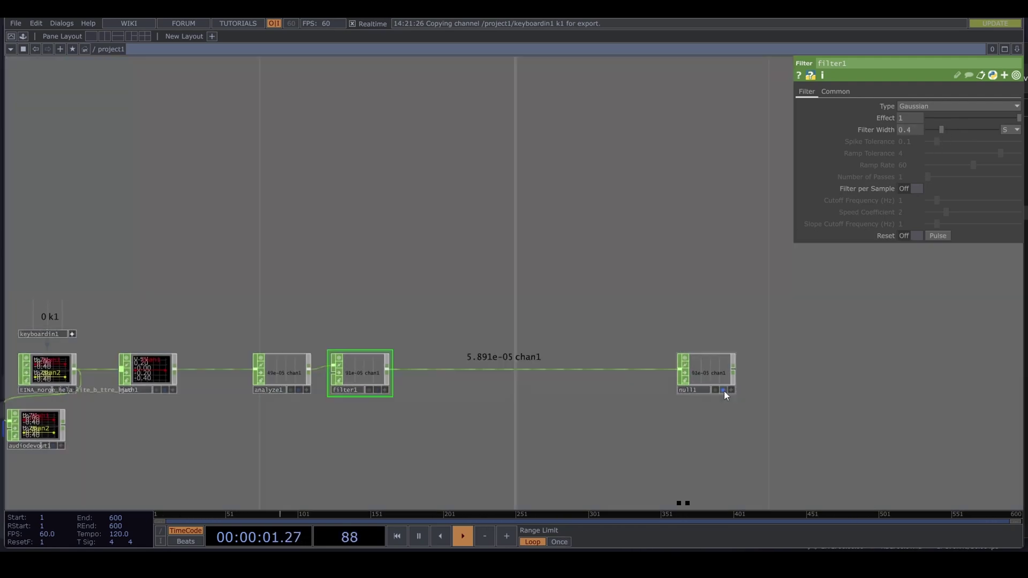
{"action": "left_click_drag", "start_coordinate": [503, 460], "coordinate": [540, 465]}
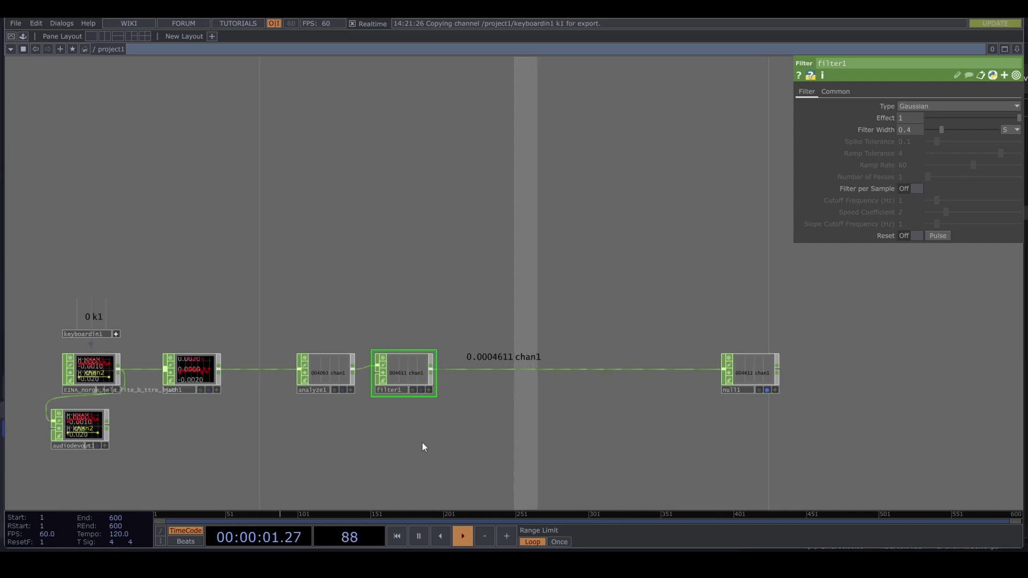
Move the Analyze and Filter nodes closer to the Null and insert a Rename CHOP between the Math and the Analyze
{"action": "right_click_drag", "start_coordinate": [319, 419], "coordinate": [407, 379]}
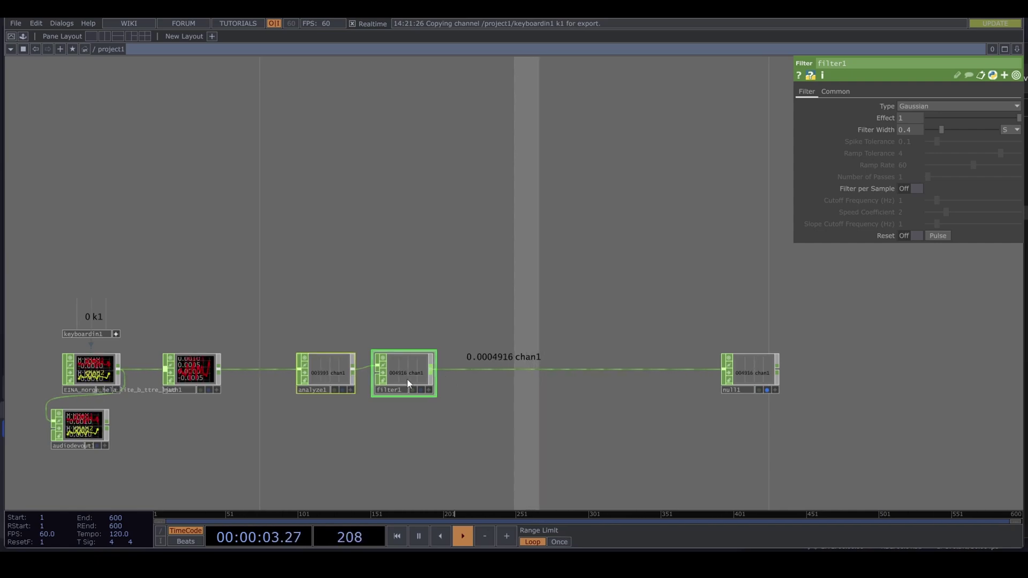
{"action": "left_click_drag", "start_coordinate": [310, 372], "coordinate": [454, 373]}
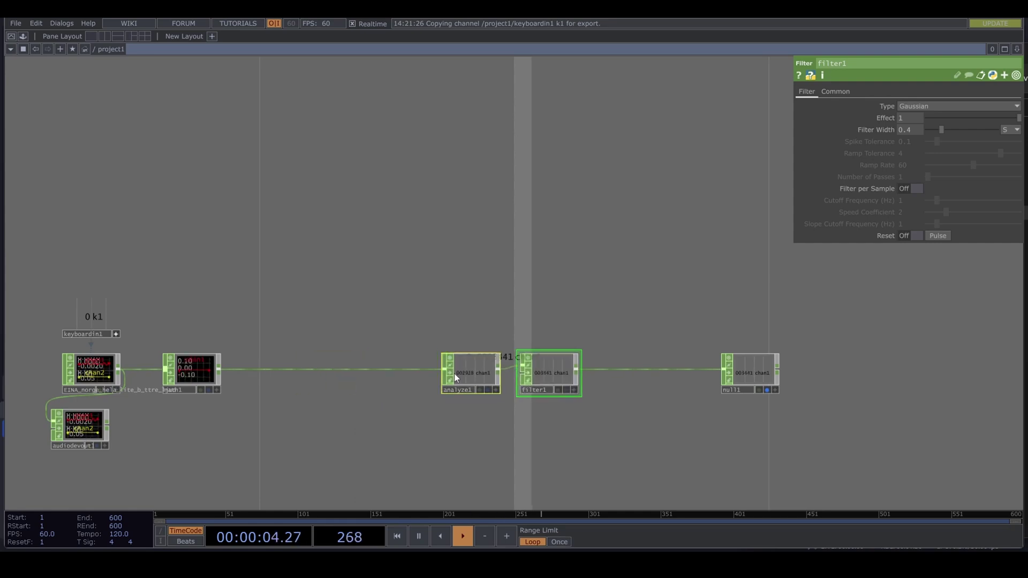
{"action": "right_click", "coordinate": [365, 368]}
{"action": "left_click", "coordinate": [388, 359]}
{"action": "type", "text": "rena"}
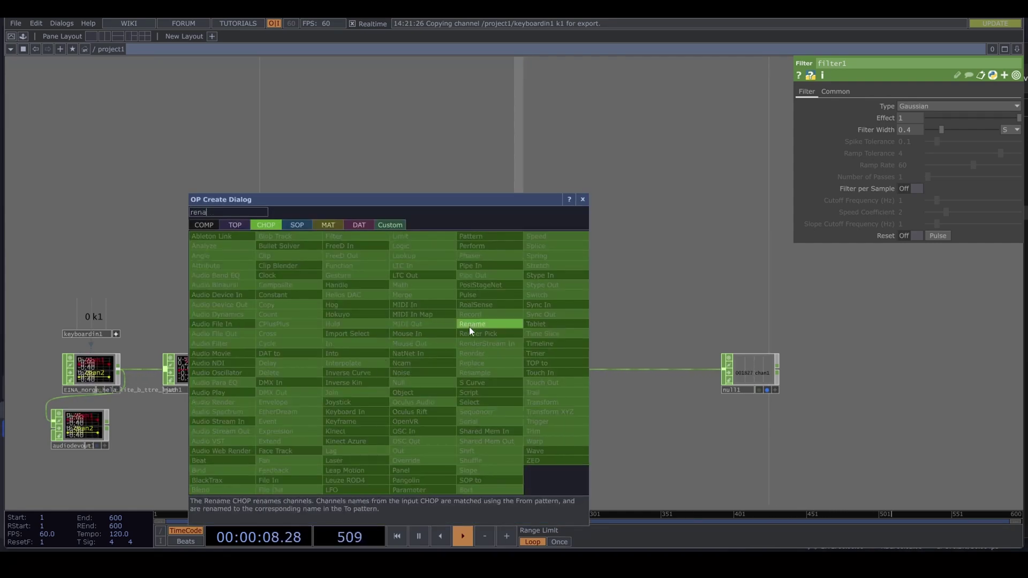
{"action": "left_click", "coordinate": [471, 324]}
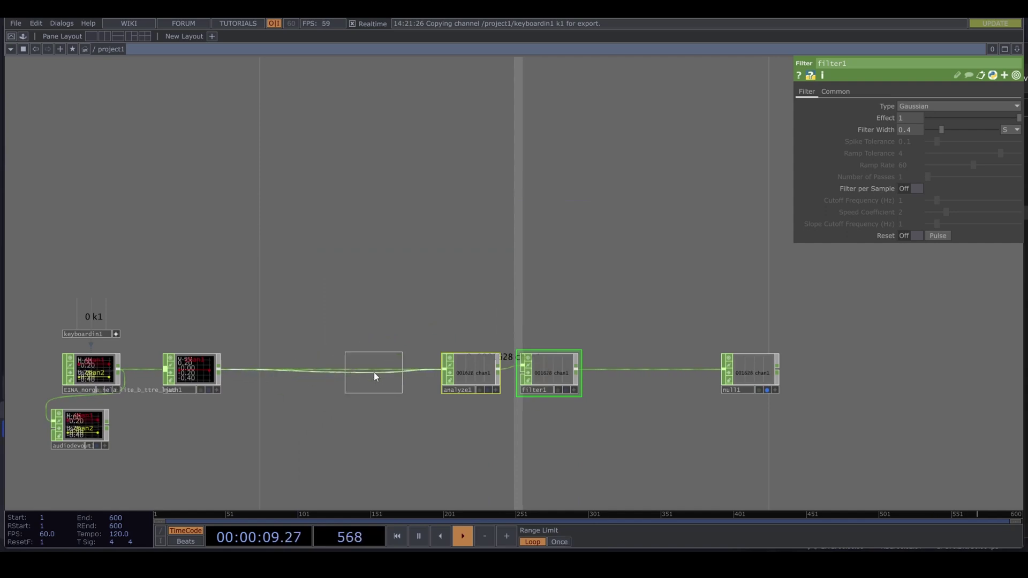
{"action": "left_click", "coordinate": [374, 372]}
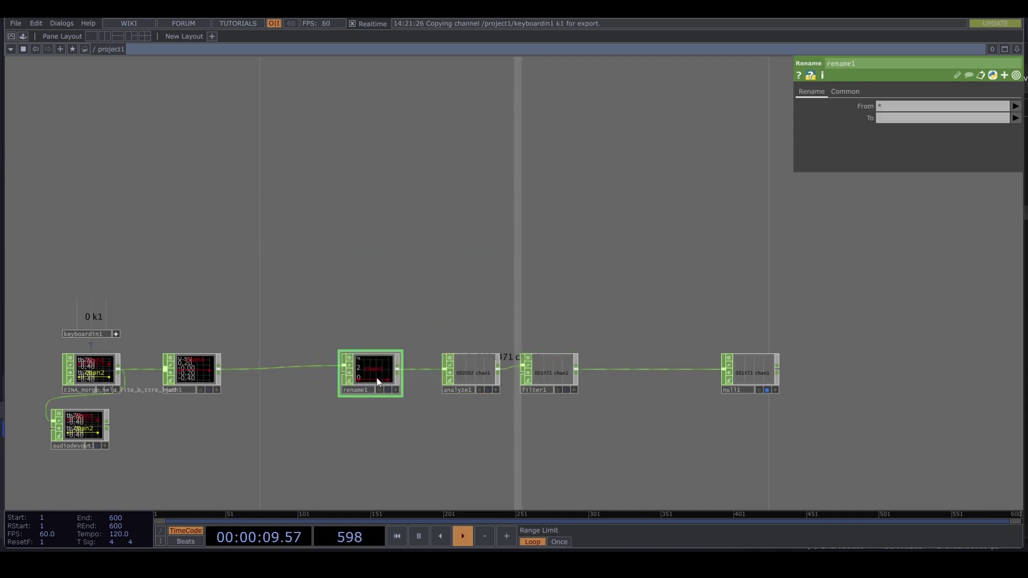
Set the Rename node to rename its incoming channel to total
{"action": "left_click", "coordinate": [911, 119]}
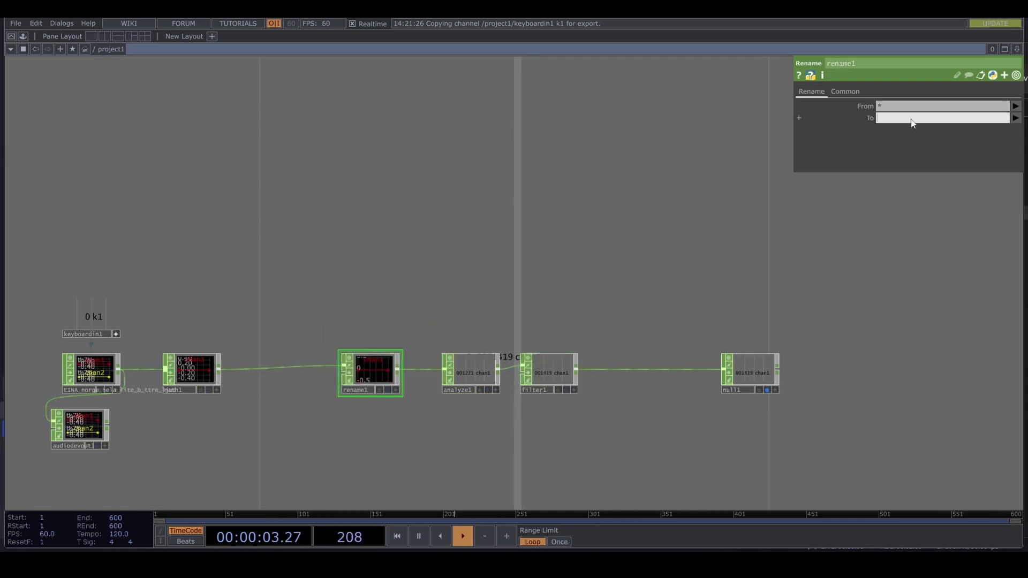
{"action": "type", "text": "total"}
{"action": "key", "text": "Return"}
{"action": "key", "text": "Return"}
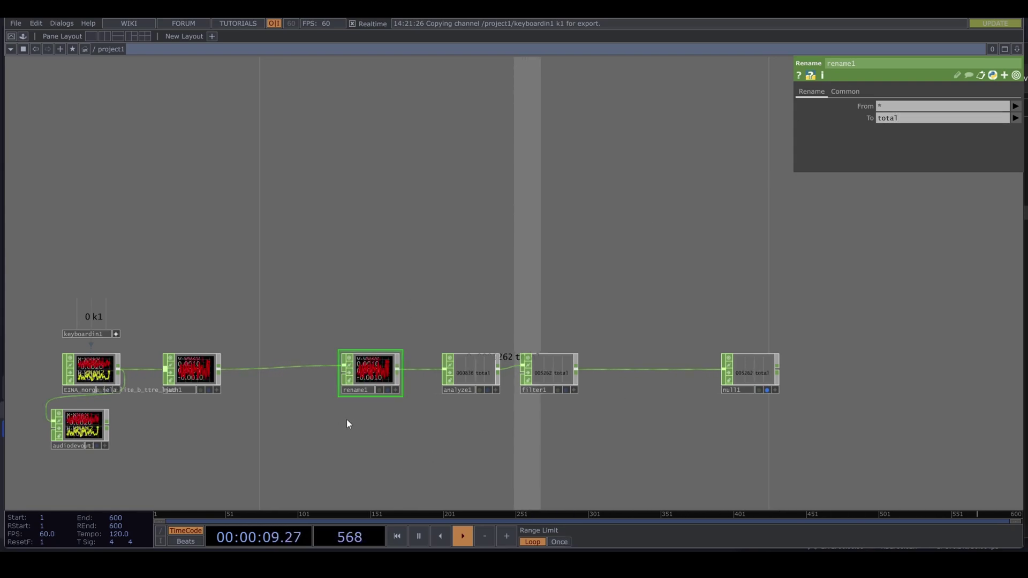
Copy the Rename, Analyze and Filter nodes together and paste them three times as parallel branches from the Math
{"action": "left_click_drag", "start_coordinate": [346, 419], "coordinate": [557, 351]}
{"action": "key", "text": "ctrl+c"}
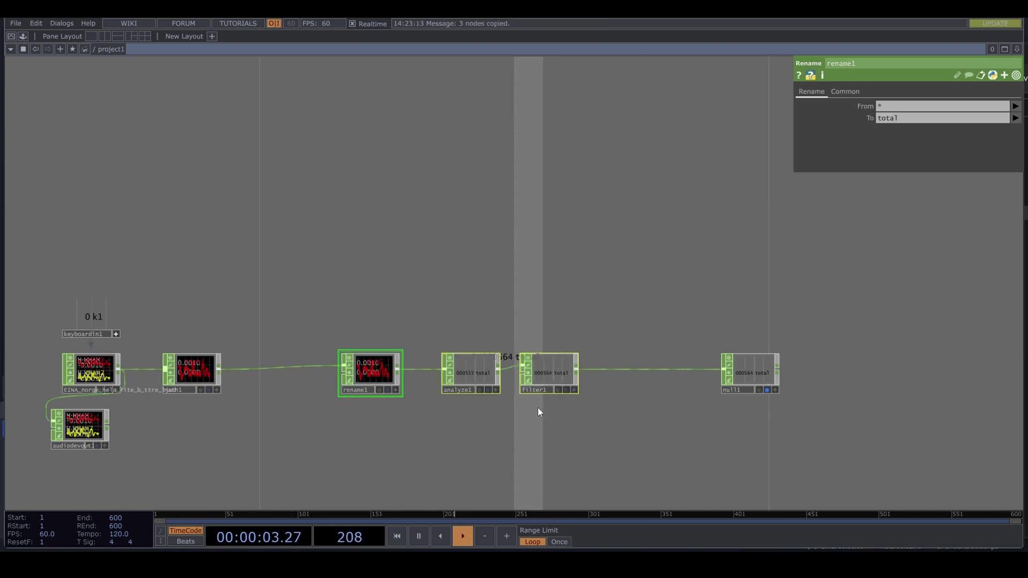
{"action": "key", "text": "ctrl+v"}
{"action": "key", "text": "ctrl+v"}
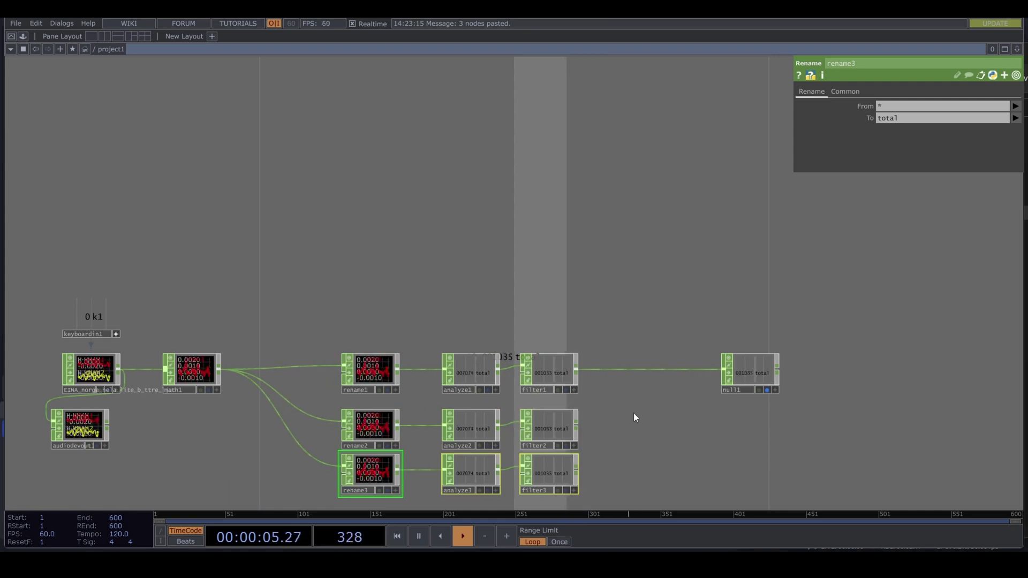
{"action": "key", "text": "ctrl+v"}
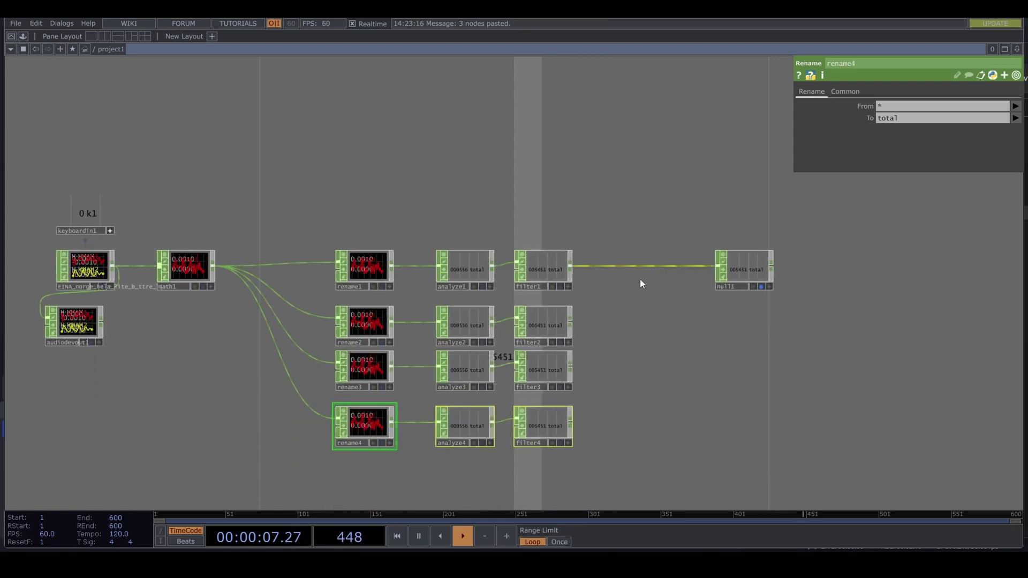
Move the Null farther along the chain and insert a Merge CHOP between filter1 and the Null
{"action": "left_click_drag", "start_coordinate": [751, 264], "coordinate": [974, 264]}
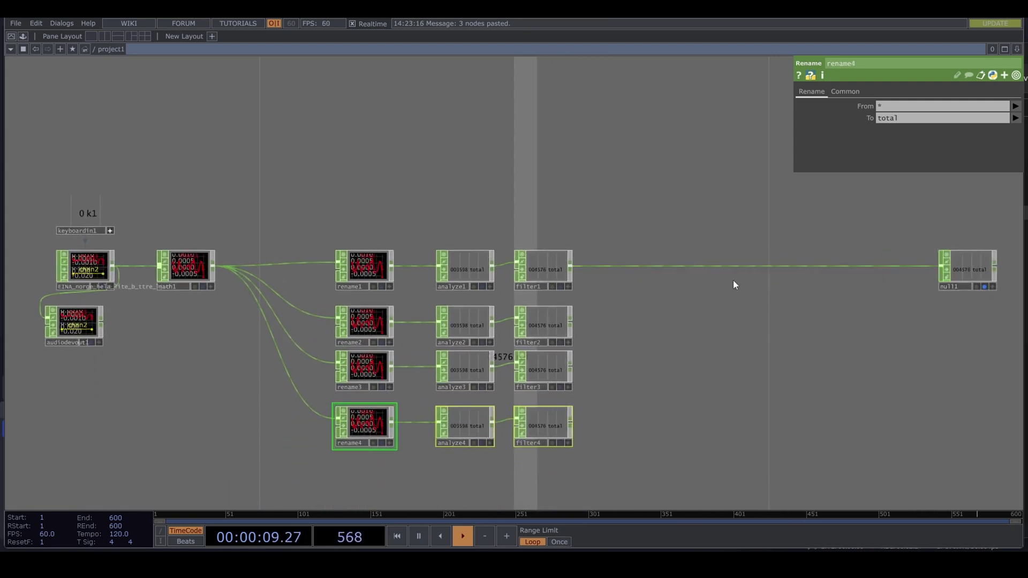
{"action": "right_click", "coordinate": [721, 265]}
{"action": "left_click", "coordinate": [744, 253]}
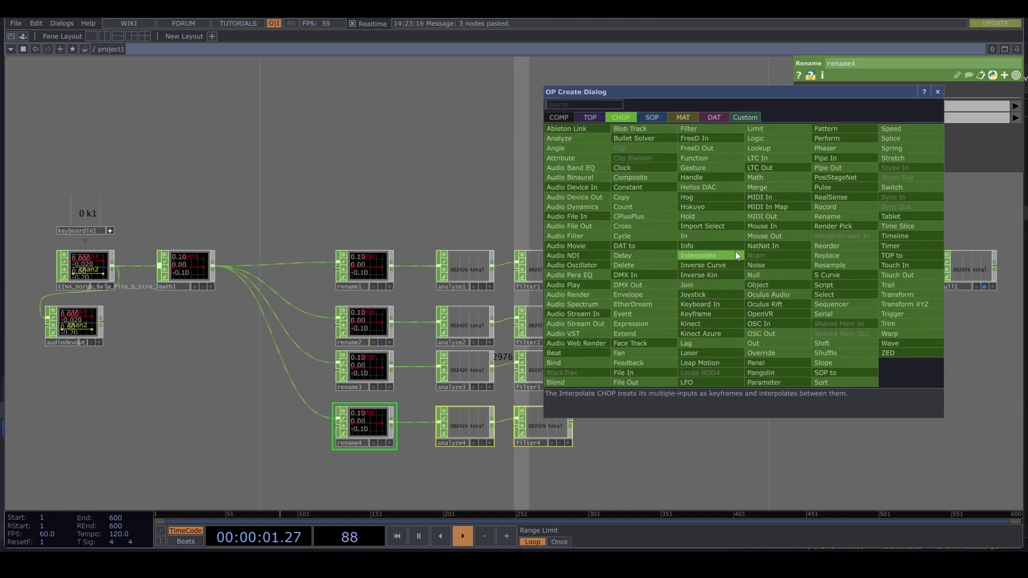
{"action": "type", "text": "merg"}
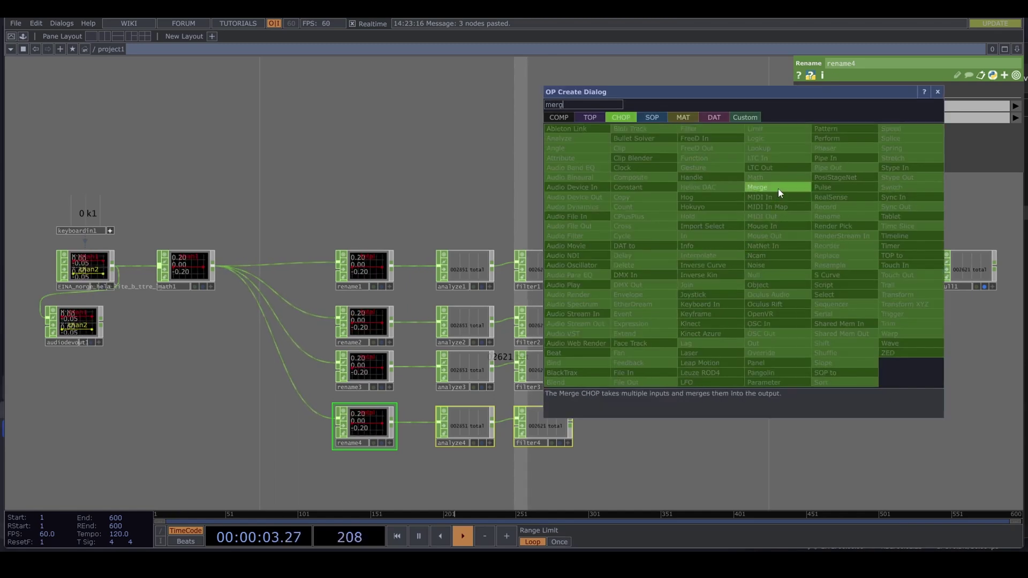
{"action": "left_click", "coordinate": [778, 188]}
{"action": "left_click", "coordinate": [737, 271]}
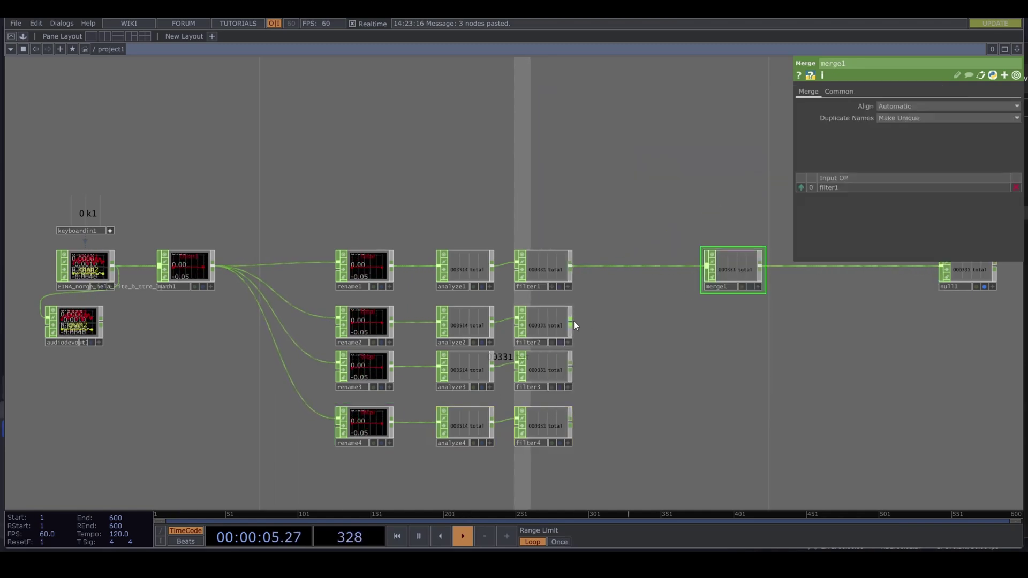
Wire the outputs of filter2, filter3 and filter4 into the Merge node
{"action": "left_click_drag", "start_coordinate": [571, 321], "coordinate": [707, 268]}
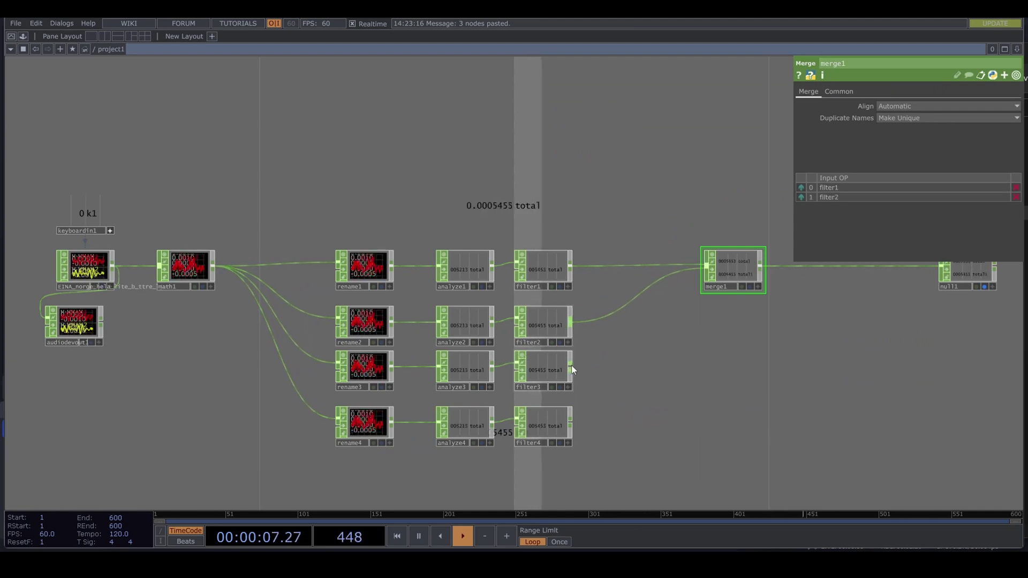
{"action": "left_click_drag", "start_coordinate": [571, 367], "coordinate": [706, 273]}
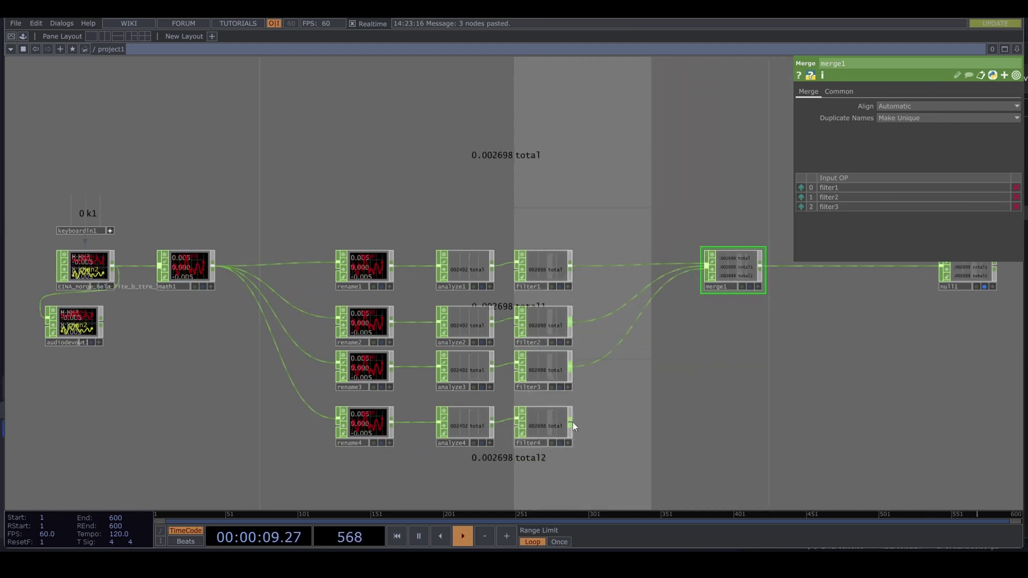
{"action": "left_click_drag", "start_coordinate": [572, 422], "coordinate": [707, 277]}
Set the output channel names of the three copied Rename nodes to hi, mid and low, in order
{"action": "left_click_drag", "start_coordinate": [666, 350], "coordinate": [776, 328]}
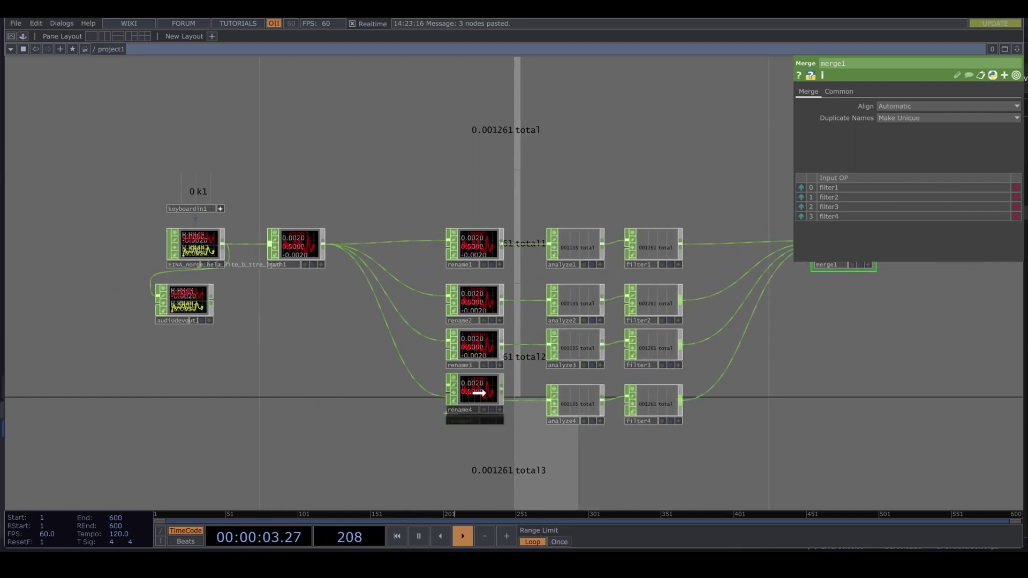
{"action": "left_click", "coordinate": [473, 313]}
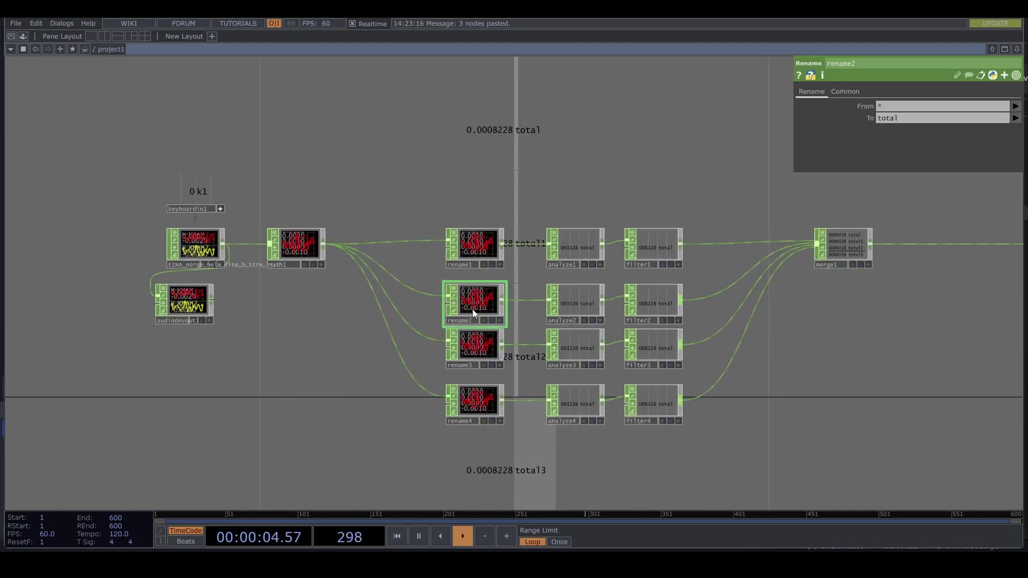
{"action": "left_click", "coordinate": [907, 118]}
{"action": "type", "text": "hi"}
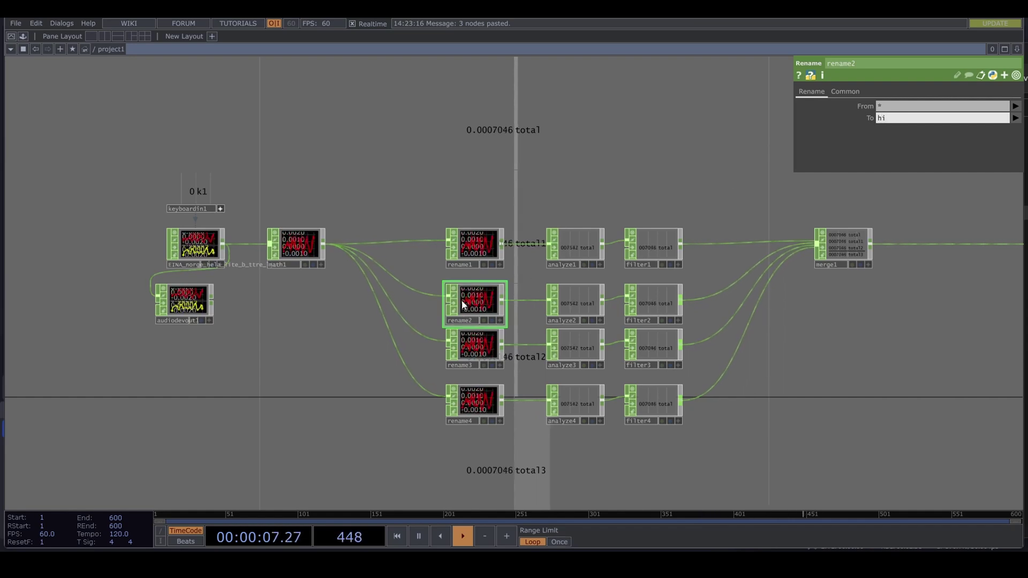
{"action": "left_click", "coordinate": [467, 339]}
{"action": "left_click", "coordinate": [923, 121]}
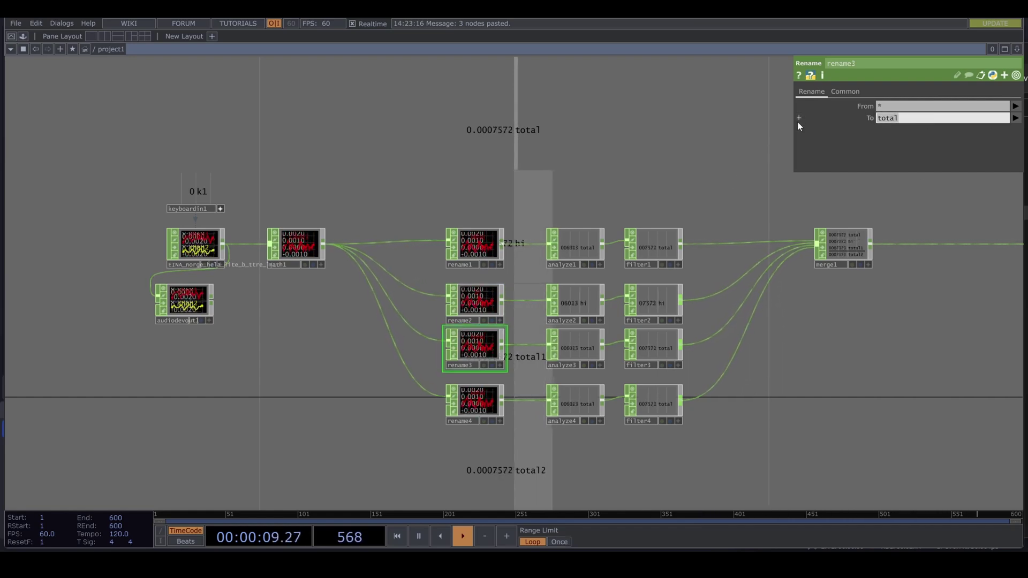
{"action": "type", "text": "mid"}
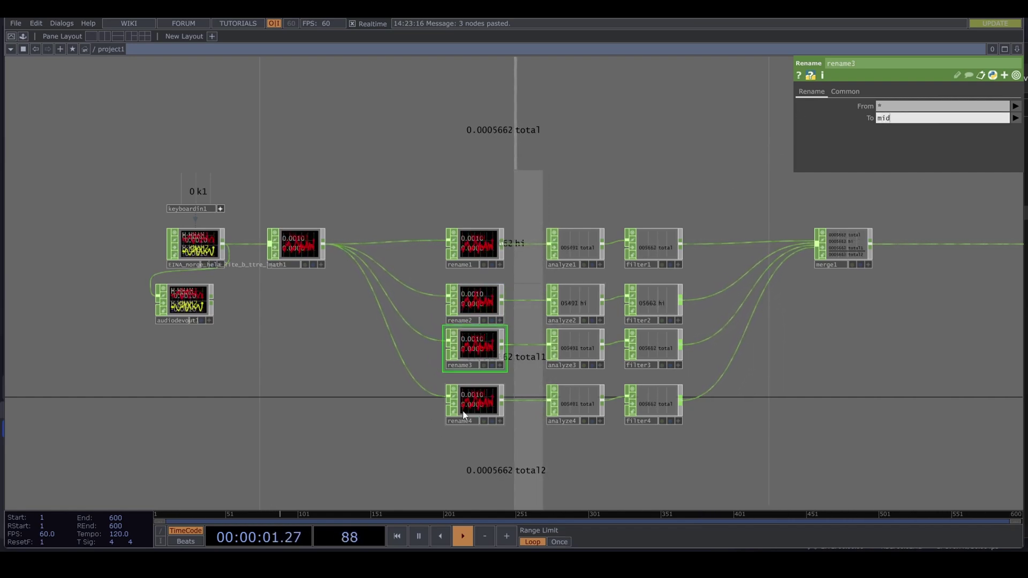
{"action": "left_click", "coordinate": [472, 402]}
{"action": "left_click", "coordinate": [911, 118]}
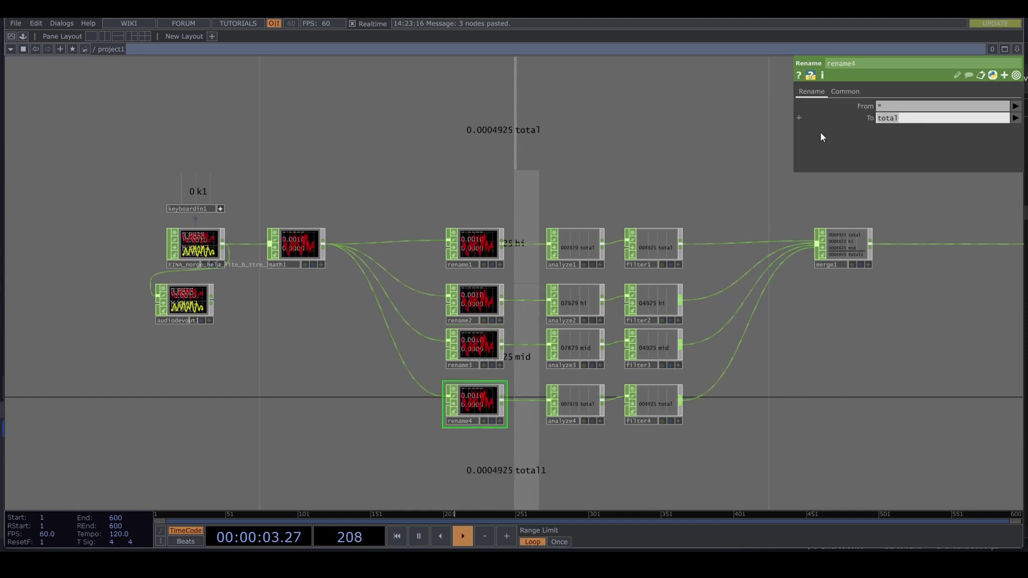
{"action": "type", "text": "low"}
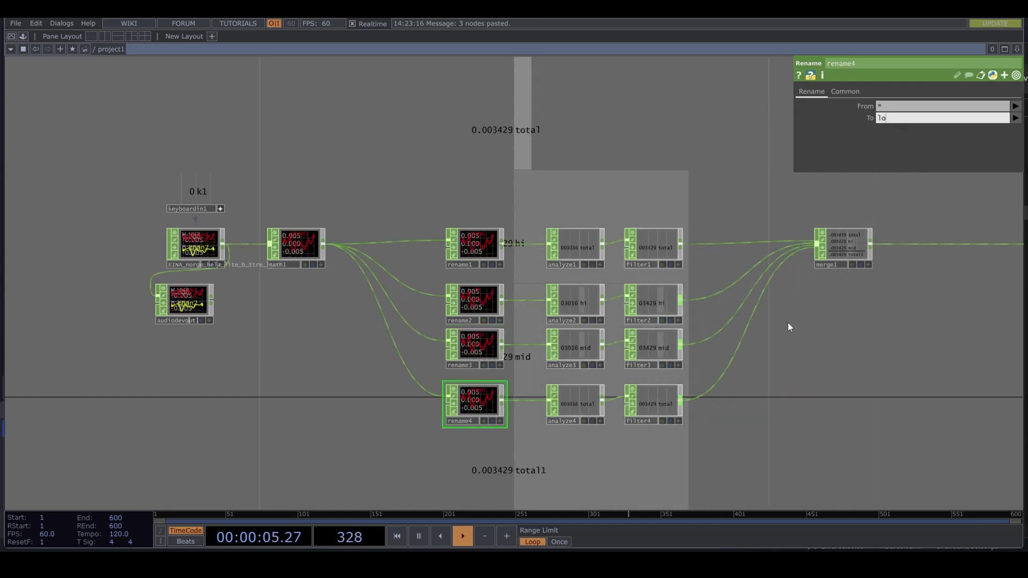
{"action": "key", "text": "Return"}
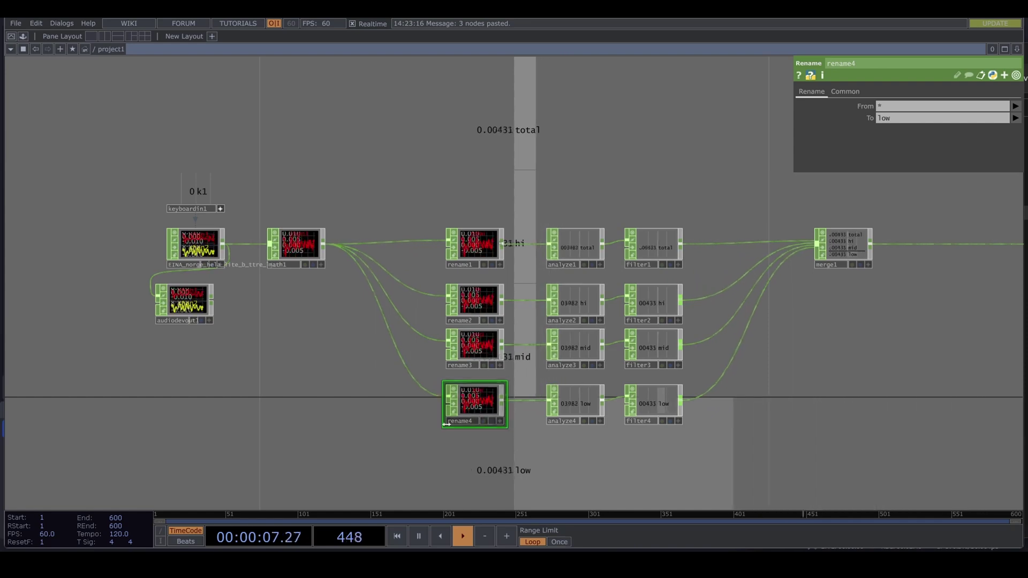
Insert an Audio Filter CHOP between the Math and the hi branch's Rename node
{"action": "right_click", "coordinate": [406, 284]}
{"action": "left_click", "coordinate": [416, 273]}
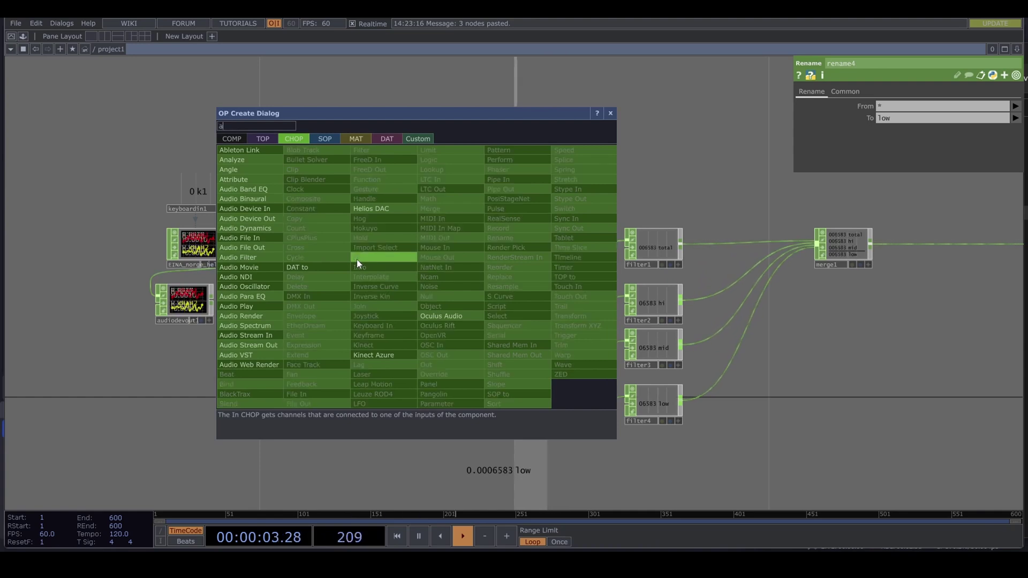
{"action": "type", "text": "audio"}
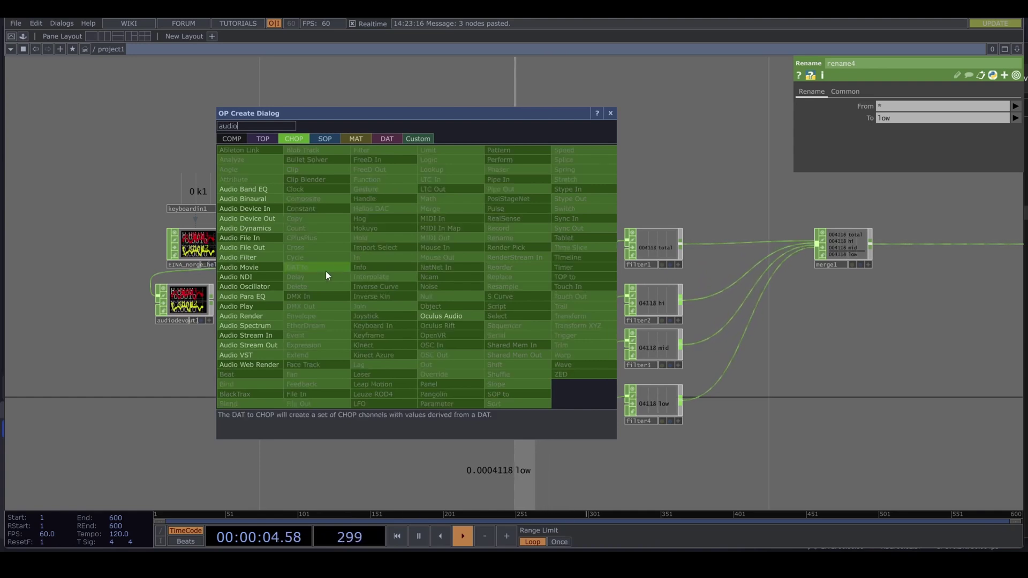
{"action": "left_click", "coordinate": [277, 258]}
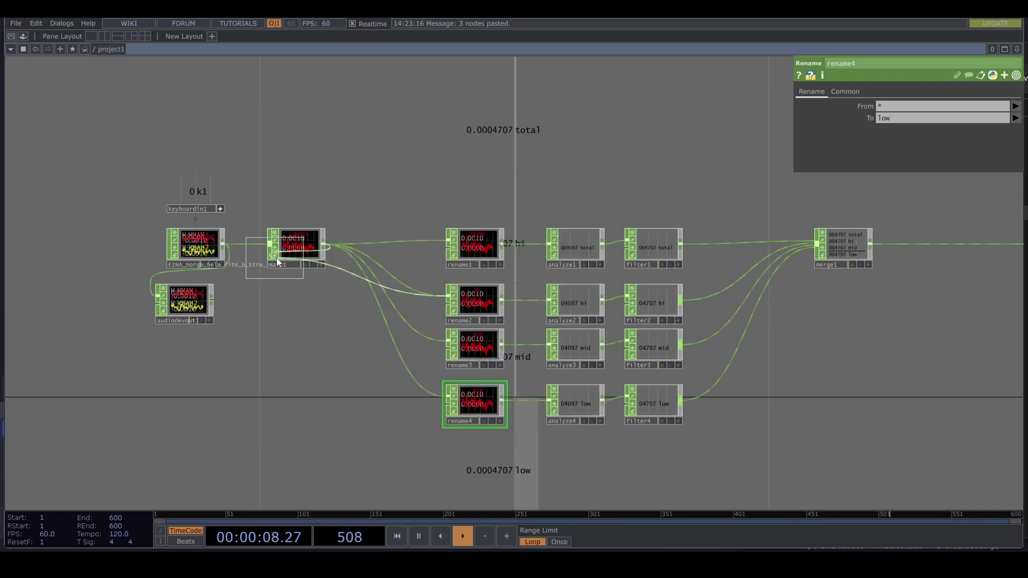
{"action": "left_click", "coordinate": [403, 295]}
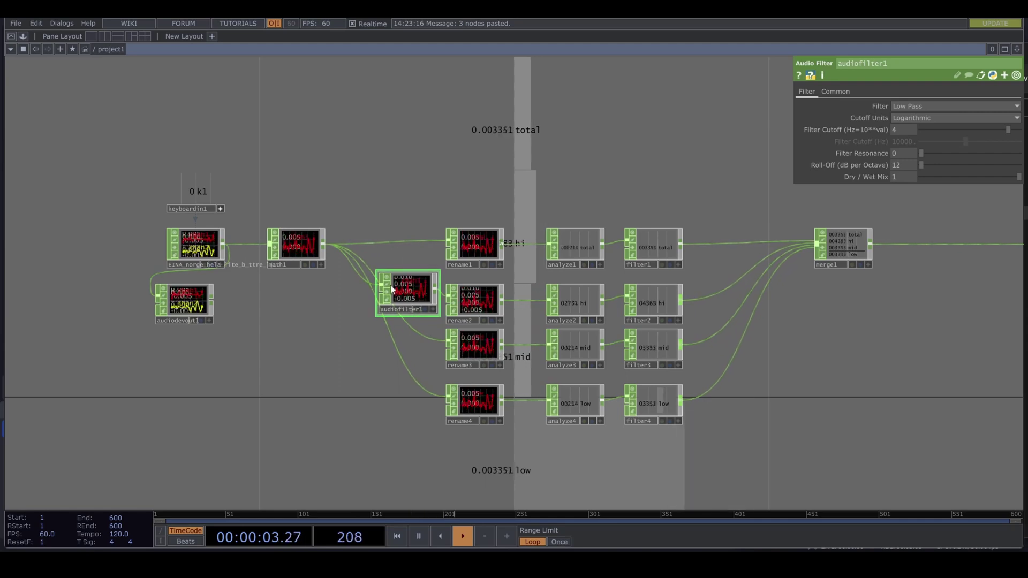
Set the hi branch's Audio Filter to High Pass with Frequency cutoff units, about 3012 Hz cutoff and 22.23 dB per octave roll-off
{"action": "left_click_drag", "start_coordinate": [400, 291], "coordinate": [401, 303]}
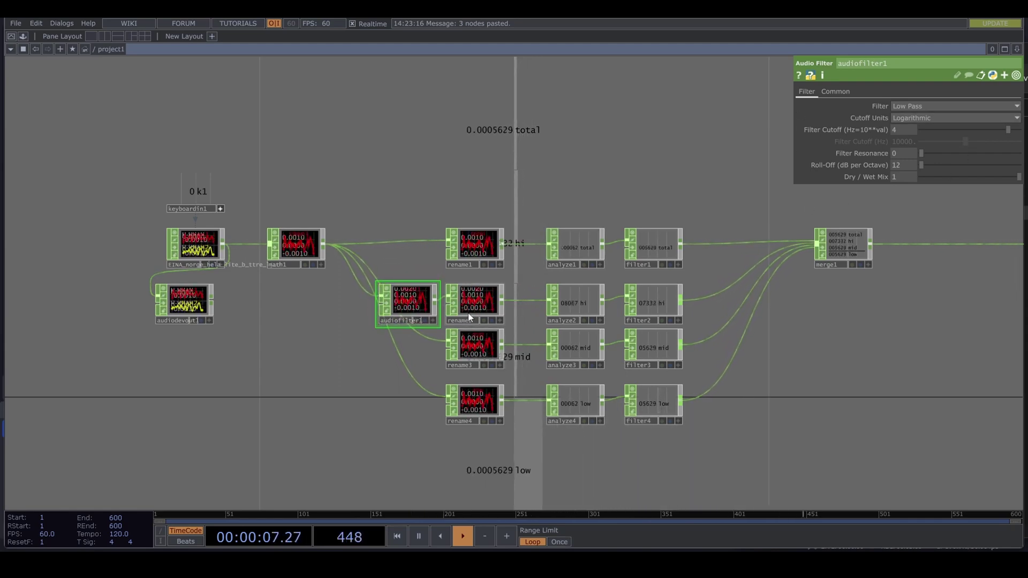
{"action": "left_click", "coordinate": [903, 108]}
{"action": "left_click", "coordinate": [923, 130]}
{"action": "left_click", "coordinate": [964, 121]}
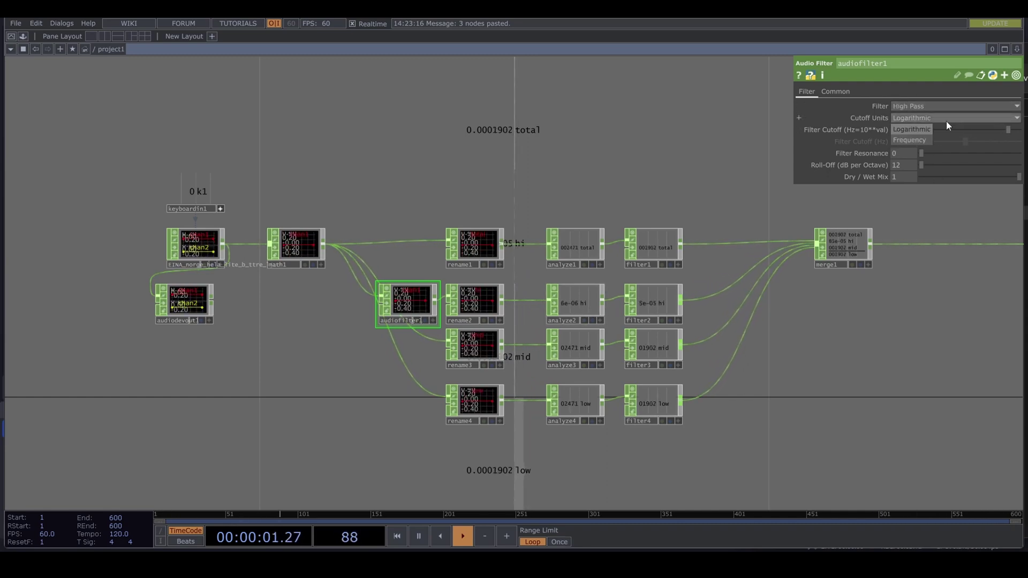
{"action": "left_click", "coordinate": [922, 140]}
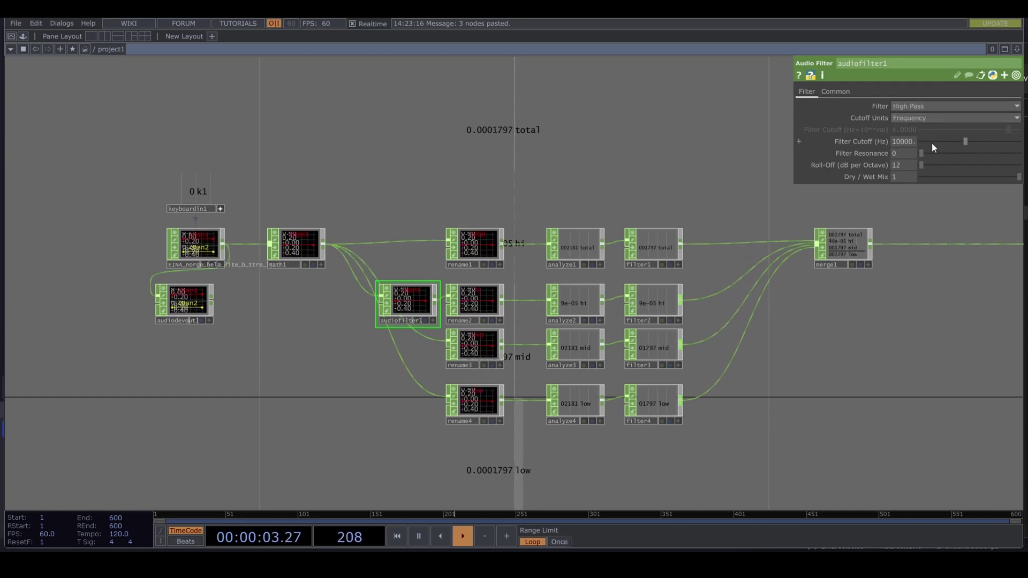
{"action": "left_click_drag", "start_coordinate": [960, 140], "coordinate": [1004, 165]}
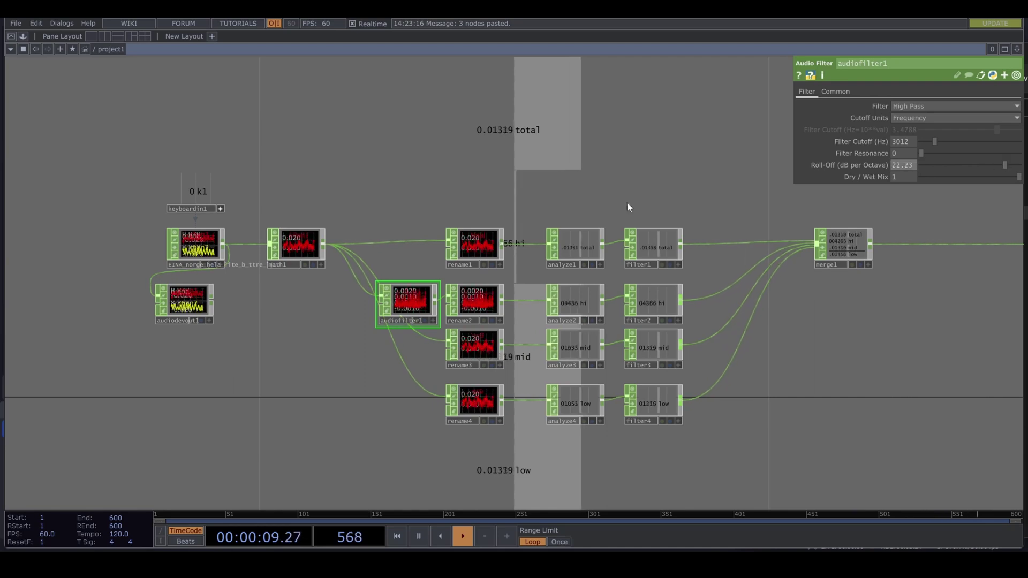
Move the Audio Device Out node above the Analyze nodes and wire the hi Audio Filter's output into it
{"action": "left_click_drag", "start_coordinate": [184, 299], "coordinate": [545, 212]}
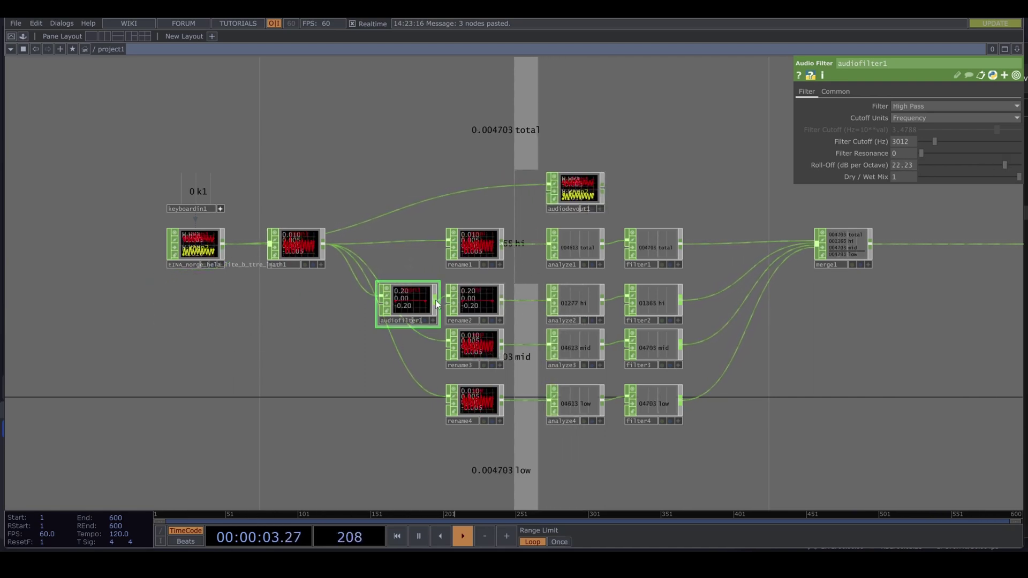
{"action": "left_click_drag", "start_coordinate": [436, 300], "coordinate": [550, 186]}
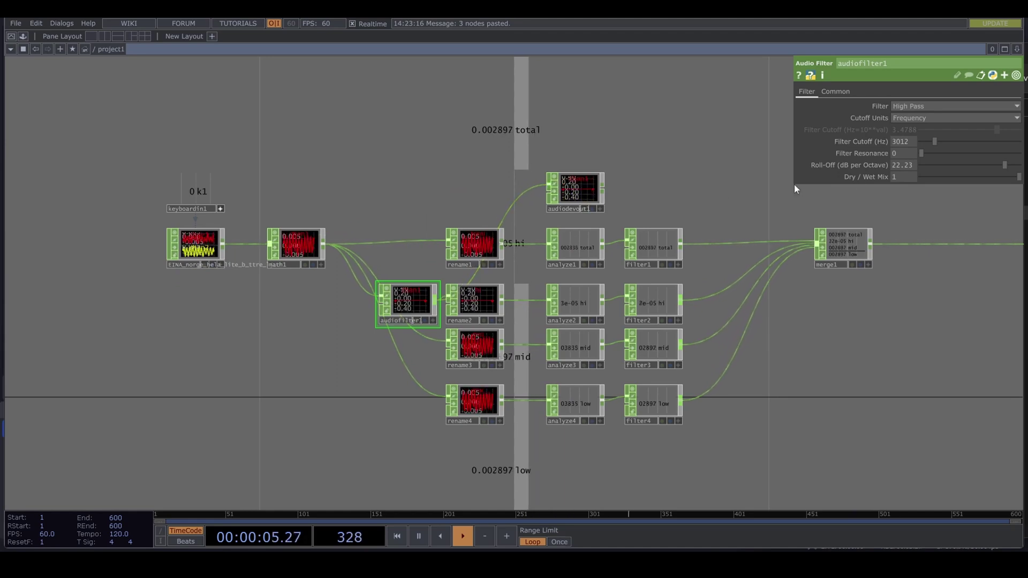
Set the hi Audio Filter's cutoff to 2000 Hz and its roll-off to about 15.93 dB per octave
{"action": "left_click_drag", "start_coordinate": [934, 142], "coordinate": [927, 140]}
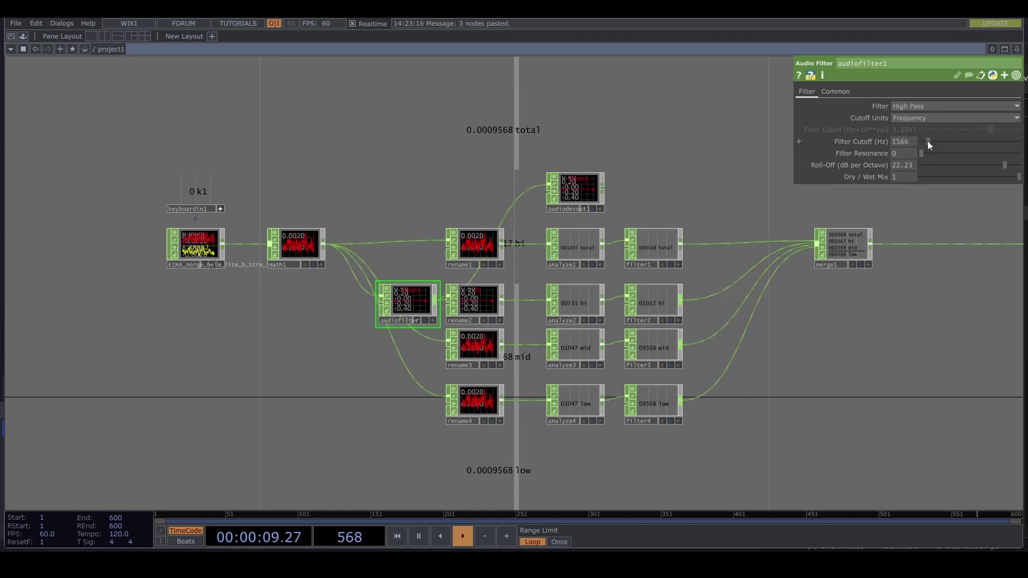
{"action": "left_click", "coordinate": [904, 141]}
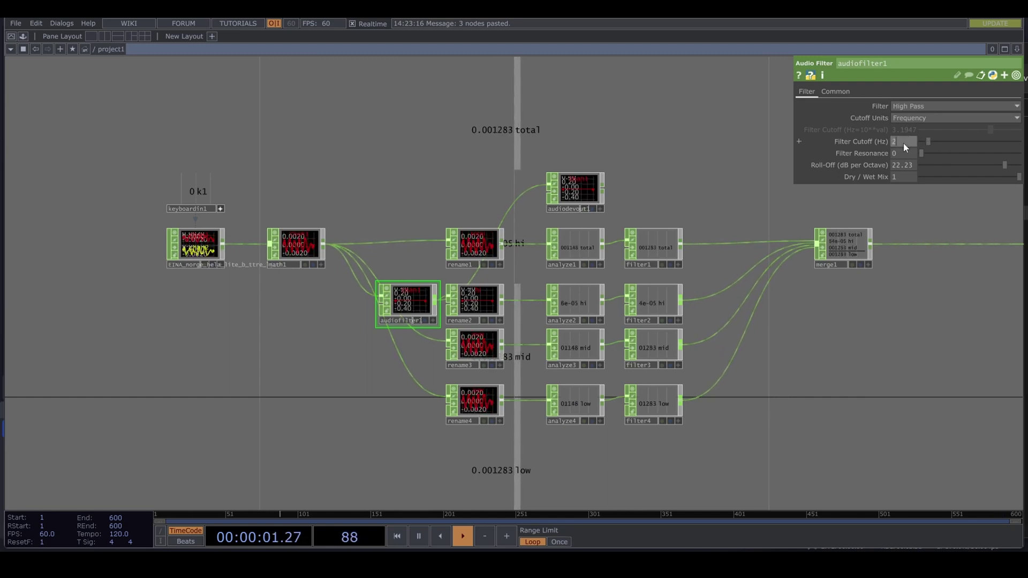
{"action": "type", "text": "2000"}
{"action": "key", "text": "Return"}
{"action": "left_click_drag", "start_coordinate": [1004, 165], "coordinate": [954, 164]}
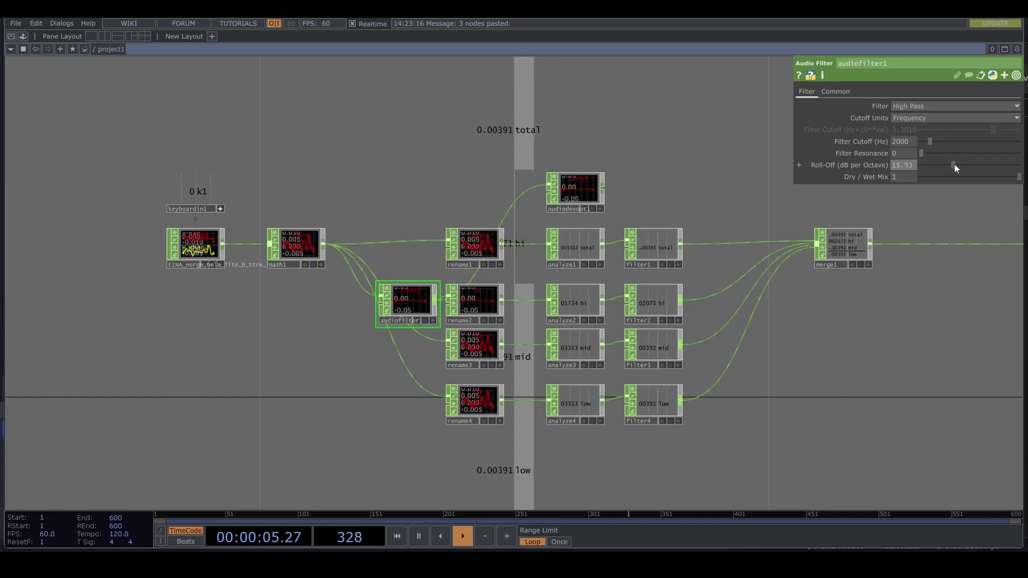
Bypass the Math node, then set the hi Audio Filter's resonance to about 0.044 and roll-off to 12 dB per octave
{"action": "left_click", "coordinate": [274, 248]}
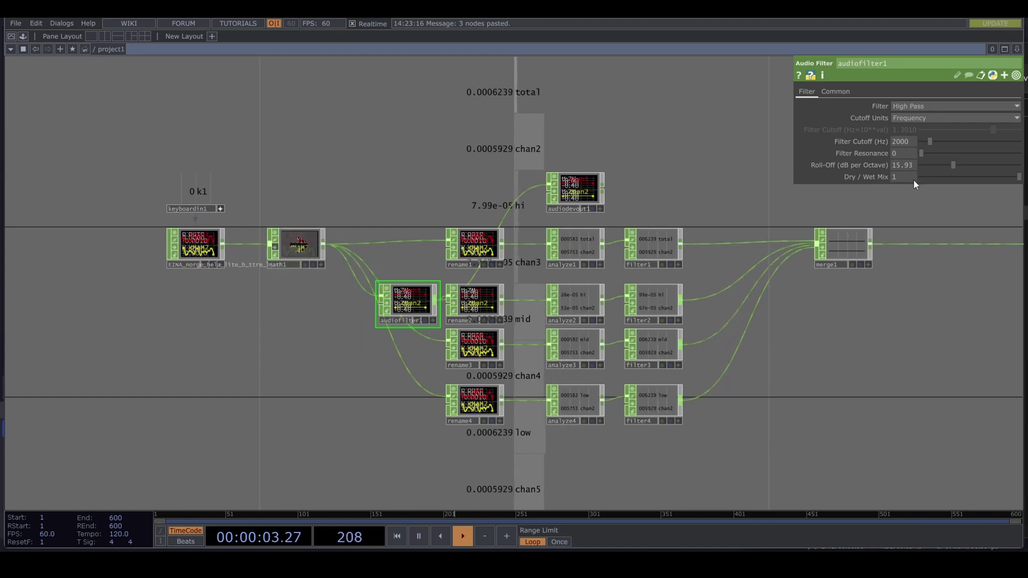
{"action": "left_click_drag", "start_coordinate": [922, 153], "coordinate": [882, 170]}
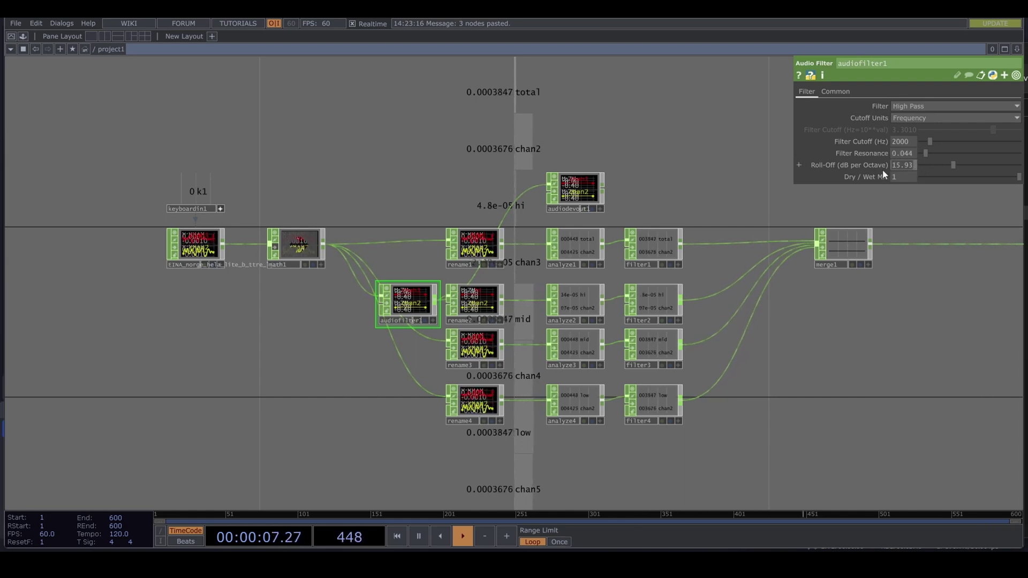
{"action": "type", "text": "12"}
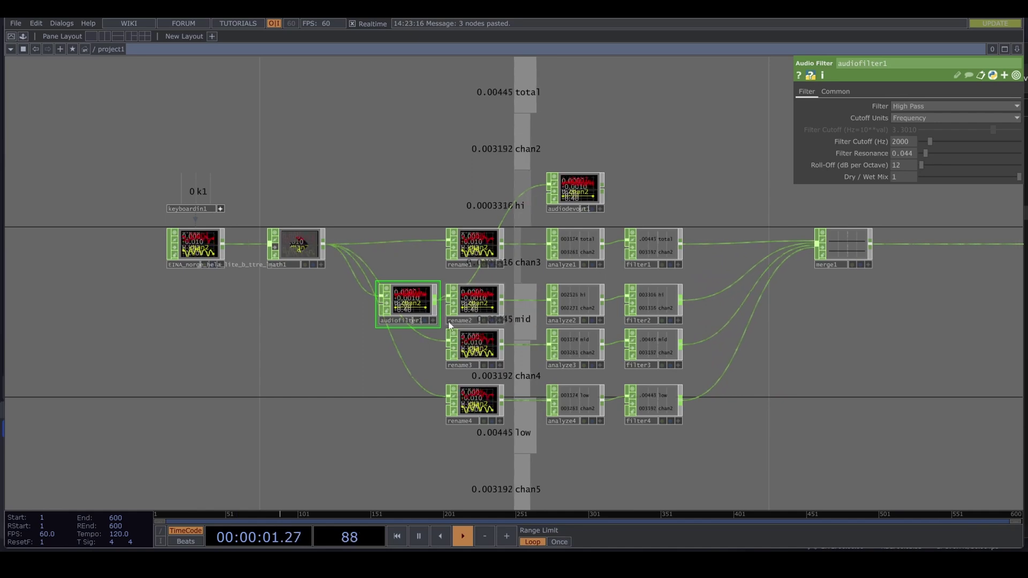
Insert a second Audio Filter CHOP between the Math and the mid branch's Rename node, below the hi filter
{"action": "left_click_drag", "start_coordinate": [404, 308], "coordinate": [382, 309]}
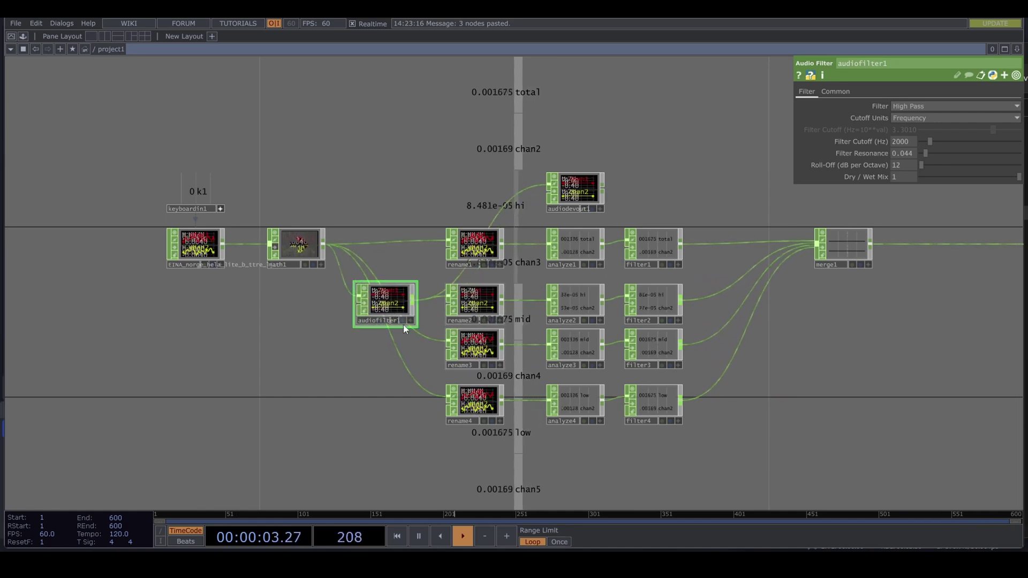
{"action": "right_click", "coordinate": [422, 318]}
{"action": "left_click", "coordinate": [438, 320]}
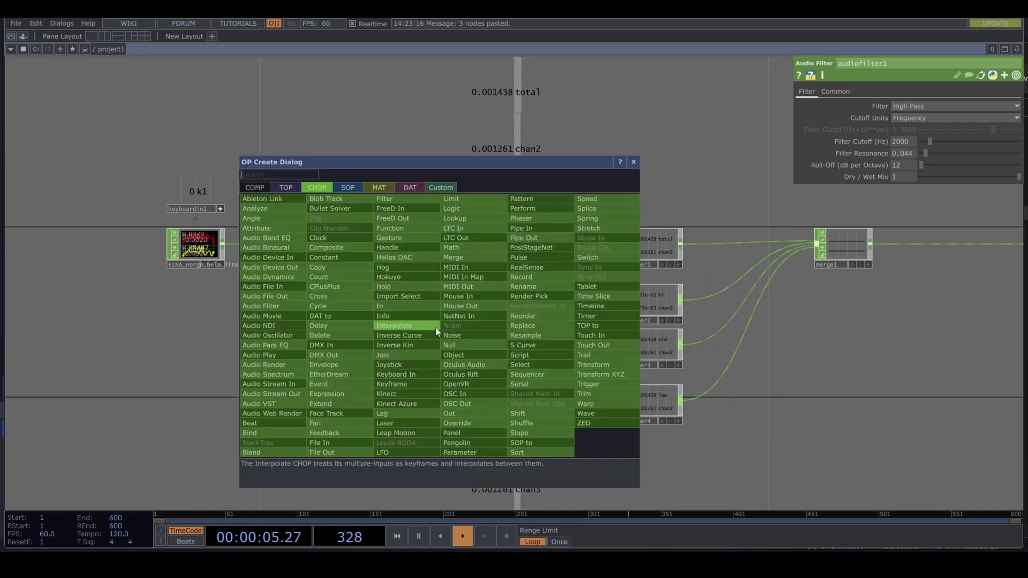
{"action": "type", "text": "audi"}
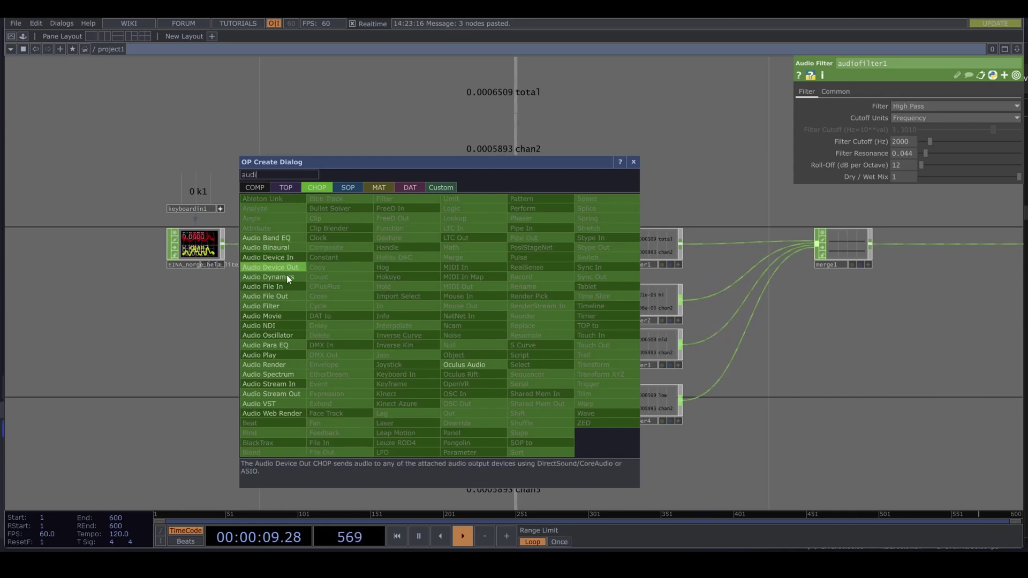
{"action": "left_click", "coordinate": [293, 306]}
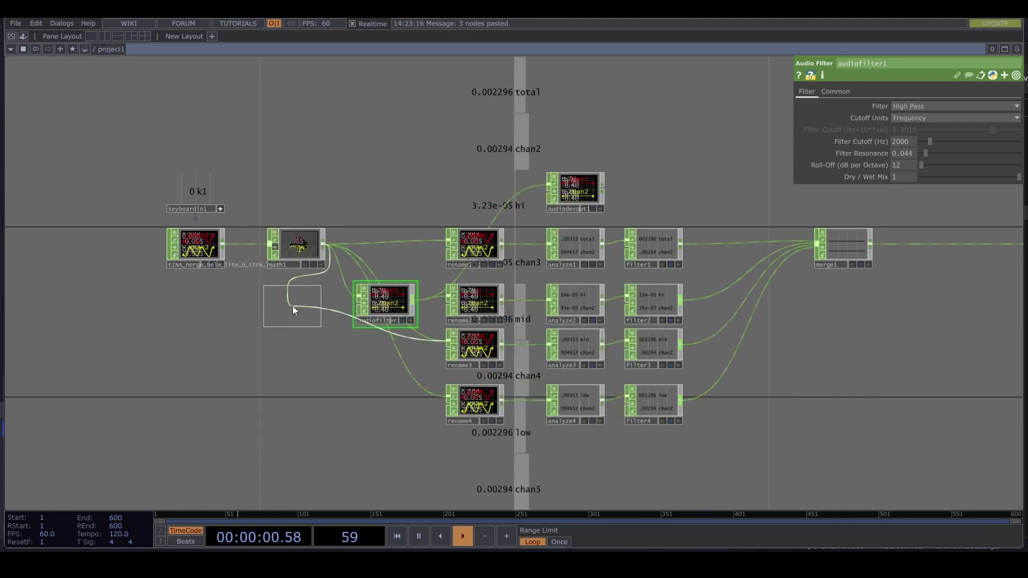
{"action": "left_click", "coordinate": [377, 349]}
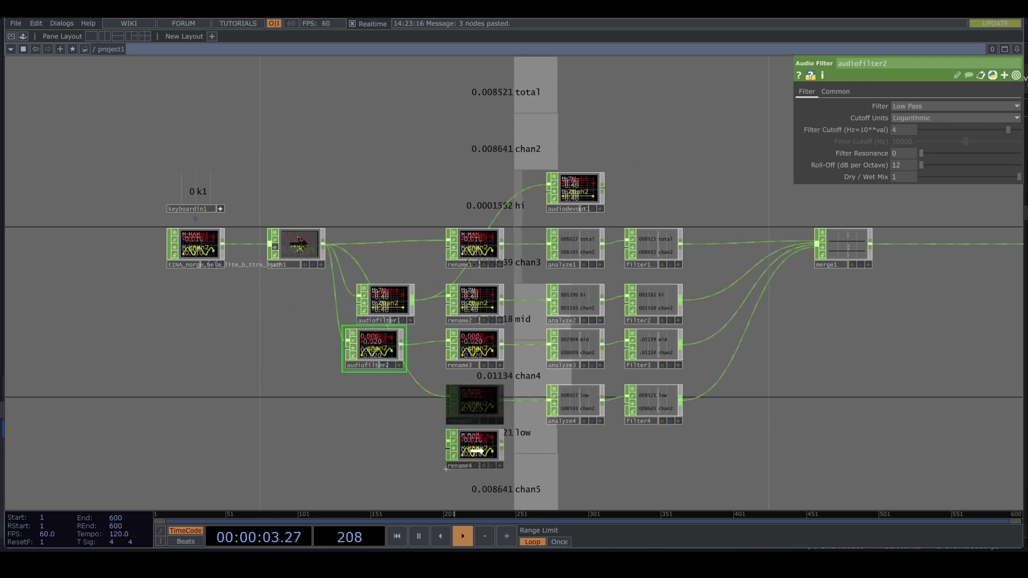
Move the low branch's Rename, Analyze and Filter nodes farther down and align the mid Audio Filter under the hi one
{"action": "left_click_drag", "start_coordinate": [468, 445], "coordinate": [757, 397]}
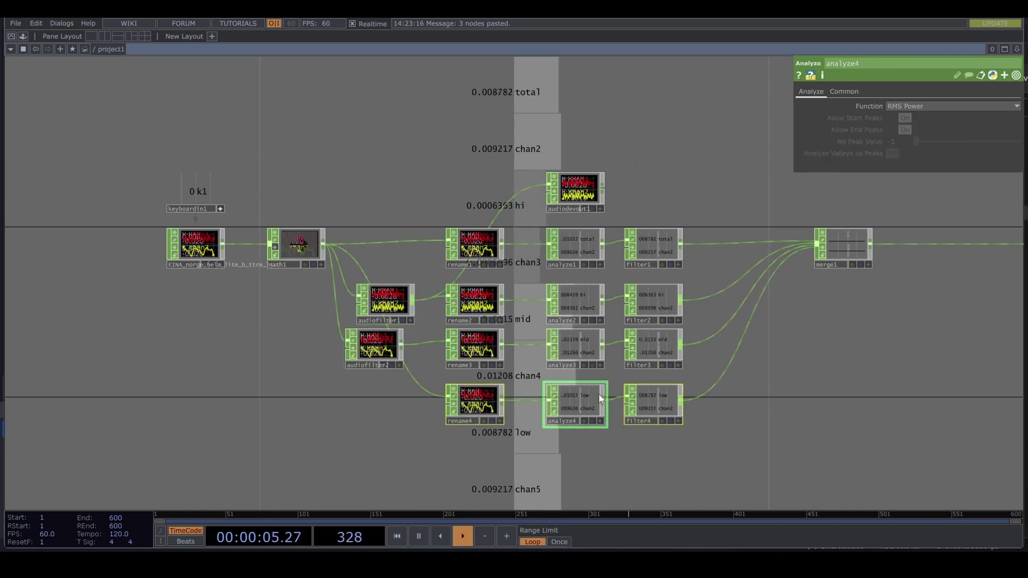
{"action": "left_click_drag", "start_coordinate": [658, 408], "coordinate": [654, 460]}
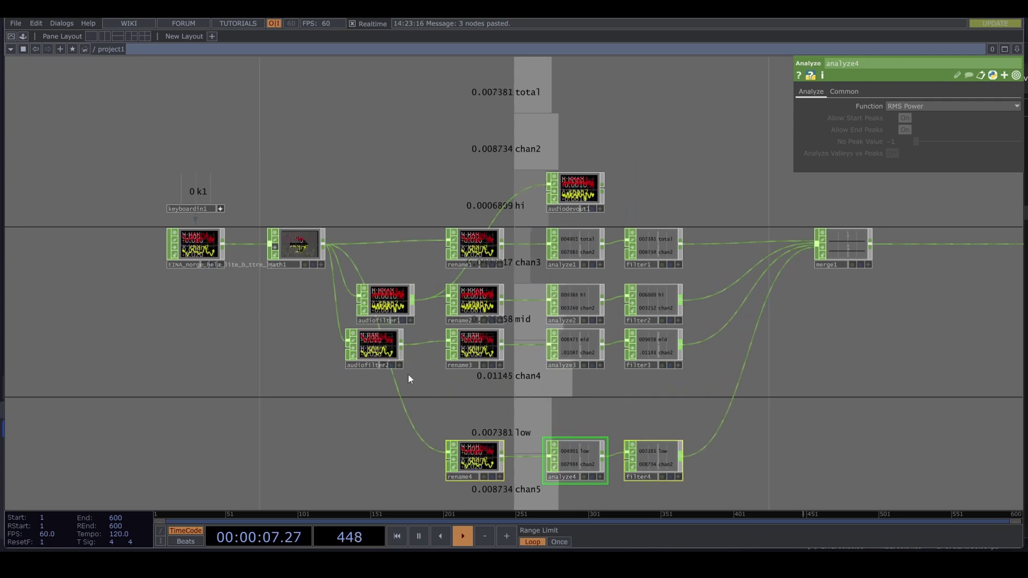
{"action": "left_click_drag", "start_coordinate": [371, 353], "coordinate": [382, 354]}
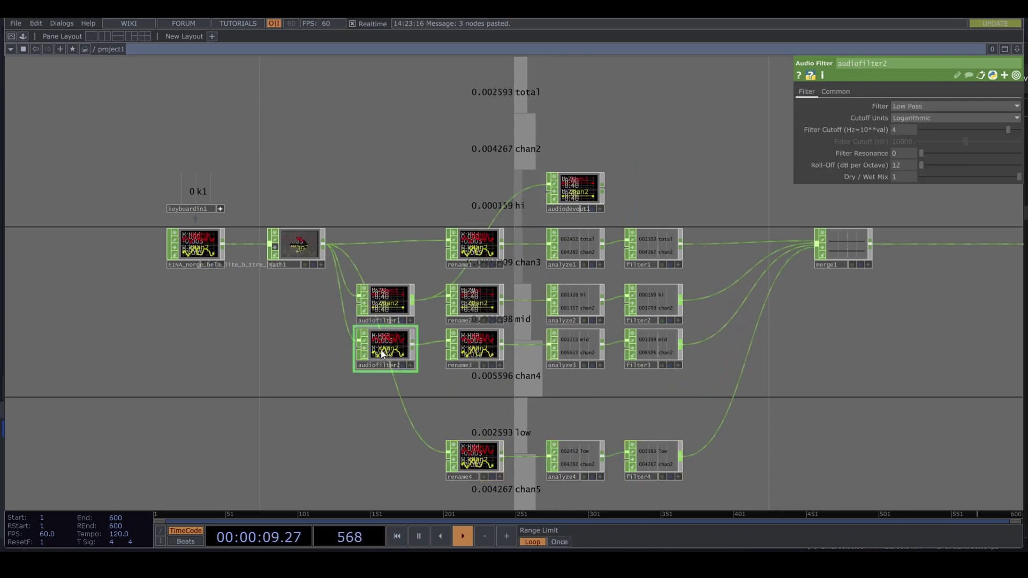
Set the mid Audio Filter to Band Pass with Frequency cutoff units and wire its output into the Audio Device Out
{"action": "left_click", "coordinate": [902, 118]}
{"action": "left_click", "coordinate": [914, 139]}
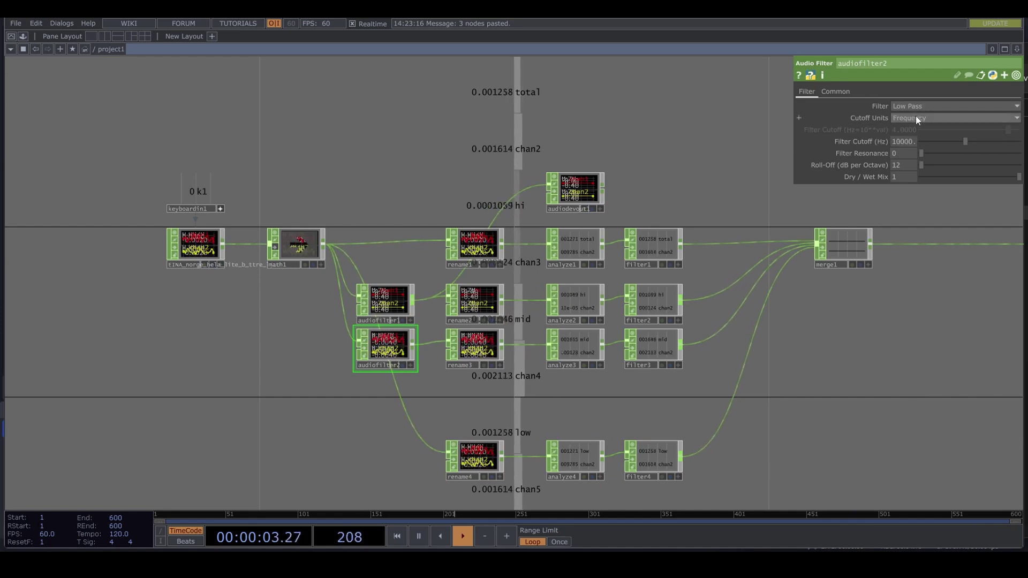
{"action": "left_click", "coordinate": [914, 105]}
{"action": "left_click", "coordinate": [925, 139]}
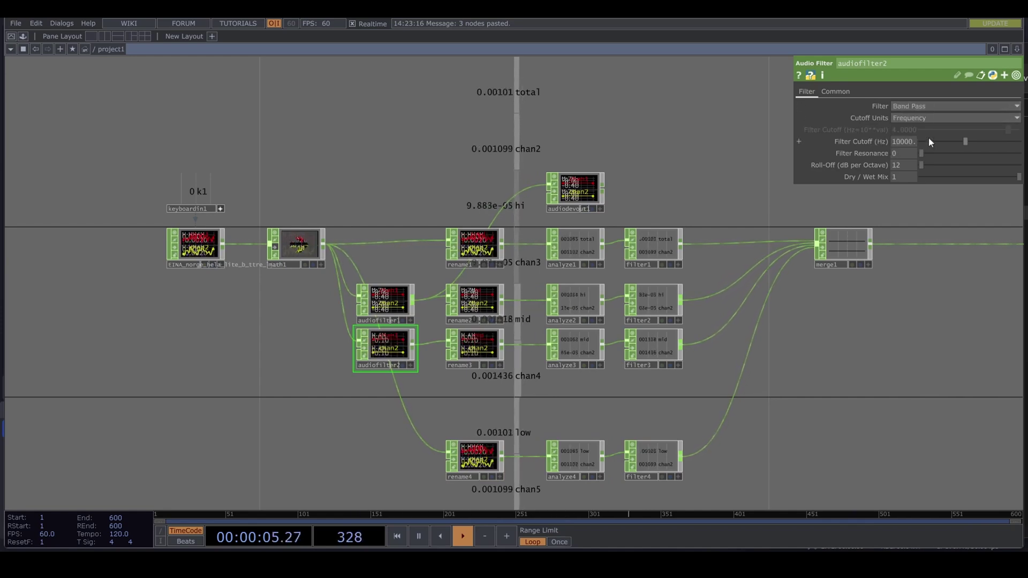
{"action": "left_click", "coordinate": [416, 346]}
{"action": "left_click", "coordinate": [503, 204]}
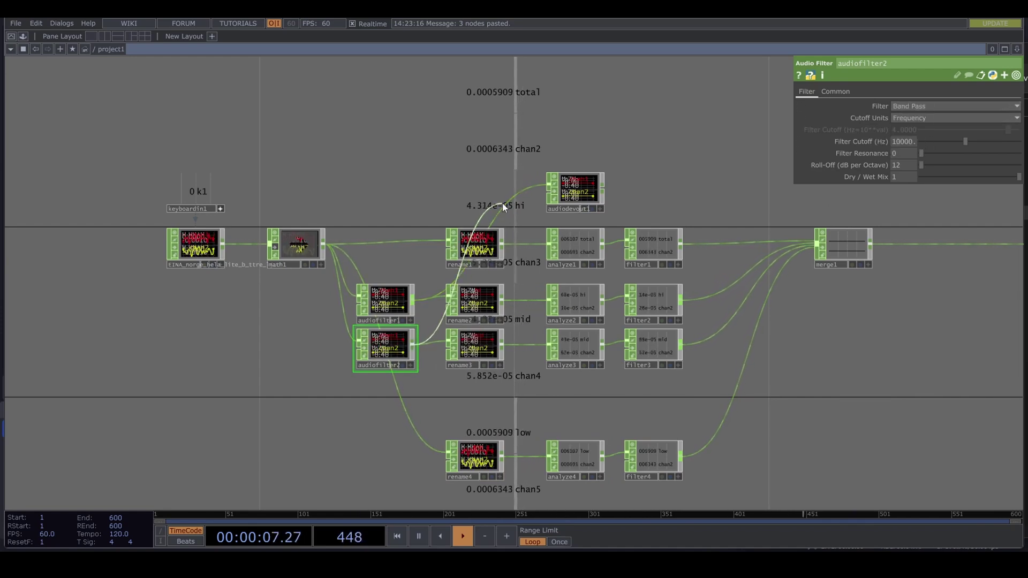
Set the mid Audio Filter's cutoff to 700 Hz, resonance to about 0.148 and roll-off to 24 dB per octave
{"action": "left_click", "coordinate": [937, 142]}
{"action": "left_click_drag", "start_coordinate": [936, 141], "coordinate": [1024, 165]}
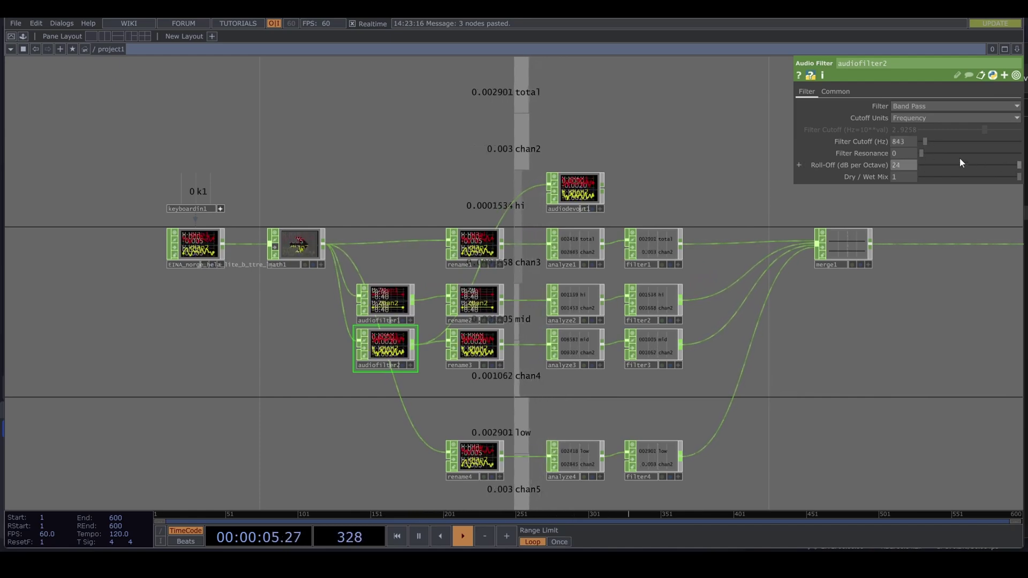
{"action": "left_click_drag", "start_coordinate": [894, 144], "coordinate": [830, 149]}
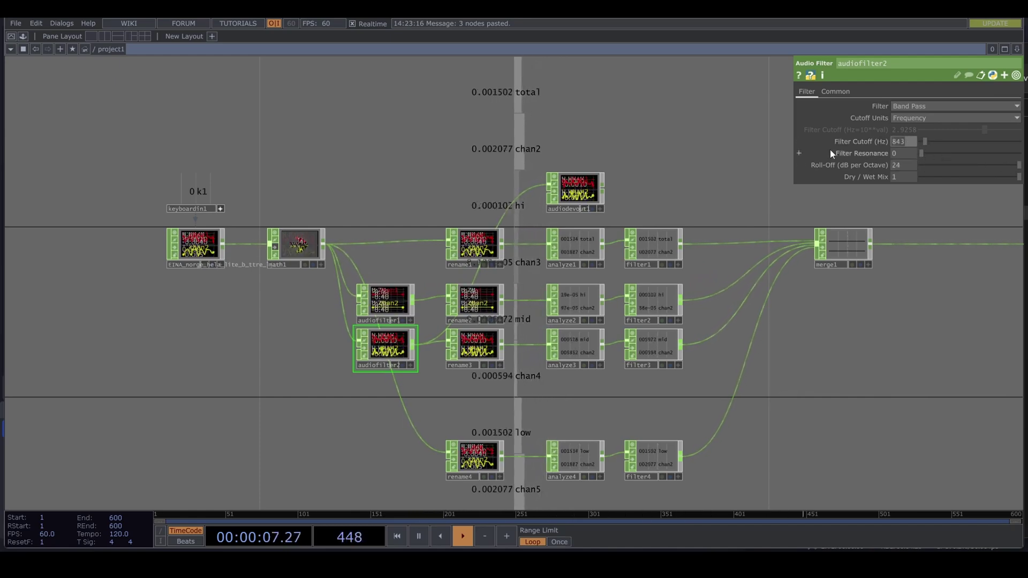
{"action": "type", "text": "60"}
{"action": "left_click_drag", "start_coordinate": [794, 312], "coordinate": [997, 189]}
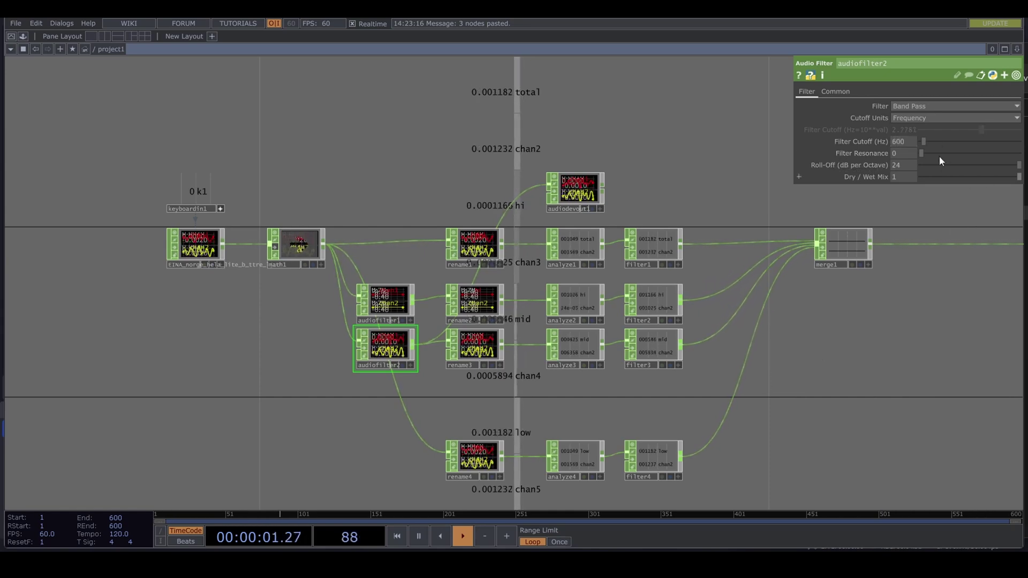
{"action": "left_click_drag", "start_coordinate": [921, 152], "coordinate": [936, 154]}
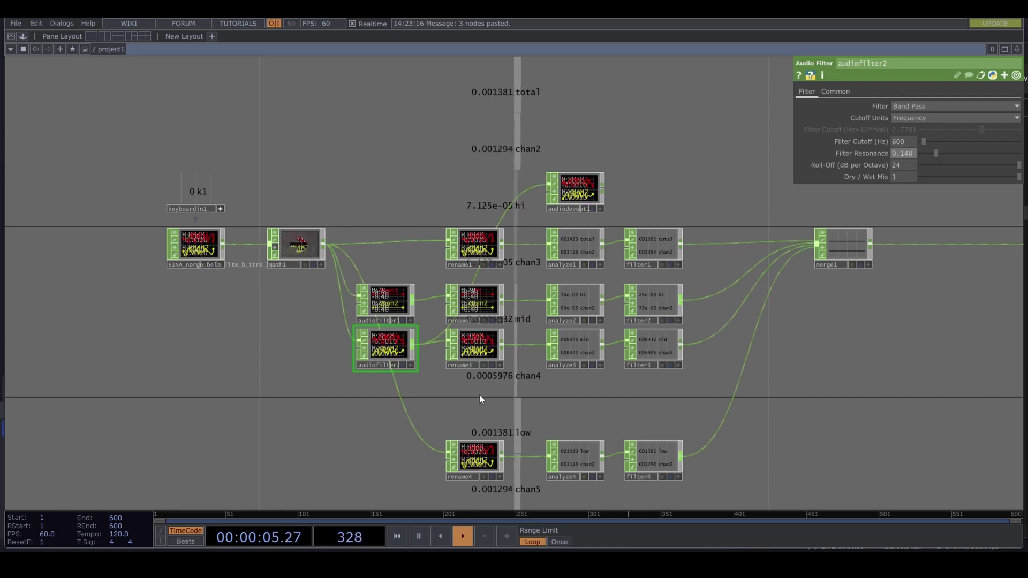
{"action": "left_click_drag", "start_coordinate": [896, 142], "coordinate": [882, 144]}
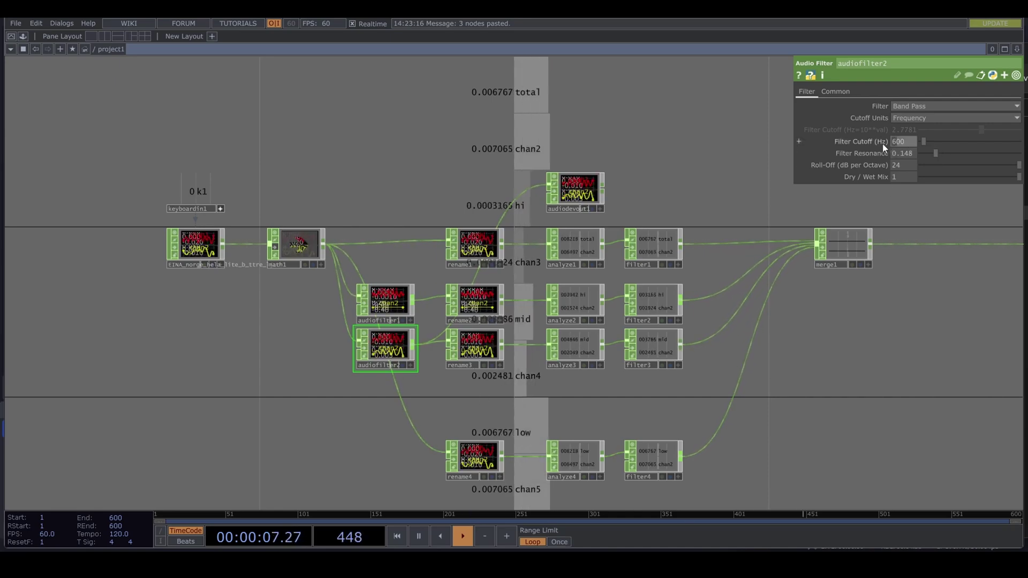
{"action": "type", "text": "7"}
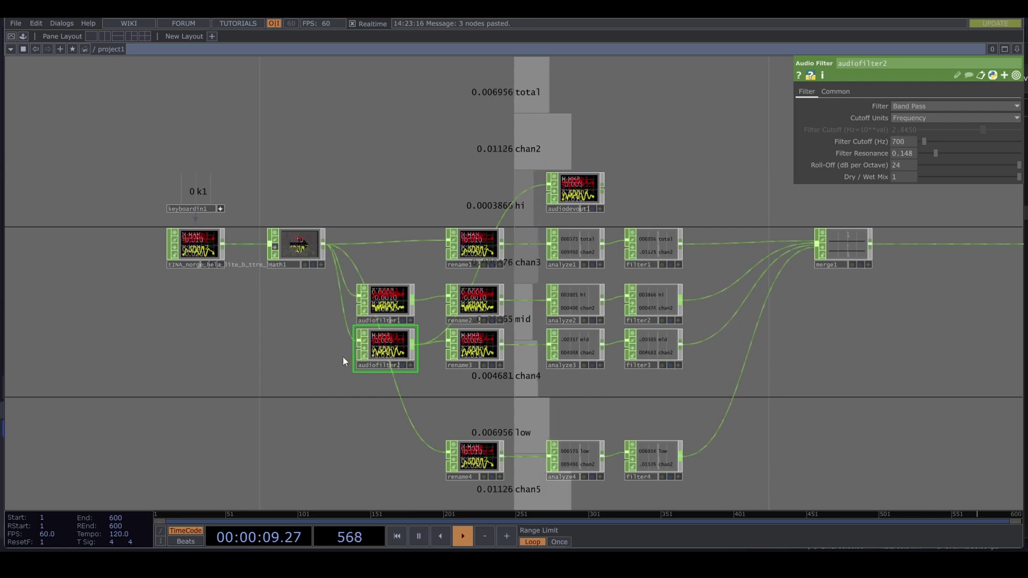
Insert a third Audio Filter CHOP between the Math and the low branch's Rename node, below the mid filter
{"action": "right_click", "coordinate": [402, 402]}
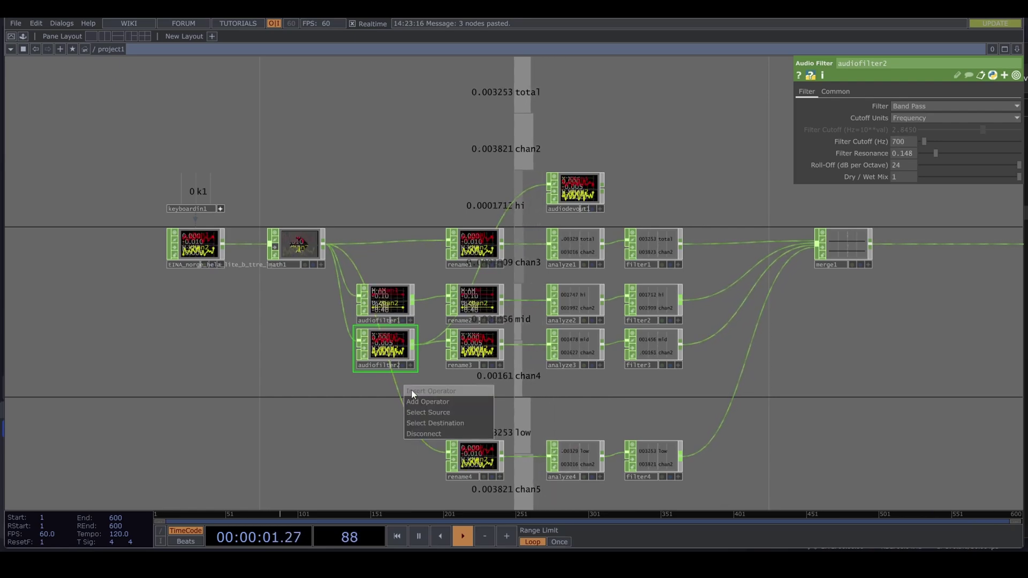
{"action": "left_click", "coordinate": [411, 391]}
{"action": "type", "text": "low"}
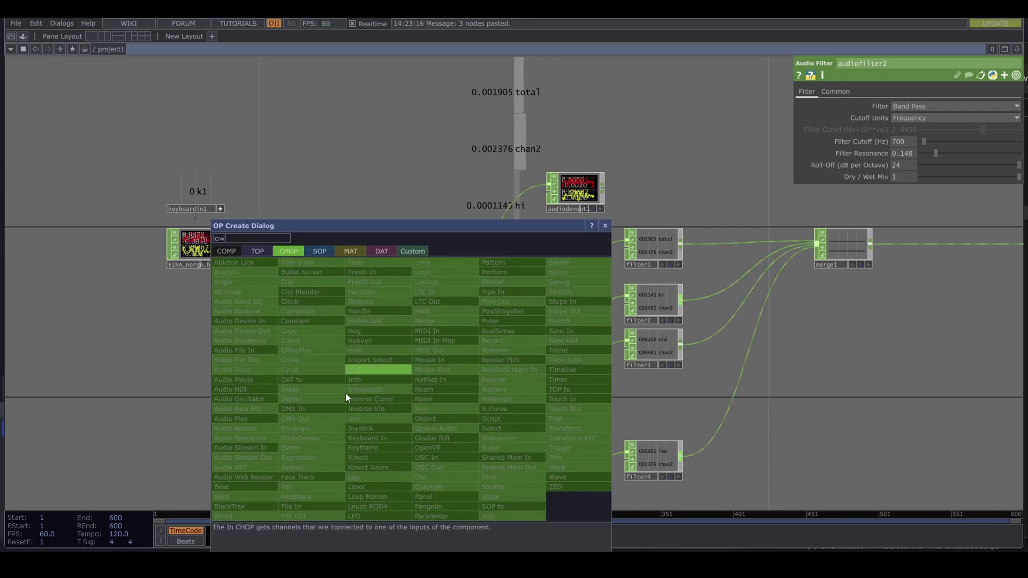
{"action": "key", "text": "BackSpace"}
{"action": "key", "text": "BackSpace"}
{"action": "key", "text": "BackSpace"}
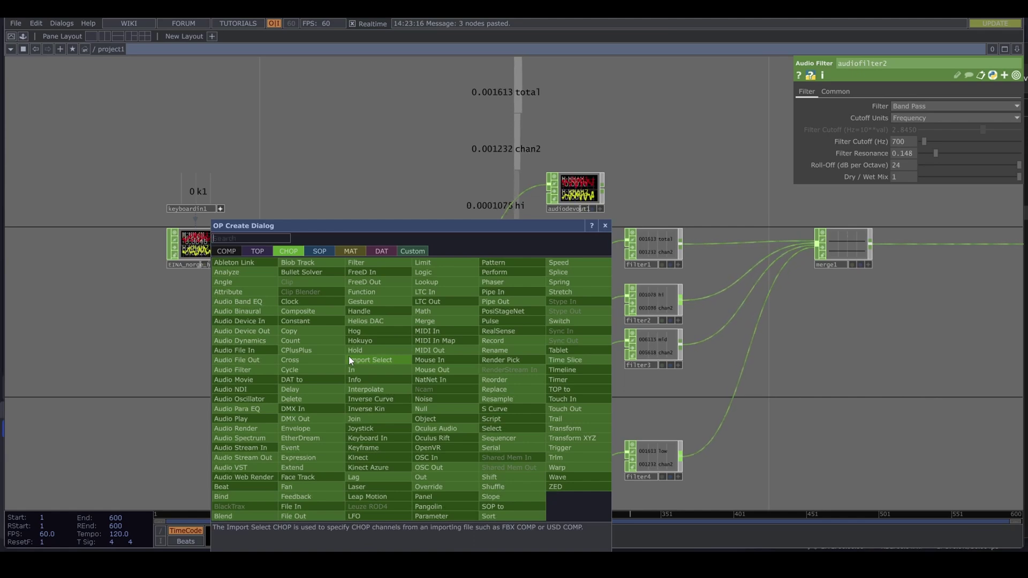
{"action": "type", "text": "audio"}
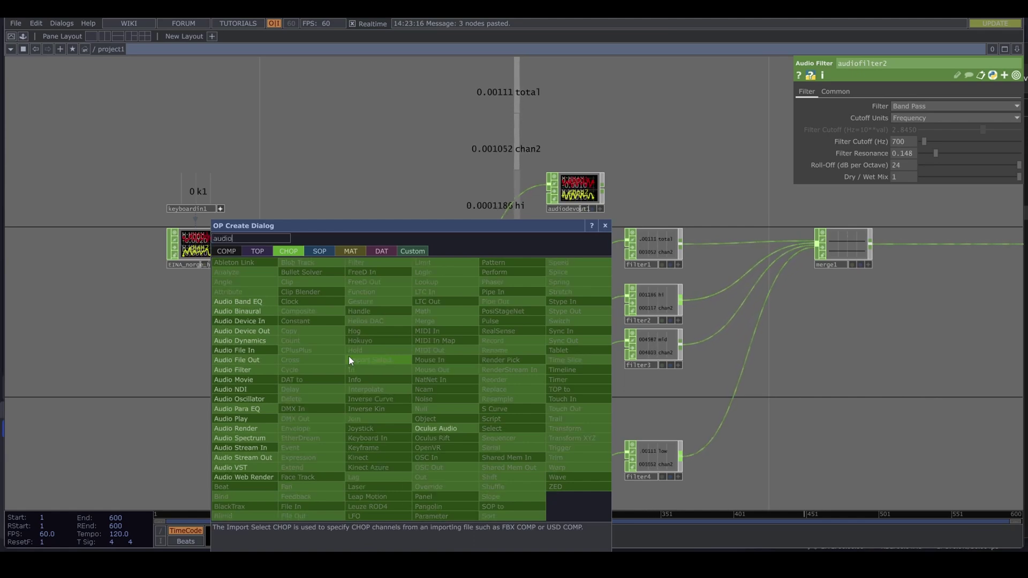
{"action": "left_click", "coordinate": [270, 369]}
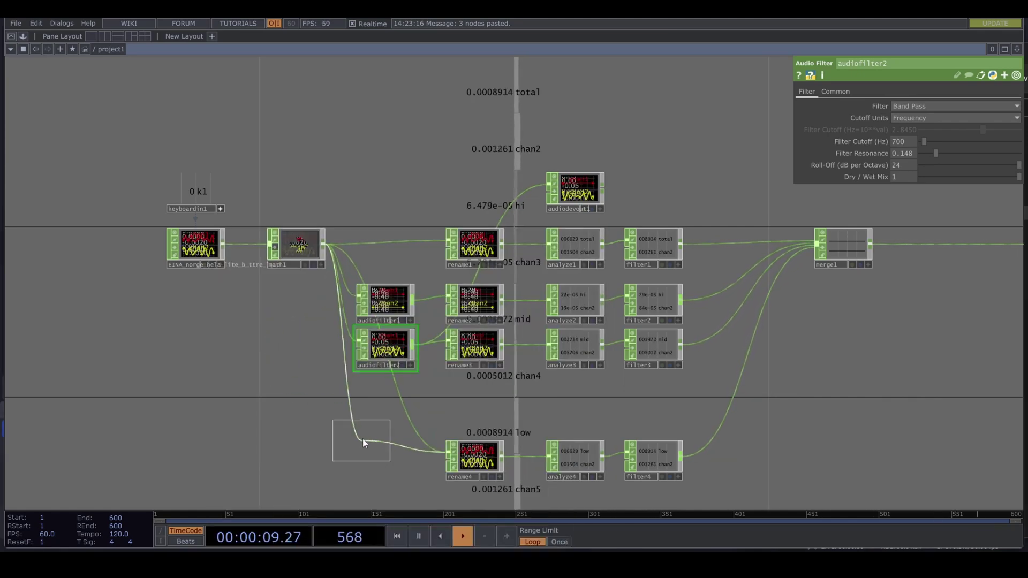
{"action": "left_click", "coordinate": [385, 430]}
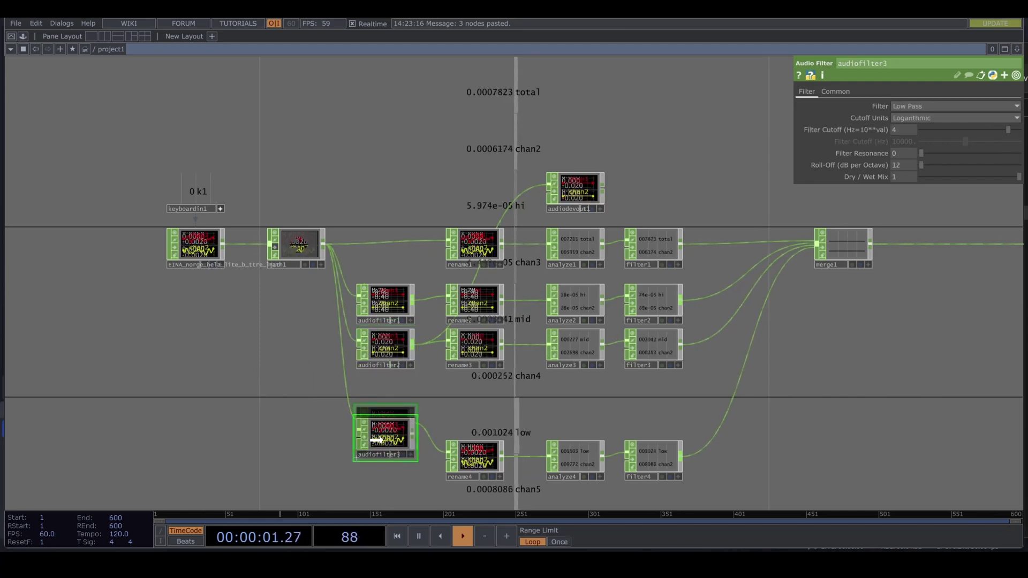
Line up the low branch's Audio Filter with its Rename node and set it to Frequency cutoff units with a 180 Hz cutoff
{"action": "left_click_drag", "start_coordinate": [385, 429], "coordinate": [386, 450]}
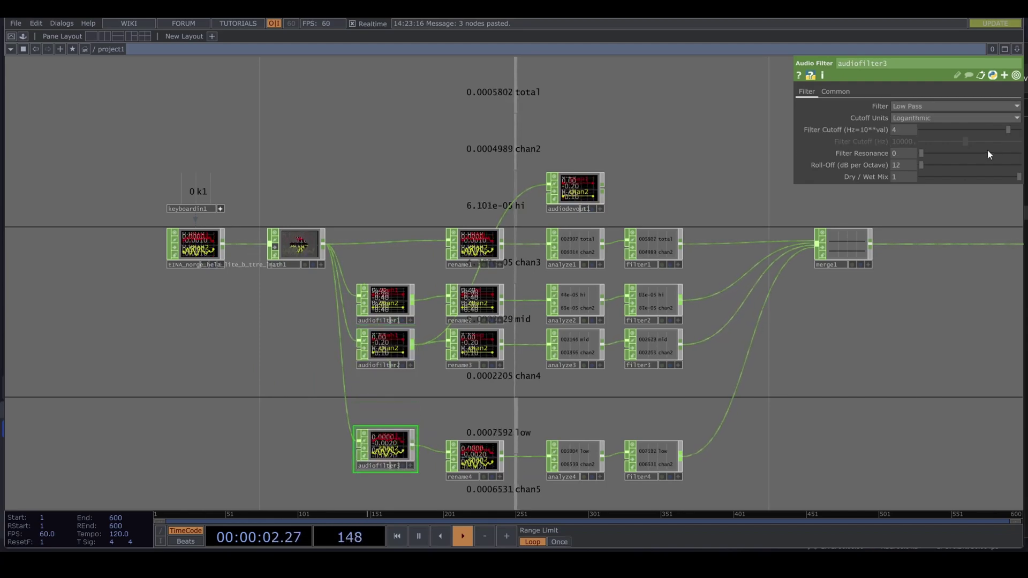
{"action": "left_click", "coordinate": [919, 118]}
{"action": "left_click", "coordinate": [920, 137]}
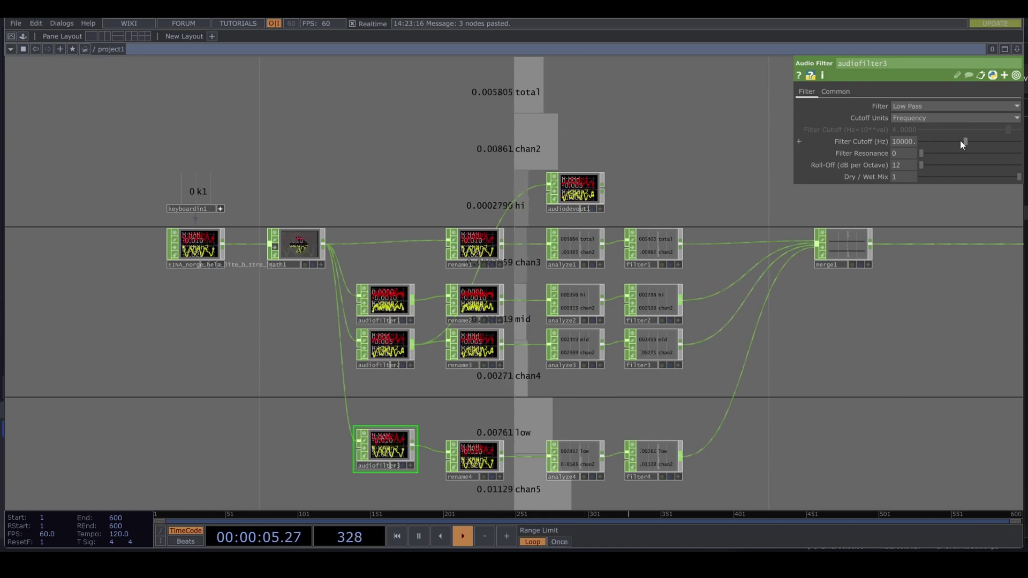
{"action": "left_click", "coordinate": [901, 141]}
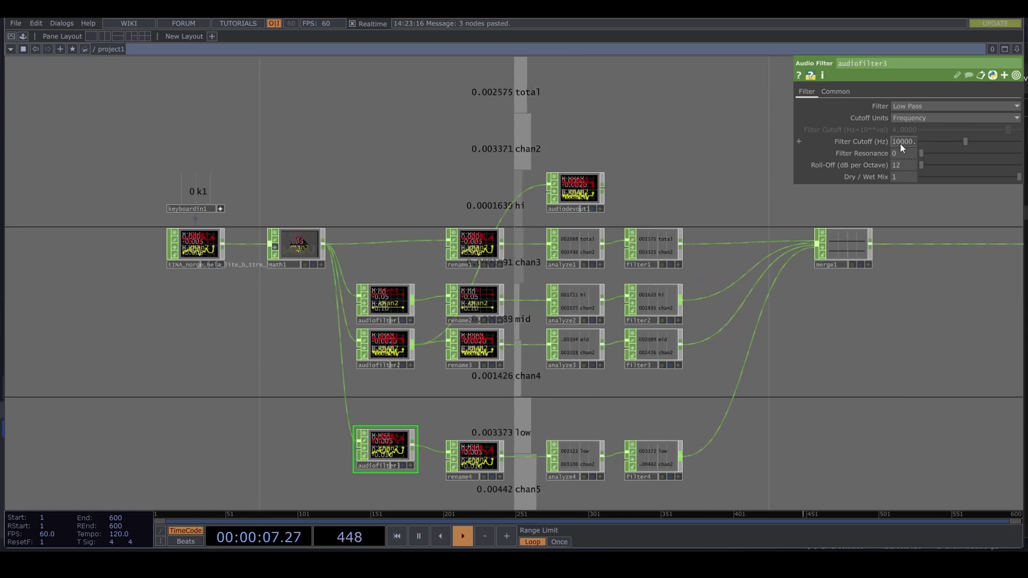
{"action": "type", "text": "180"}
{"action": "key", "text": "Return"}
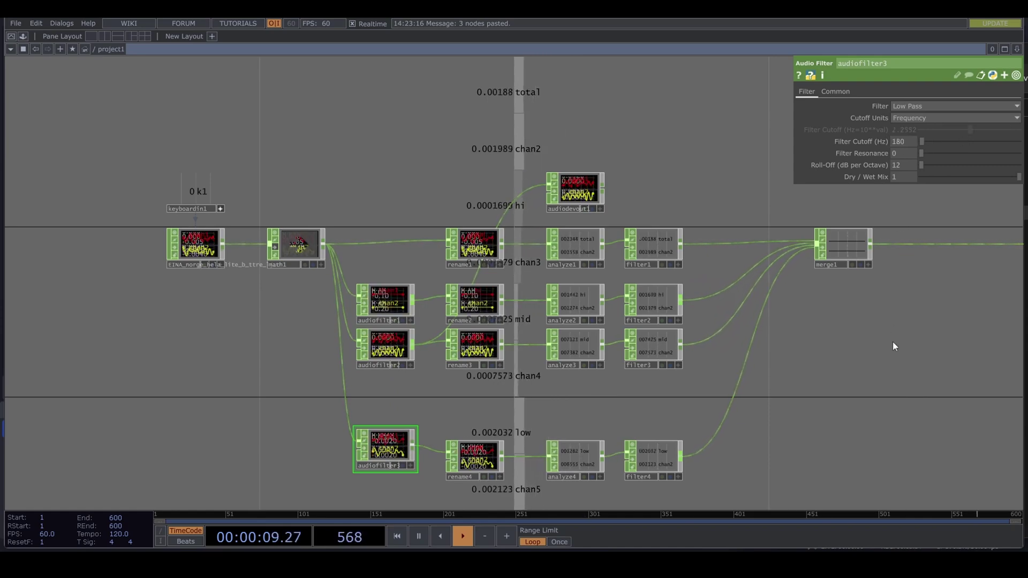
Wire the low Audio Filter's output into the Audio Device Out and set its roll-off to 18 dB per octave
{"action": "left_click_drag", "start_coordinate": [415, 443], "coordinate": [507, 208]}
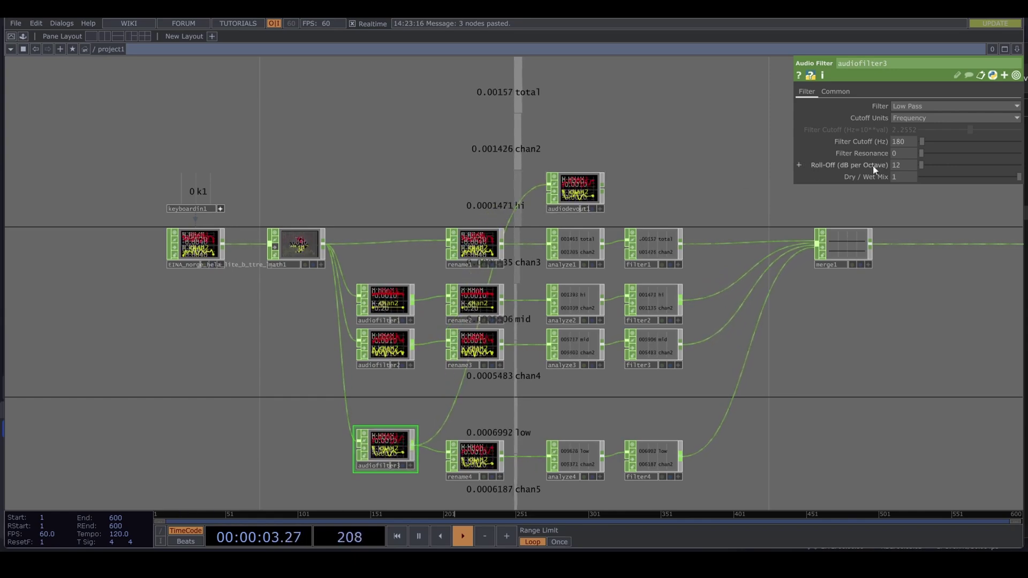
{"action": "left_click_drag", "start_coordinate": [921, 165], "coordinate": [960, 165]}
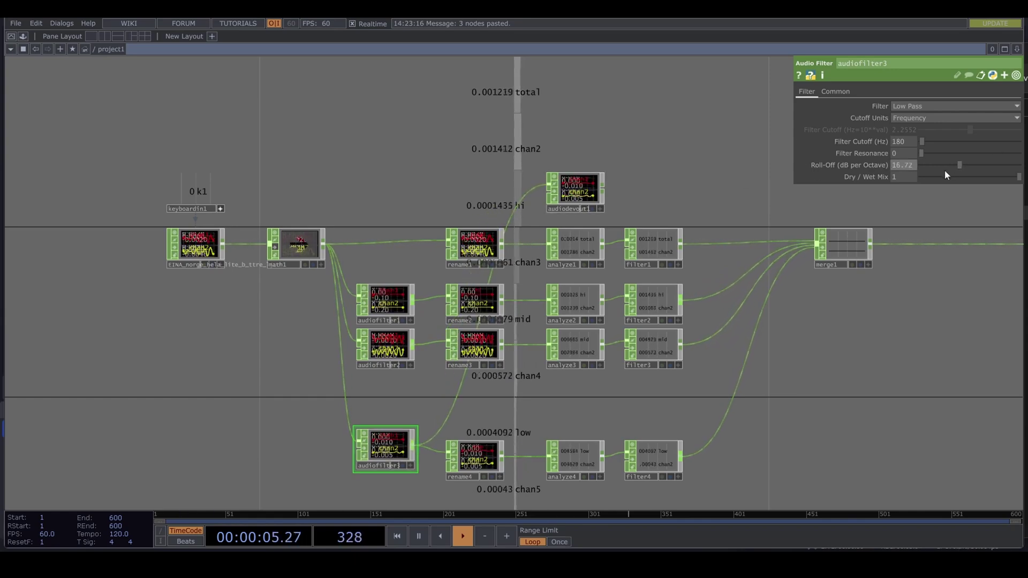
{"action": "left_click", "coordinate": [900, 166]}
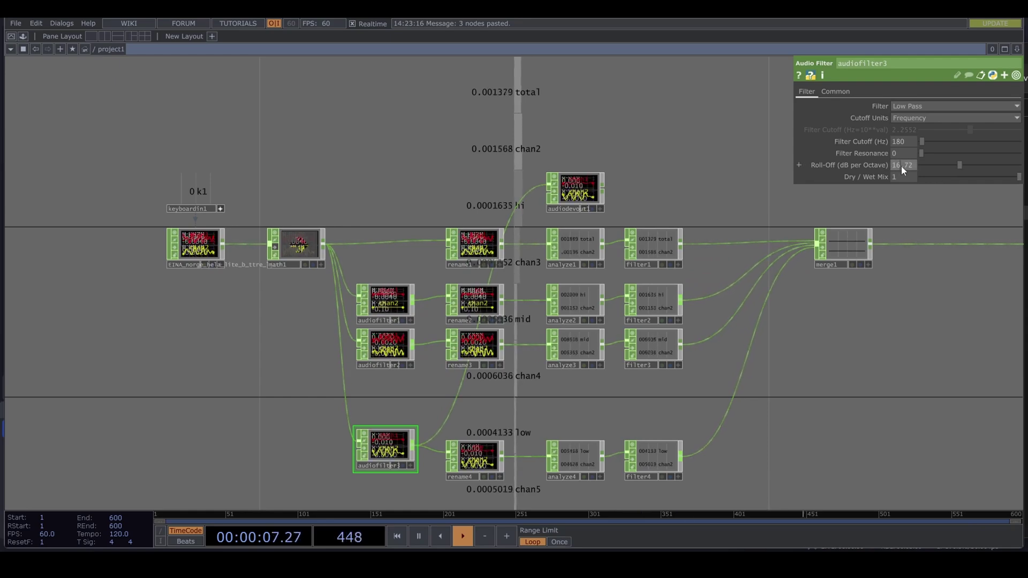
{"action": "type", "text": "18"}
{"action": "key", "text": "Return"}
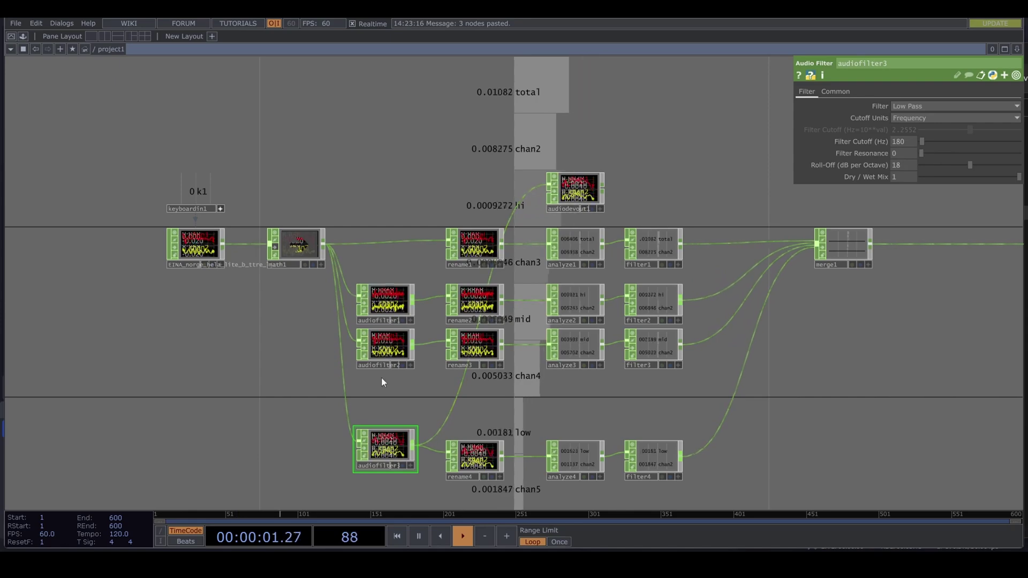
Reconnect the audio file to the Math with bypass off, and feed the Audio Device Out straight from the file, placing it beneath that node
{"action": "left_click", "coordinate": [275, 247]}
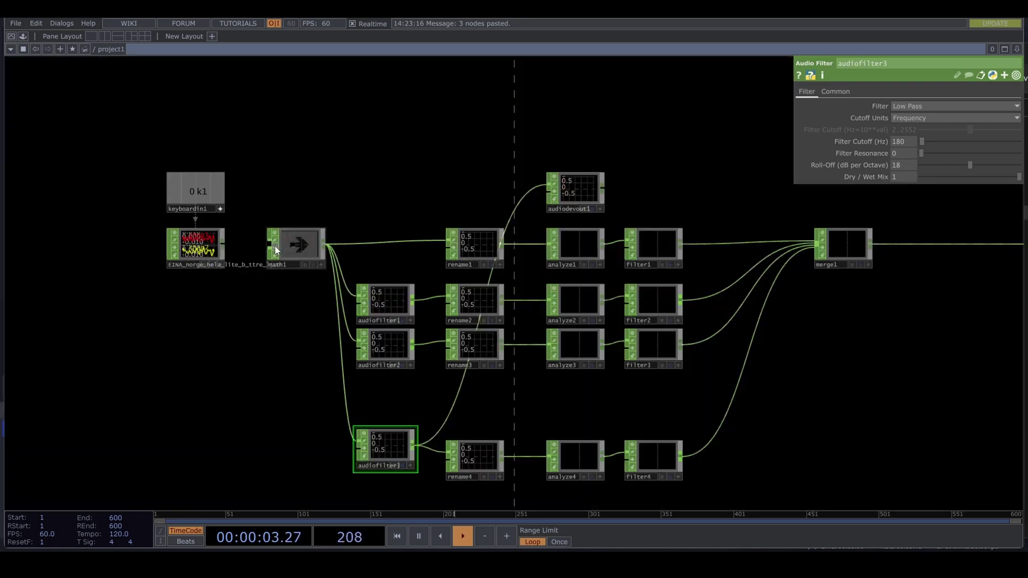
{"action": "left_click", "coordinate": [222, 248]}
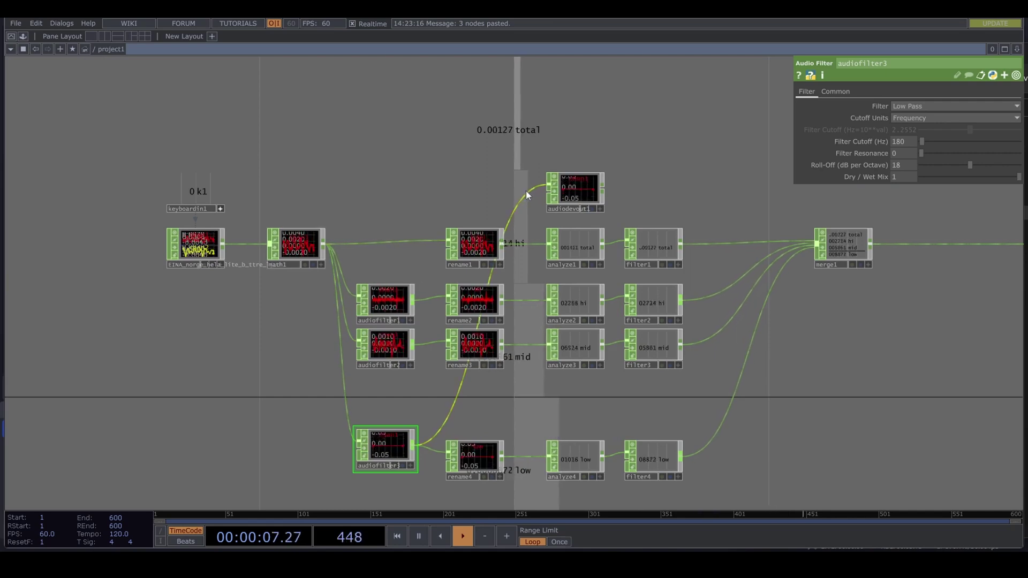
{"action": "left_click", "coordinate": [547, 184]}
{"action": "left_click", "coordinate": [223, 245]}
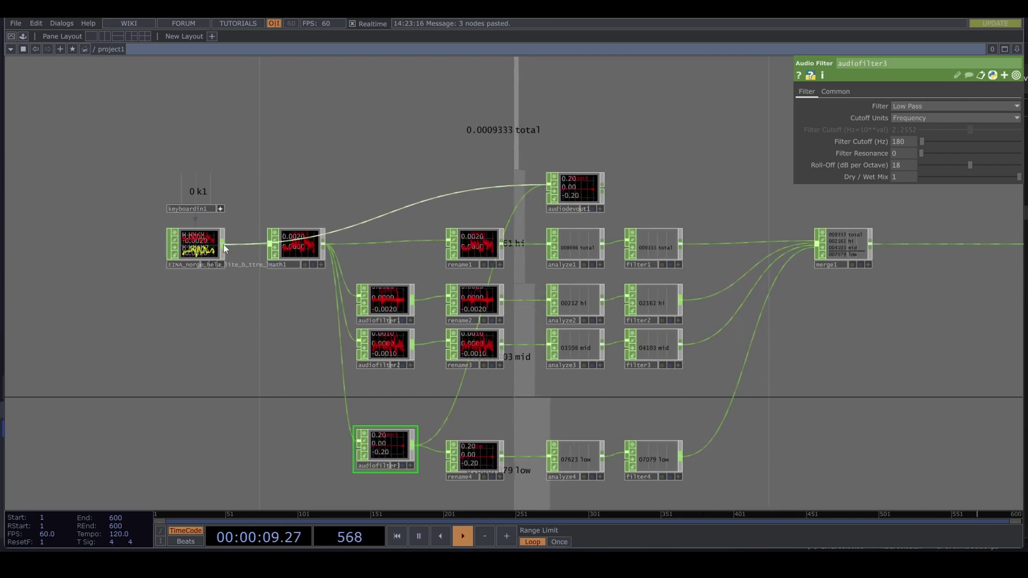
{"action": "left_click_drag", "start_coordinate": [584, 217], "coordinate": [180, 302]}
Disconnect the total branch's Filter from the Merge and reconnect it as the last input, after hi, mid and low
{"action": "left_click_drag", "start_coordinate": [672, 390], "coordinate": [357, 398]}
{"action": "scroll", "coordinate": [523, 352], "scroll_direction": "down", "scroll_amount": 1}
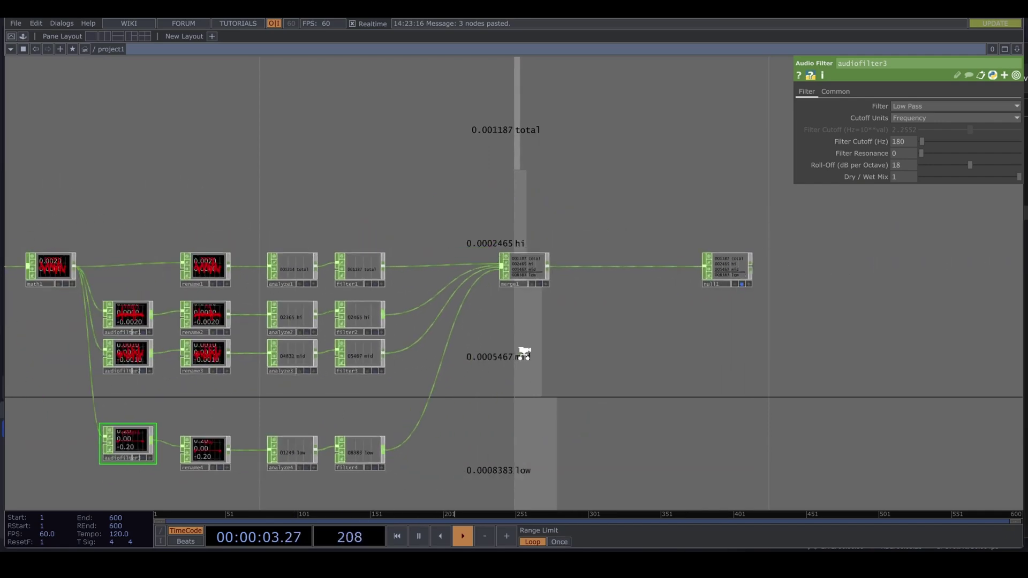
{"action": "scroll", "coordinate": [523, 352], "scroll_direction": "up", "scroll_amount": 1}
{"action": "left_click_drag", "start_coordinate": [551, 291], "coordinate": [502, 363]}
{"action": "left_click", "coordinate": [480, 327]}
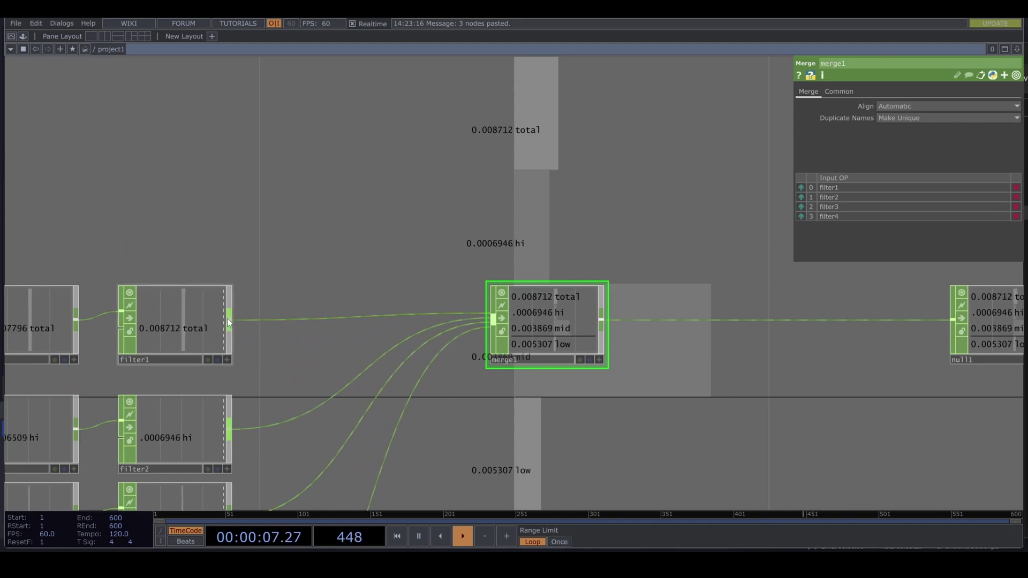
{"action": "right_click", "coordinate": [261, 319]}
{"action": "left_click", "coordinate": [305, 351]}
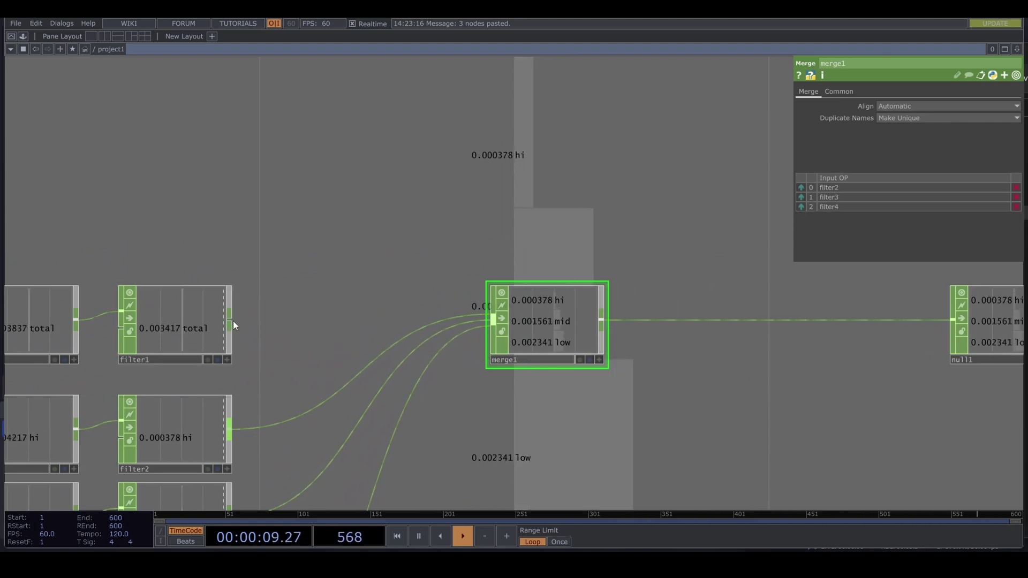
{"action": "left_click_drag", "start_coordinate": [522, 364], "coordinate": [485, 342]}
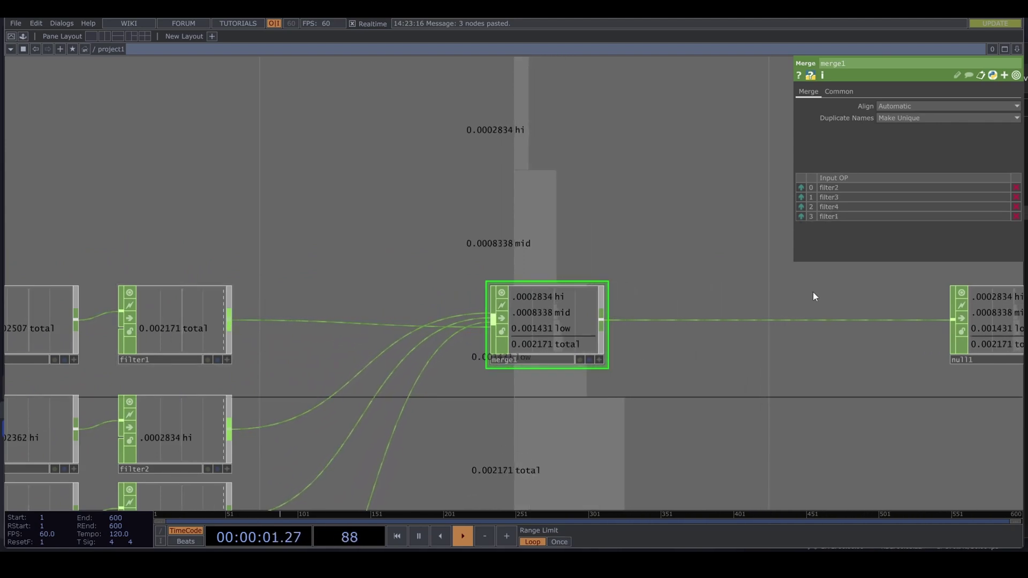
Add a Trail CHOP above the Null, fed by its output, and show the trail in the network background instead of the Null
{"action": "left_click_drag", "start_coordinate": [684, 301], "coordinate": [477, 321]}
{"action": "left_click_drag", "start_coordinate": [396, 334], "coordinate": [541, 218]}
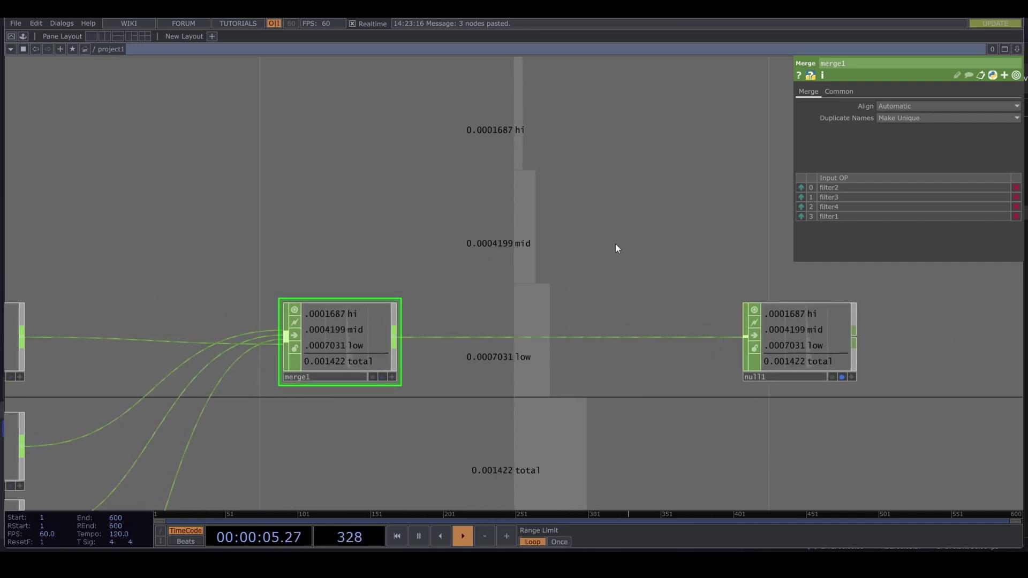
{"action": "left_click_drag", "start_coordinate": [861, 366], "coordinate": [640, 371]}
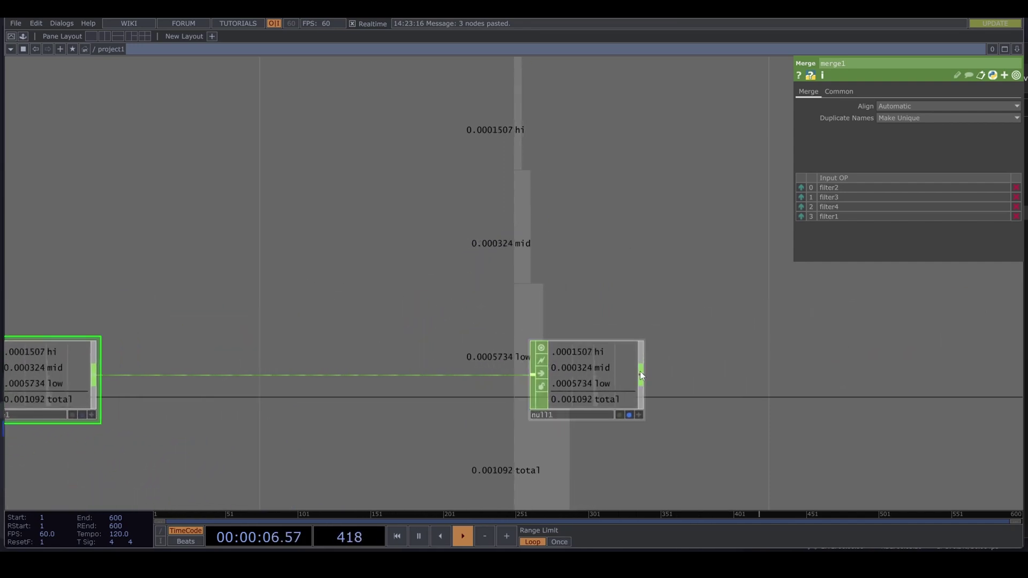
{"action": "left_click", "coordinate": [704, 221]}
{"action": "type", "text": "trail"}
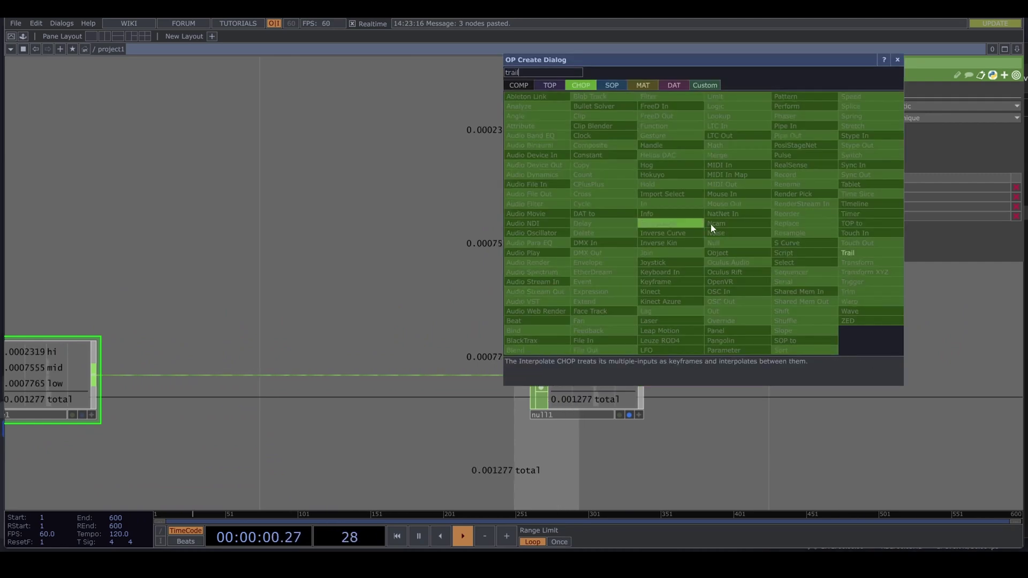
{"action": "left_click", "coordinate": [707, 224]}
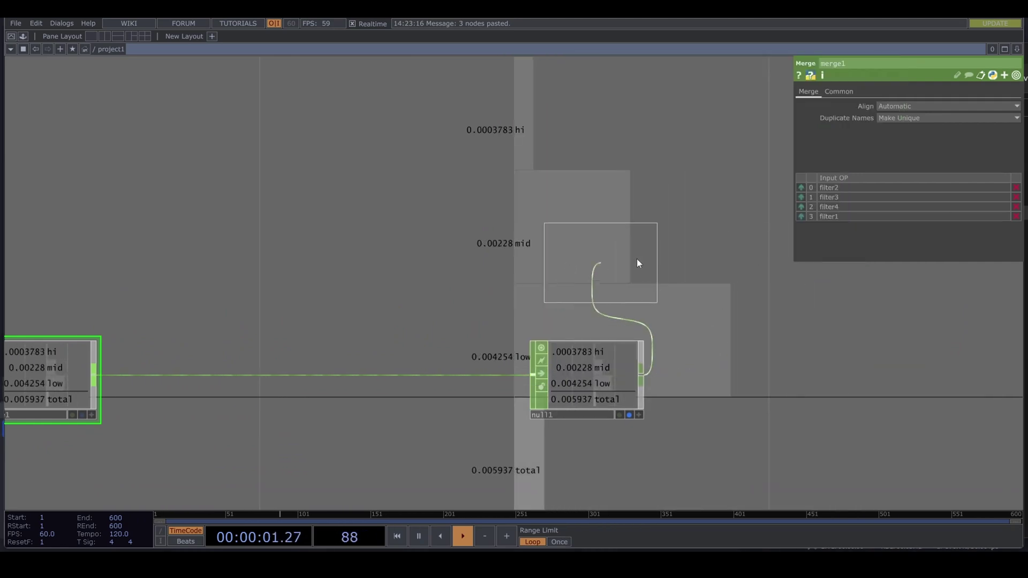
{"action": "left_click", "coordinate": [662, 246]}
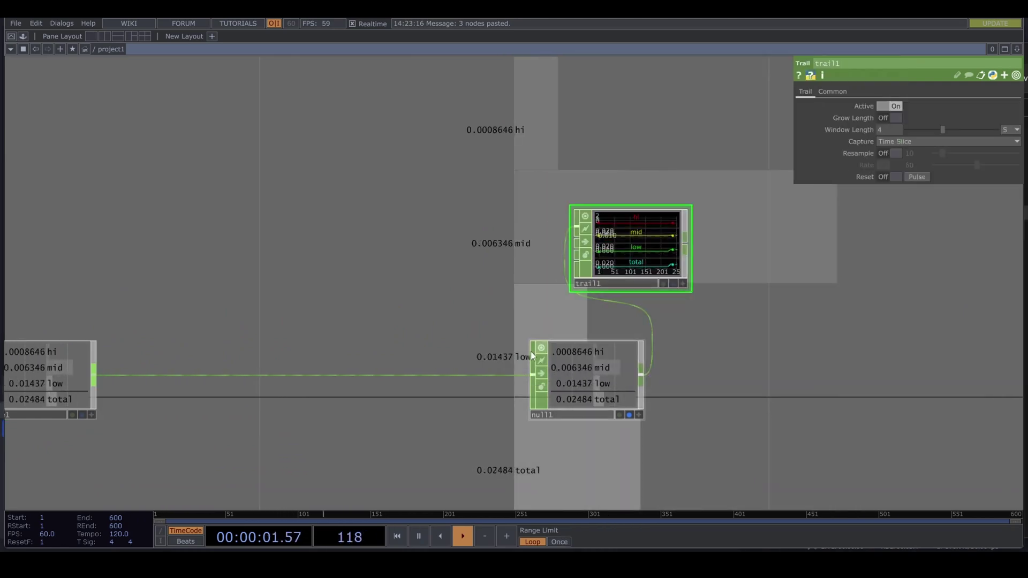
{"action": "left_click", "coordinate": [672, 283]}
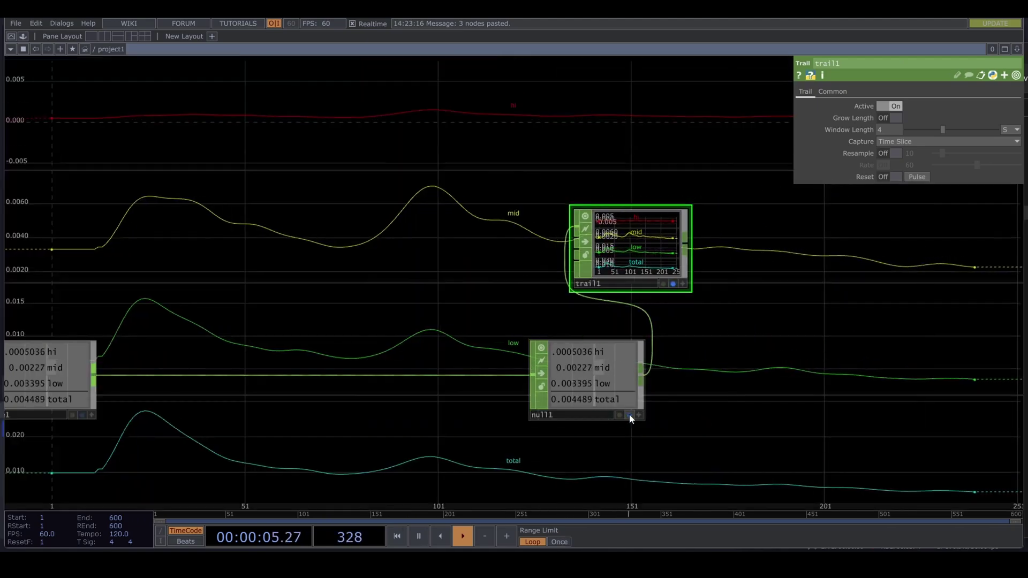
Insert a Math CHOP on the wire between the Merge and the Null
{"action": "left_click_drag", "start_coordinate": [532, 424], "coordinate": [734, 412]}
{"action": "scroll", "coordinate": [478, 396], "scroll_direction": "down", "scroll_amount": 5}
{"action": "left_click_drag", "start_coordinate": [409, 425], "coordinate": [617, 352]}
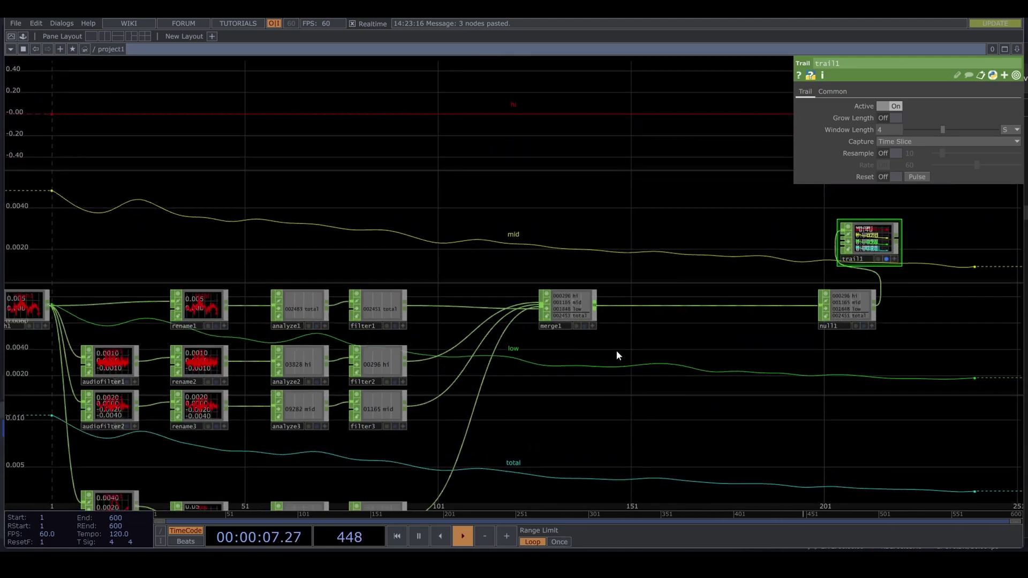
{"action": "left_click_drag", "start_coordinate": [688, 329], "coordinate": [627, 333]}
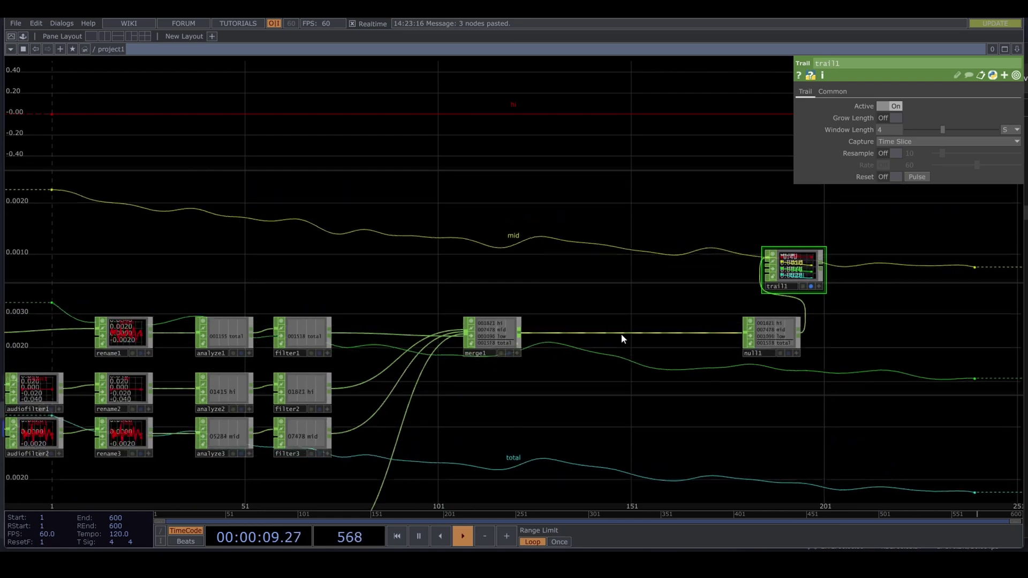
{"action": "right_click", "coordinate": [621, 333]}
{"action": "left_click", "coordinate": [652, 324]}
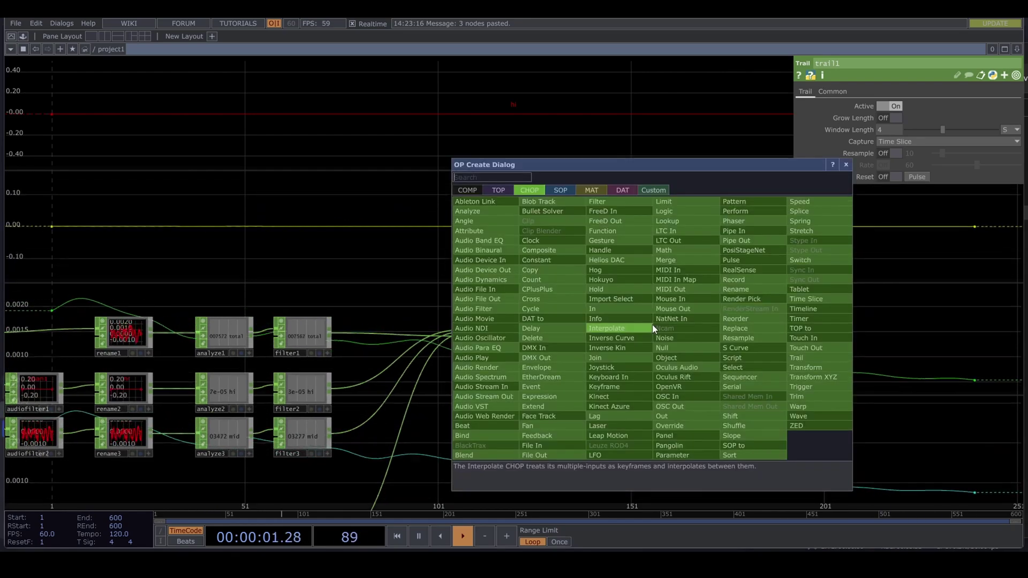
{"action": "type", "text": "math"}
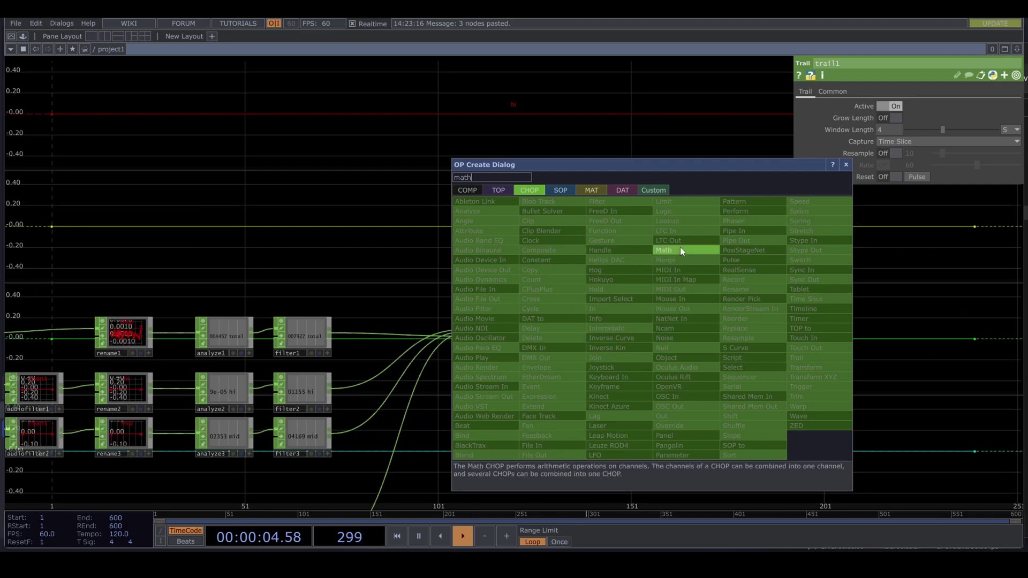
{"action": "left_click", "coordinate": [679, 249]}
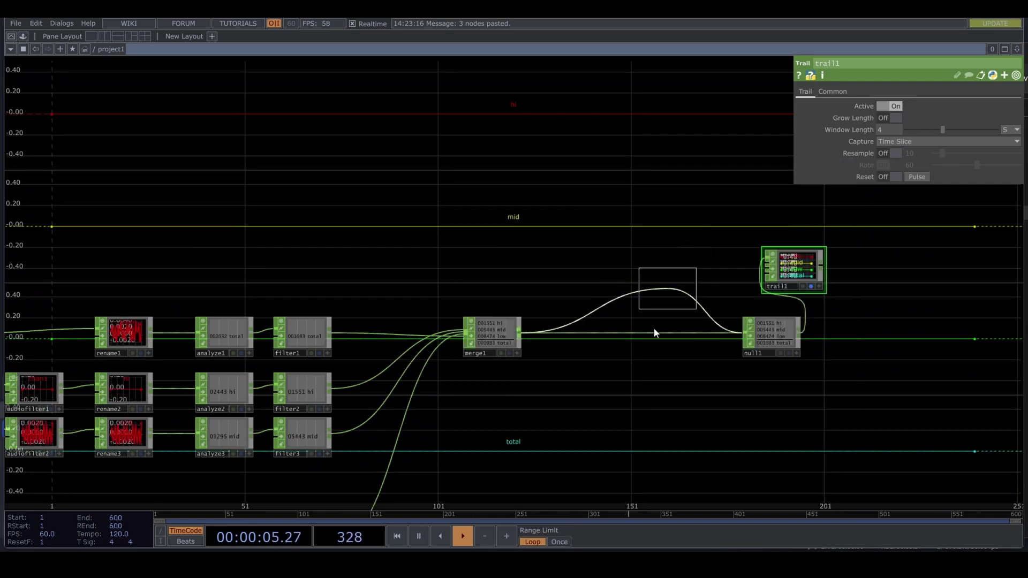
{"action": "left_click", "coordinate": [642, 332]}
Set the Multiply value of the Math after the Merge to 10
{"action": "left_click_drag", "start_coordinate": [866, 223], "coordinate": [866, 290]}
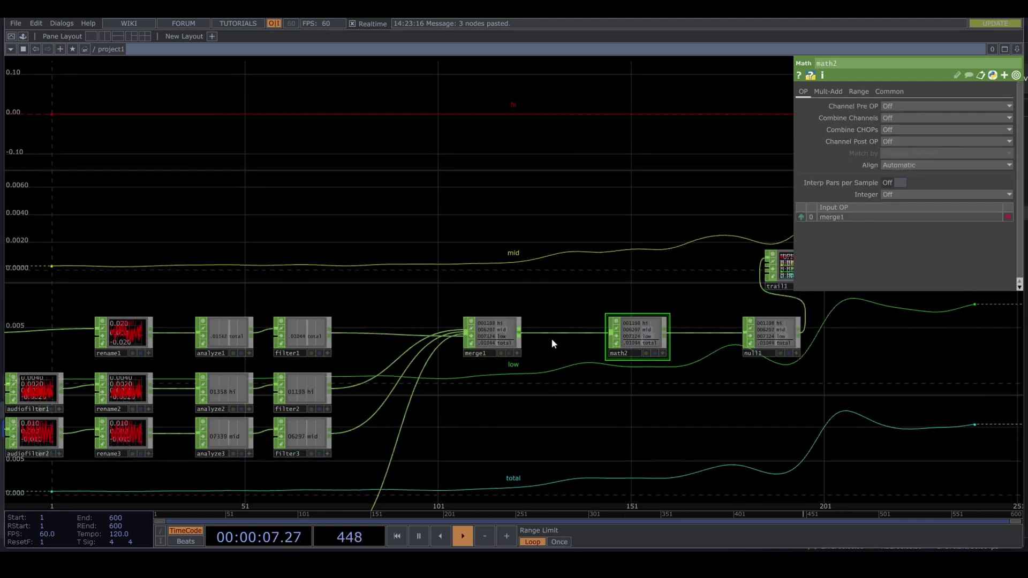
{"action": "scroll", "coordinate": [589, 337], "scroll_direction": "down", "scroll_amount": 3}
{"action": "left_click", "coordinate": [828, 91]}
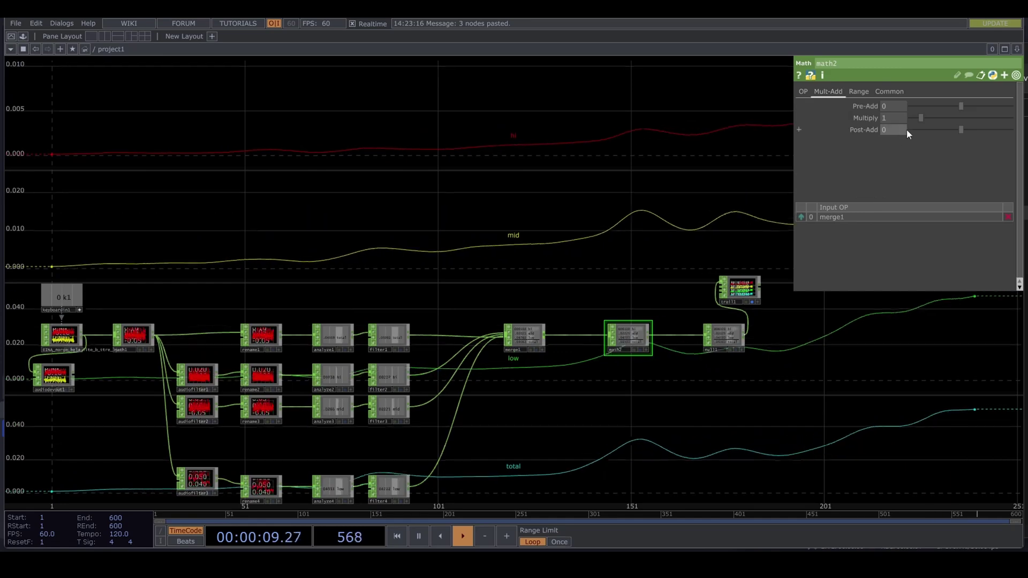
{"action": "mouse_move", "coordinate": [887, 114]}
{"action": "middle_mouse_down"}
{"action": "mouse_move", "coordinate": [886, 93]}
{"action": "mouse_move", "coordinate": [888, 110]}
{"action": "mouse_move", "coordinate": [901, 102]}
{"action": "mouse_move", "coordinate": [893, 102]}
{"action": "middle_mouse_up"}
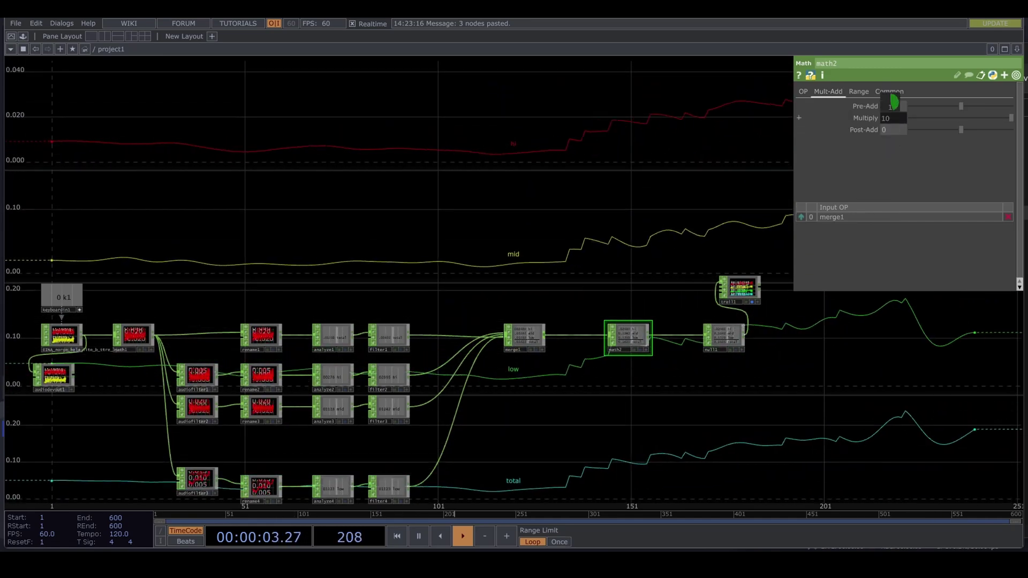
Collapse the analysis chain from the first Math through the second Math, including all filter branches and the Merge, into a Base component
{"action": "scroll", "coordinate": [477, 379], "scroll_direction": "down", "scroll_amount": 4}
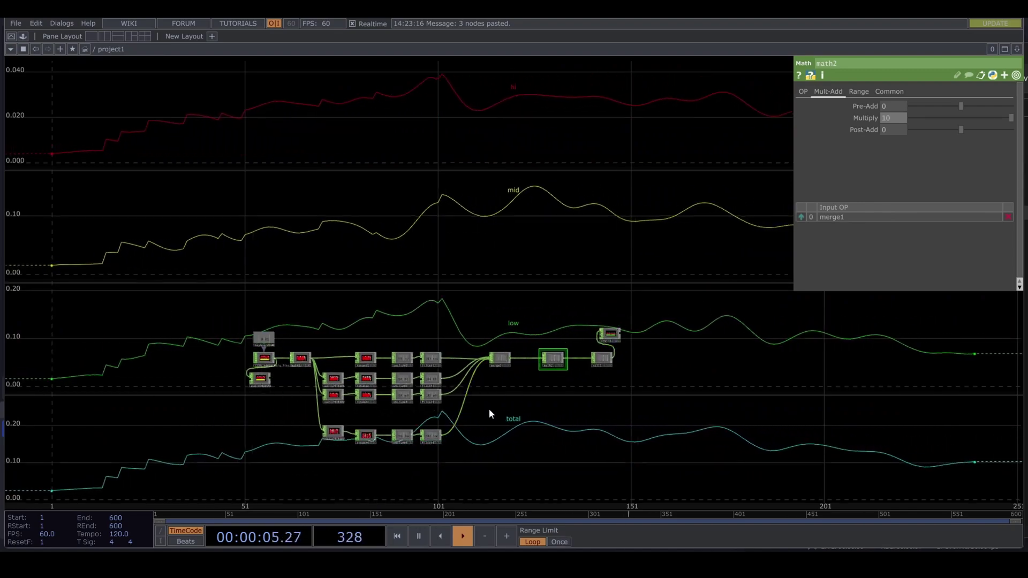
{"action": "scroll", "coordinate": [343, 400], "scroll_direction": "up", "scroll_amount": 5}
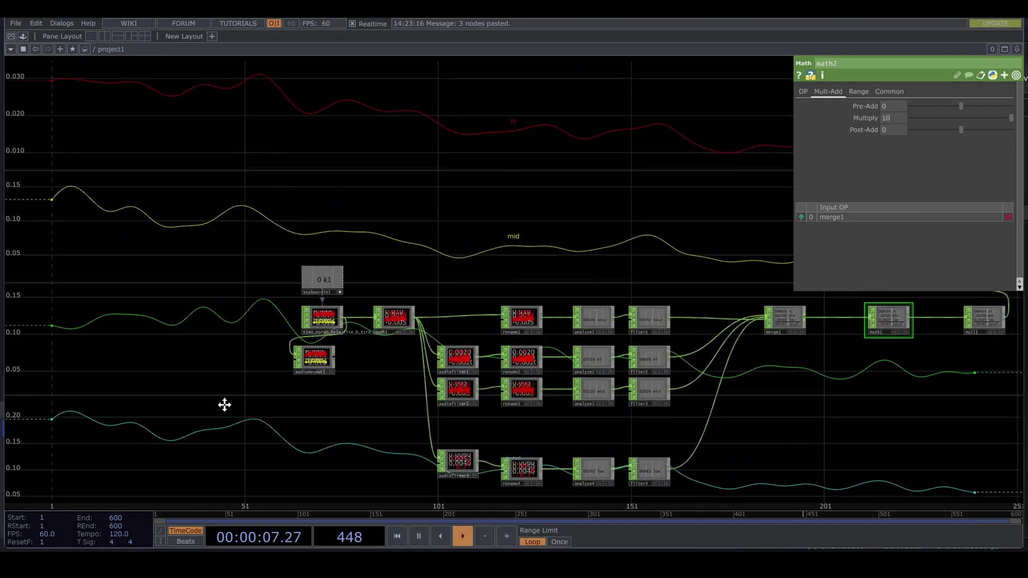
{"action": "scroll", "coordinate": [199, 405], "scroll_direction": "down", "scroll_amount": 4}
{"action": "scroll", "coordinate": [198, 401], "scroll_direction": "up", "scroll_amount": 2}
{"action": "scroll", "coordinate": [198, 401], "scroll_direction": "down", "scroll_amount": 2}
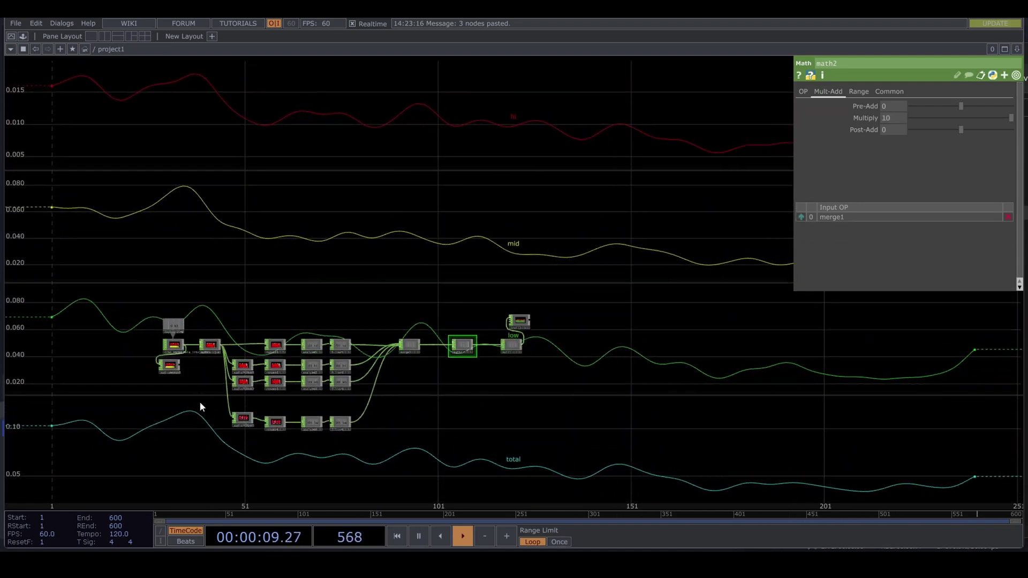
{"action": "scroll", "coordinate": [200, 402], "scroll_direction": "up", "scroll_amount": 3}
{"action": "left_click_drag", "start_coordinate": [213, 236], "coordinate": [715, 466]}
{"action": "right_click", "coordinate": [571, 392]}
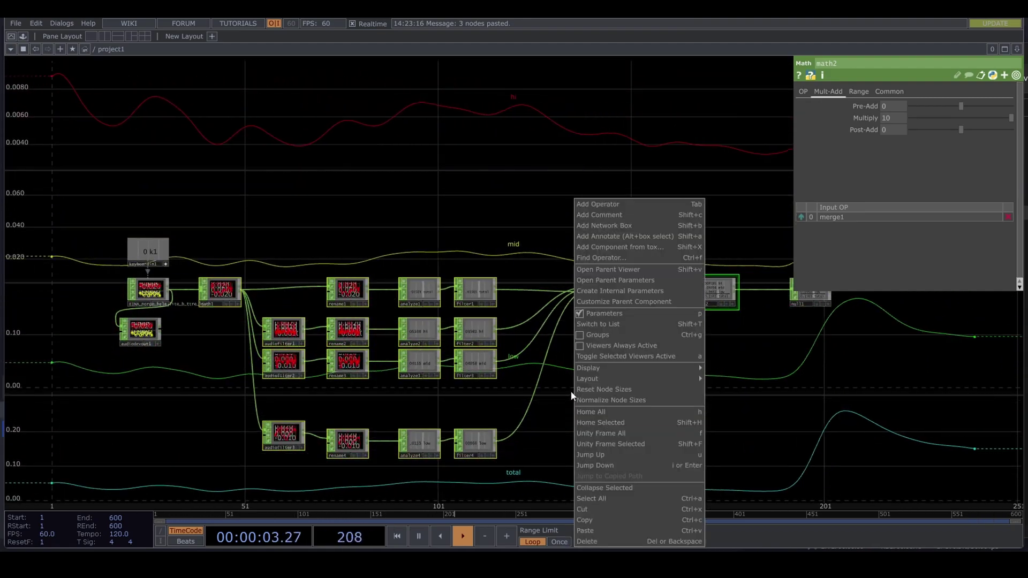
{"action": "left_click", "coordinate": [605, 487]}
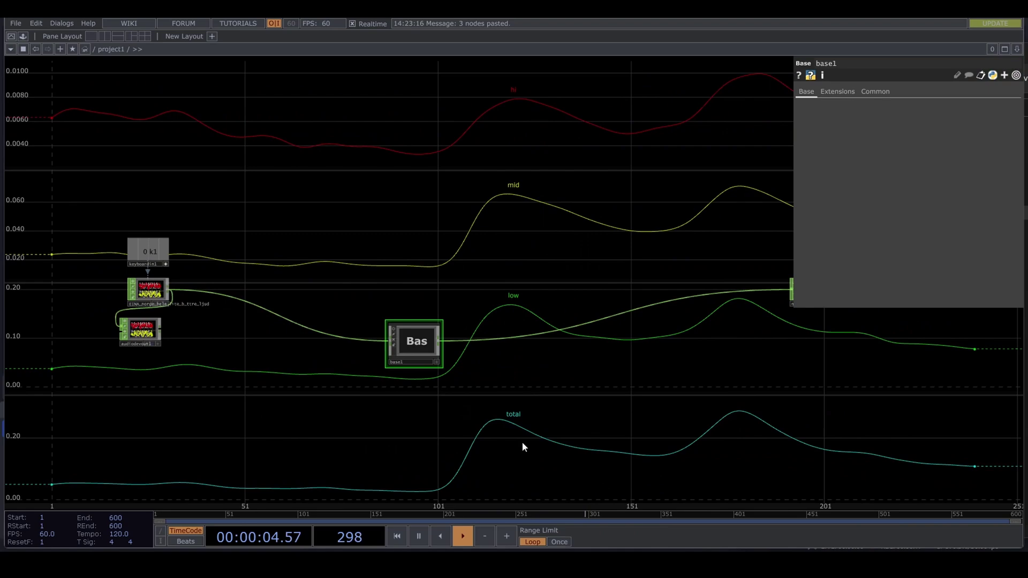
Rename the Base component to audio_analysis and move it up beside the audio file input node
{"action": "left_click", "coordinate": [404, 362]}
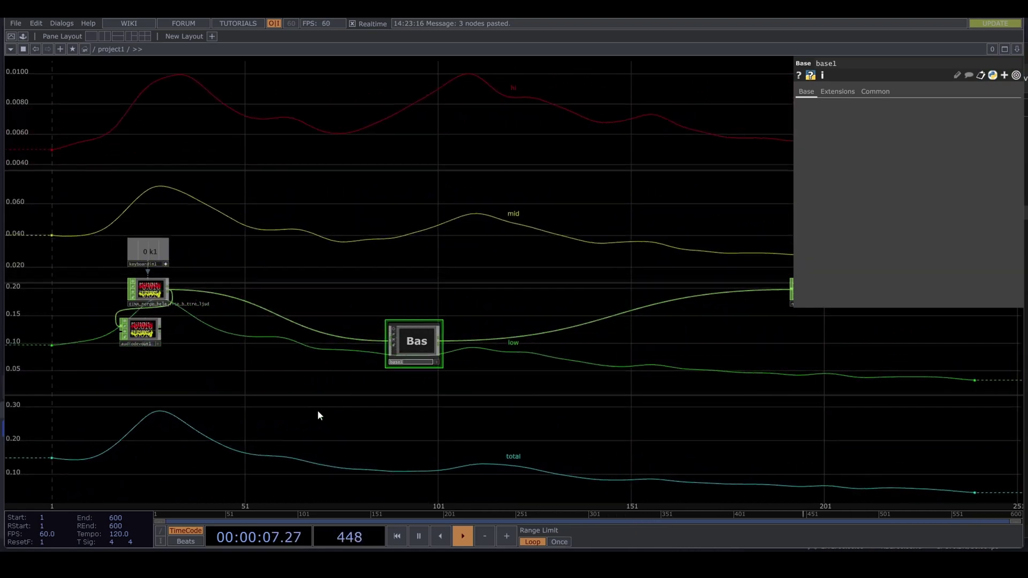
{"action": "type", "text": "audio_ana"}
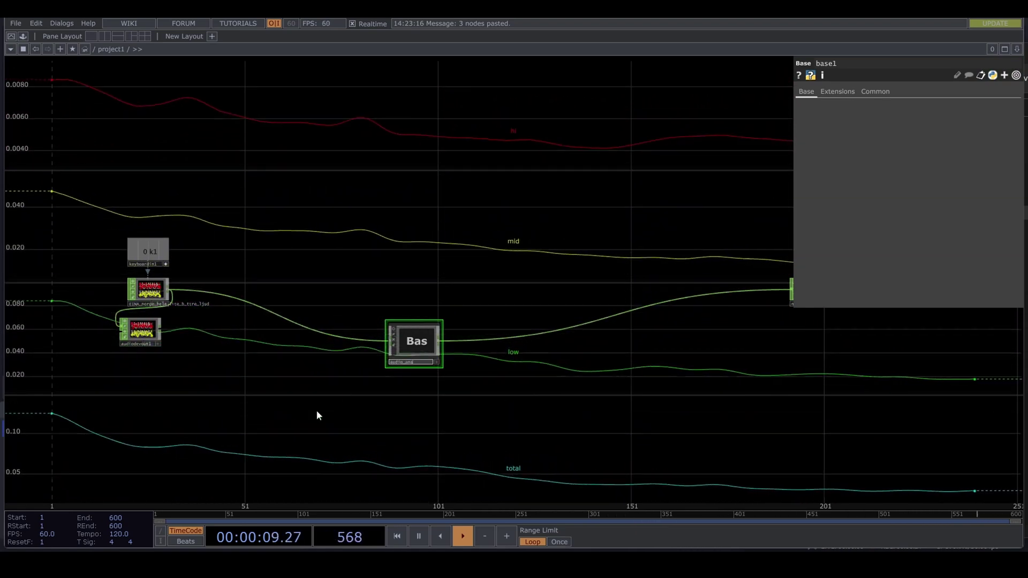
{"action": "type", "text": "lysis"}
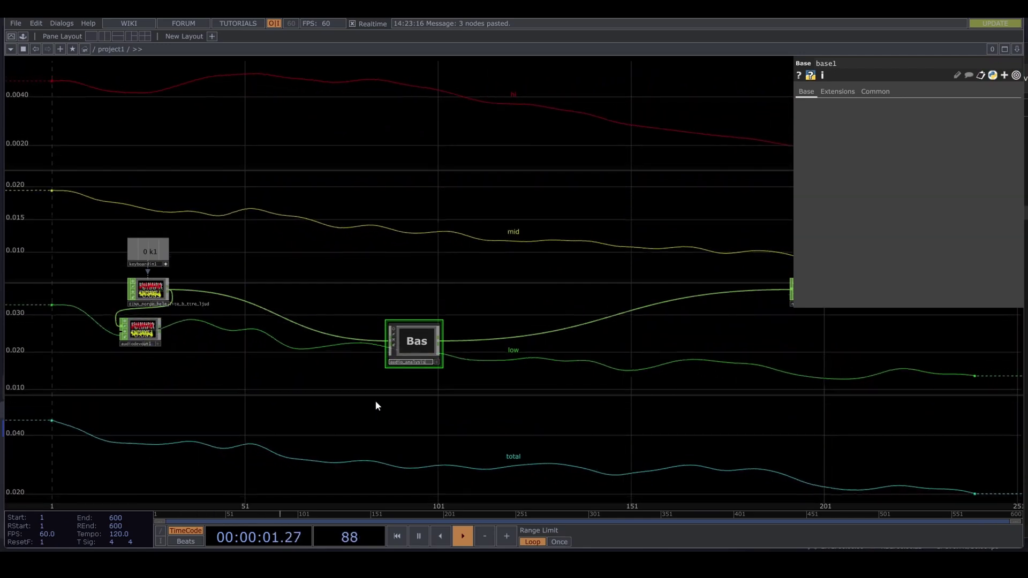
{"action": "key", "text": "Return"}
{"action": "left_click_drag", "start_coordinate": [413, 341], "coordinate": [361, 275]}
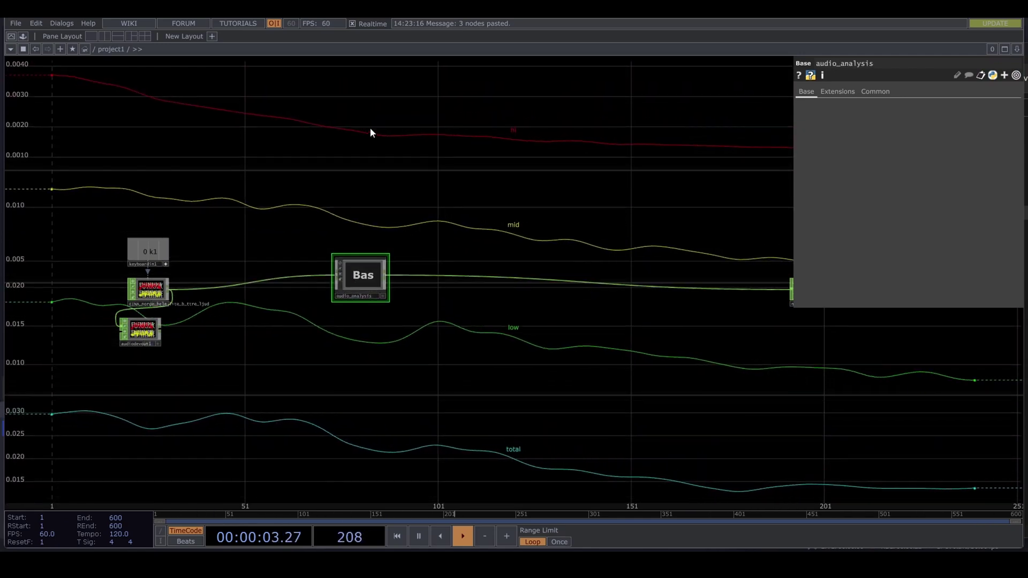
Open the Component Editor for audio_analysis and add a Float custom parameter named total mult
{"action": "right_click", "coordinate": [360, 281]}
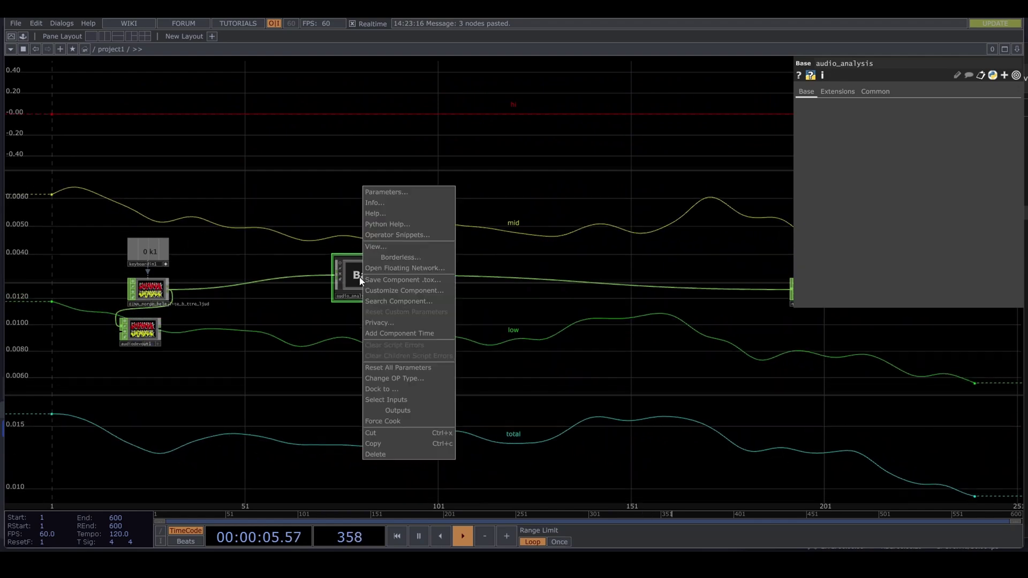
{"action": "left_click", "coordinate": [422, 290]}
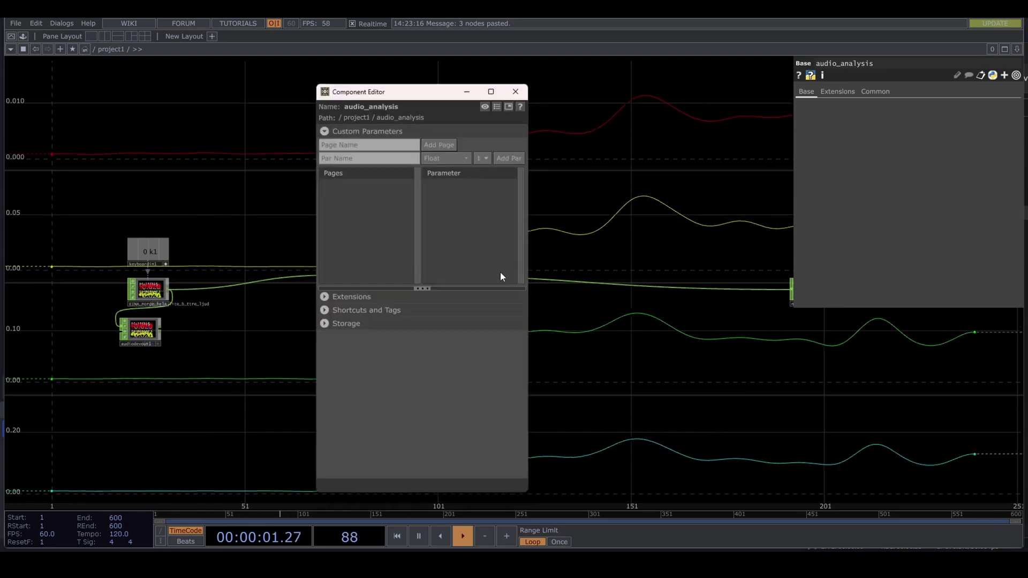
{"action": "left_click_drag", "start_coordinate": [407, 92], "coordinate": [805, 94]}
{"action": "left_click", "coordinate": [781, 162]}
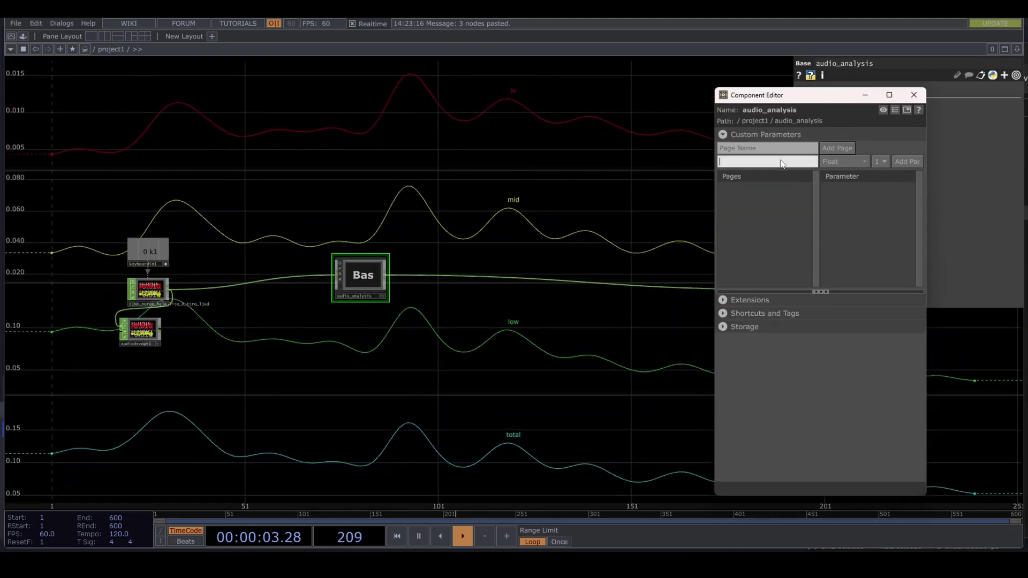
{"action": "type", "text": "tot"}
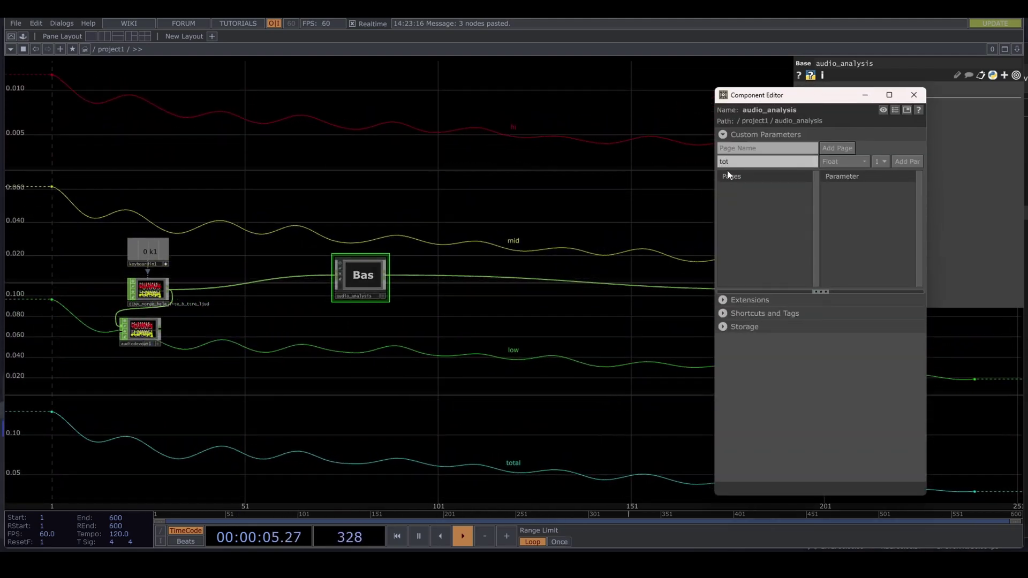
{"action": "type", "text": "al mult"}
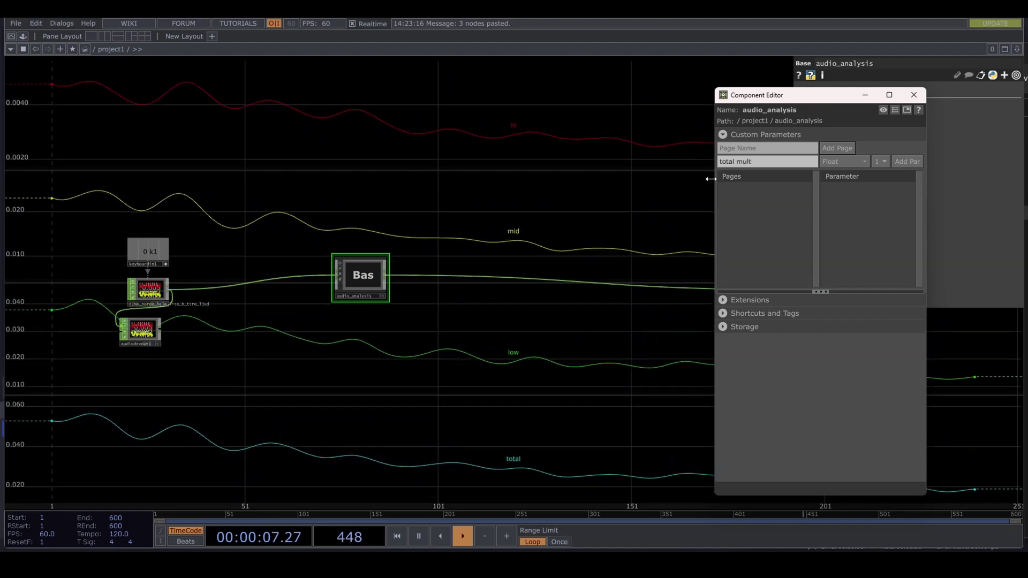
{"action": "left_click", "coordinate": [903, 161]}
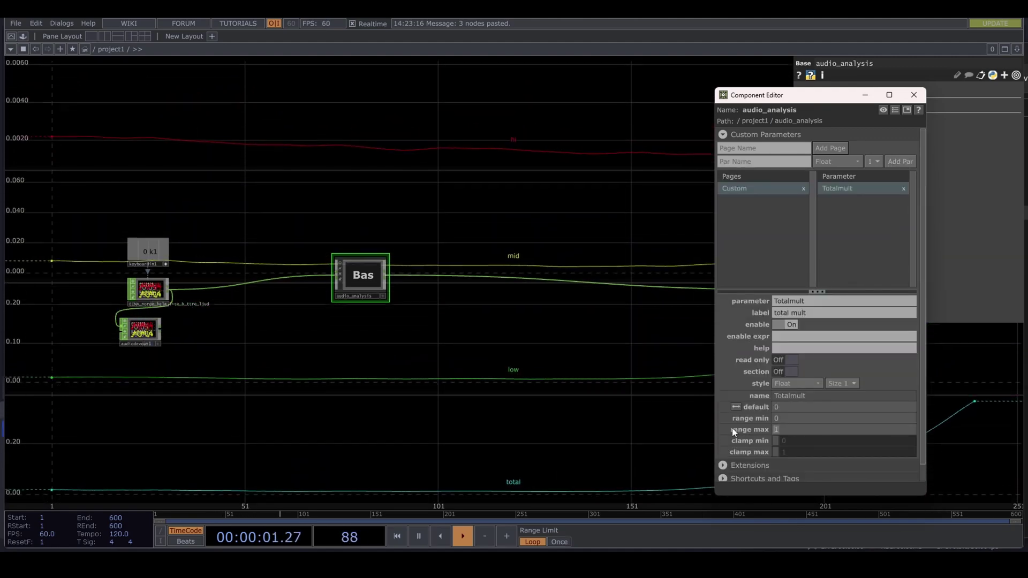
Give the total mult parameter a range maximum of 20 and a default of 10
{"action": "type", "text": "20"}
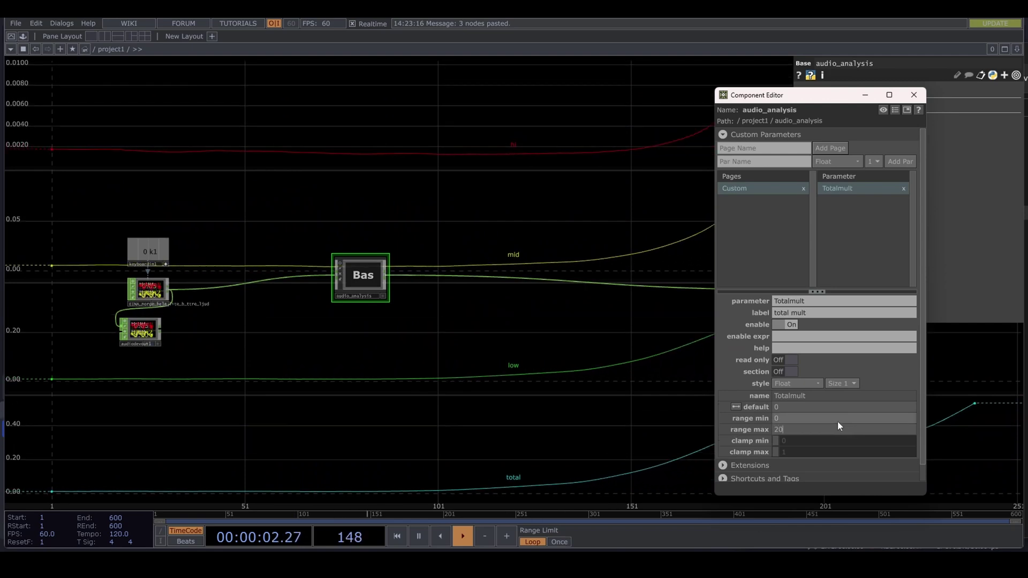
{"action": "left_click", "coordinate": [789, 406]}
{"action": "type", "text": "10"}
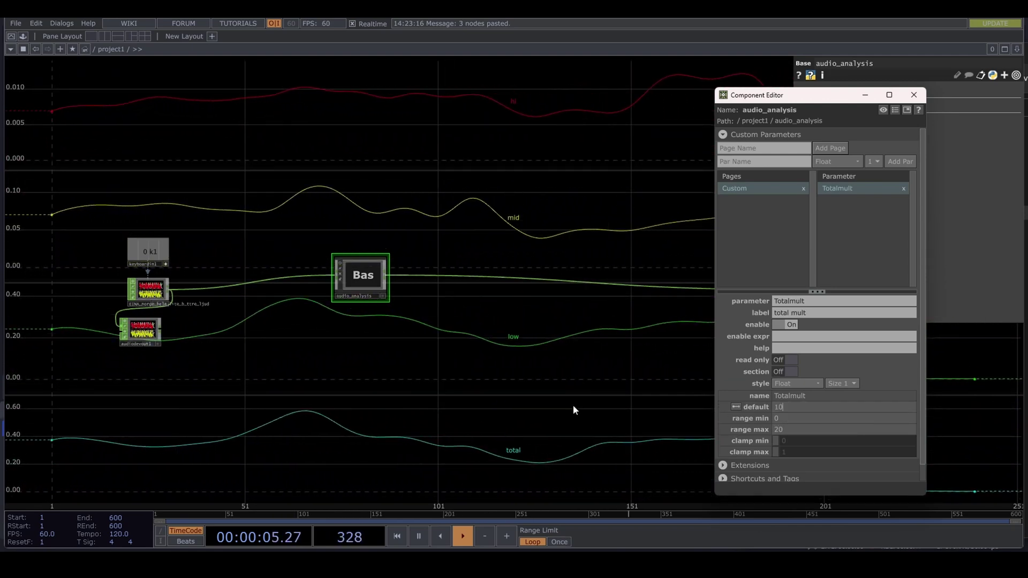
{"action": "left_click_drag", "start_coordinate": [312, 360], "coordinate": [312, 364]}
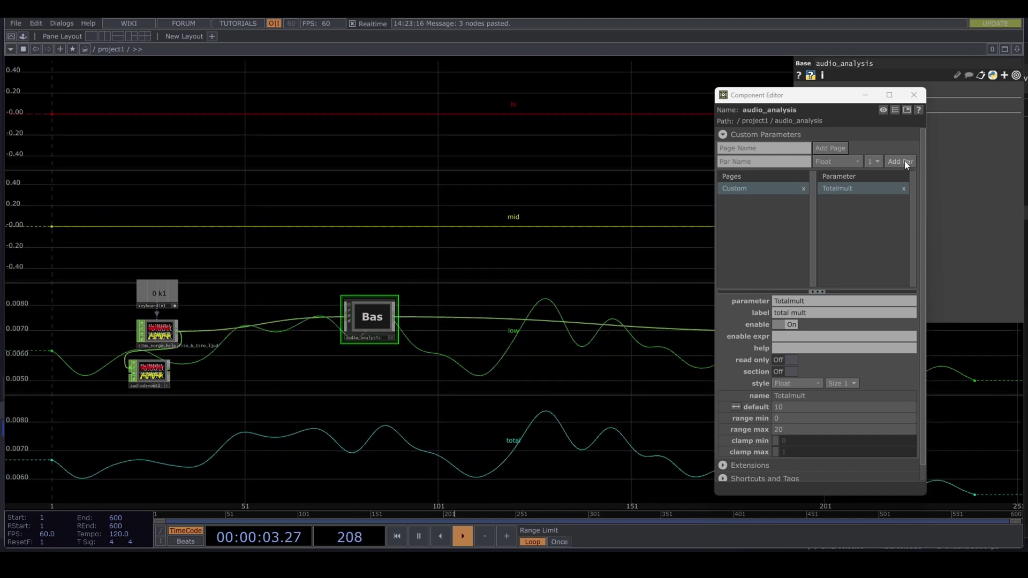
Add two more Float custom parameters to audio_analysis, named loresonse and midresponse
{"action": "left_click", "coordinate": [762, 162]}
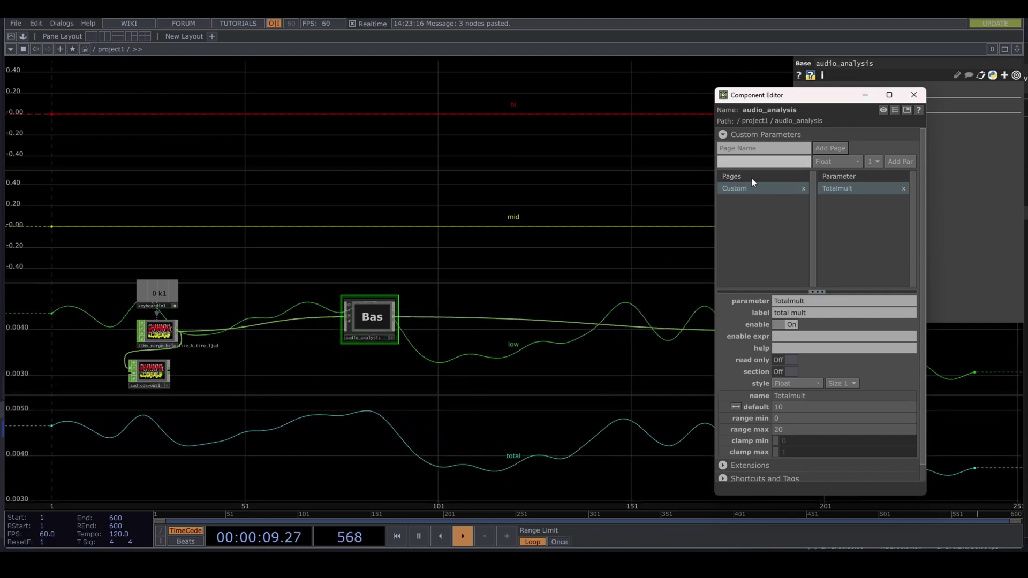
{"action": "type", "text": "lore"}
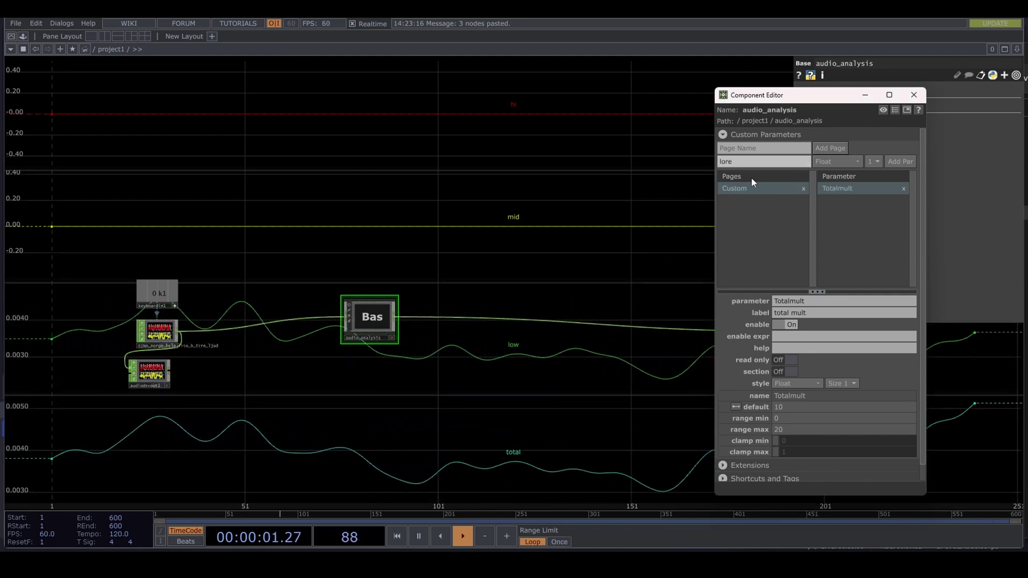
{"action": "type", "text": "sonse"}
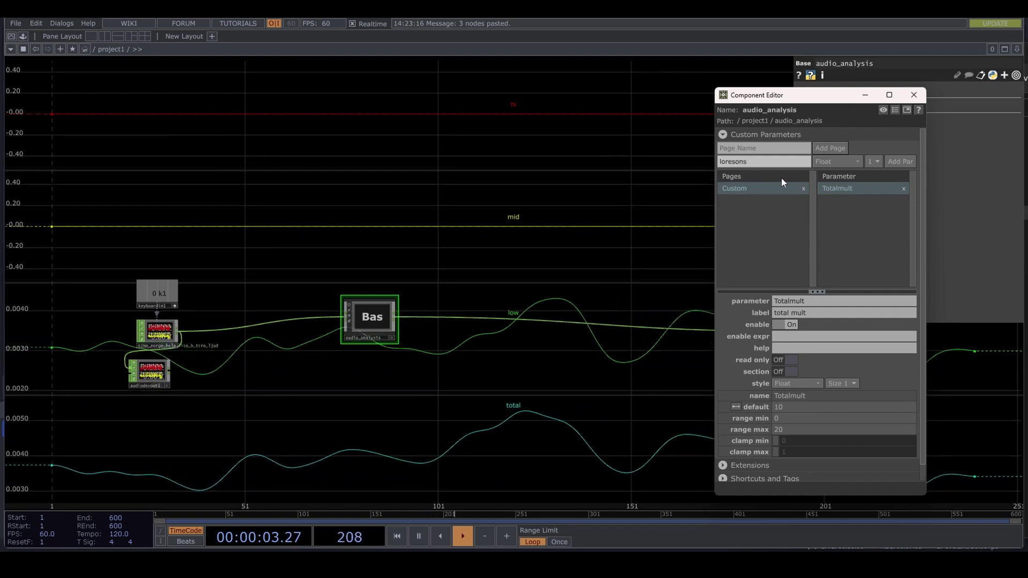
{"action": "left_click", "coordinate": [901, 161]}
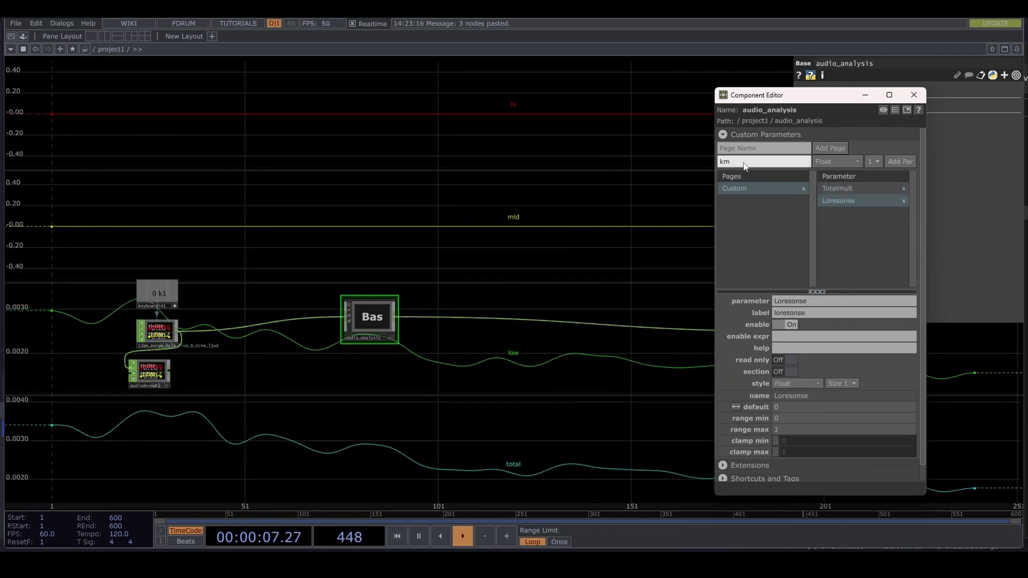
{"action": "type", "text": "km"}
{"action": "key", "text": "BackSpace"}
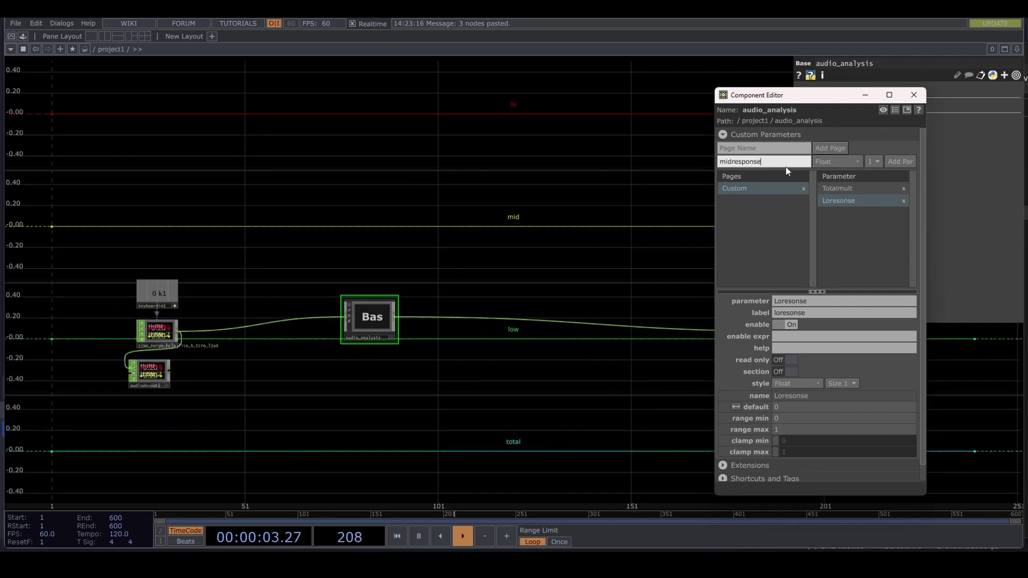
{"action": "left_click", "coordinate": [901, 161]}
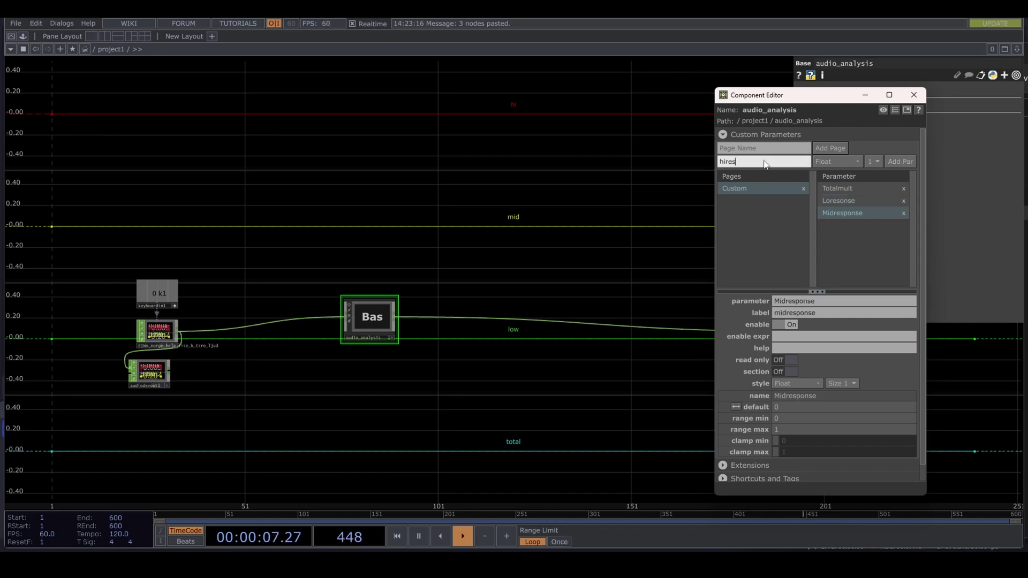
Add the Float custom parameters hiresponse and totresponse to audio_analysis
{"action": "left_click", "coordinate": [764, 160]}
{"action": "type", "text": "hiresponse"}
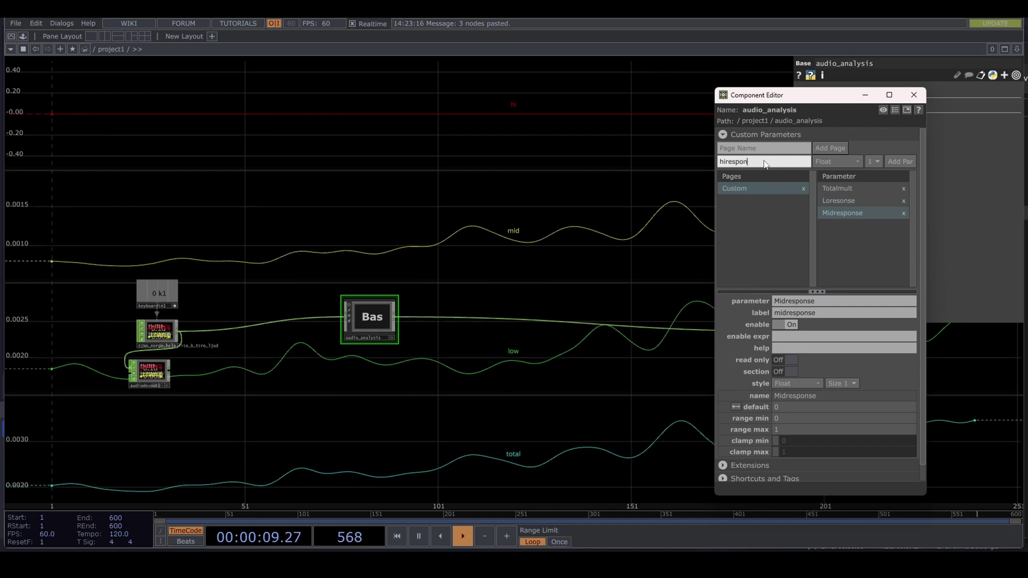
{"action": "left_click", "coordinate": [895, 161]}
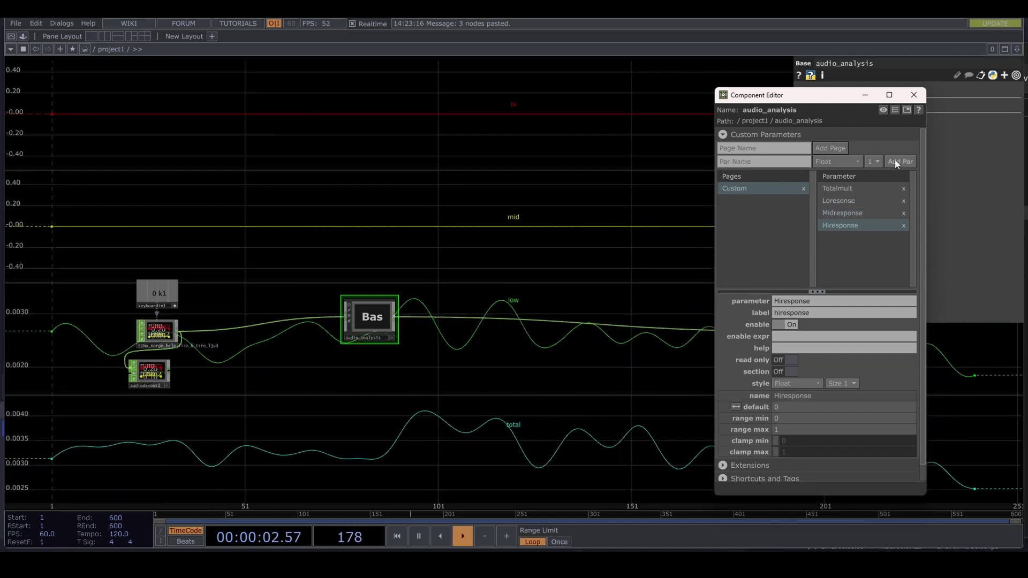
{"action": "left_click", "coordinate": [745, 166]}
{"action": "type", "text": "tot"}
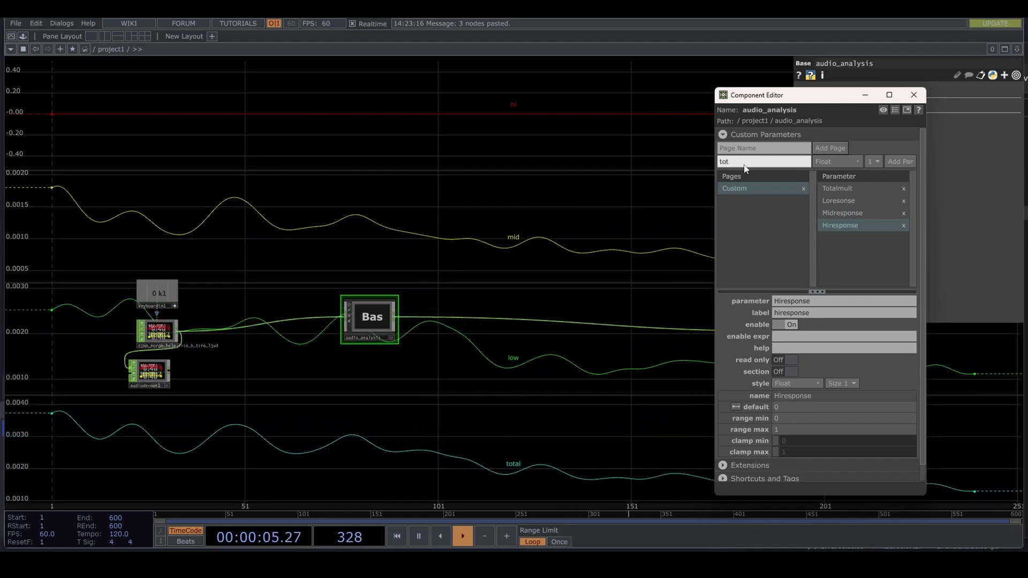
{"action": "type", "text": "response"}
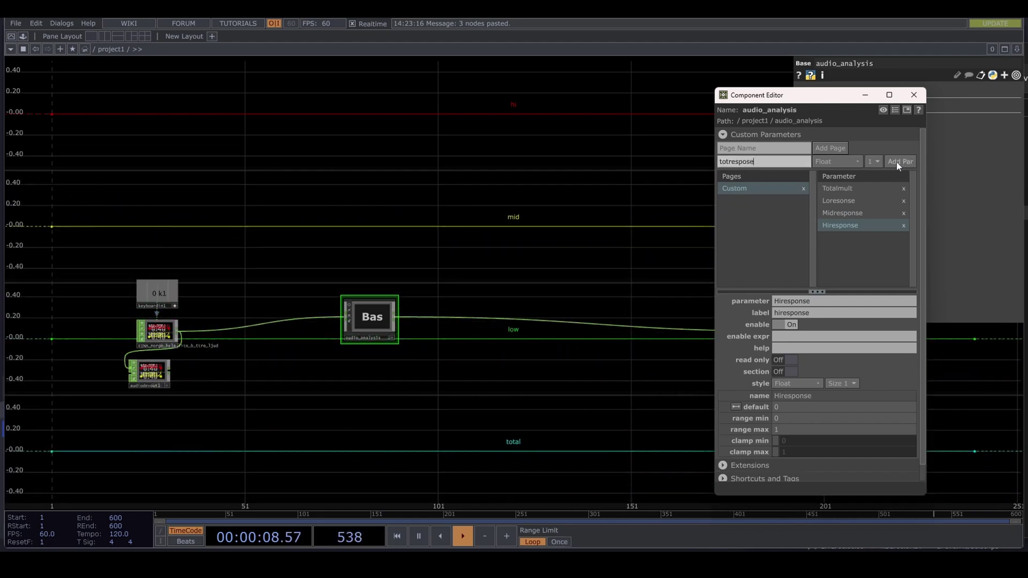
{"action": "left_click", "coordinate": [745, 166]}
{"action": "type", "text": "n"}
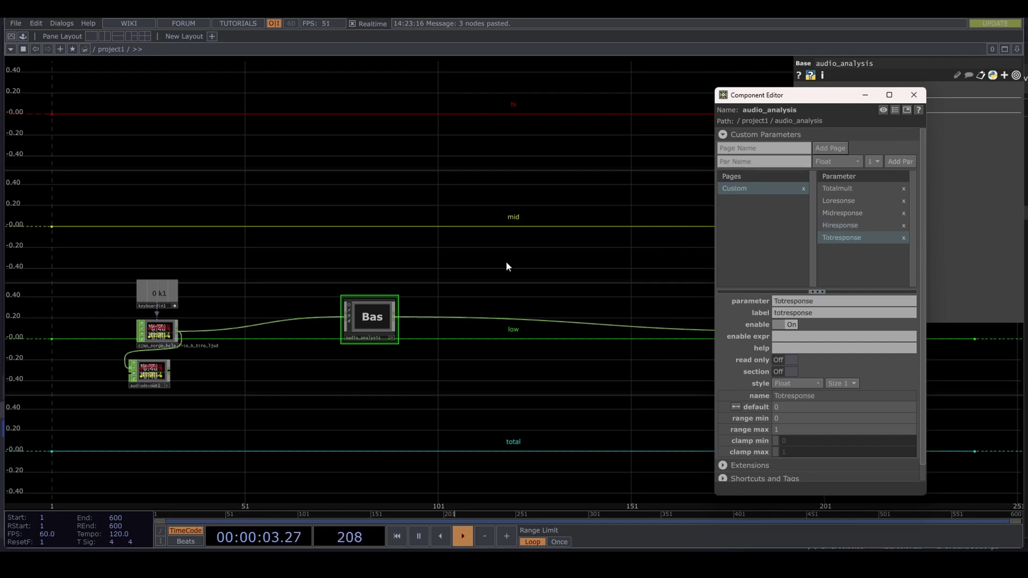
Move the Audio Device Out node slightly away from beneath the audio file input node
{"action": "left_click_drag", "start_coordinate": [233, 364], "coordinate": [324, 365]}
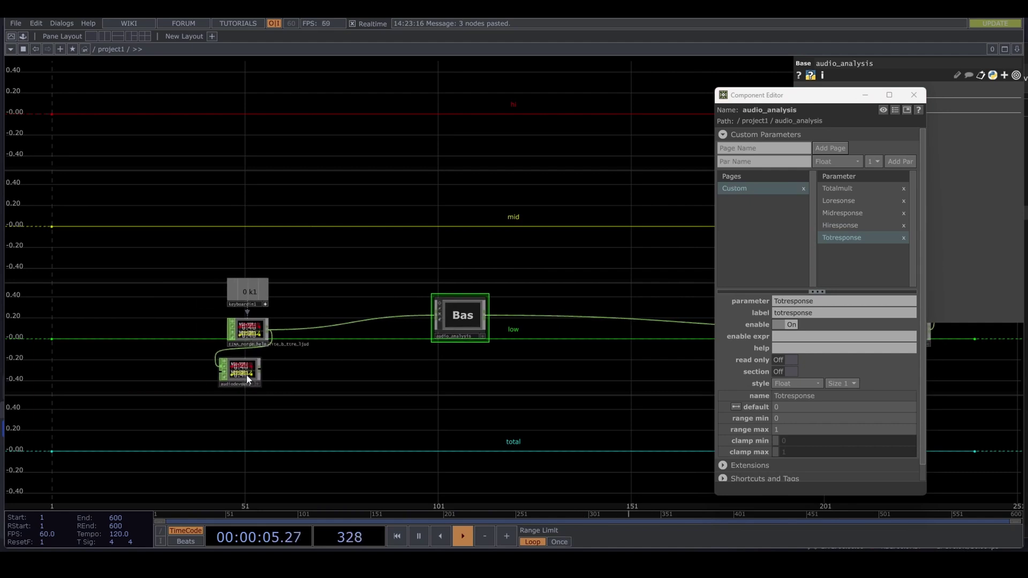
{"action": "left_click_drag", "start_coordinate": [247, 379], "coordinate": [287, 386]}
{"action": "left_click_drag", "start_coordinate": [401, 389], "coordinate": [322, 408]}
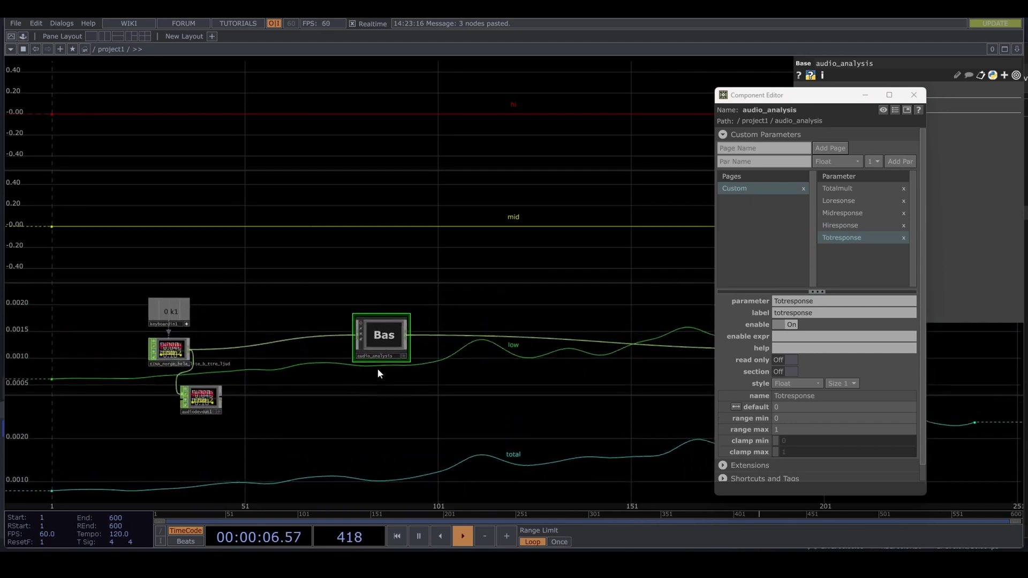
Open the audio_analysis parameters in a floating window on the Custom page and place it clear of the nodes
{"action": "right_click", "coordinate": [385, 340]}
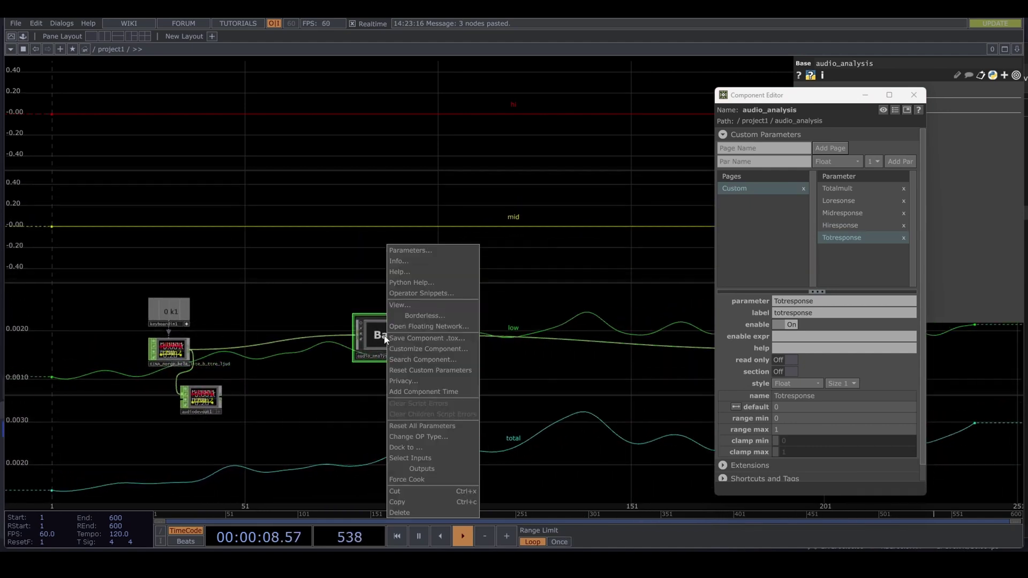
{"action": "left_click", "coordinate": [435, 250]}
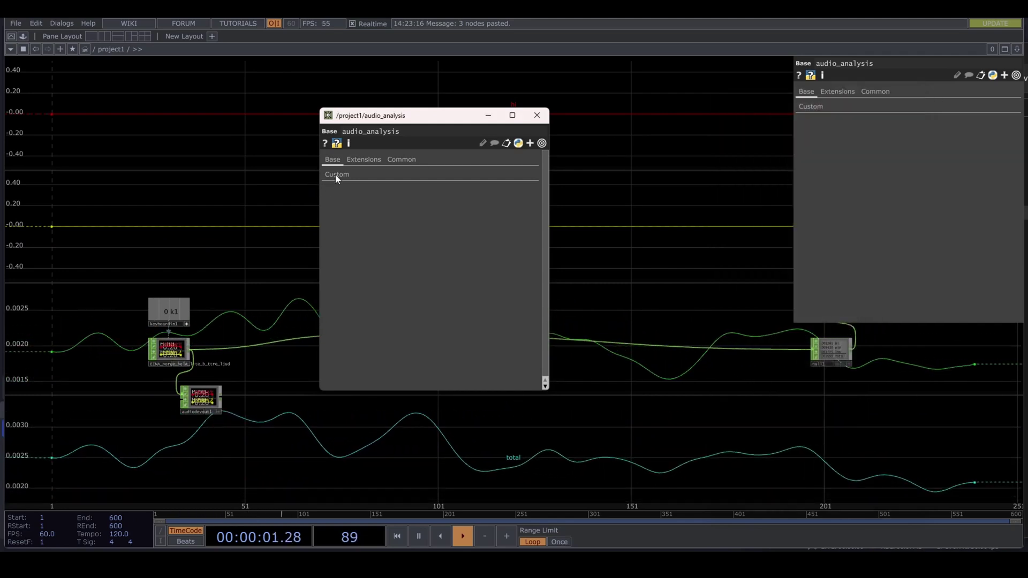
{"action": "left_click", "coordinate": [336, 176]}
{"action": "left_click_drag", "start_coordinate": [438, 116], "coordinate": [733, 86]}
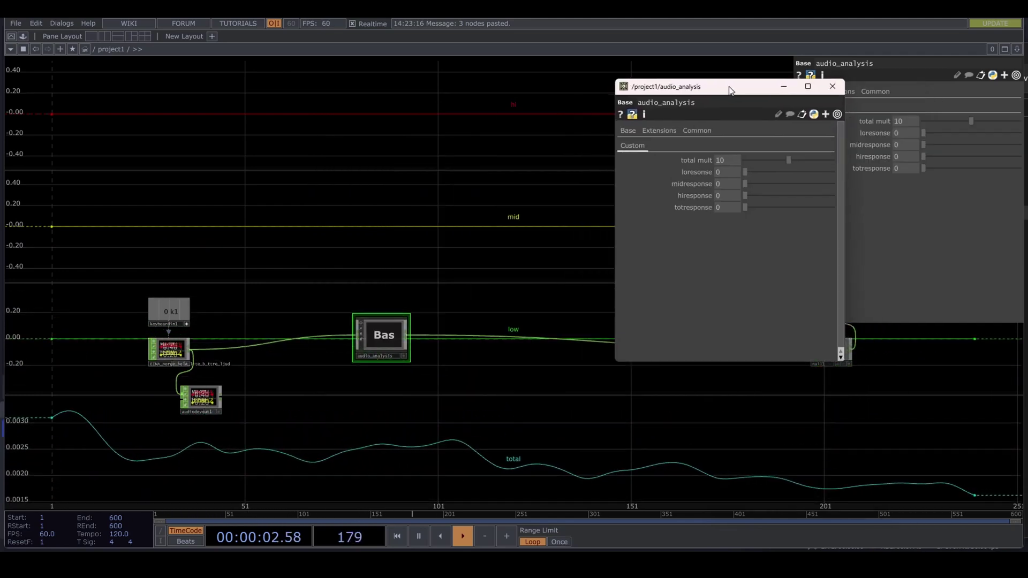
Inside audio_analysis, link the Multiply value of the Math after the Merge to the total mult custom parameter
{"action": "double_click", "coordinate": [386, 333]}
{"action": "left_click_drag", "start_coordinate": [578, 276], "coordinate": [463, 362]}
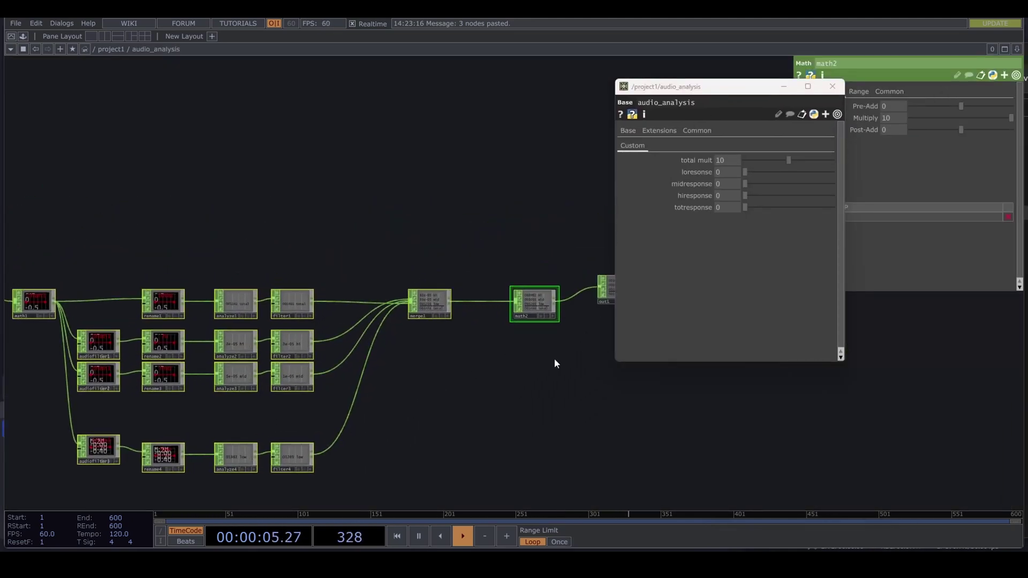
{"action": "left_click_drag", "start_coordinate": [601, 332], "coordinate": [512, 372]}
{"action": "scroll", "coordinate": [513, 369], "scroll_direction": "up", "scroll_amount": 3}
{"action": "left_click", "coordinate": [548, 328]}
{"action": "left_click_drag", "start_coordinate": [455, 413], "coordinate": [518, 425]}
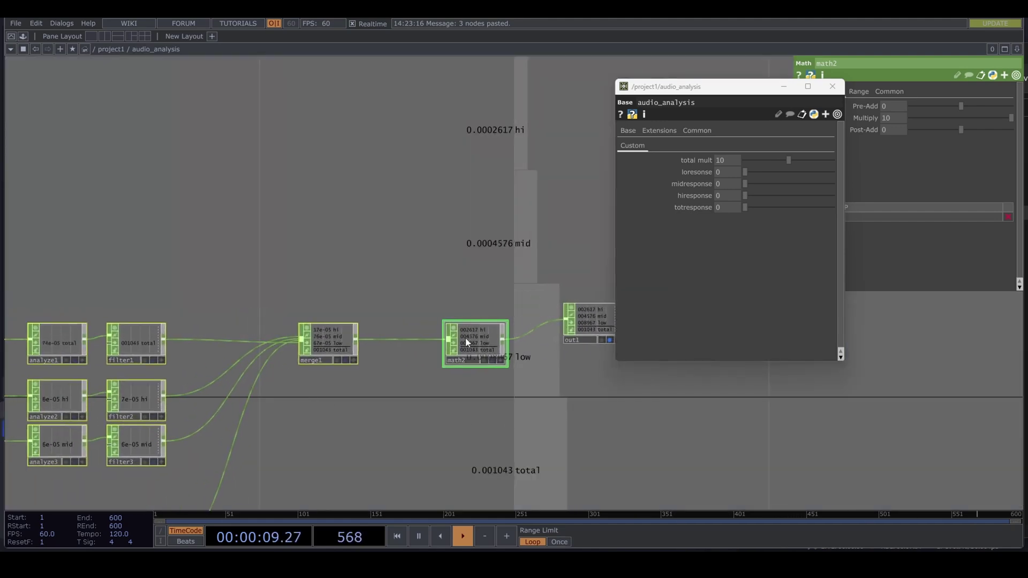
{"action": "left_click", "coordinate": [874, 119]}
{"action": "mouse_move", "coordinate": [788, 156]}
{"action": "left_mouse_down"}
{"action": "mouse_move", "coordinate": [850, 149]}
{"action": "mouse_move", "coordinate": [740, 168]}
{"action": "mouse_move", "coordinate": [798, 168]}
{"action": "mouse_move", "coordinate": [782, 171]}
{"action": "left_mouse_up"}
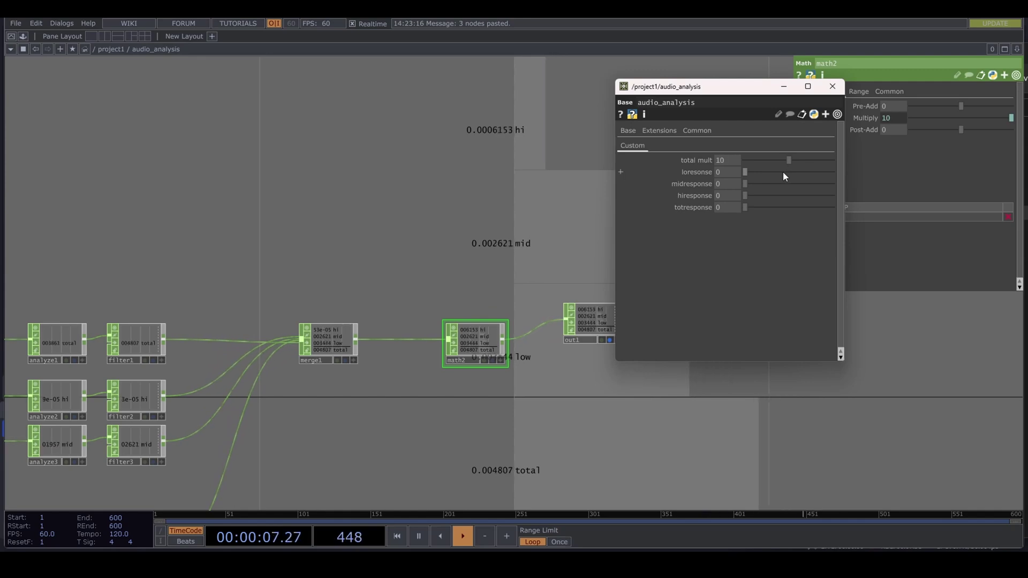
Link the Filter Width of the total branch's Filter to the totresponse custom parameter
{"action": "left_click_drag", "start_coordinate": [344, 393], "coordinate": [577, 289]}
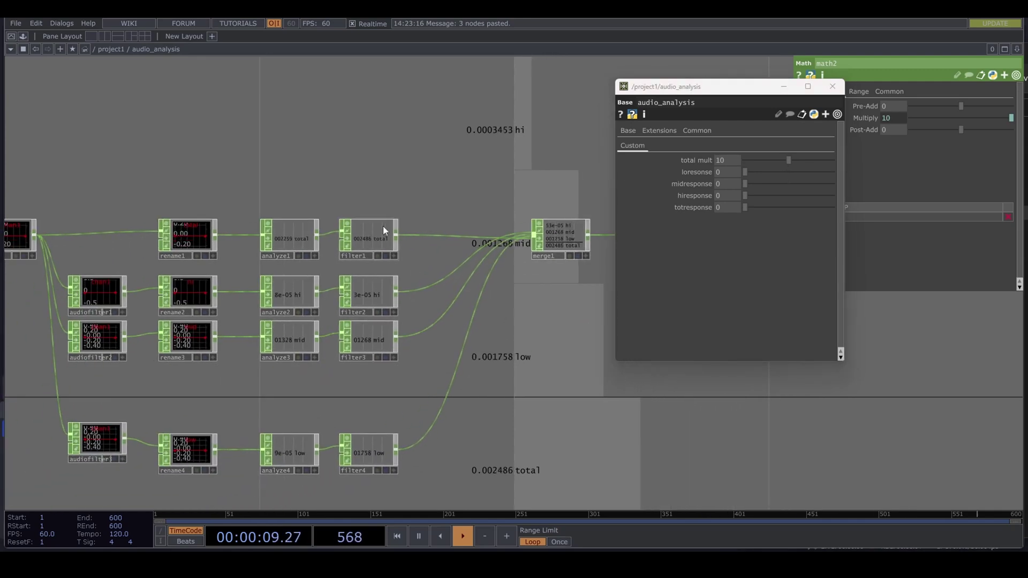
{"action": "left_click", "coordinate": [360, 239]}
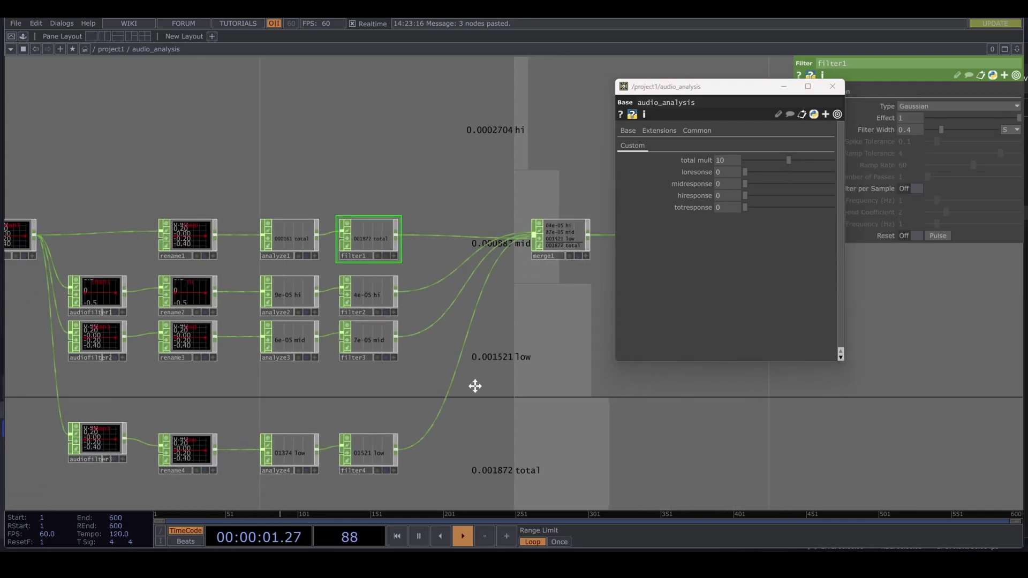
{"action": "left_click_drag", "start_coordinate": [475, 386], "coordinate": [478, 424]}
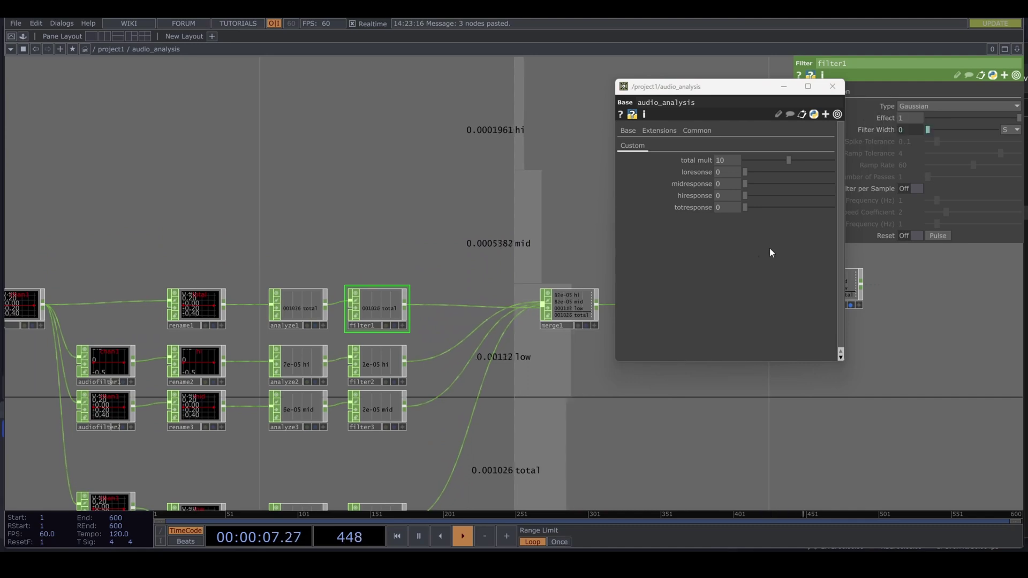
Set totresponse to 0.294, and link the hi branch Filter's Filter Width to the hiresponse custom parameter, set to 0.379
{"action": "left_click_drag", "start_coordinate": [767, 207], "coordinate": [771, 207]}
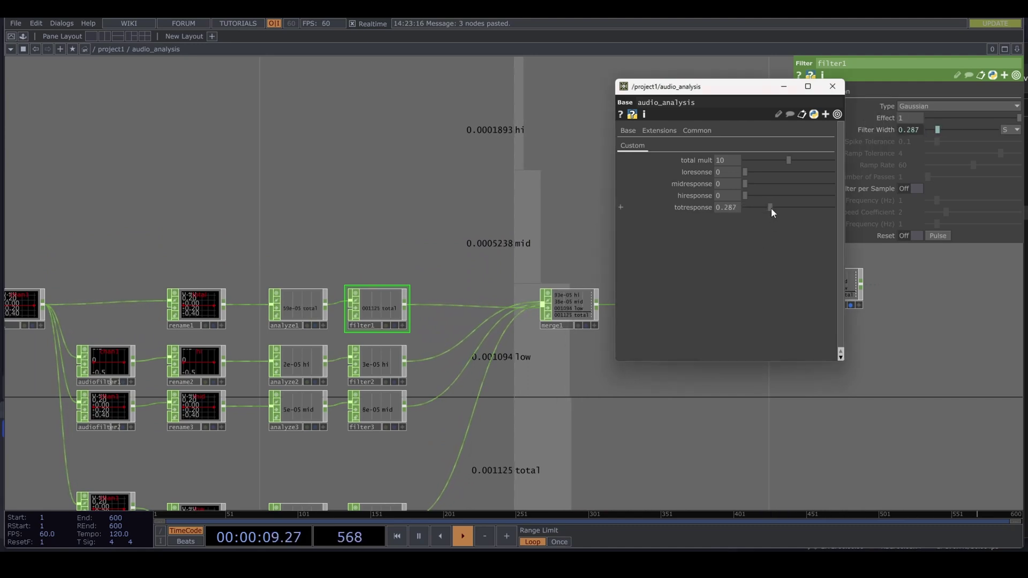
{"action": "left_click", "coordinate": [383, 361]}
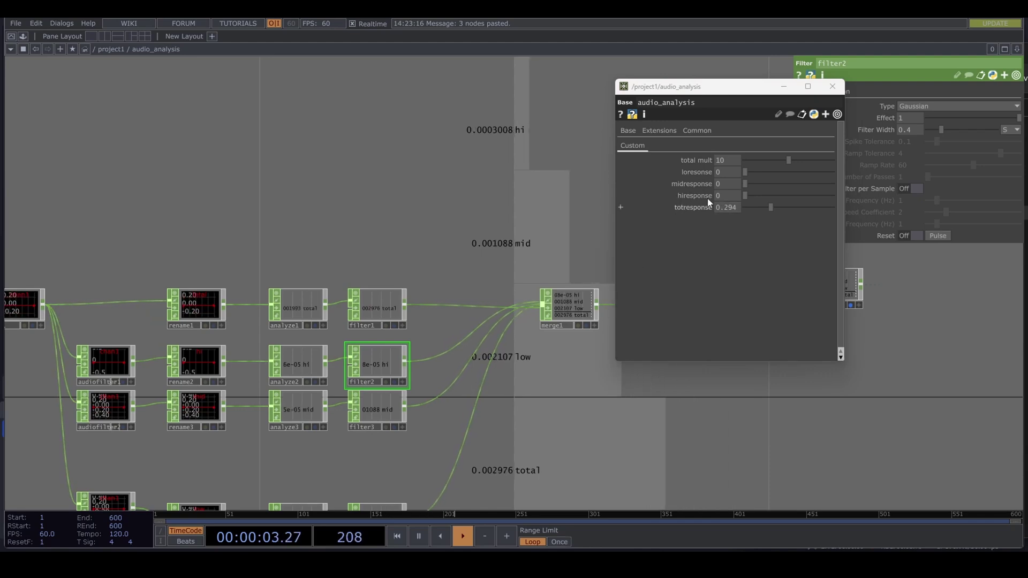
{"action": "left_click_drag", "start_coordinate": [865, 131], "coordinate": [869, 131]}
{"action": "left_click", "coordinate": [885, 131]}
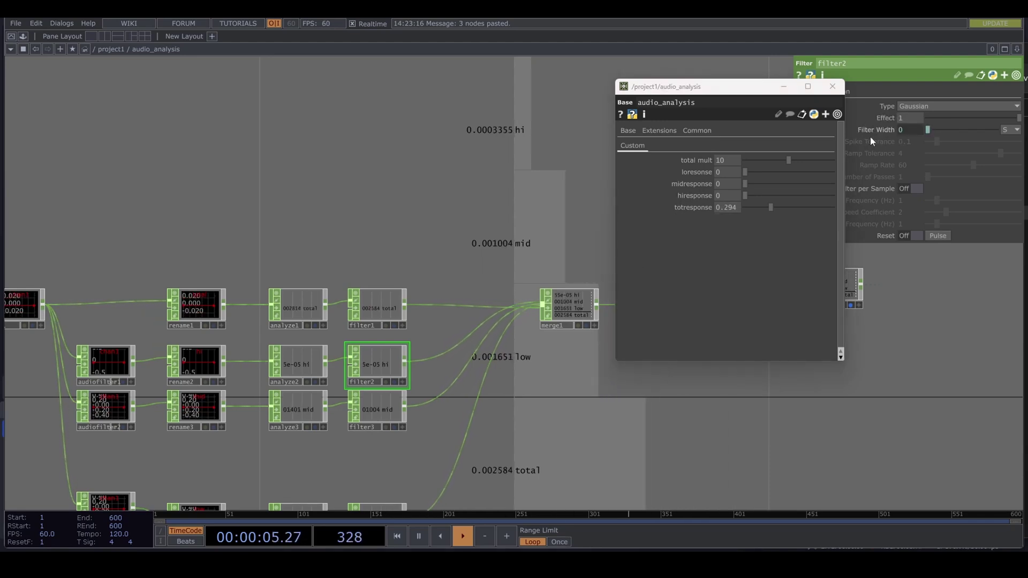
{"action": "mouse_move", "coordinate": [781, 195]}
{"action": "left_mouse_down"}
{"action": "mouse_move", "coordinate": [789, 195]}
{"action": "mouse_move", "coordinate": [779, 194]}
{"action": "left_mouse_up"}
Link the mid branch Filter's Filter Width to the midresponse custom parameter and set it to 0.312
{"action": "left_click_drag", "start_coordinate": [453, 455], "coordinate": [470, 417]}
{"action": "left_click", "coordinate": [406, 374]}
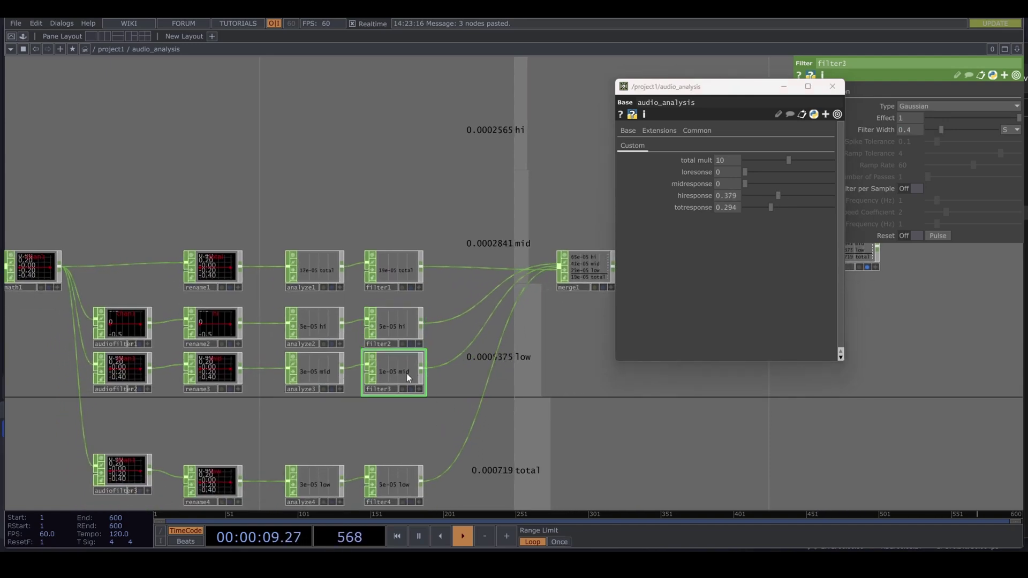
{"action": "left_click", "coordinate": [890, 126]}
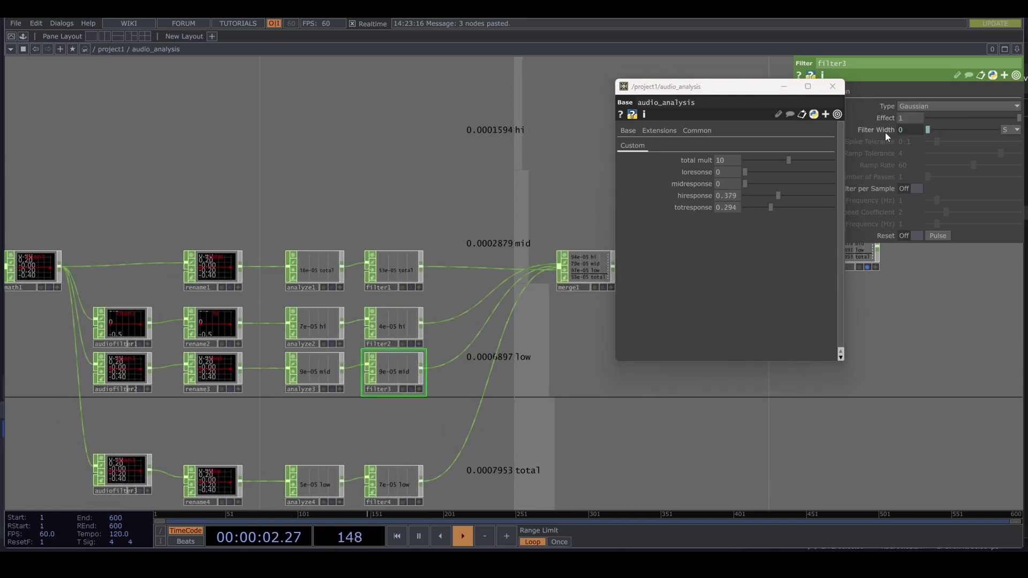
{"action": "left_click", "coordinate": [774, 184]}
Link the low branch Filter's Filter Width to the loresonse custom parameter and set it to 0.281
{"action": "left_click", "coordinate": [386, 486]}
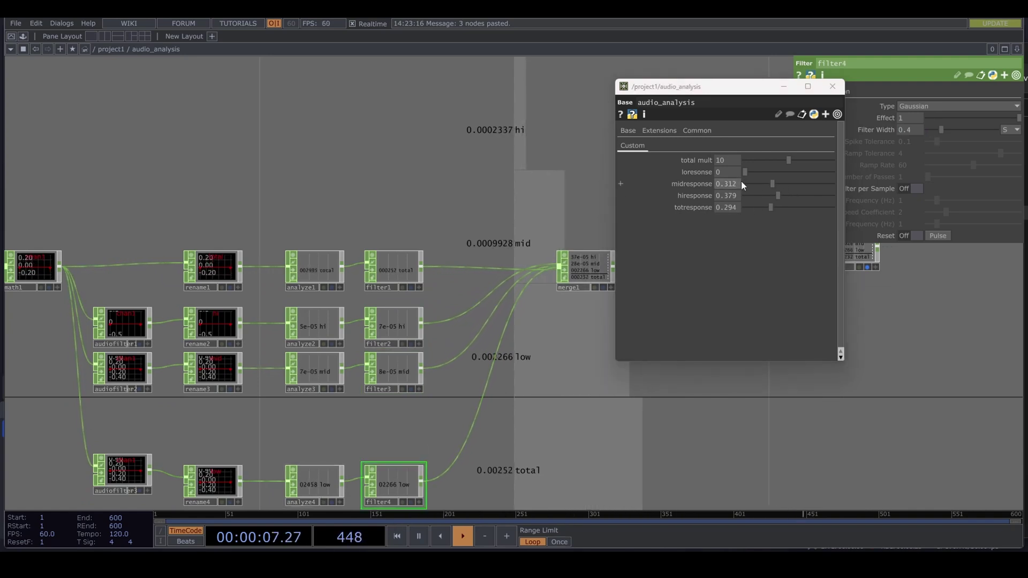
{"action": "left_click_drag", "start_coordinate": [872, 133], "coordinate": [878, 131]}
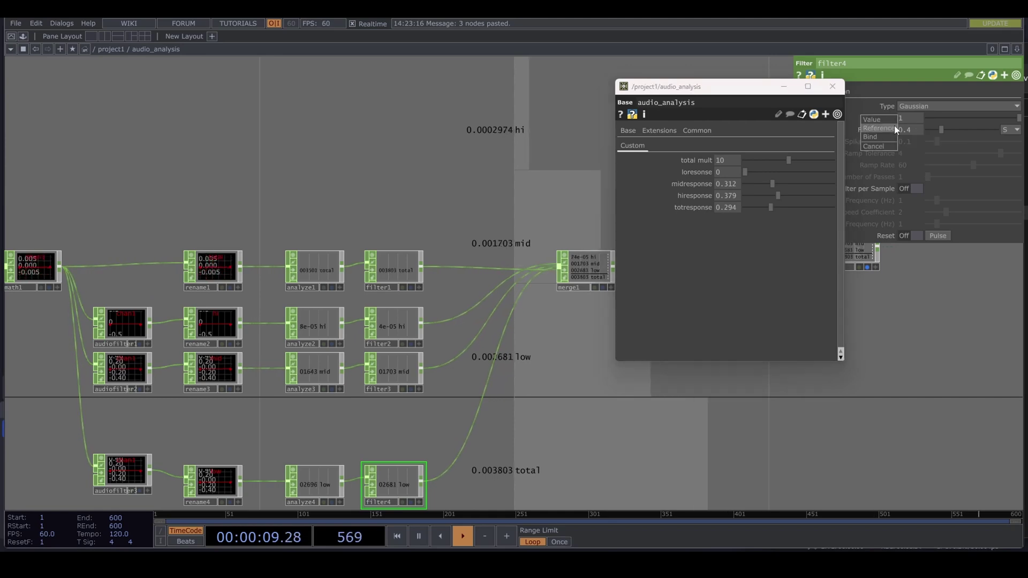
{"action": "left_click", "coordinate": [894, 127]}
{"action": "left_click", "coordinate": [770, 172]}
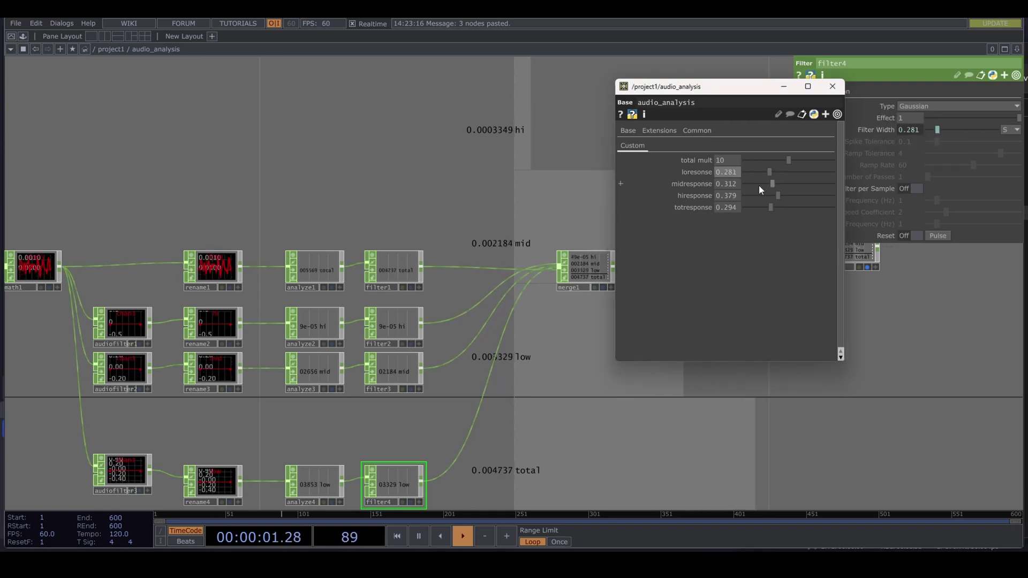
Go back up to the project network and look over the nodes around audio_analysis
{"action": "scroll", "coordinate": [537, 388], "scroll_direction": "down", "scroll_amount": 2}
{"action": "scroll", "coordinate": [408, 402], "scroll_direction": "down", "scroll_amount": 6}
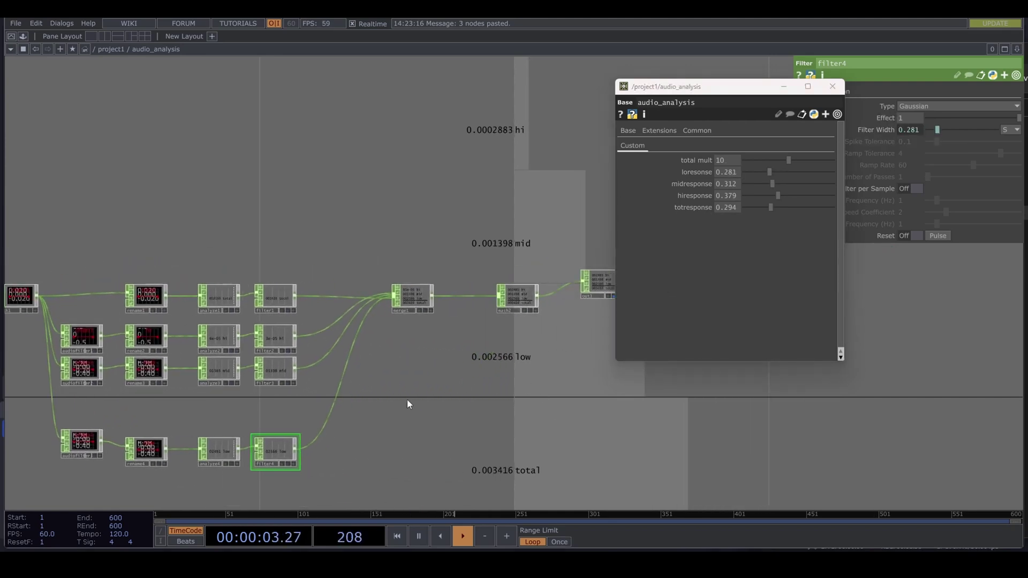
{"action": "scroll", "coordinate": [495, 405], "scroll_direction": "down", "scroll_amount": 3}
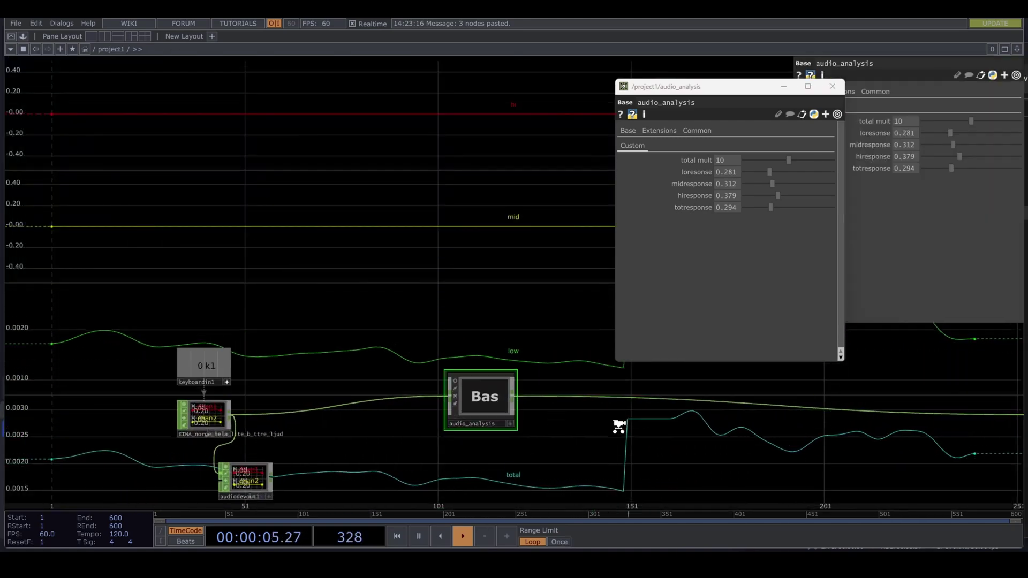
{"action": "left_click_drag", "start_coordinate": [620, 426], "coordinate": [232, 420]}
{"action": "mouse_move", "coordinate": [709, 405]}
{"action": "left_mouse_down"}
{"action": "mouse_move", "coordinate": [638, 419]}
{"action": "mouse_move", "coordinate": [250, 407]}
{"action": "left_mouse_up"}
{"action": "left_click_drag", "start_coordinate": [495, 456], "coordinate": [955, 463]}
{"action": "left_click_drag", "start_coordinate": [595, 482], "coordinate": [488, 491]}
{"action": "left_click_drag", "start_coordinate": [210, 503], "coordinate": [349, 426]}
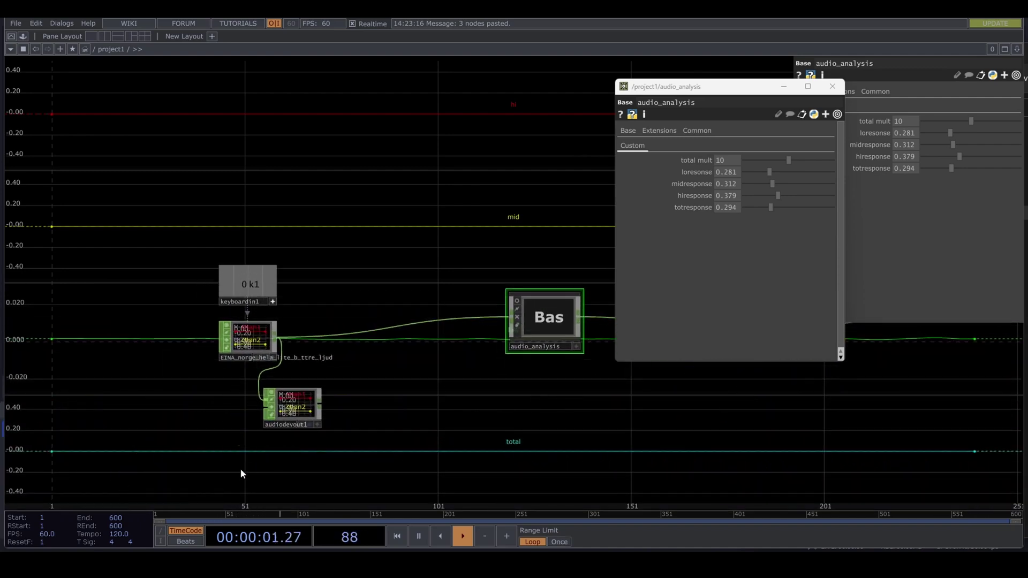
Add an Audio File In below the Audio Device Out node and wire it into both the Audio Device Out and audio_analysis
{"action": "key", "text": "Tab"}
{"action": "type", "text": "a"}
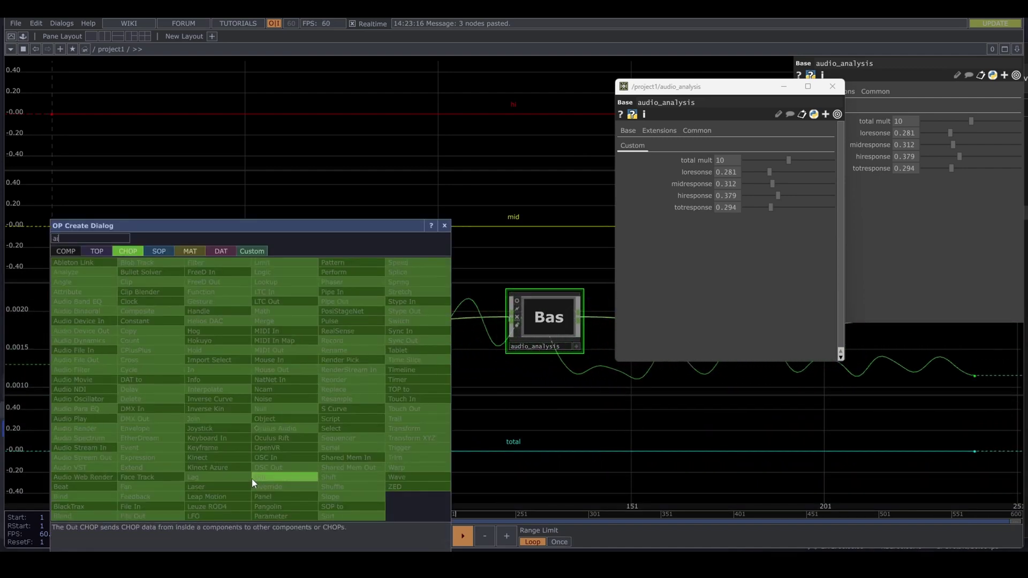
{"action": "type", "text": "idi"}
{"action": "key", "text": "BackSpace"}
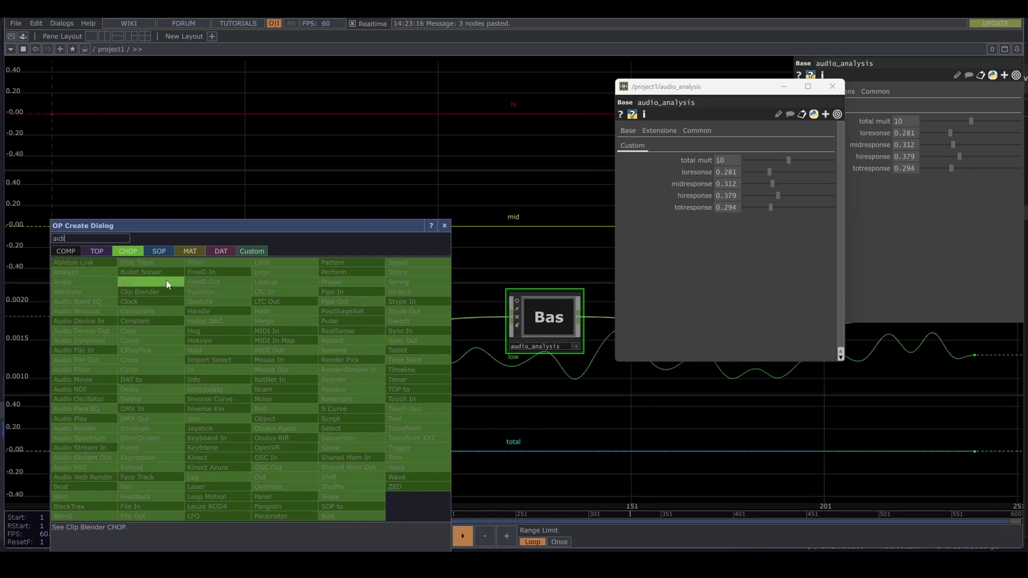
{"action": "type", "text": "udio"}
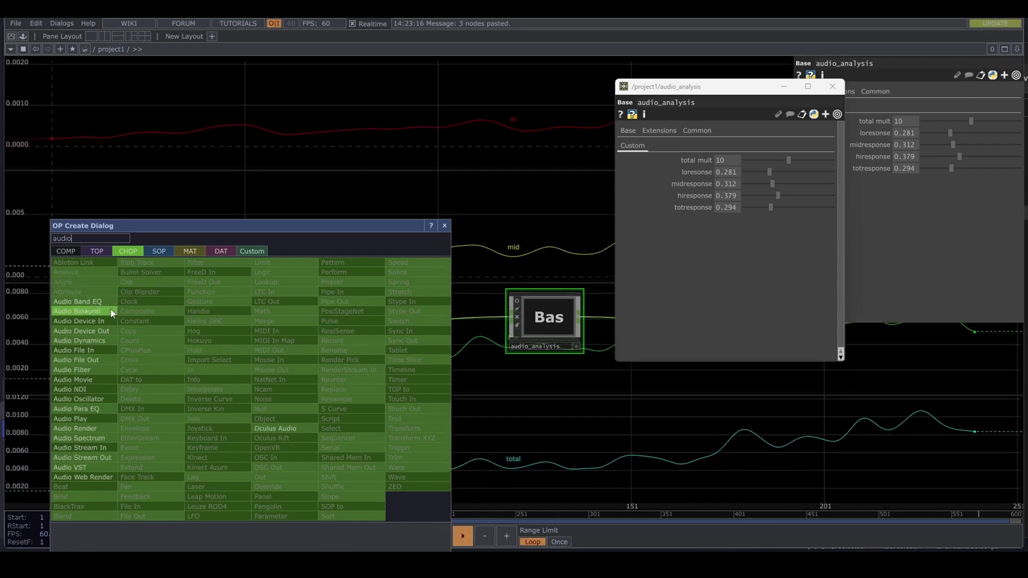
{"action": "left_click", "coordinate": [104, 350]}
{"action": "left_click", "coordinate": [250, 465]}
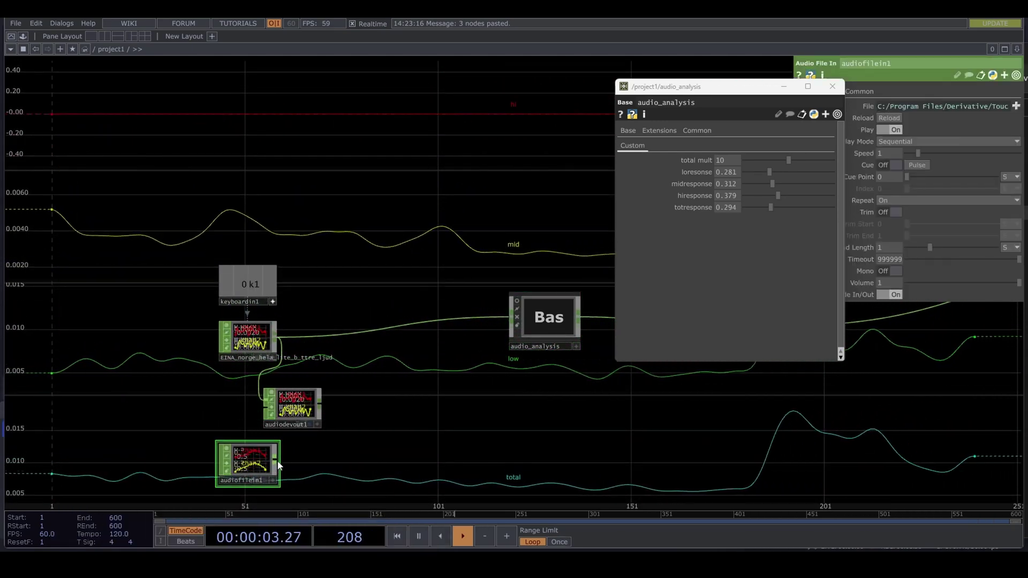
{"action": "left_click_drag", "start_coordinate": [278, 466], "coordinate": [257, 407]}
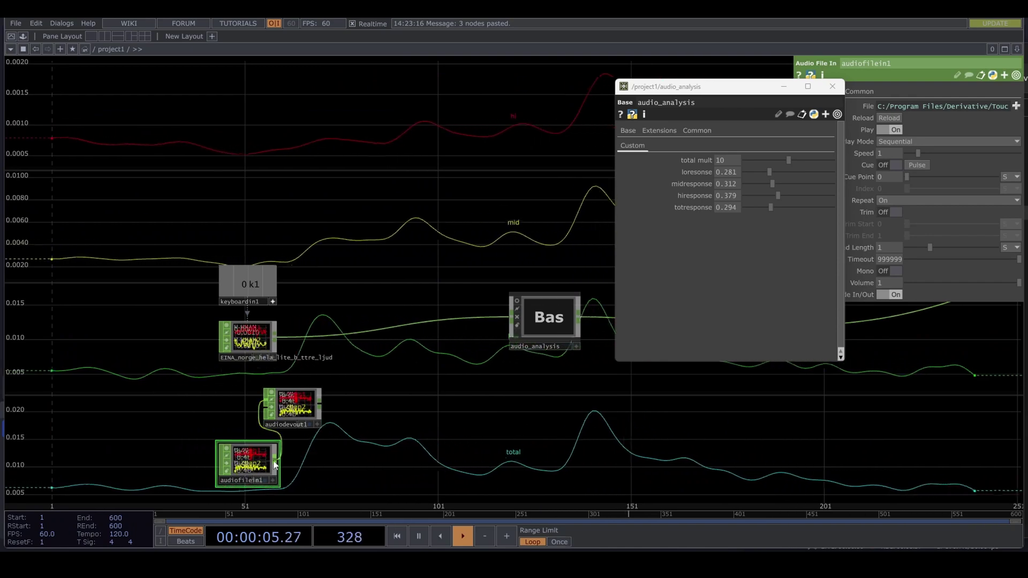
{"action": "left_click_drag", "start_coordinate": [319, 337], "coordinate": [319, 339]}
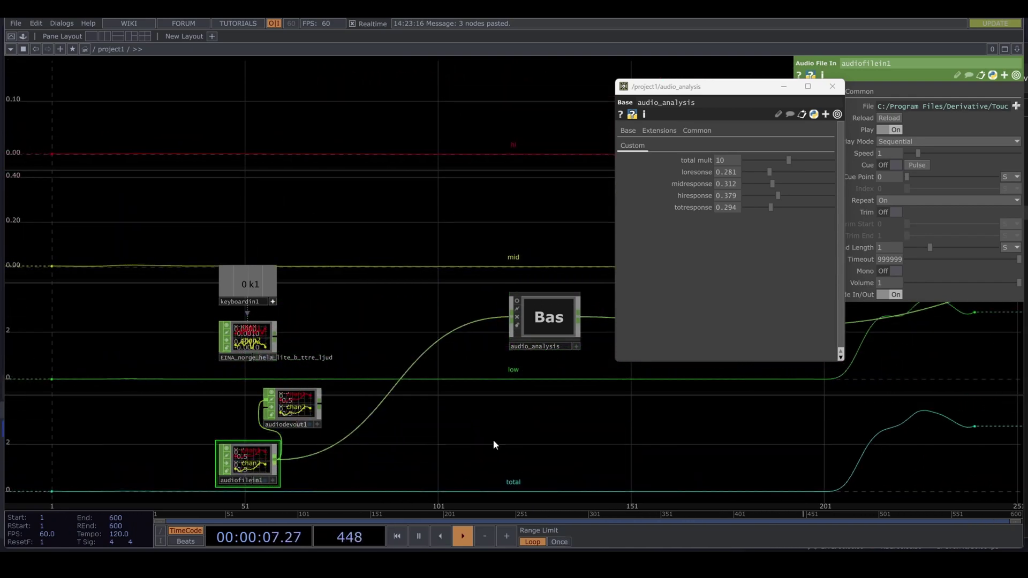
Display the Null after audio_analysis in the network background, and set loresonse to 0.11, hiresponse to 0.214 and totresponse to 0.171
{"action": "left_click_drag", "start_coordinate": [511, 435], "coordinate": [204, 430]}
{"action": "scroll", "coordinate": [342, 396], "scroll_direction": "down", "scroll_amount": 3}
{"action": "left_click_drag", "start_coordinate": [361, 401], "coordinate": [209, 420]}
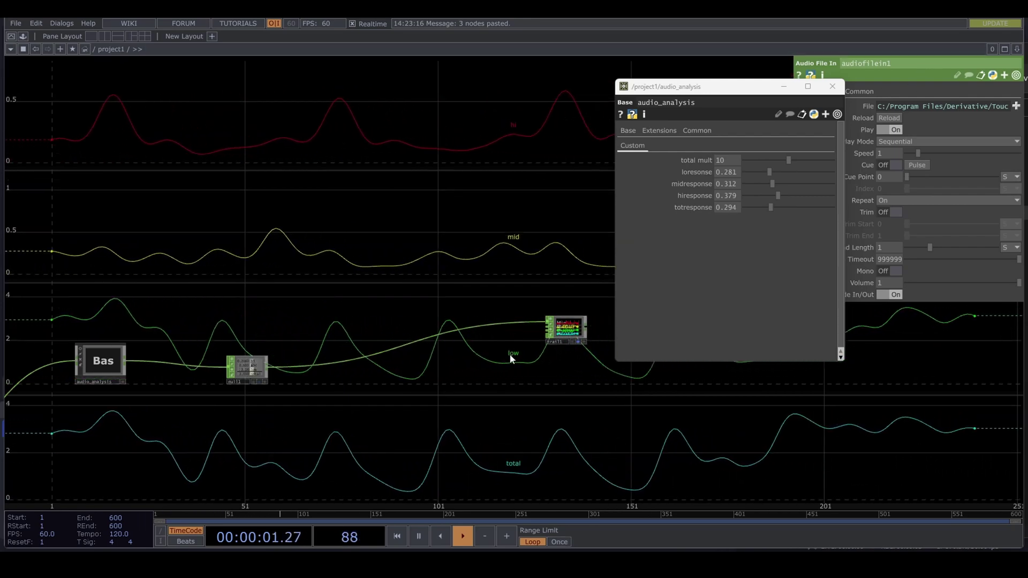
{"action": "key", "text": "p"}
{"action": "scroll", "coordinate": [236, 381], "scroll_direction": "up", "scroll_amount": 4}
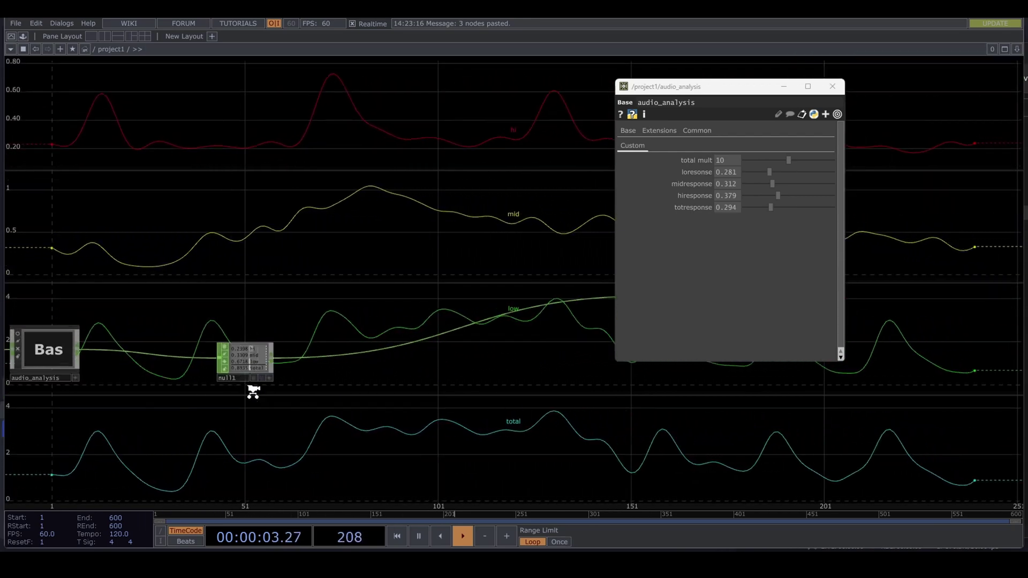
{"action": "left_click", "coordinate": [266, 372]}
{"action": "left_click_drag", "start_coordinate": [291, 395], "coordinate": [598, 399]}
{"action": "left_click_drag", "start_coordinate": [766, 206], "coordinate": [757, 172]}
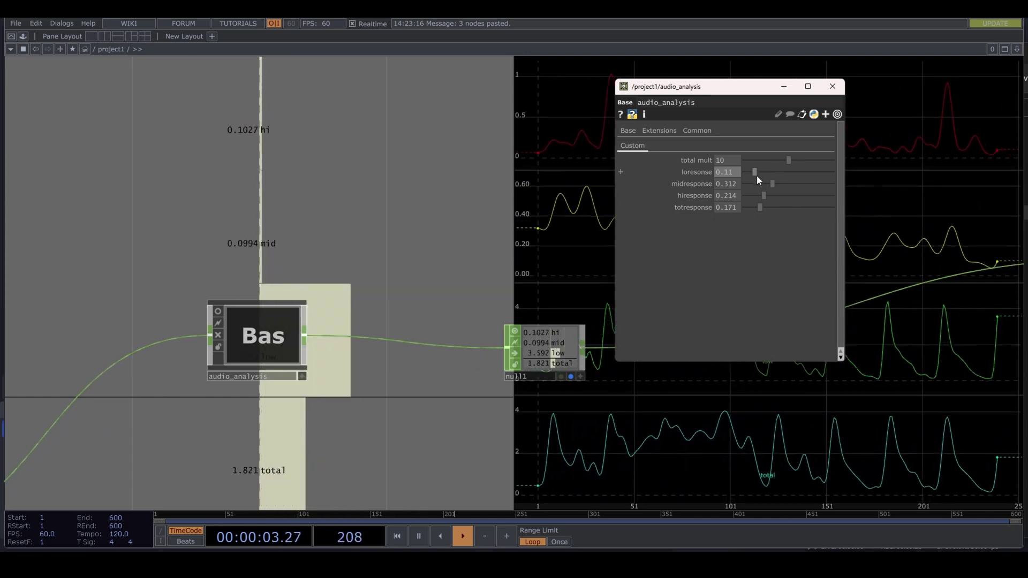
Inside audio_analysis, close the floating parameter window and set the low branch's Audio Filter cutoff to 150 Hz
{"action": "double_click", "coordinate": [252, 346]}
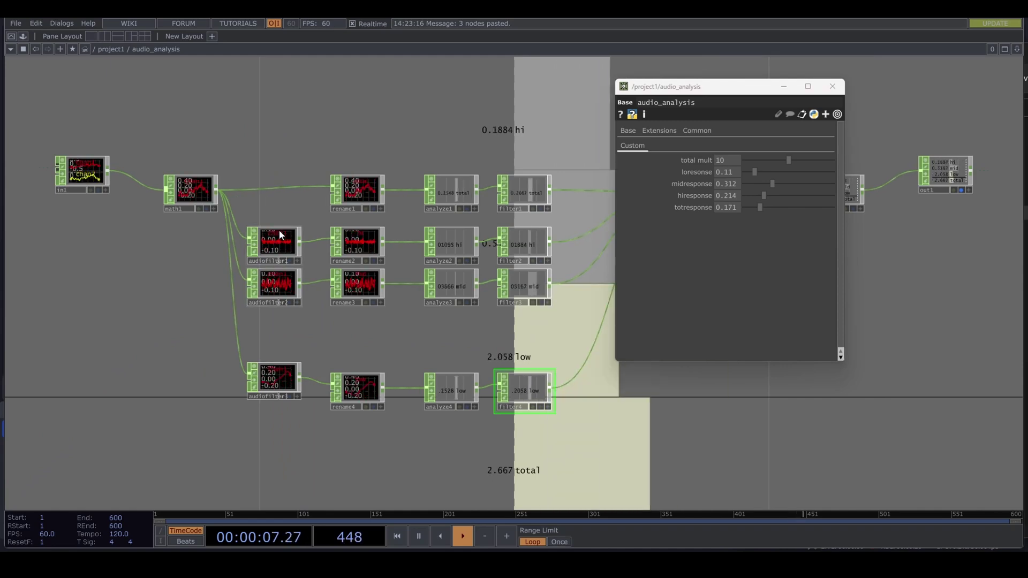
{"action": "left_click", "coordinate": [275, 371]}
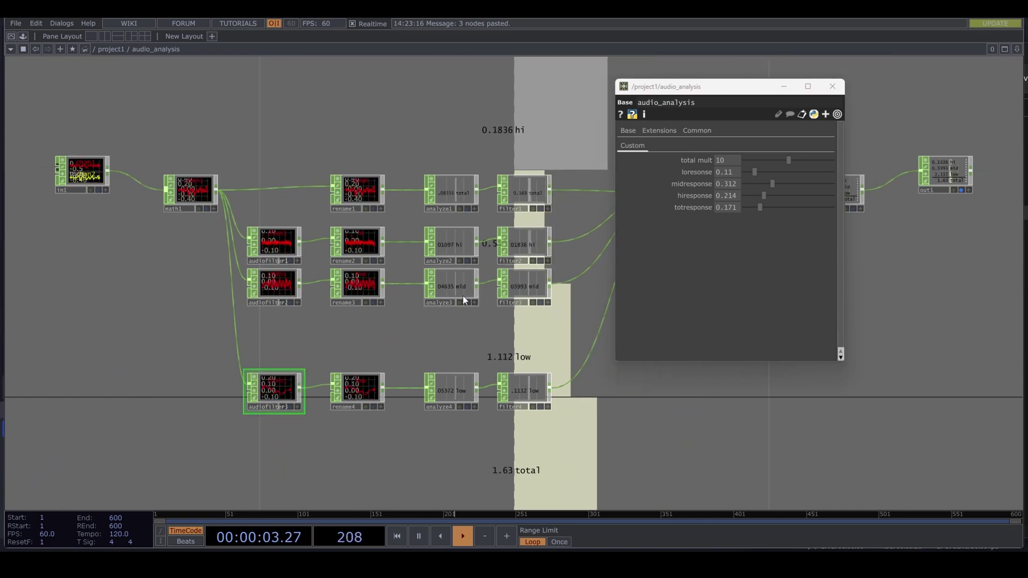
{"action": "key", "text": "p"}
{"action": "left_click_drag", "start_coordinate": [763, 89], "coordinate": [699, 135]}
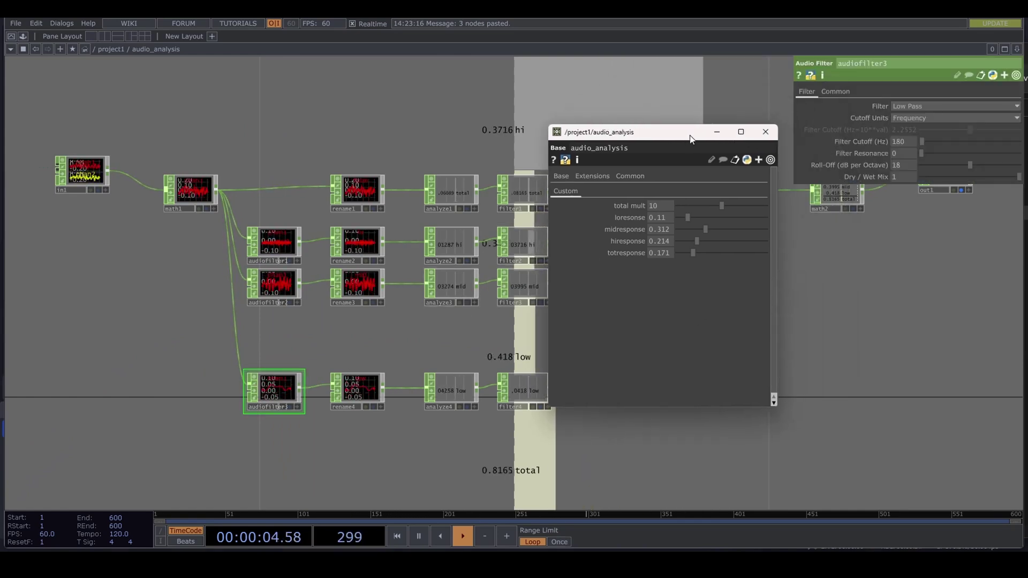
{"action": "left_click", "coordinate": [769, 131]}
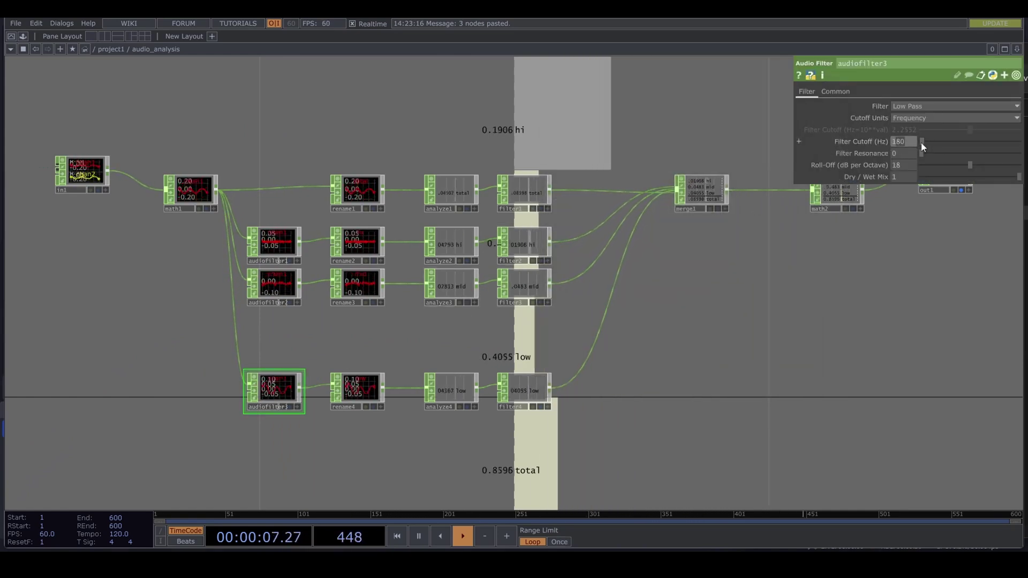
{"action": "type", "text": "50"}
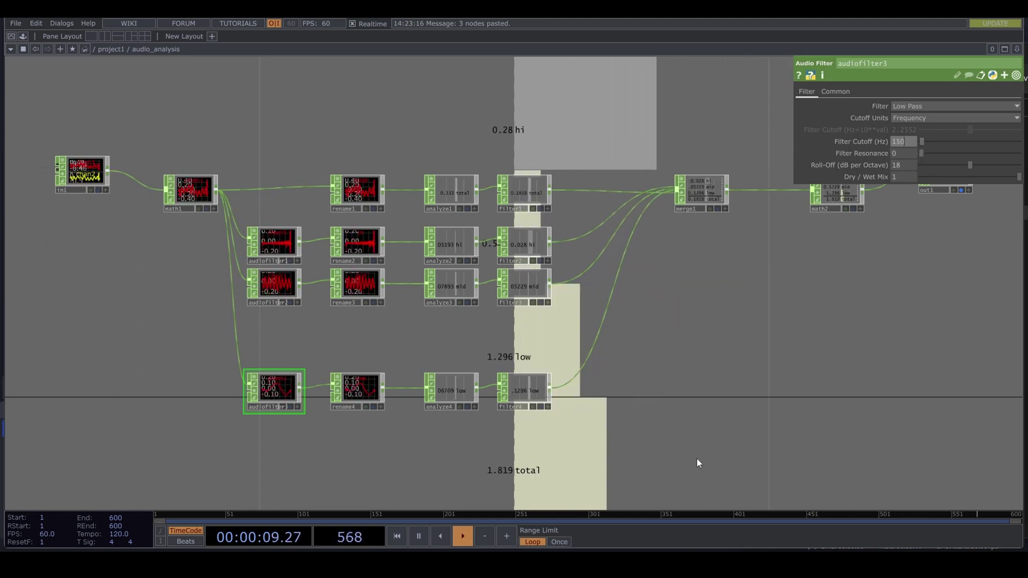
{"action": "left_click", "coordinate": [697, 460]}
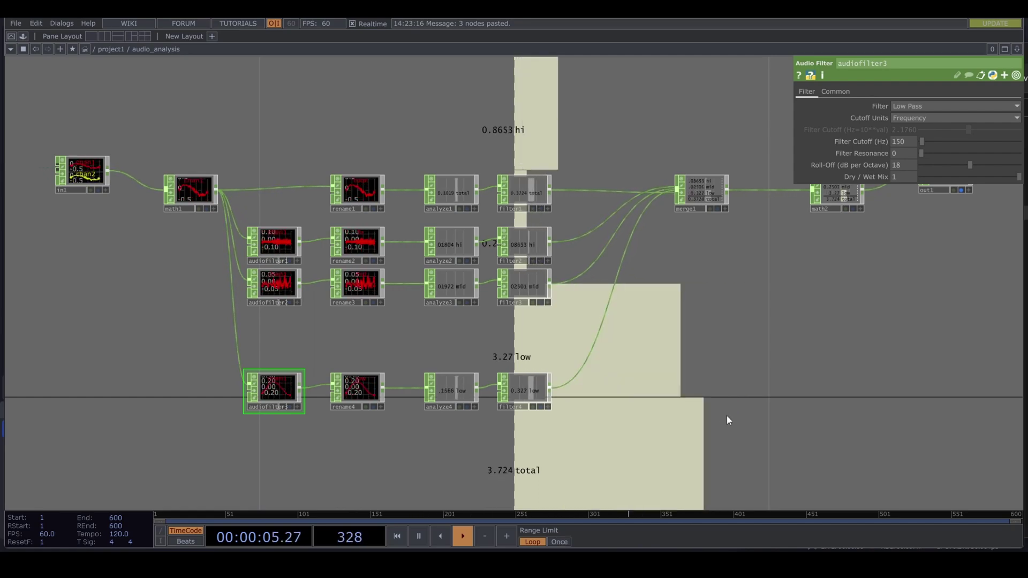
Return to the project network and save the audio_analysis component as a tox file named "audio_analysis tutorial"
{"action": "scroll", "coordinate": [653, 333], "scroll_direction": "down", "scroll_amount": 10}
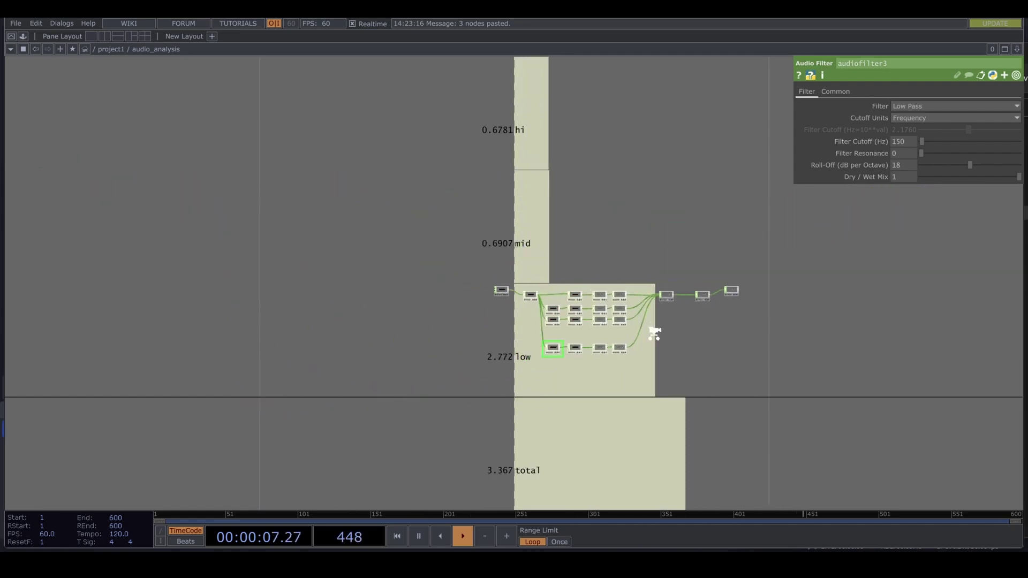
{"action": "scroll", "coordinate": [654, 333], "scroll_direction": "down", "scroll_amount": 5}
{"action": "scroll", "coordinate": [654, 334], "scroll_direction": "up", "scroll_amount": 2}
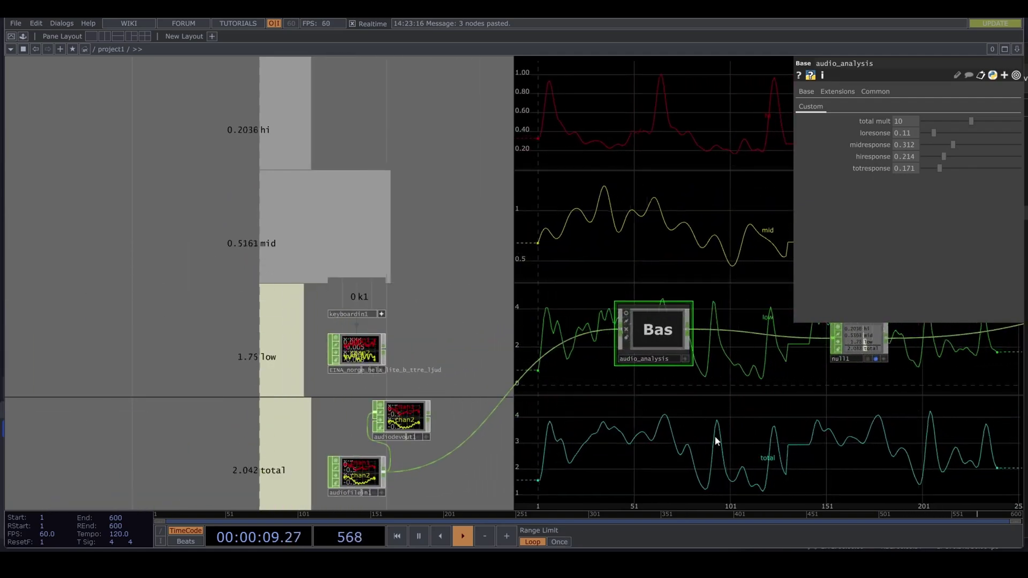
{"action": "left_click_drag", "start_coordinate": [719, 435], "coordinate": [454, 440]}
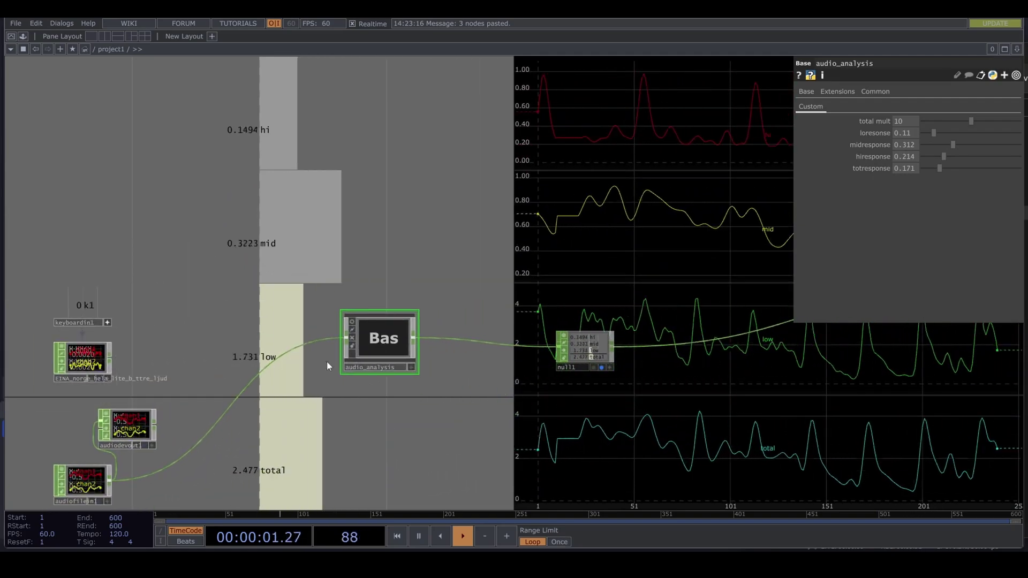
{"action": "right_click", "coordinate": [386, 337]}
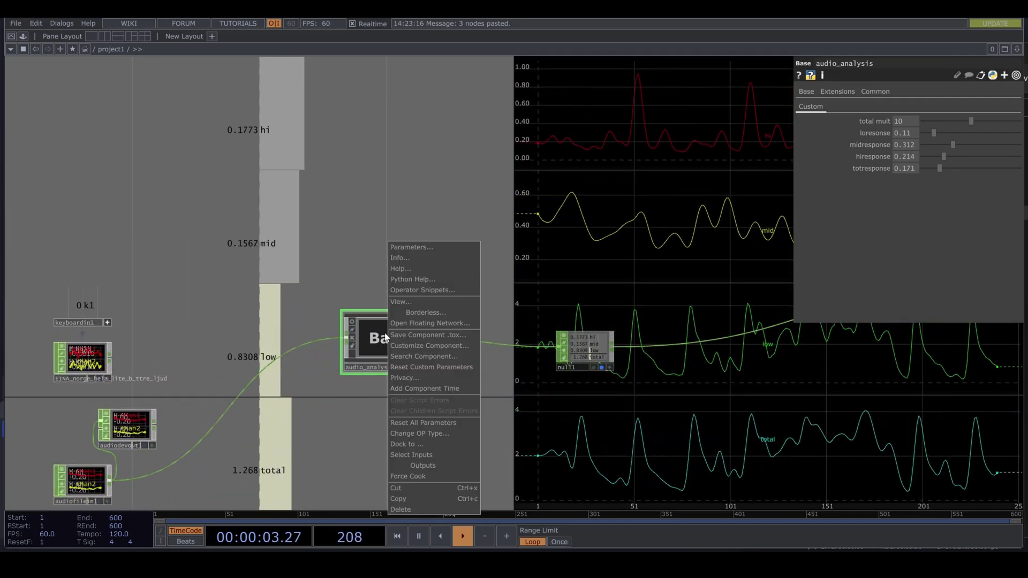
{"action": "left_click", "coordinate": [413, 334]}
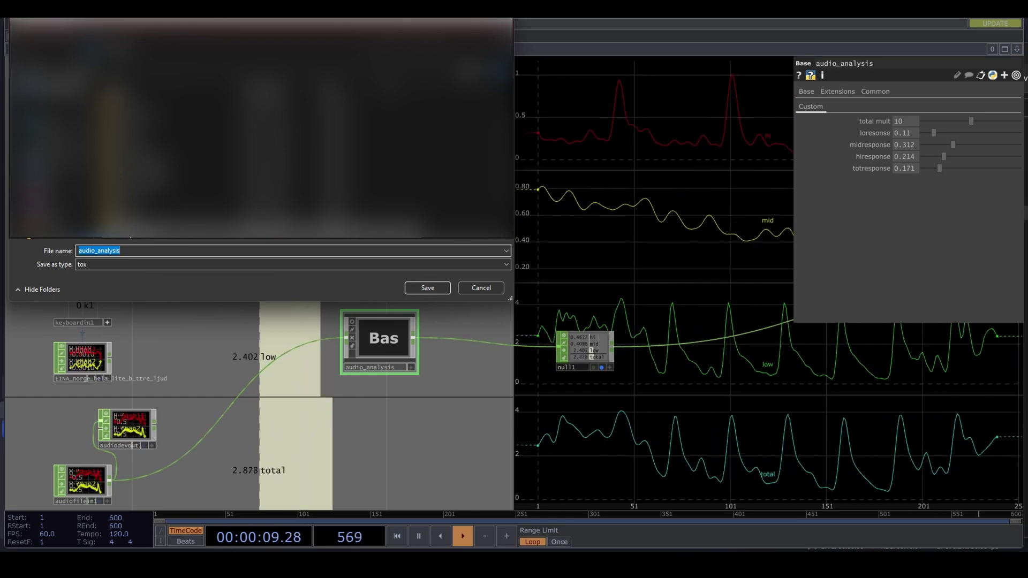
{"action": "left_click", "coordinate": [40, 232]}
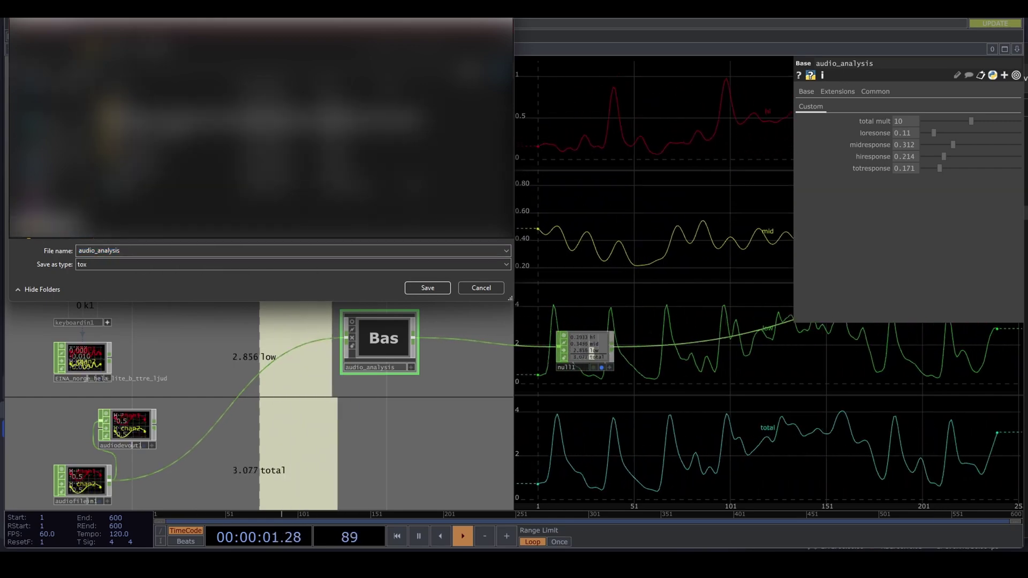
{"action": "scroll", "coordinate": [263, 140], "scroll_direction": "down", "scroll_amount": 3}
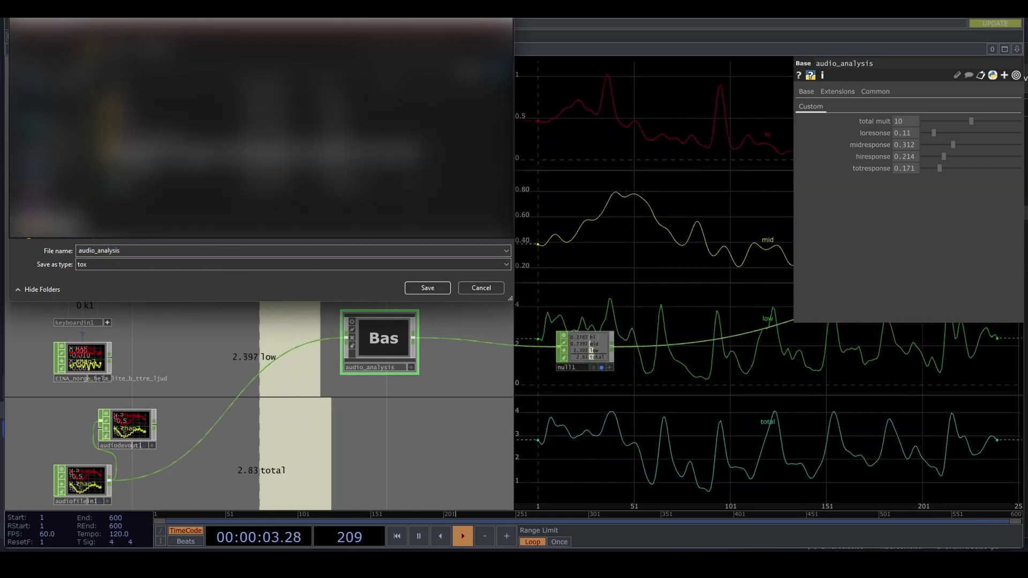
{"action": "scroll", "coordinate": [262, 140], "scroll_direction": "down", "scroll_amount": 2}
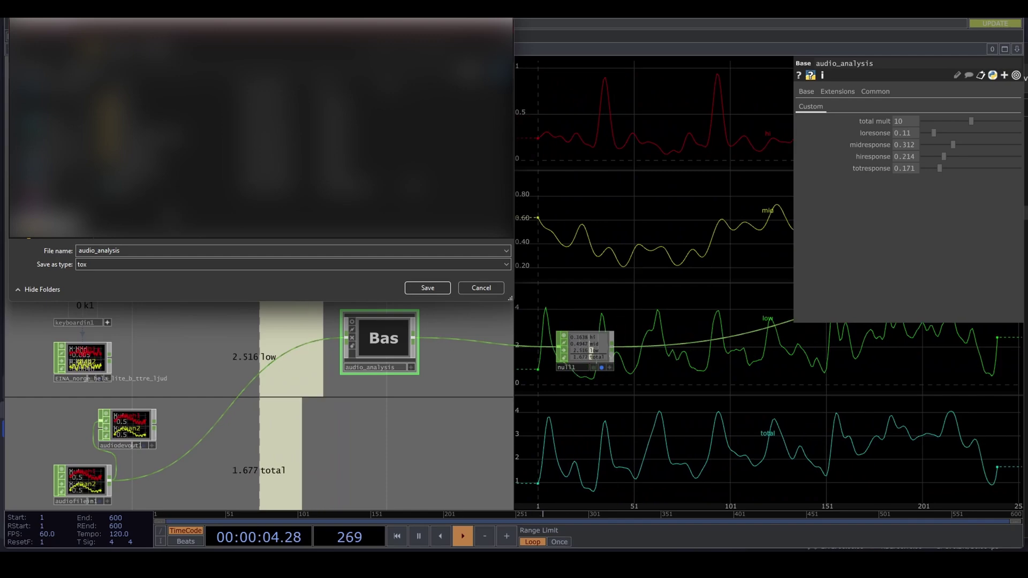
{"action": "double_click", "coordinate": [144, 251]}
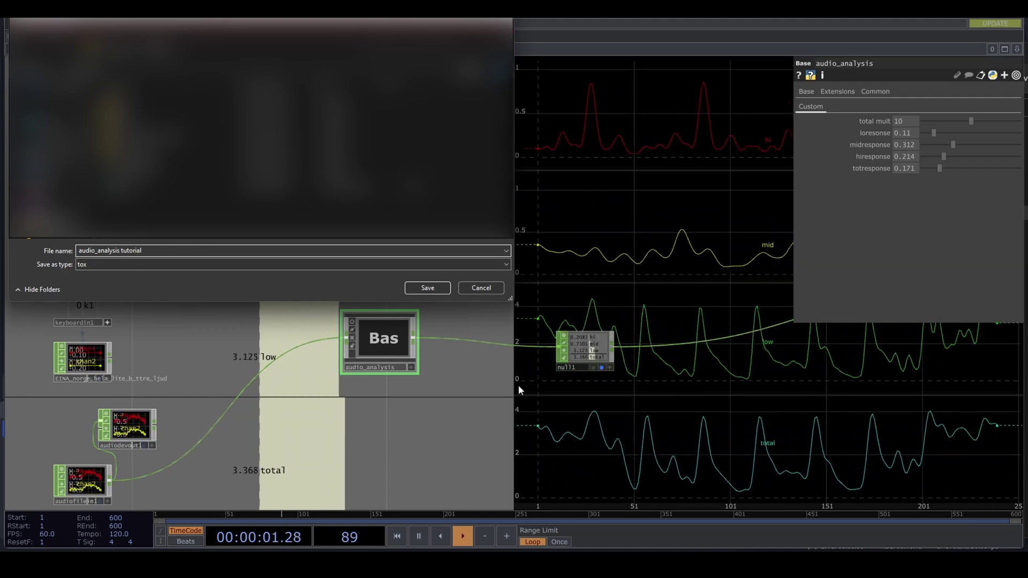
{"action": "left_click", "coordinate": [428, 289]}
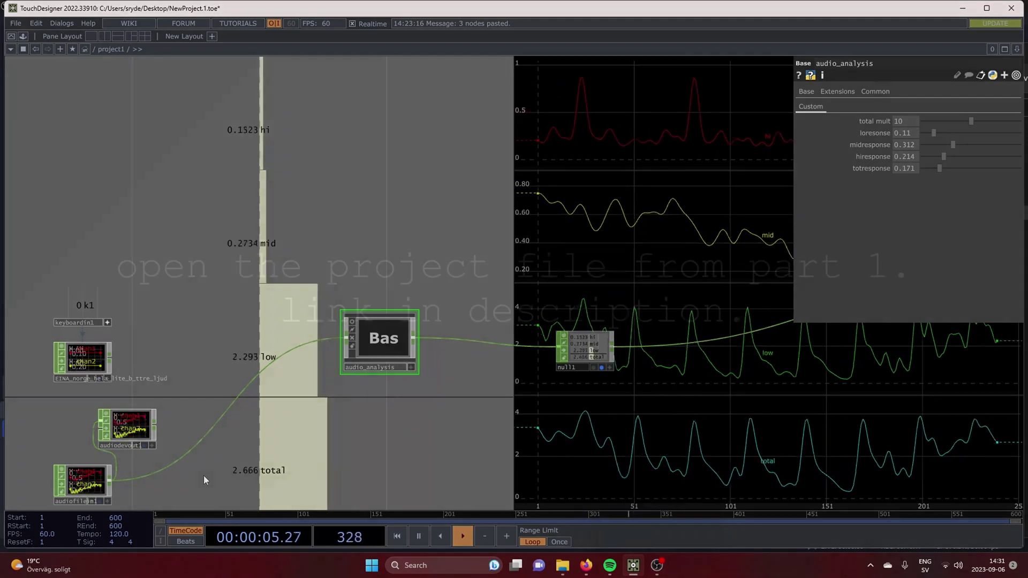
Open the particle project from part 1 and load "audio_analysis tutorial.tox" into empty space above the main TOP chain
{"action": "left_click", "coordinate": [111, 364]}
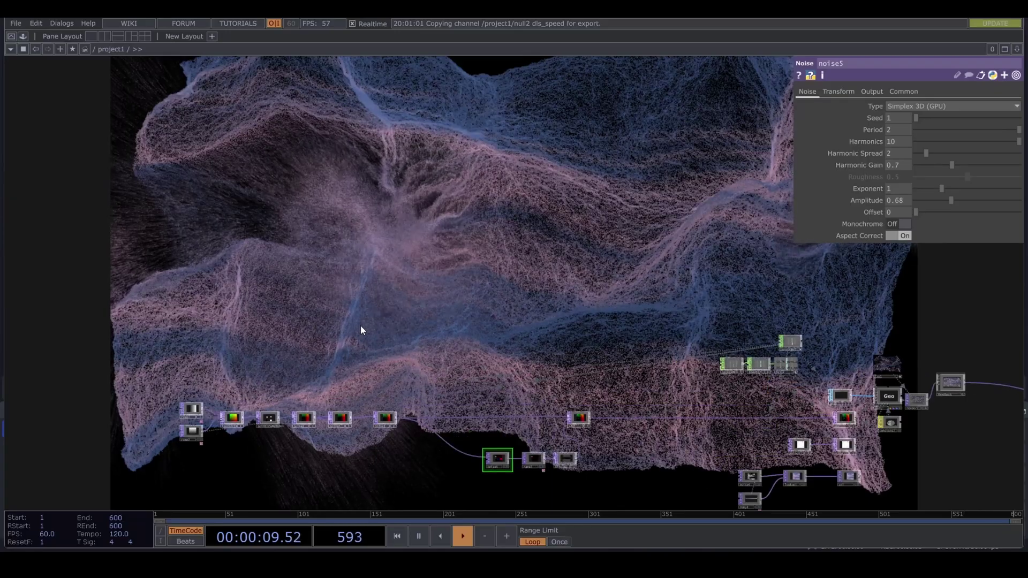
{"action": "left_click_drag", "start_coordinate": [678, 262], "coordinate": [778, 250]}
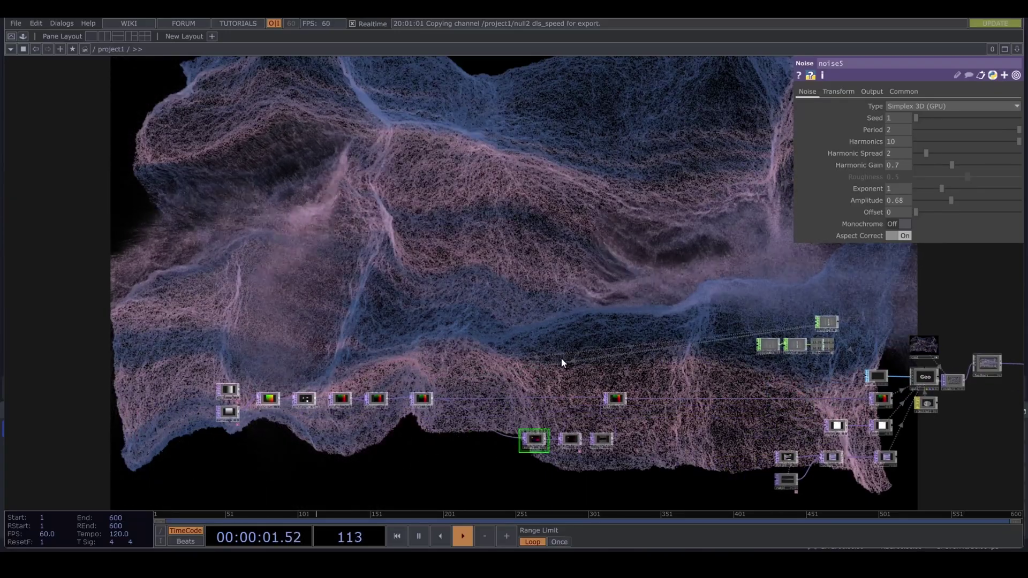
{"action": "scroll", "coordinate": [557, 442], "scroll_direction": "up", "scroll_amount": 3}
{"action": "scroll", "coordinate": [586, 449], "scroll_direction": "up", "scroll_amount": 2}
{"action": "scroll", "coordinate": [637, 448], "scroll_direction": "down", "scroll_amount": 5}
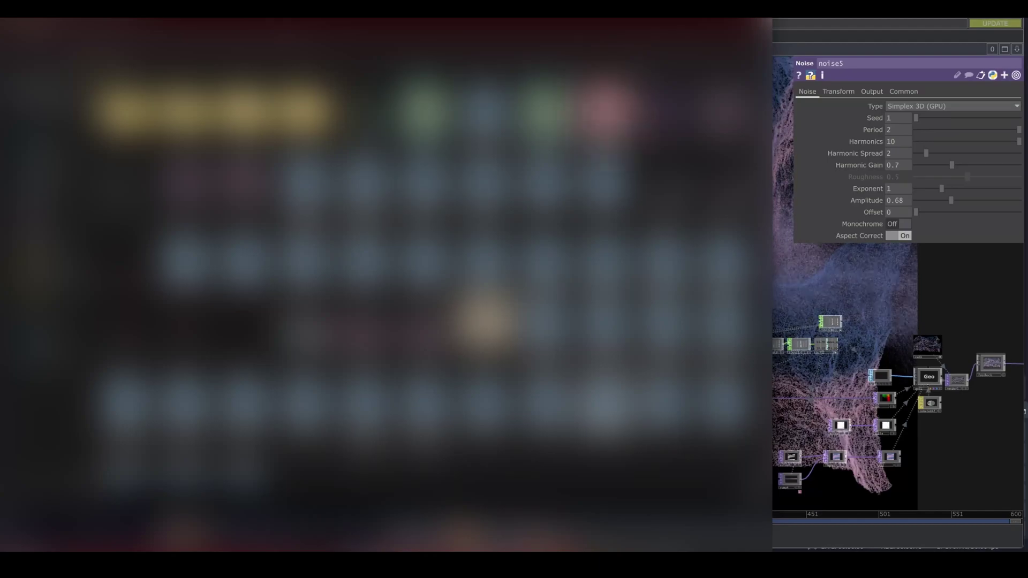
{"action": "left_click", "coordinate": [788, 294]}
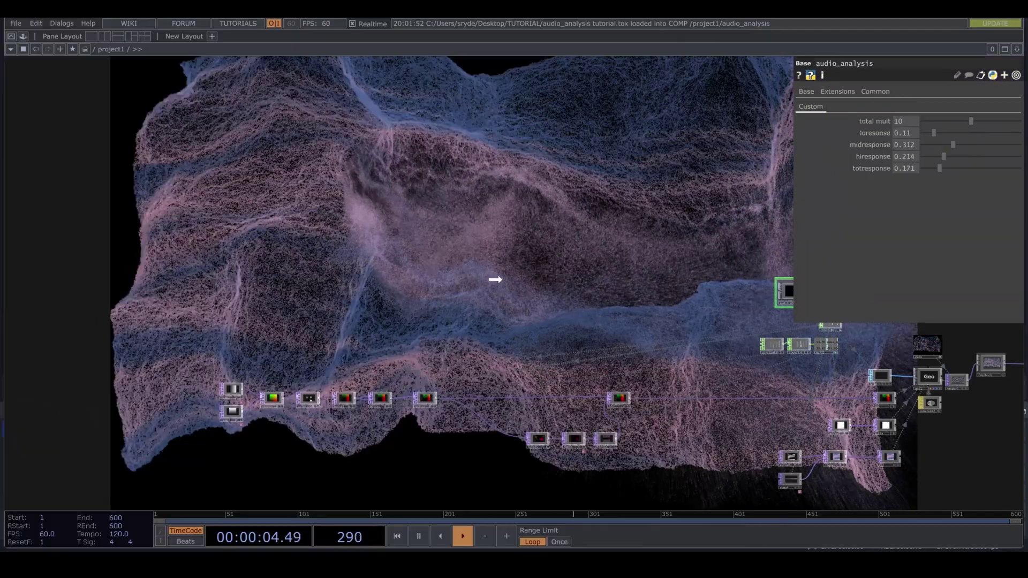
{"action": "left_click_drag", "start_coordinate": [495, 280], "coordinate": [421, 289]}
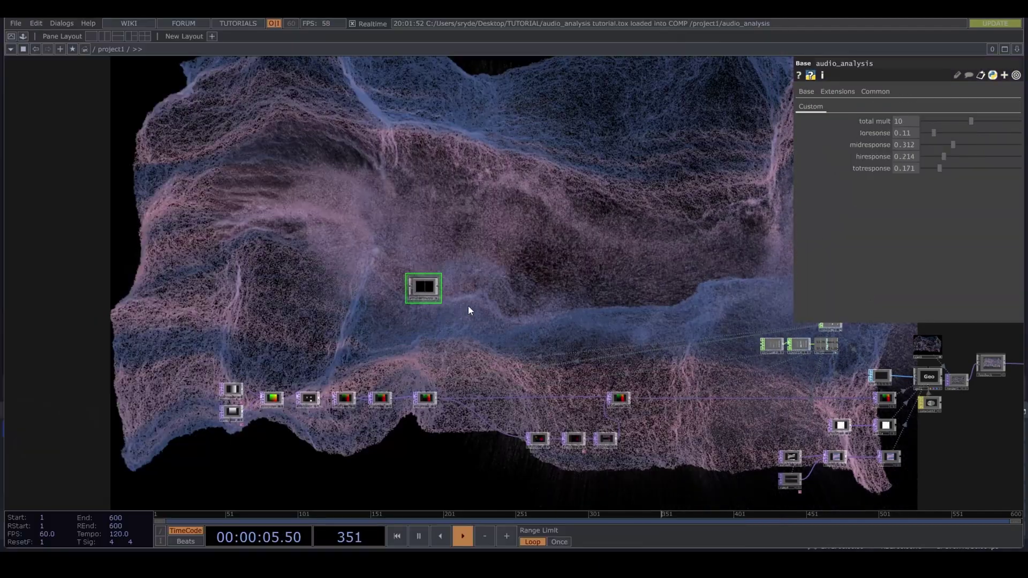
Load "EINA norge hela lite bättre ljud kort bättre.wav" as an Audio File In beside audio_analysis and wire it into the component
{"action": "scroll", "coordinate": [471, 308], "scroll_direction": "up", "scroll_amount": 5}
{"action": "left_click_drag", "start_coordinate": [475, 314], "coordinate": [634, 321]}
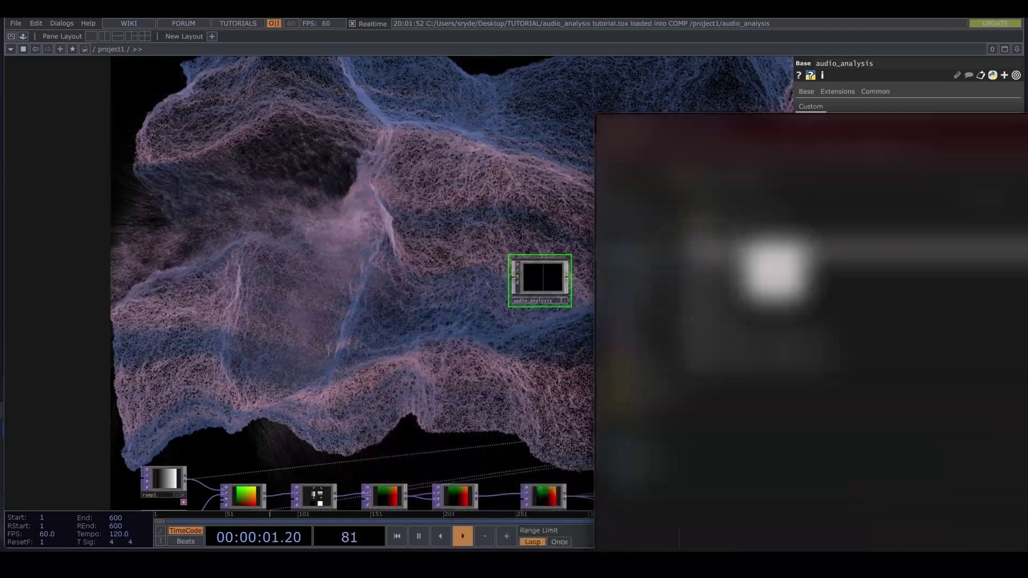
{"action": "left_click_drag", "start_coordinate": [774, 268], "coordinate": [436, 293]}
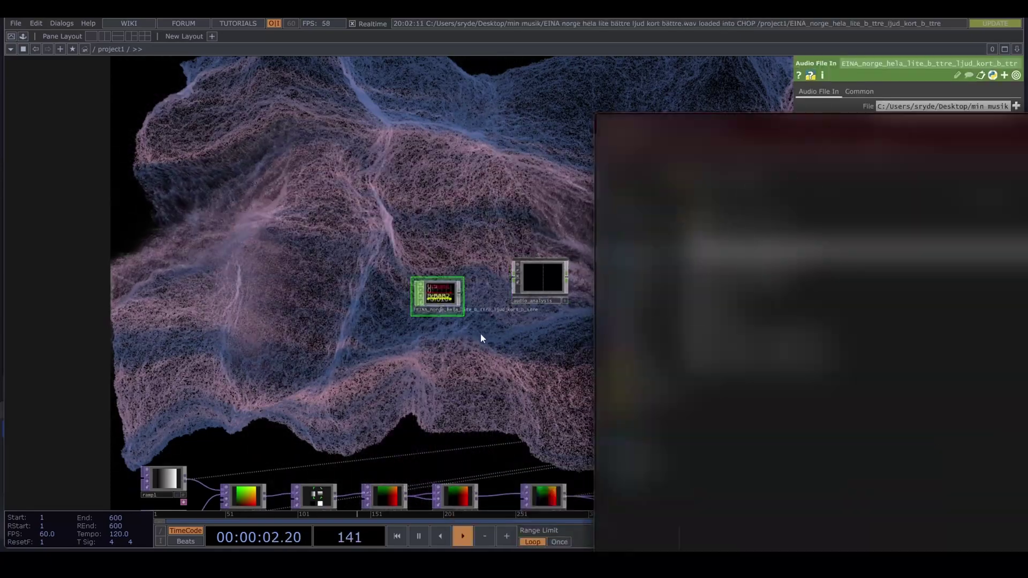
{"action": "left_click", "coordinate": [460, 303]}
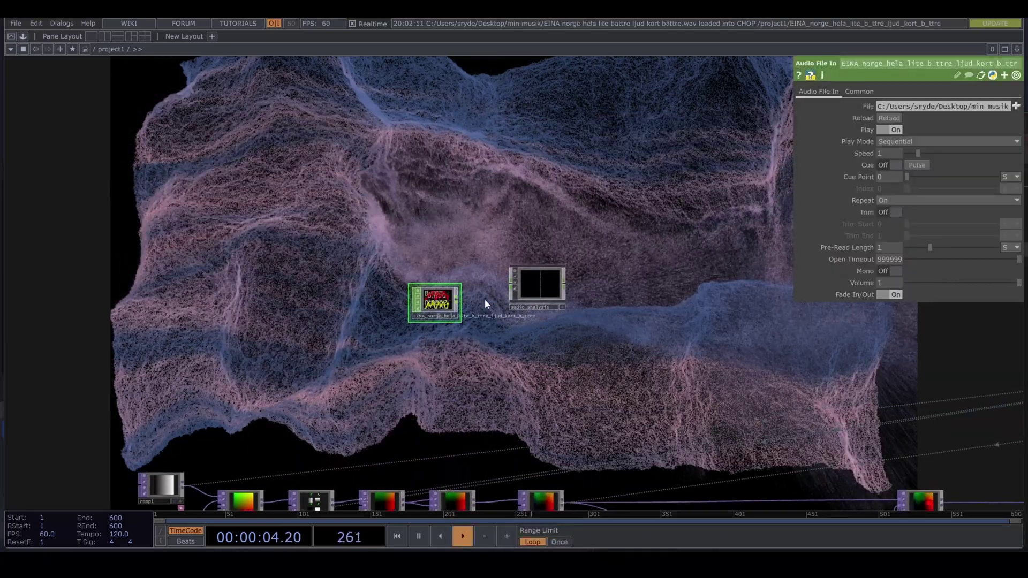
{"action": "left_click", "coordinate": [504, 281]}
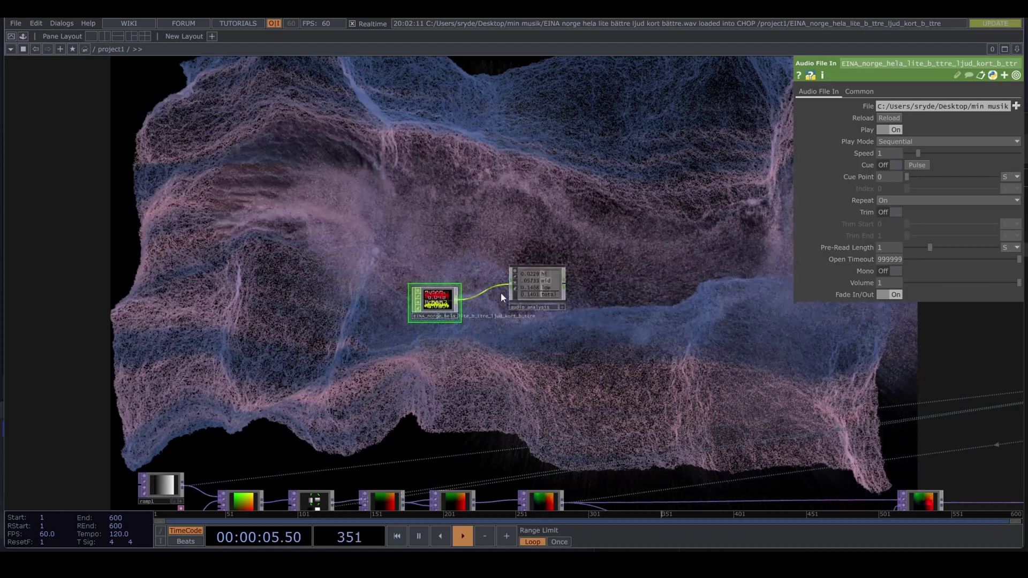
Add an Audio Device Out fed by the Audio File In and place it directly beneath that node
{"action": "left_click", "coordinate": [460, 299]}
{"action": "left_click", "coordinate": [429, 377]}
{"action": "type", "text": "a"}
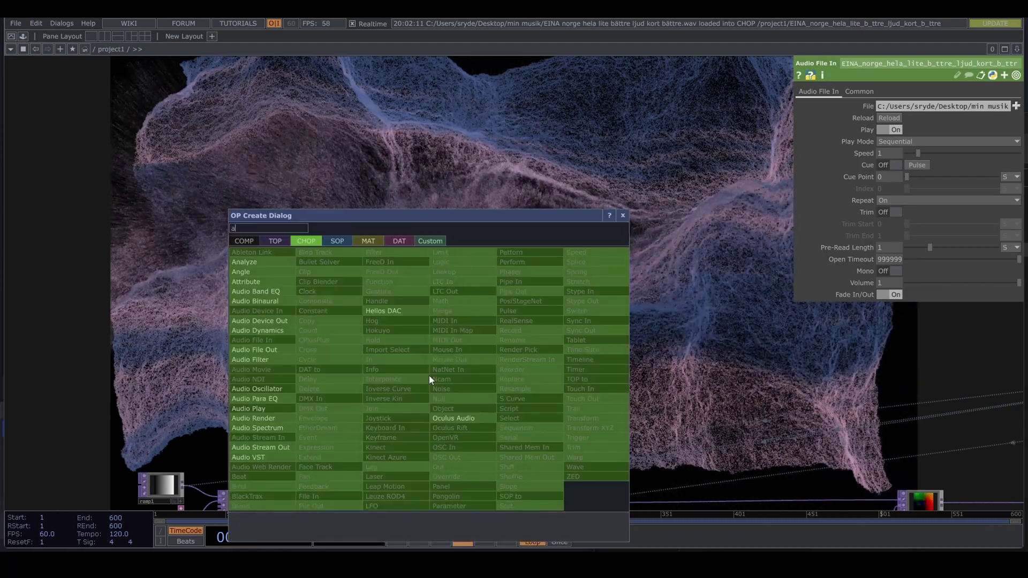
{"action": "type", "text": "udio"}
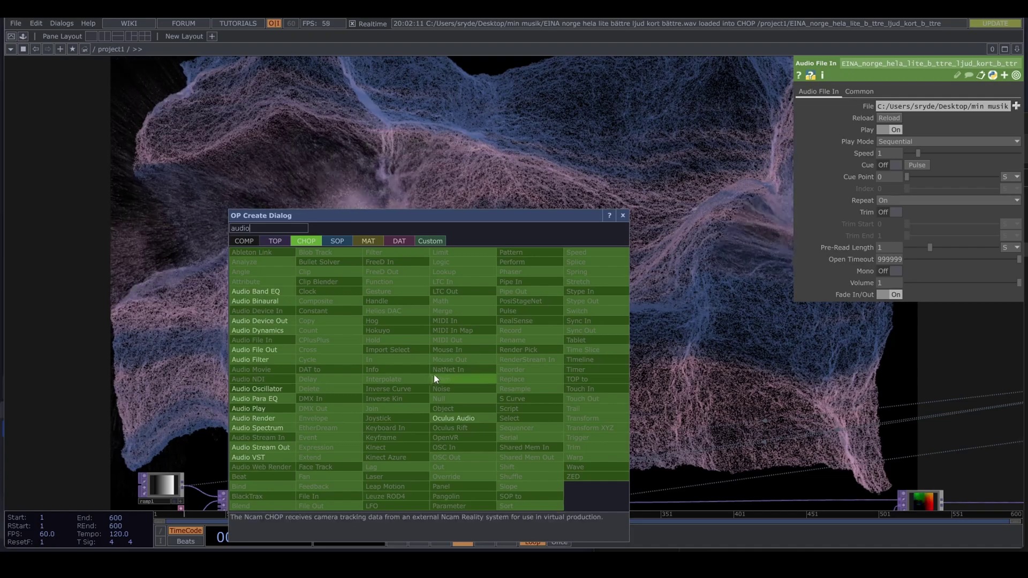
{"action": "left_click", "coordinate": [280, 321]}
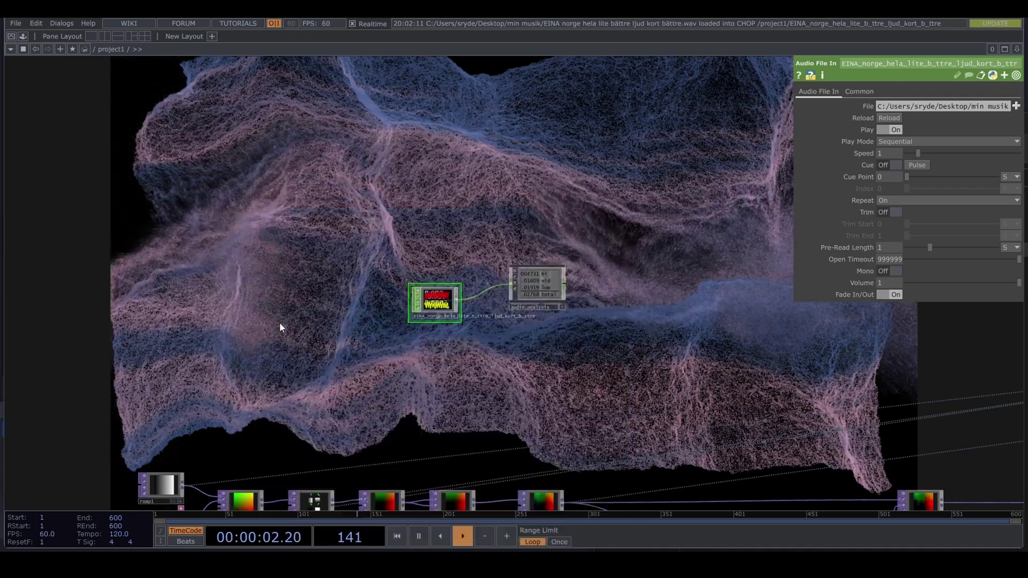
{"action": "left_click", "coordinate": [429, 351]}
{"action": "left_click_drag", "start_coordinate": [513, 350], "coordinate": [460, 396]}
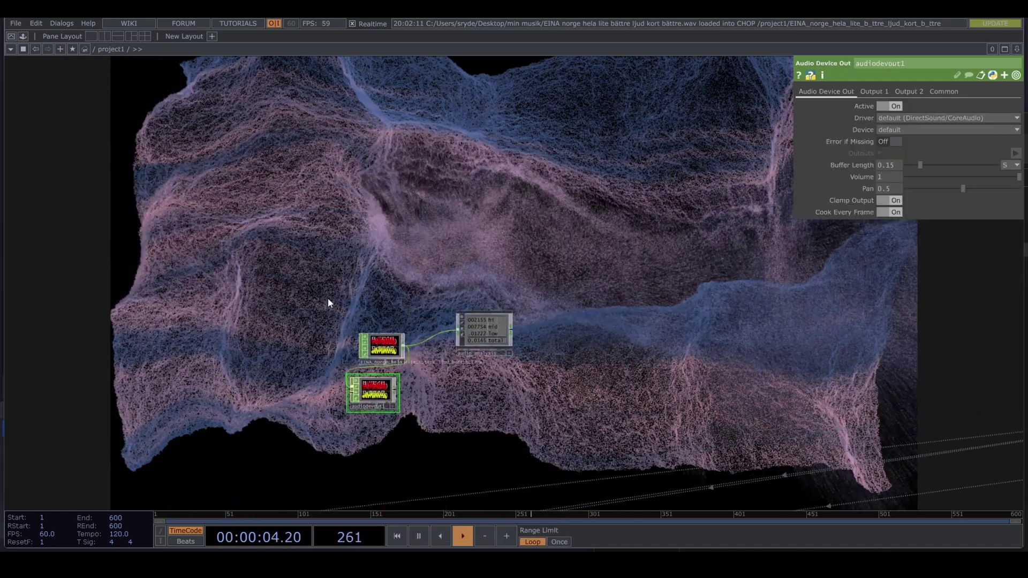
{"action": "left_click_drag", "start_coordinate": [373, 383], "coordinate": [381, 383]}
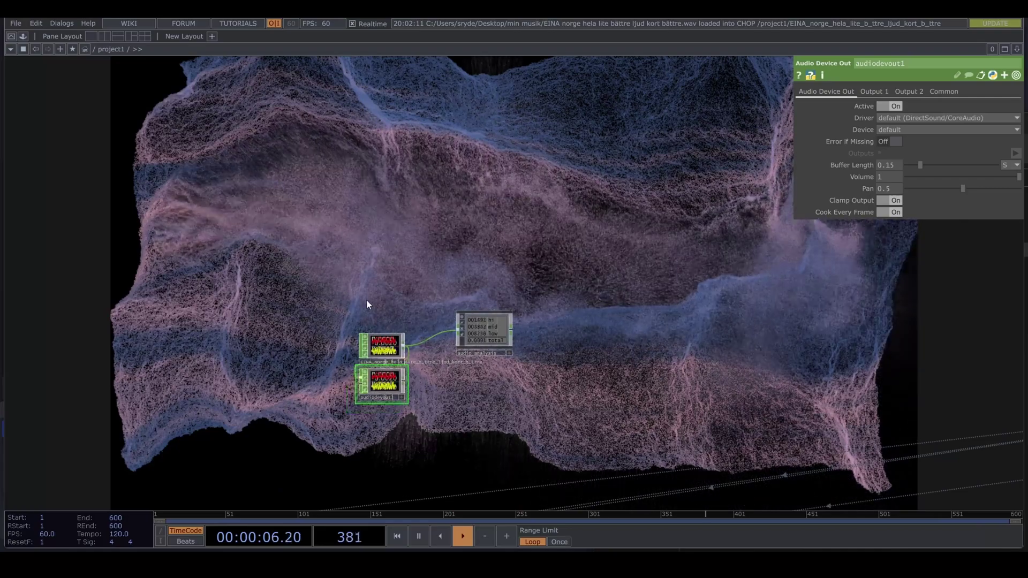
Add a Keyboard In above the Audio File In and export its k1 channel to the audio file's Cue Pulse
{"action": "key", "text": "Tab"}
{"action": "type", "text": "key"}
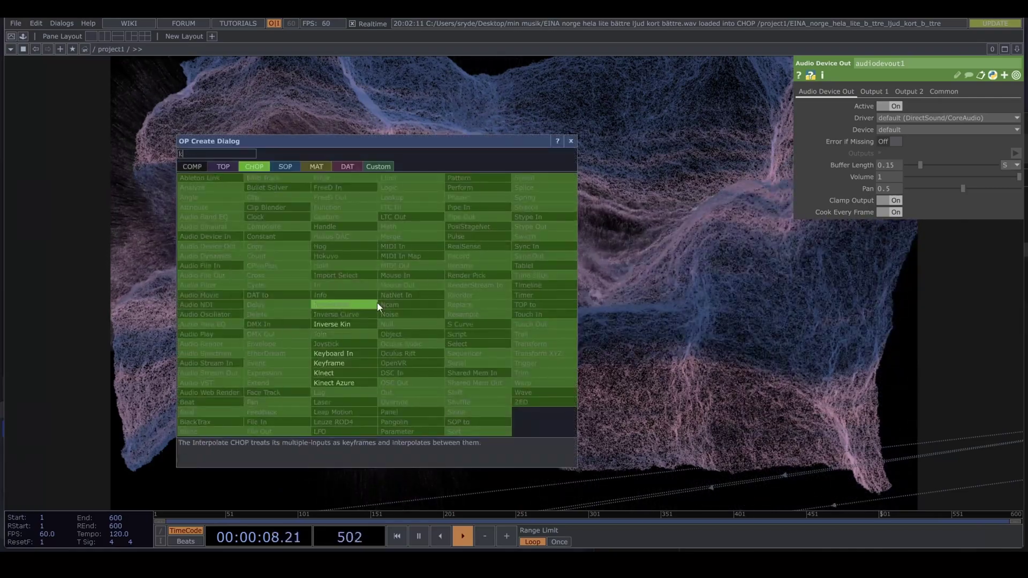
{"action": "left_click", "coordinate": [371, 353]}
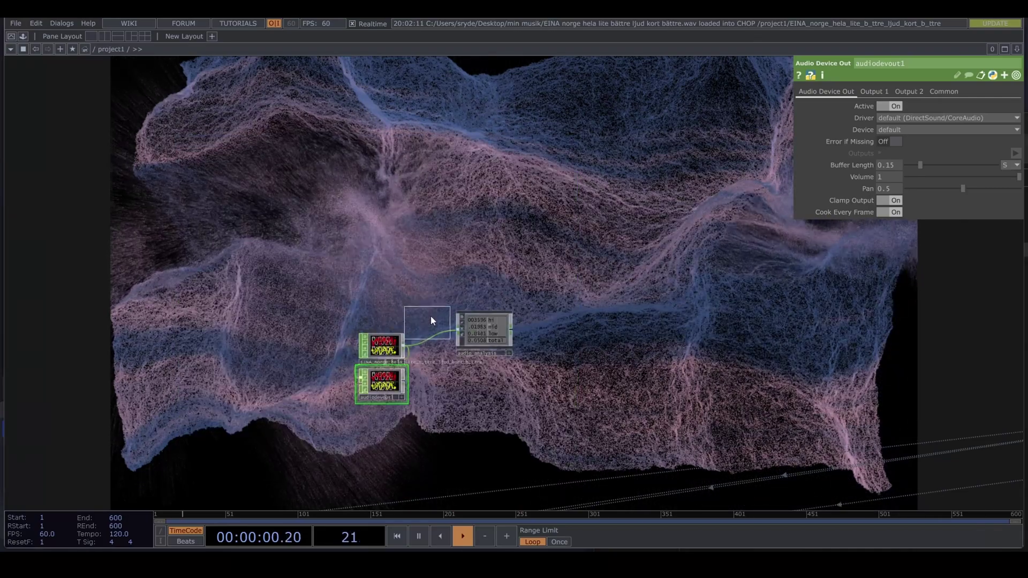
{"action": "left_click", "coordinate": [386, 308]}
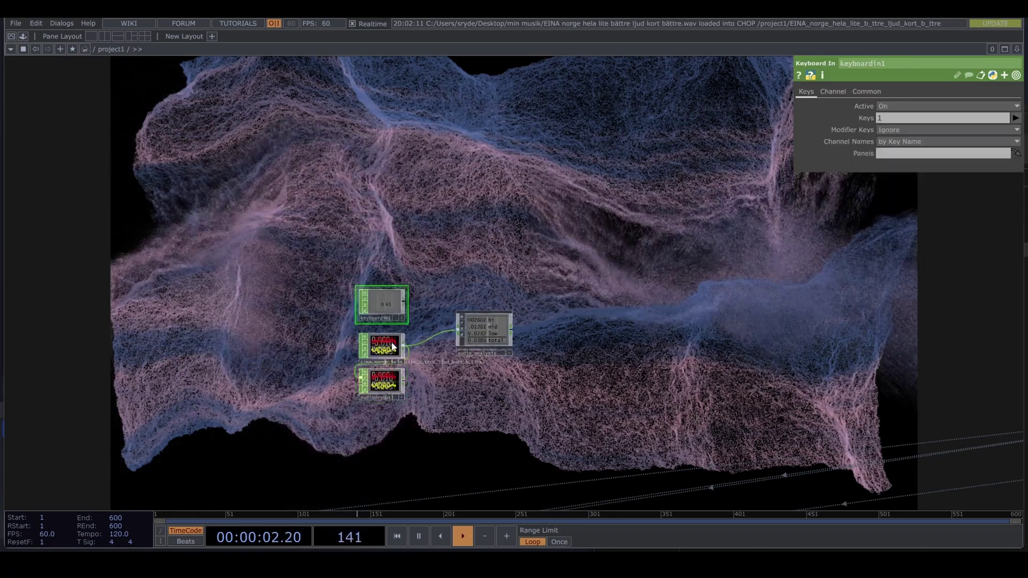
{"action": "scroll", "coordinate": [413, 321], "scroll_direction": "up", "scroll_amount": 4}
{"action": "left_click_drag", "start_coordinate": [393, 321], "coordinate": [927, 165]}
{"action": "left_click", "coordinate": [927, 162]}
{"action": "scroll", "coordinate": [660, 268], "scroll_direction": "down", "scroll_amount": 5}
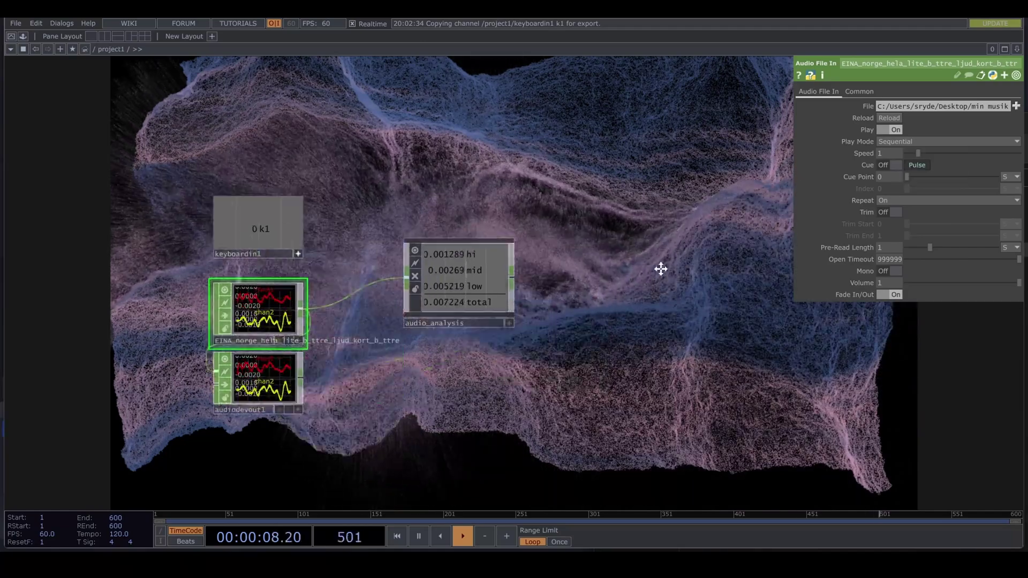
Export the Keyboard In's k1 channel to the Reset Pulse of the speed1 node as well
{"action": "left_click_drag", "start_coordinate": [747, 326], "coordinate": [545, 361]}
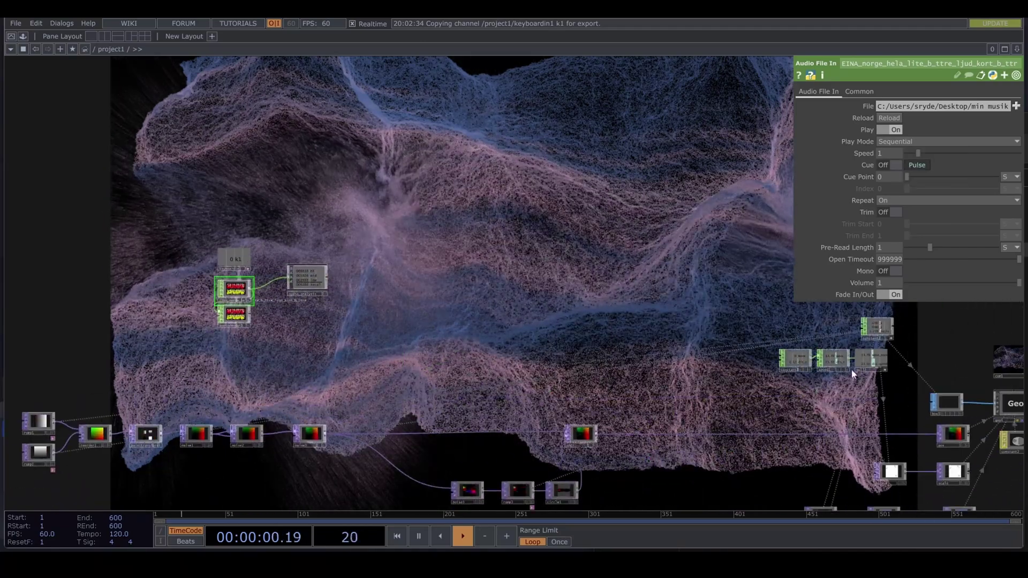
{"action": "left_click", "coordinate": [839, 352]}
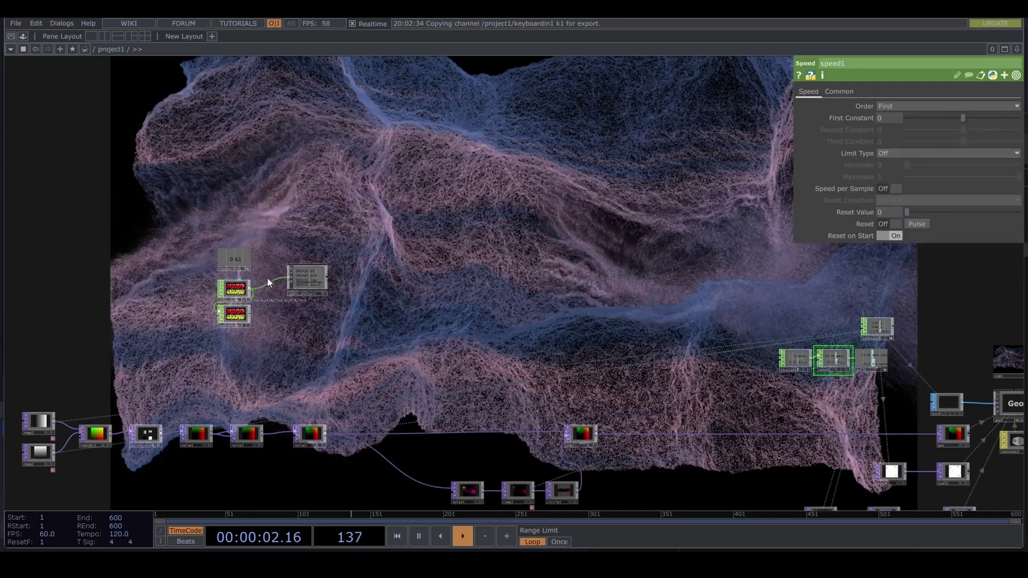
{"action": "left_click_drag", "start_coordinate": [914, 224], "coordinate": [921, 224]}
{"action": "left_click", "coordinate": [927, 221]}
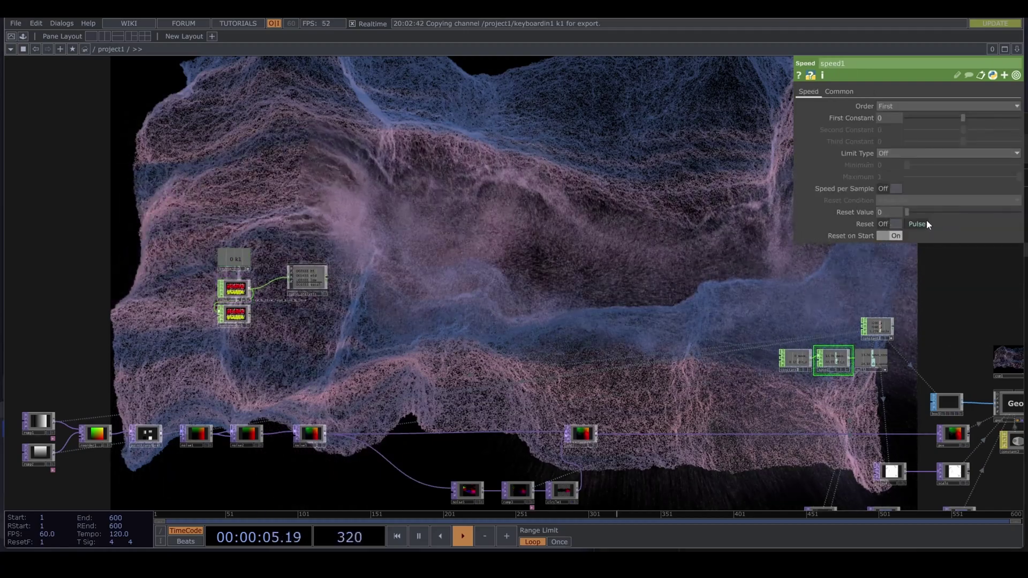
Add a Null connected to the output of audio_analysis
{"action": "left_click", "coordinate": [327, 276]}
{"action": "key", "text": "Tab"}
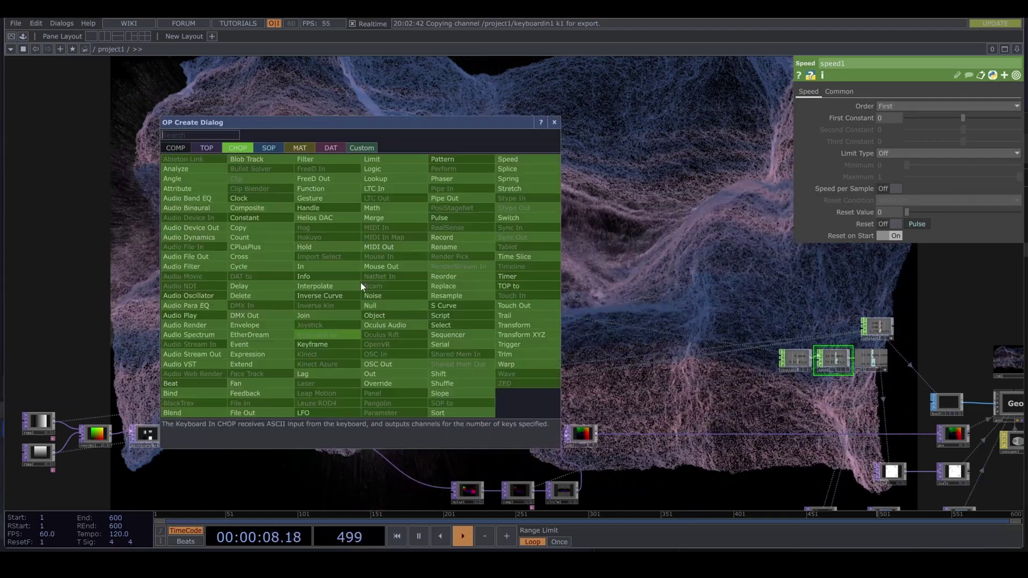
{"action": "left_click", "coordinate": [404, 305]}
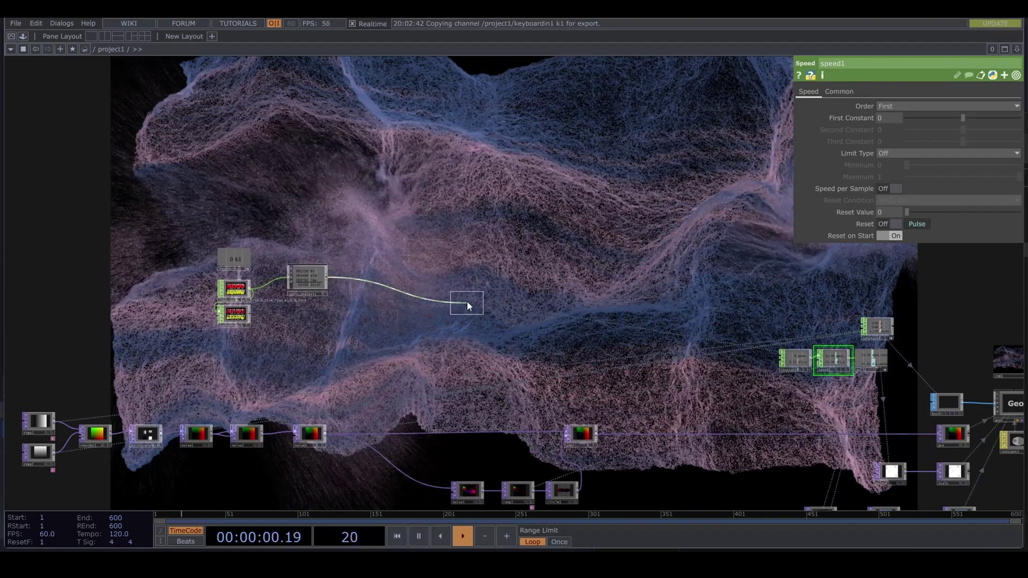
{"action": "left_click", "coordinate": [436, 284]}
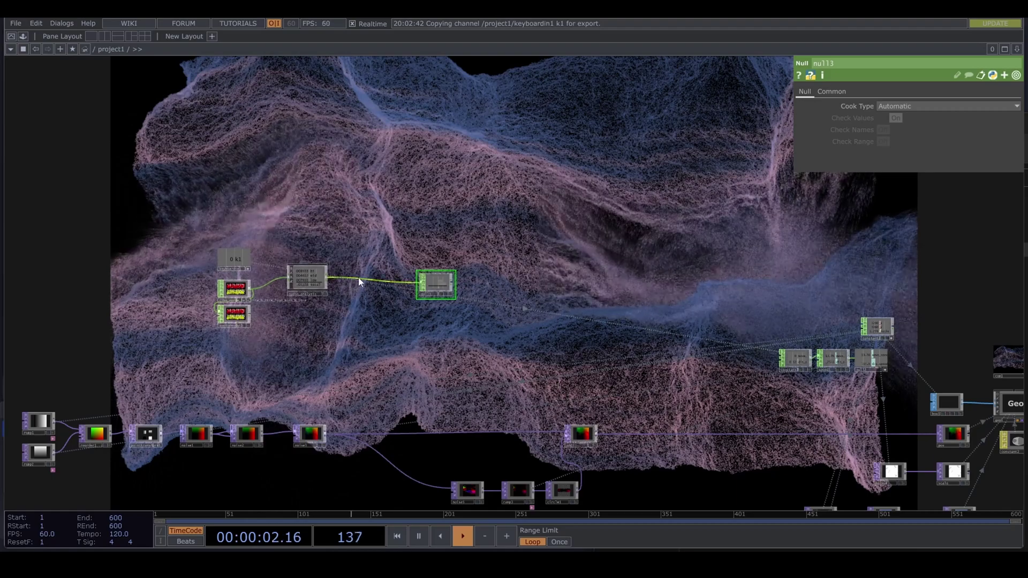
Insert a Lag between audio_analysis and its Null
{"action": "right_click", "coordinate": [358, 277]}
{"action": "left_click", "coordinate": [379, 268]}
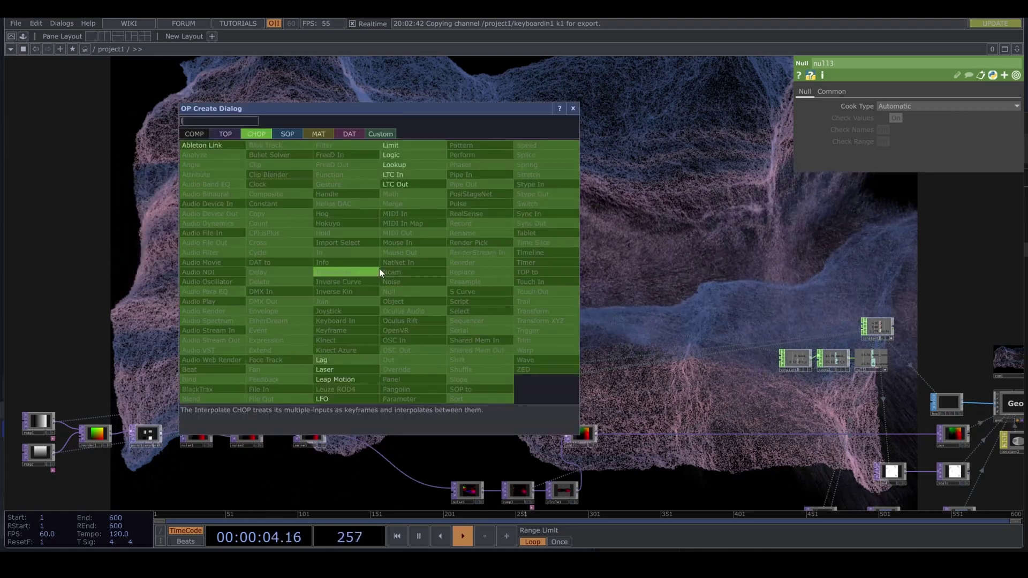
{"action": "left_click", "coordinate": [348, 359]}
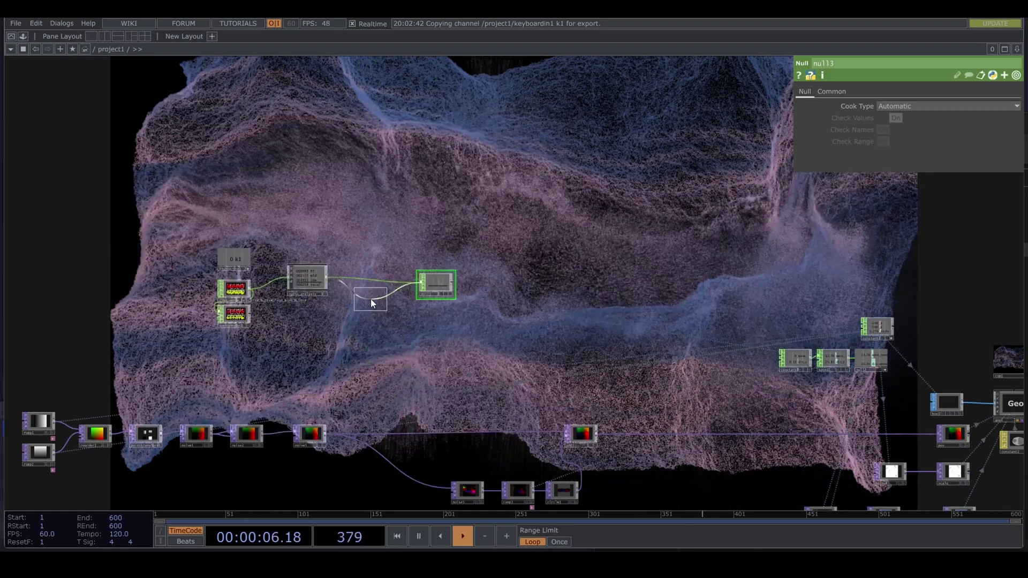
{"action": "left_click", "coordinate": [374, 284]}
{"action": "scroll", "coordinate": [382, 293], "scroll_direction": "up", "scroll_amount": 5}
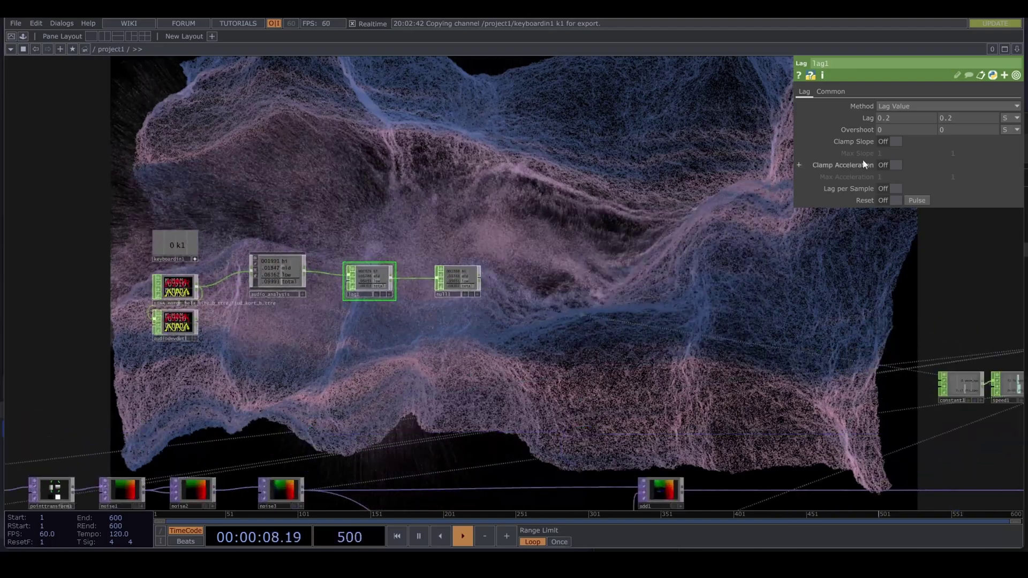
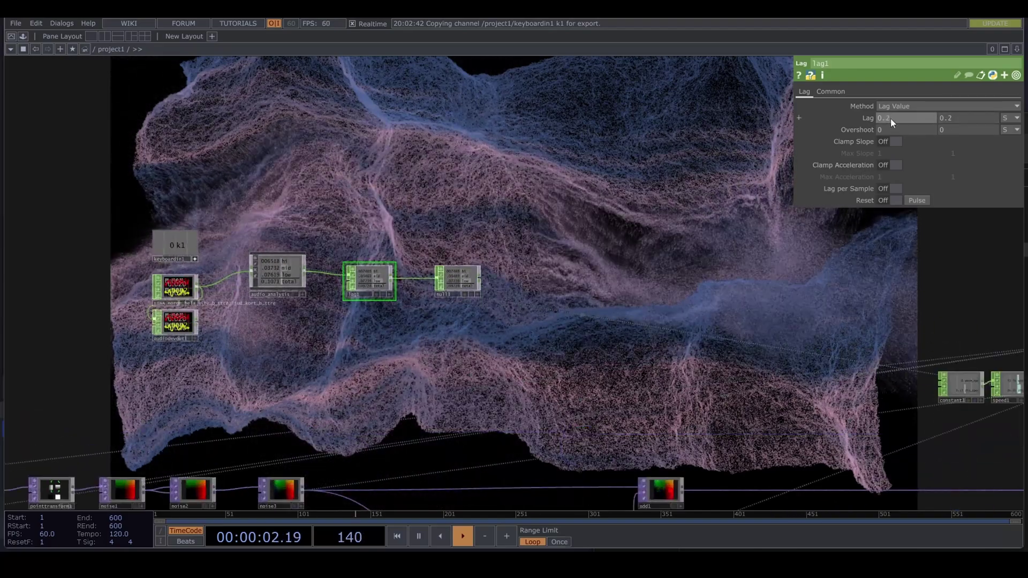
Set the two Lag values of the lag1 node to 0.1 and 1
{"action": "left_click_drag", "start_coordinate": [891, 118], "coordinate": [879, 121]}
{"action": "type", "text": "0.1"}
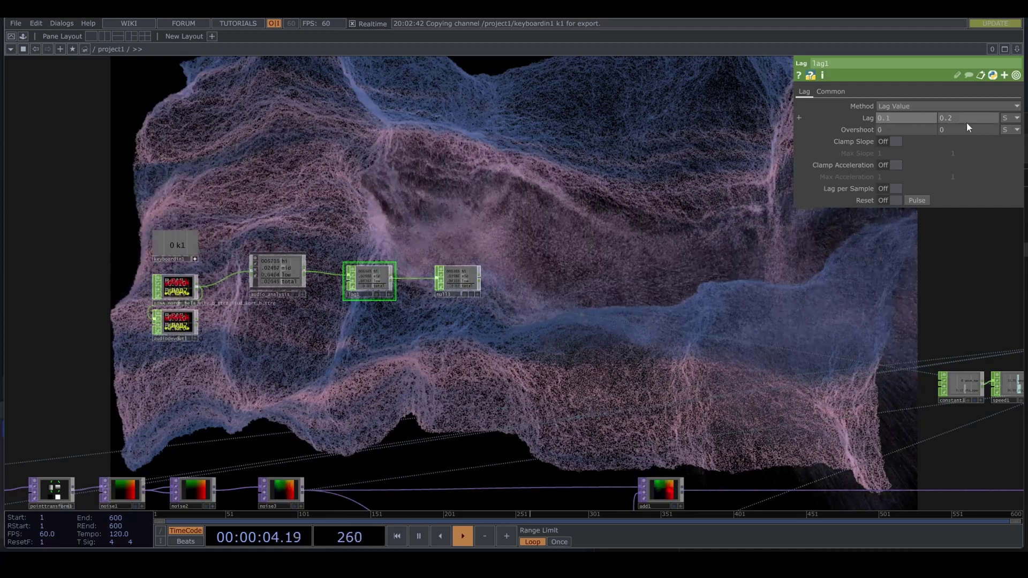
{"action": "left_click_drag", "start_coordinate": [966, 122], "coordinate": [890, 120]}
{"action": "type", "text": "1"}
{"action": "left_click", "coordinate": [534, 261]}
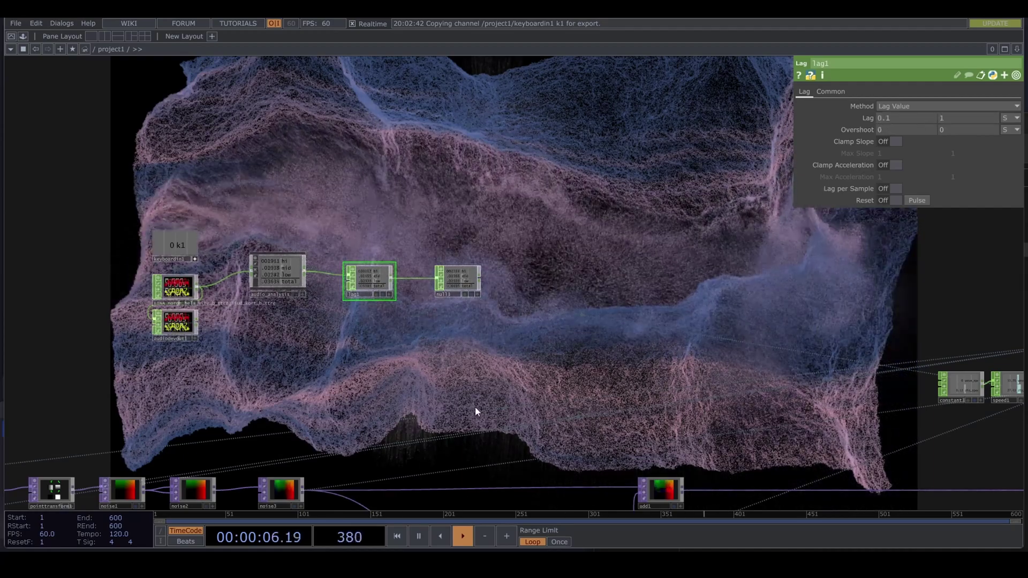
Export the smoothed low channel from null3 to constant3's wave_speed and the mid channel to its dis_speed
{"action": "scroll", "coordinate": [476, 406], "scroll_direction": "down", "scroll_amount": 3}
{"action": "left_click_drag", "start_coordinate": [476, 406], "coordinate": [499, 362]}
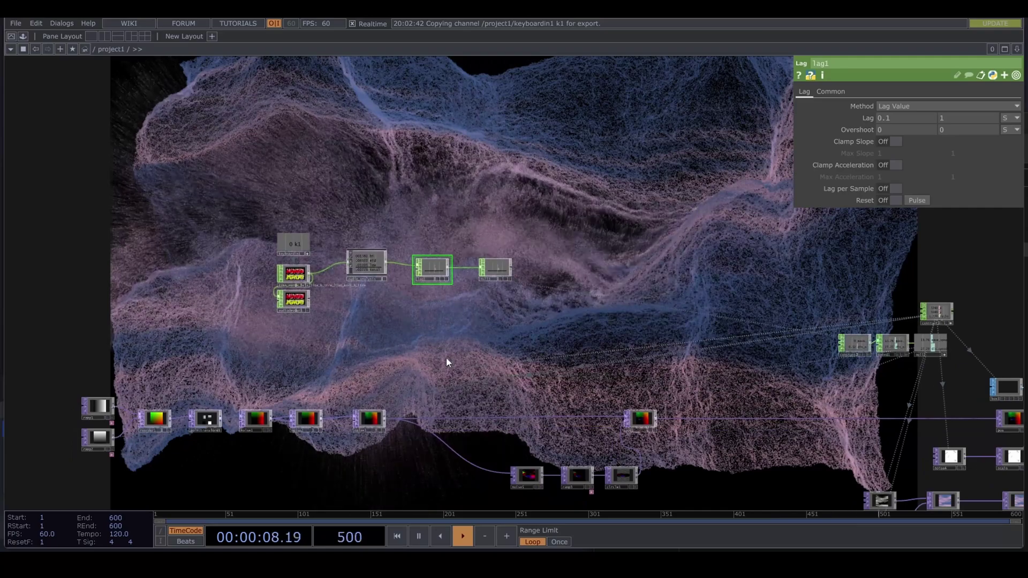
{"action": "left_click", "coordinate": [860, 343]}
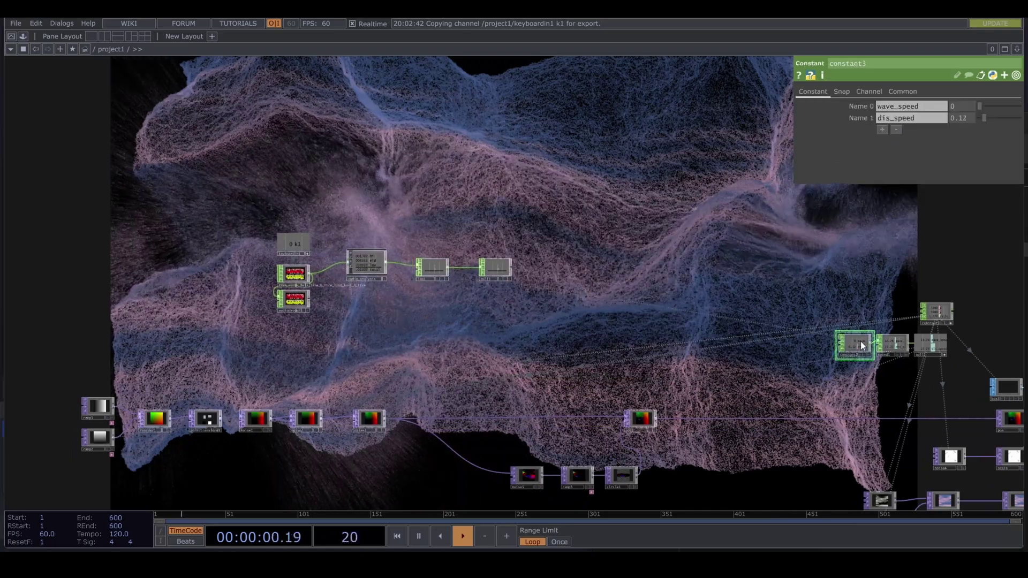
{"action": "scroll", "coordinate": [543, 271], "scroll_direction": "up", "scroll_amount": 4}
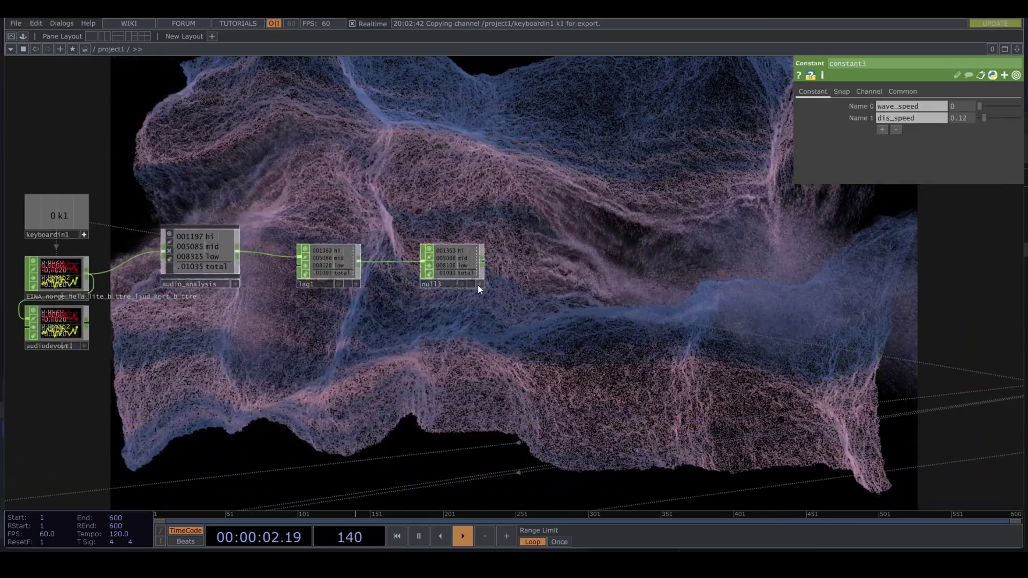
{"action": "left_click", "coordinate": [478, 285]}
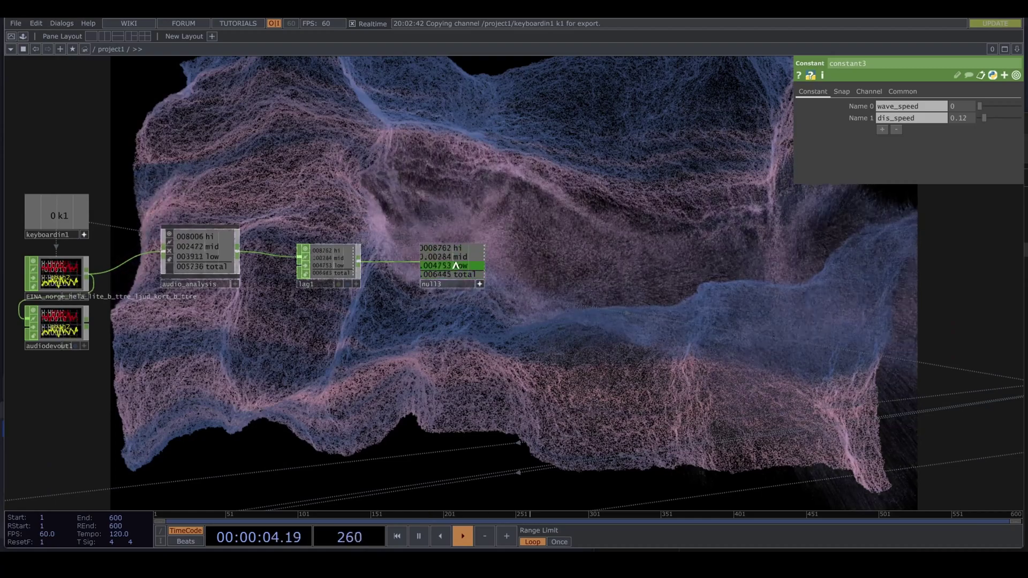
{"action": "left_click_drag", "start_coordinate": [455, 267], "coordinate": [967, 106]}
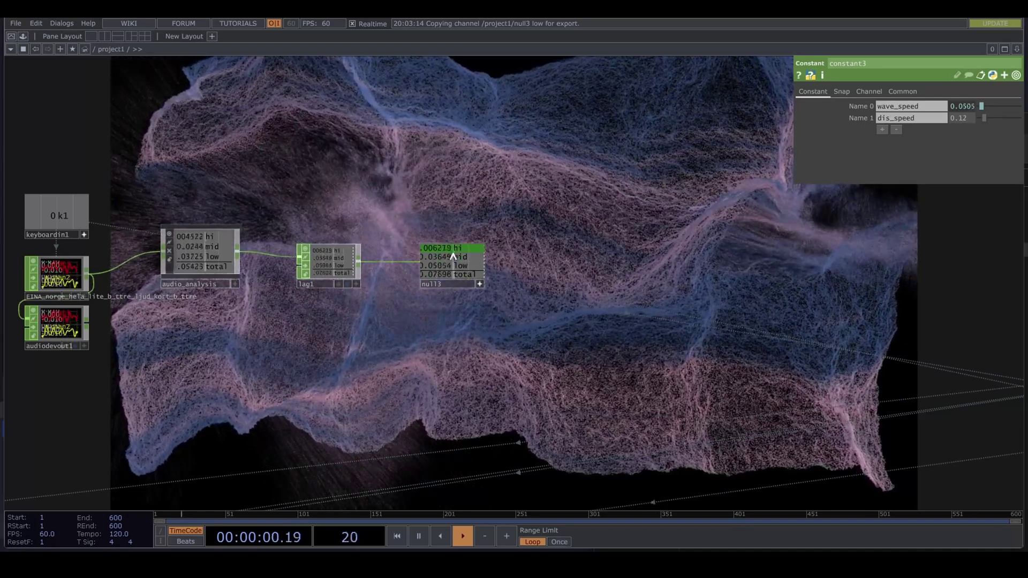
{"action": "left_click_drag", "start_coordinate": [454, 257], "coordinate": [972, 117]}
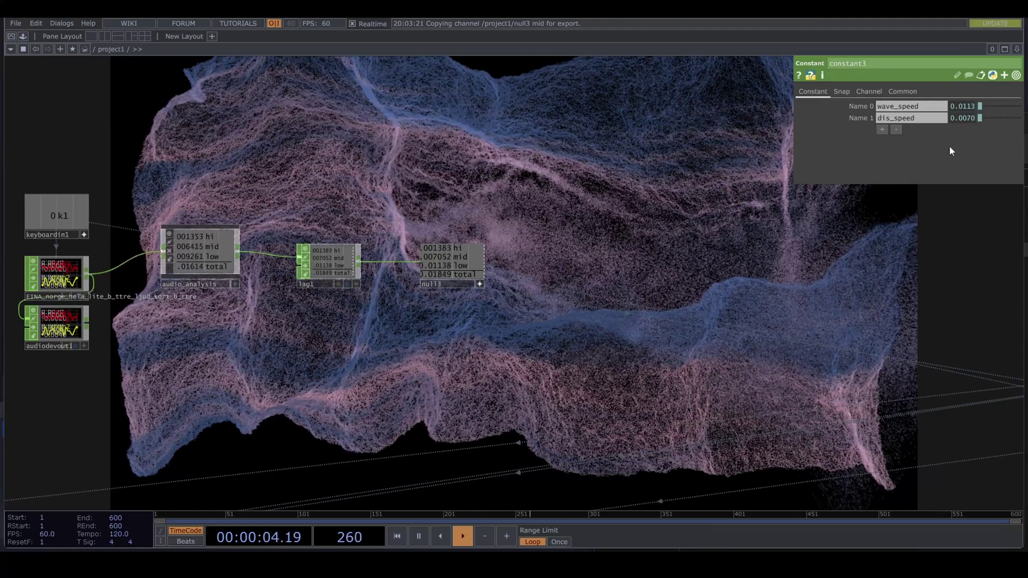
Try raising the Amplitude of the noise5 node to 0.81
{"action": "scroll", "coordinate": [609, 351], "scroll_direction": "down", "scroll_amount": 4}
{"action": "left_click_drag", "start_coordinate": [629, 385], "coordinate": [663, 300]}
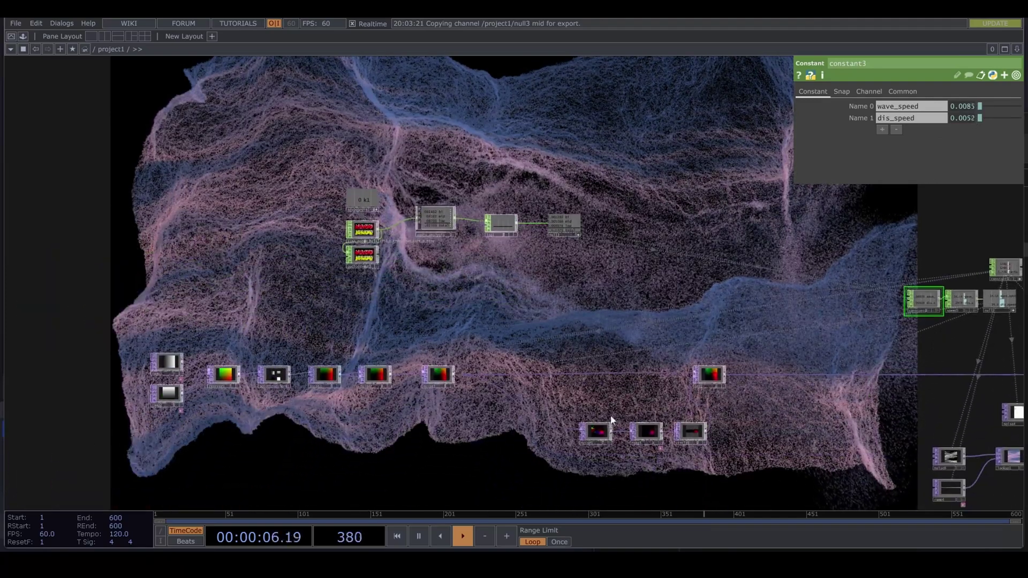
{"action": "left_click", "coordinate": [597, 437]}
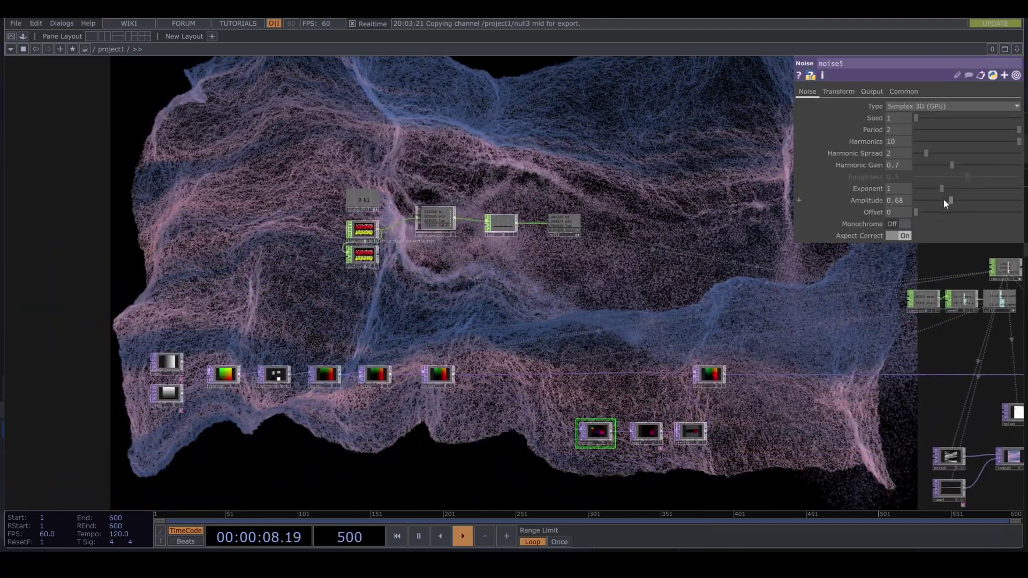
{"action": "left_click_drag", "start_coordinate": [949, 200], "coordinate": [956, 203]}
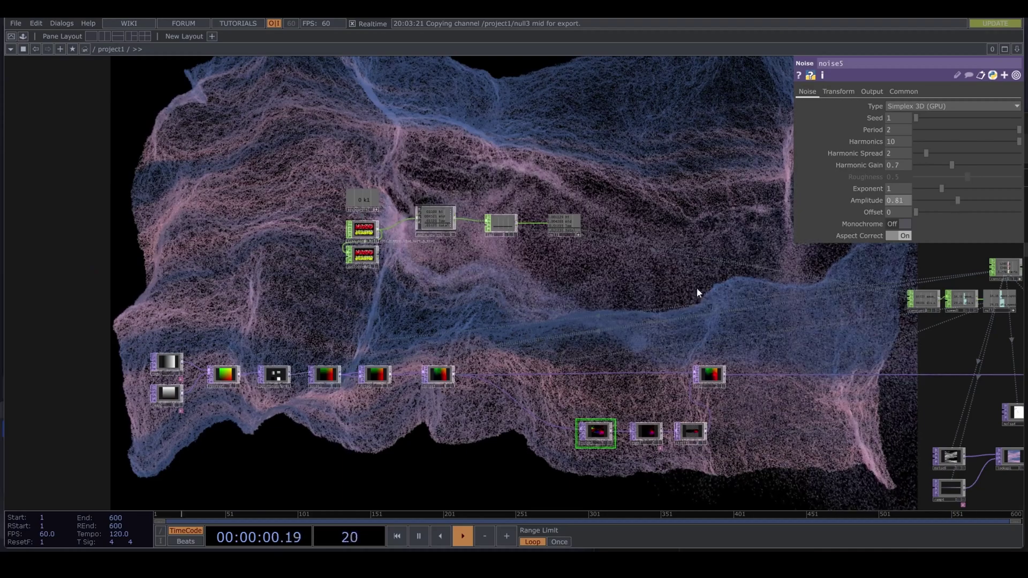
Add an Info CHOP fed by the Audio File In and limit its Scope to fraction
{"action": "scroll", "coordinate": [376, 349], "scroll_direction": "up", "scroll_amount": 5}
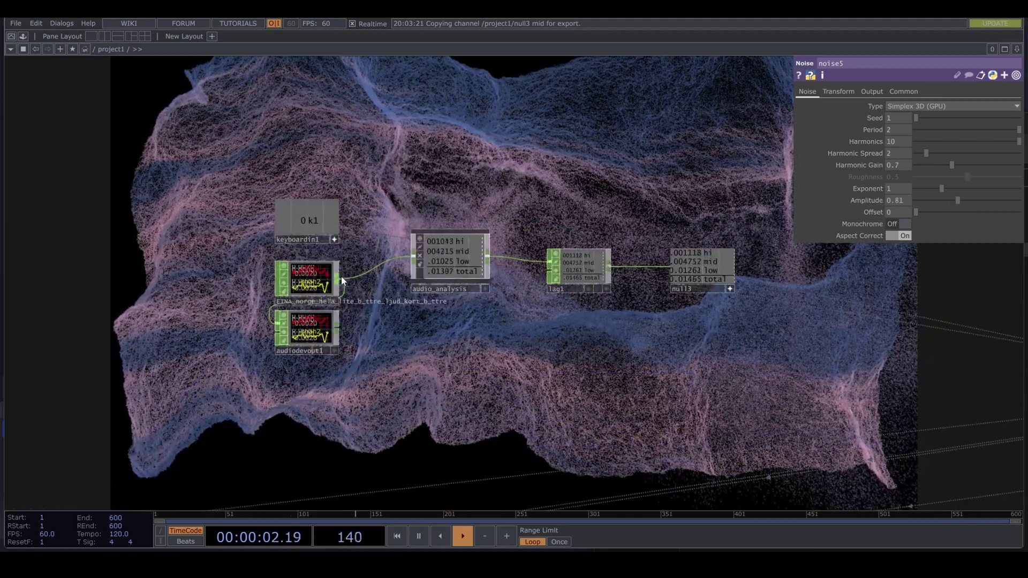
{"action": "left_click", "coordinate": [336, 277]}
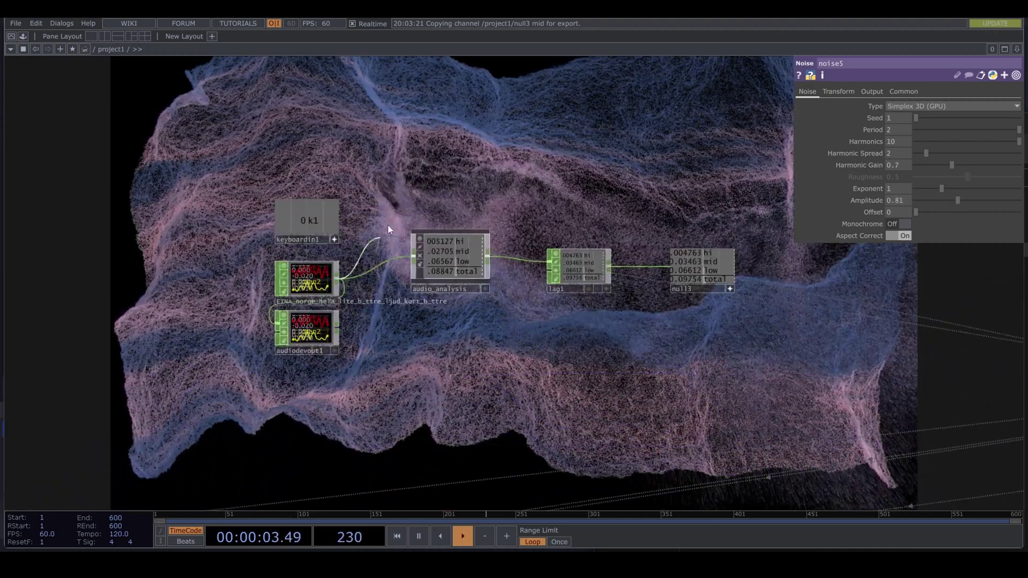
{"action": "left_click", "coordinate": [415, 194]}
{"action": "type", "text": "inf"}
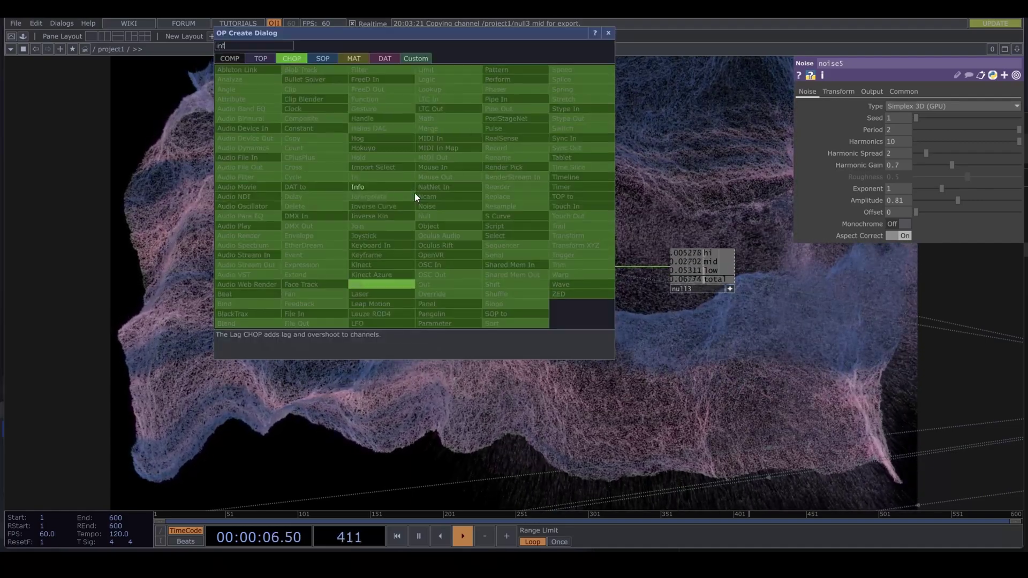
{"action": "key", "text": "Return"}
{"action": "left_click", "coordinate": [450, 193]}
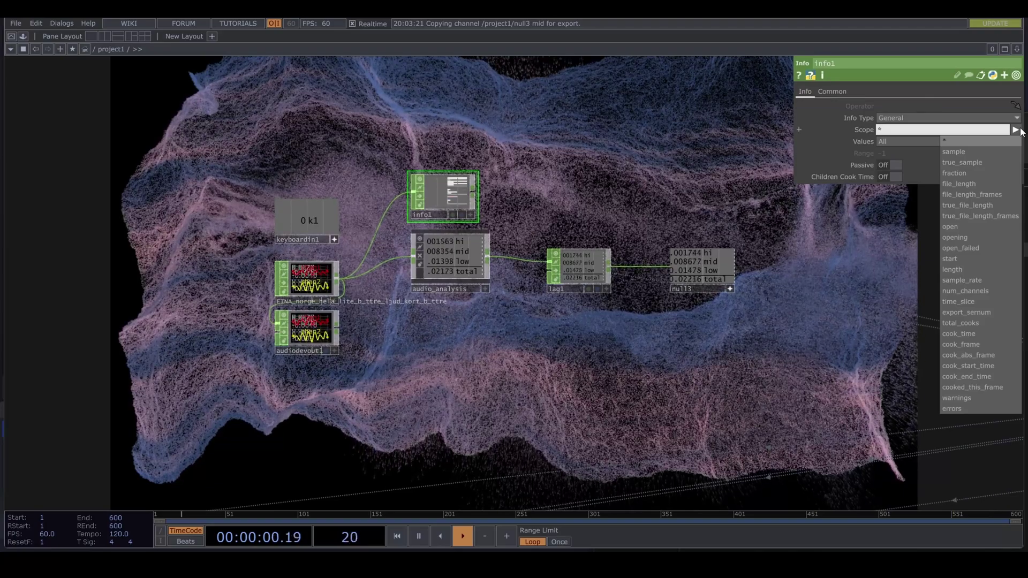
{"action": "left_click", "coordinate": [974, 171]}
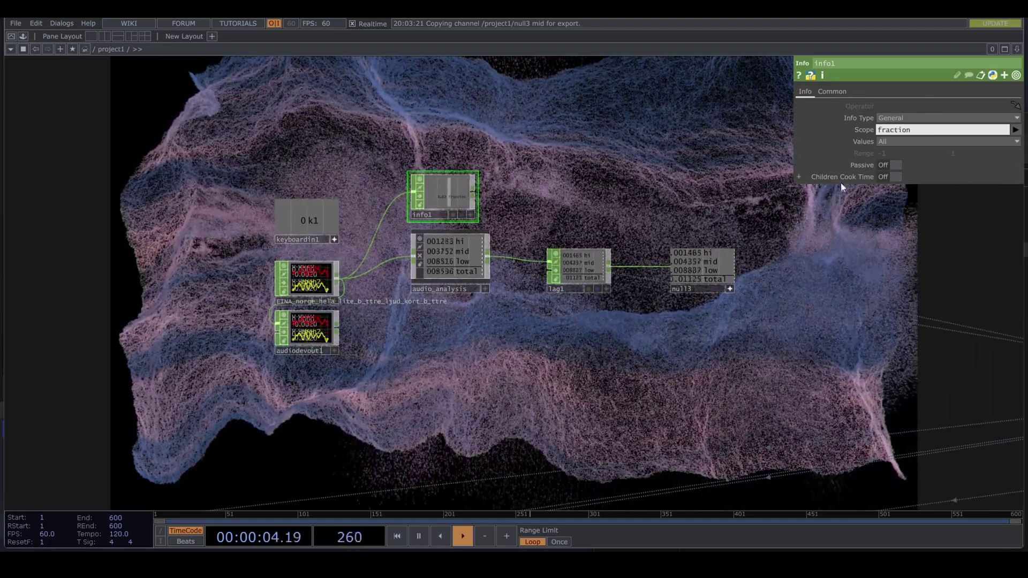
Connect a Null to the Info node's output and place it above null3
{"action": "left_click", "coordinate": [475, 191]}
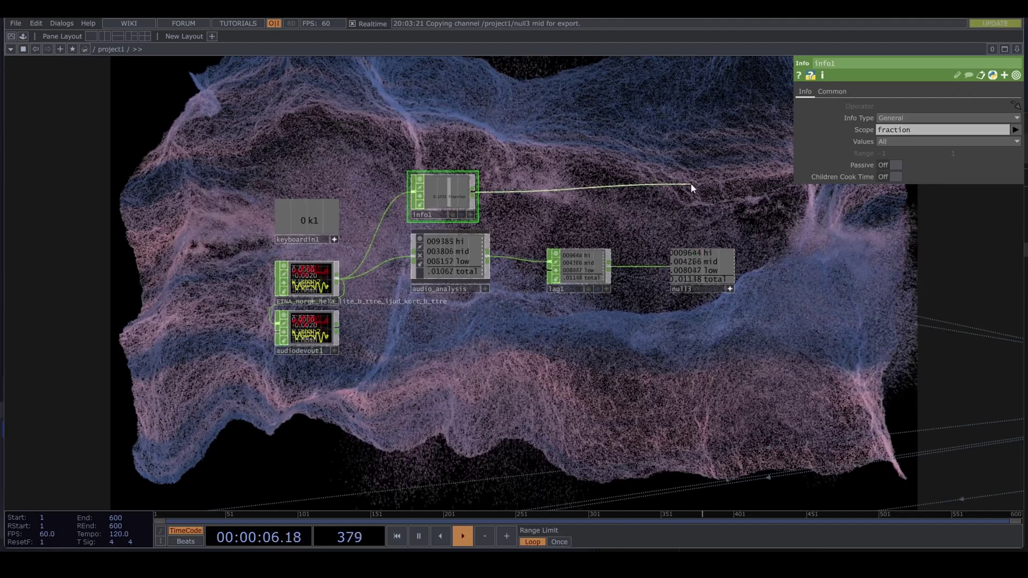
{"action": "left_click", "coordinate": [690, 188]}
{"action": "type", "text": "nul"}
{"action": "key", "text": "Return"}
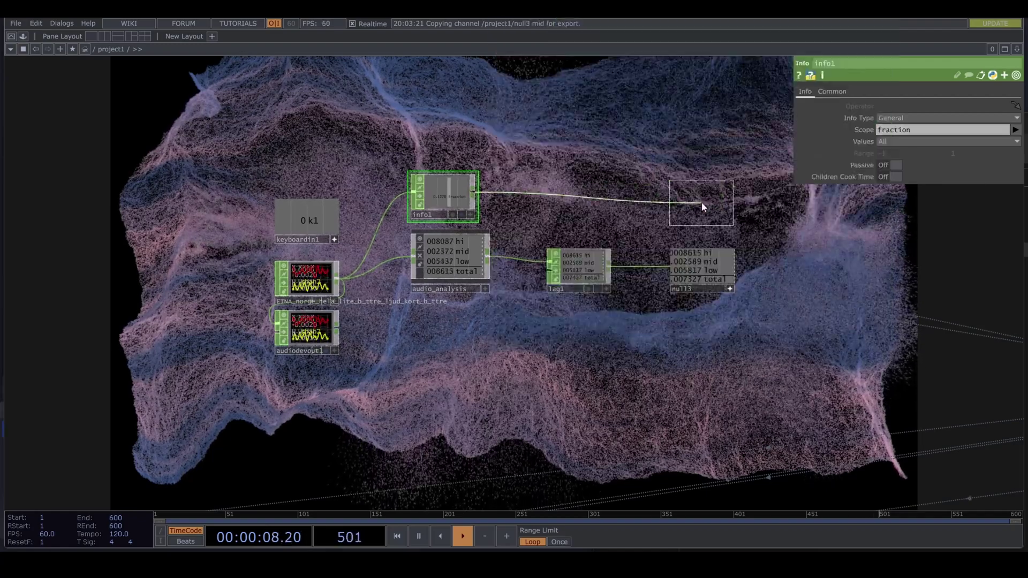
{"action": "left_click", "coordinate": [704, 199]}
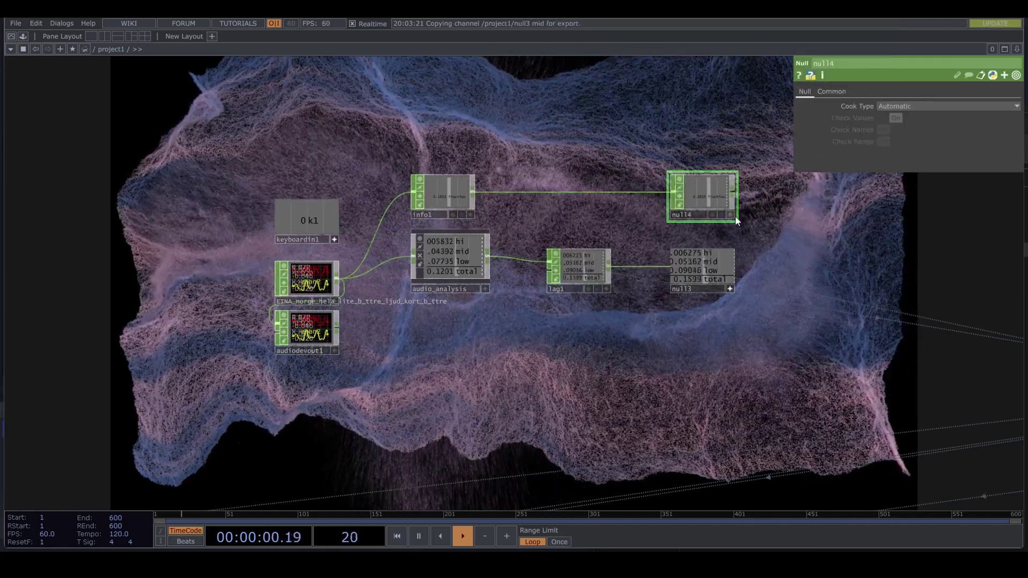
Export the fraction channel of null4 to the Amplitude of the noise5 node
{"action": "scroll", "coordinate": [773, 240], "scroll_direction": "down", "scroll_amount": 2}
{"action": "scroll", "coordinate": [774, 241], "scroll_direction": "down", "scroll_amount": 2}
{"action": "left_click_drag", "start_coordinate": [672, 323], "coordinate": [490, 250]}
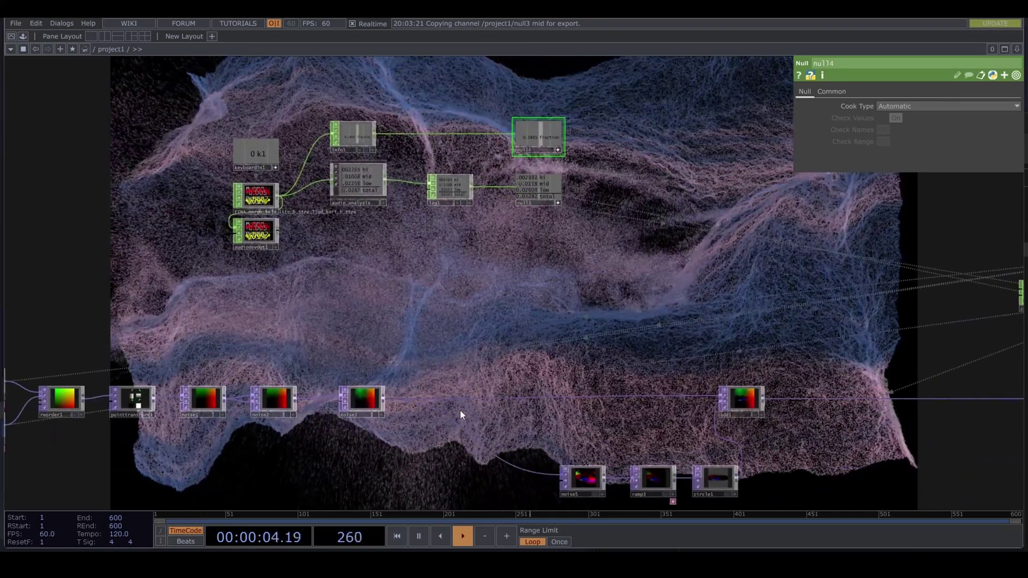
{"action": "left_click", "coordinate": [578, 483]}
{"action": "left_click_drag", "start_coordinate": [555, 217], "coordinate": [545, 322]}
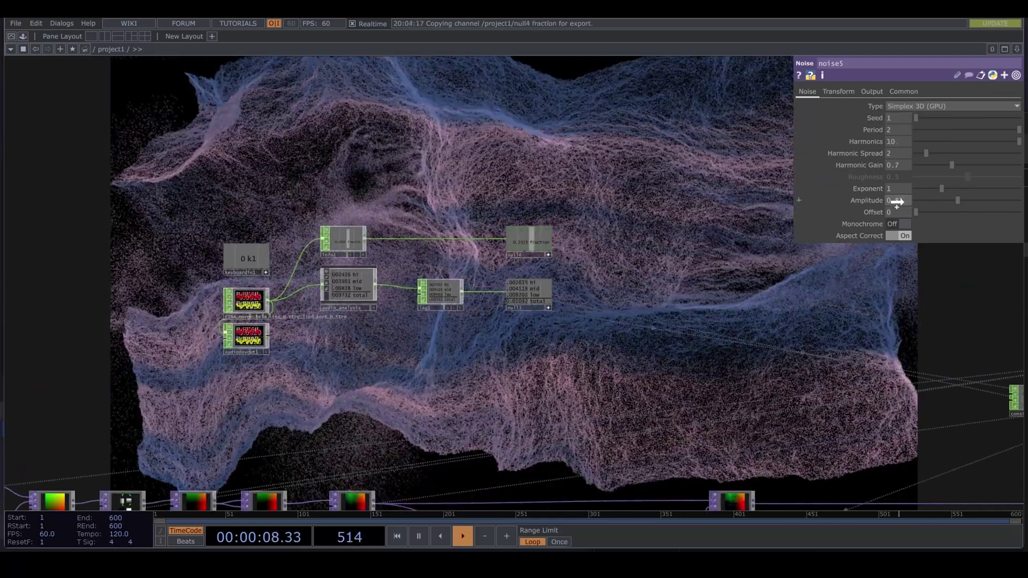
{"action": "left_click_drag", "start_coordinate": [897, 201], "coordinate": [903, 200]}
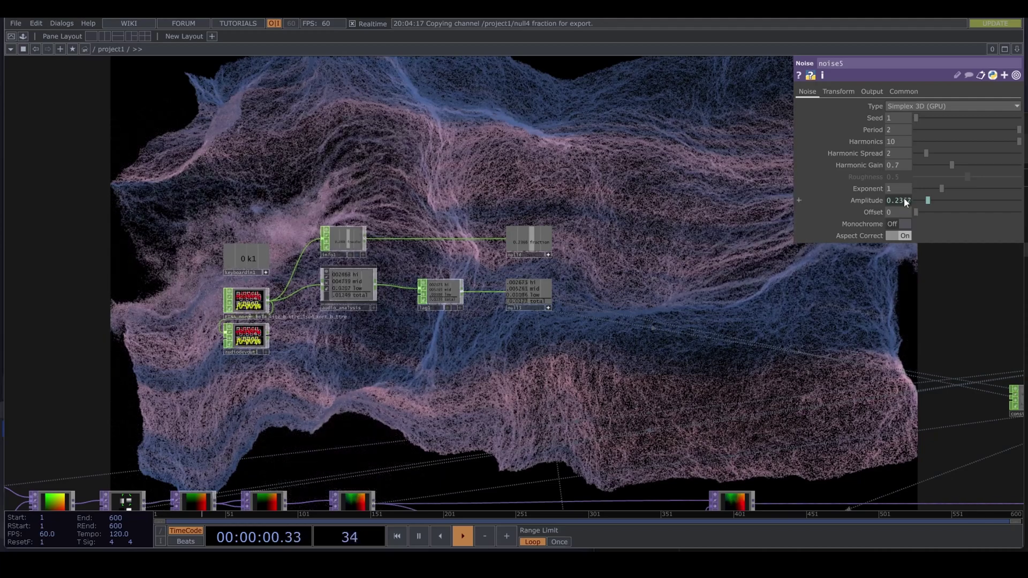
Multiply noise5's Amplitude expression by 2 so it reads op('null4')['fraction']*2
{"action": "left_click", "coordinate": [904, 200]}
{"action": "left_click_drag", "start_coordinate": [872, 214], "coordinate": [974, 218]}
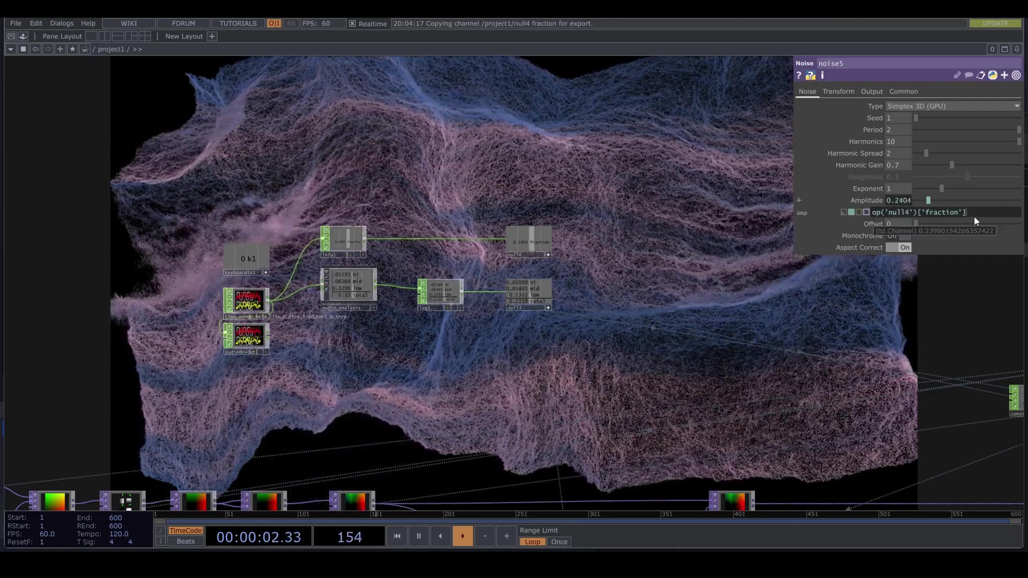
{"action": "type", "text": "*2"}
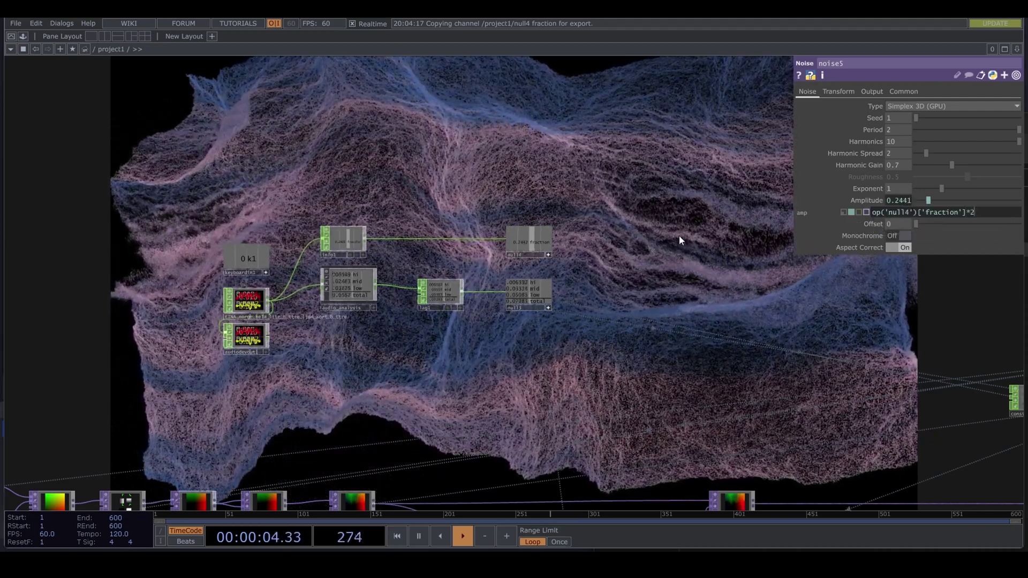
{"action": "key", "text": "Return"}
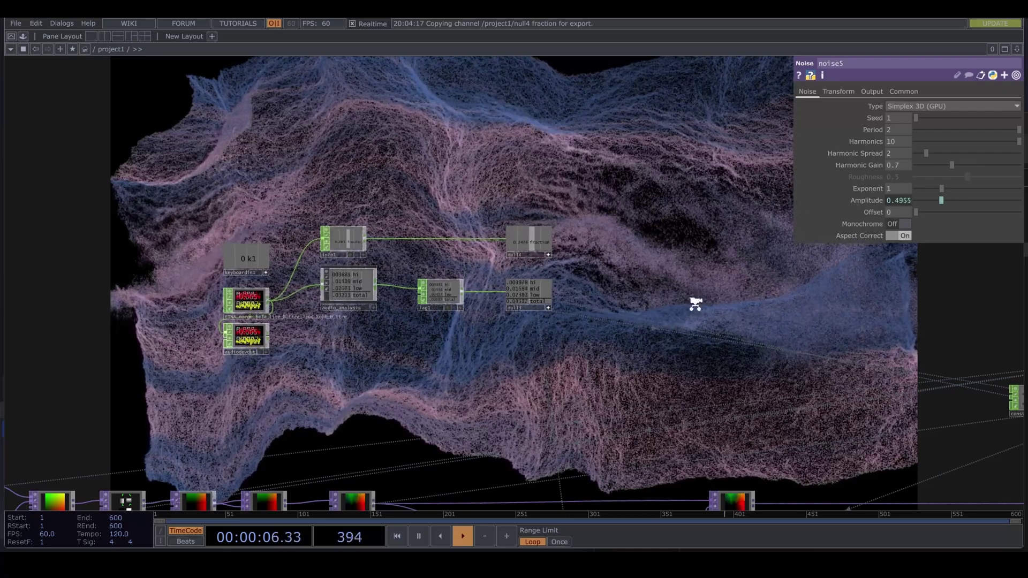
Change the Type of the ramp3 node to Circular
{"action": "scroll", "coordinate": [683, 315], "scroll_direction": "down", "scroll_amount": 4}
{"action": "left_click_drag", "start_coordinate": [679, 315], "coordinate": [669, 211]}
{"action": "scroll", "coordinate": [713, 367], "scroll_direction": "up", "scroll_amount": 4}
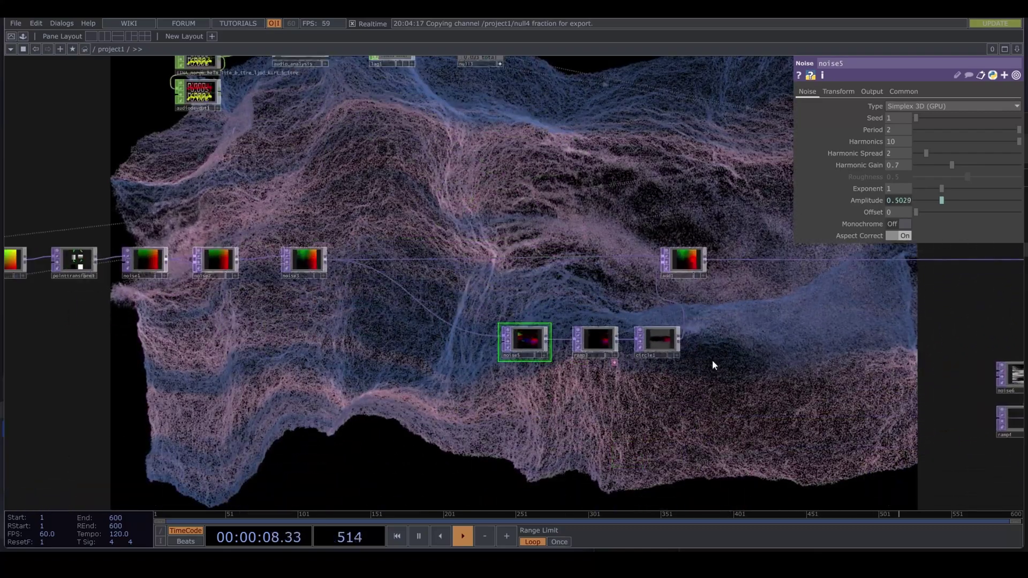
{"action": "scroll", "coordinate": [630, 355], "scroll_direction": "up", "scroll_amount": 2}
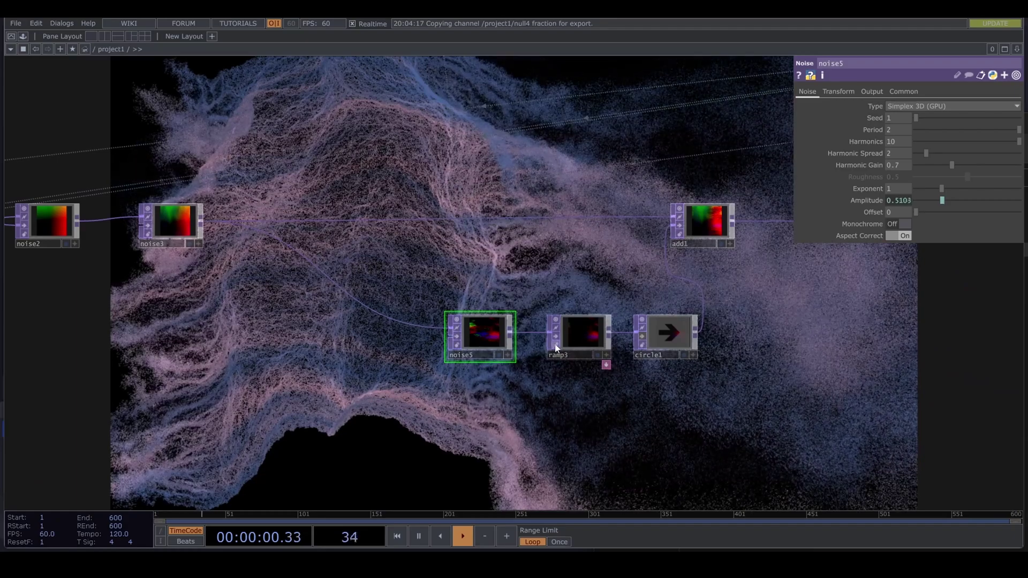
{"action": "left_click", "coordinate": [580, 344]}
{"action": "left_click", "coordinate": [924, 179]}
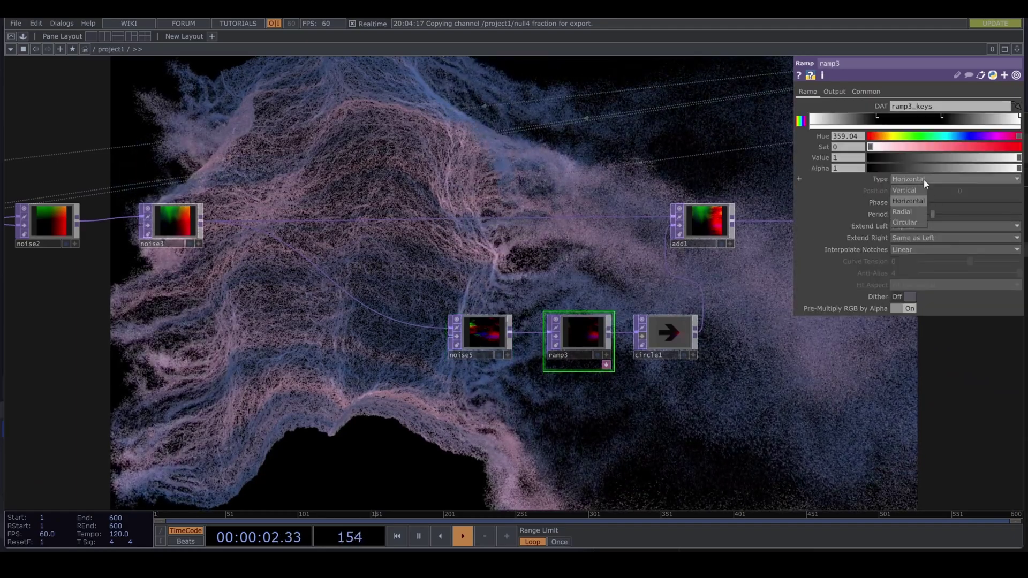
{"action": "left_click", "coordinate": [914, 224]}
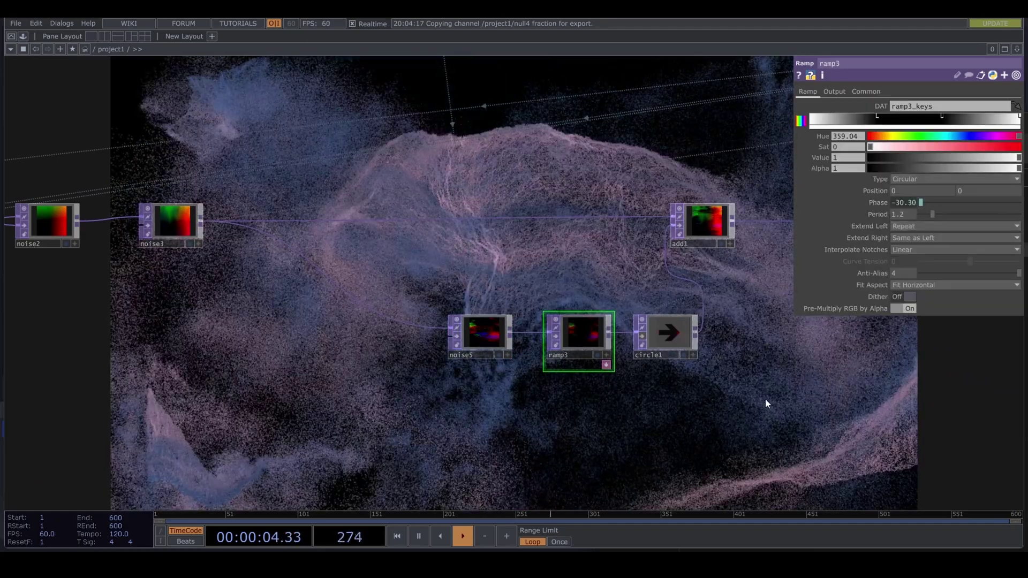
Set the Extend Left option of ramp3 to Mirror
{"action": "scroll", "coordinate": [766, 391], "scroll_direction": "down", "scroll_amount": 2}
{"action": "scroll", "coordinate": [767, 381], "scroll_direction": "up", "scroll_amount": 2}
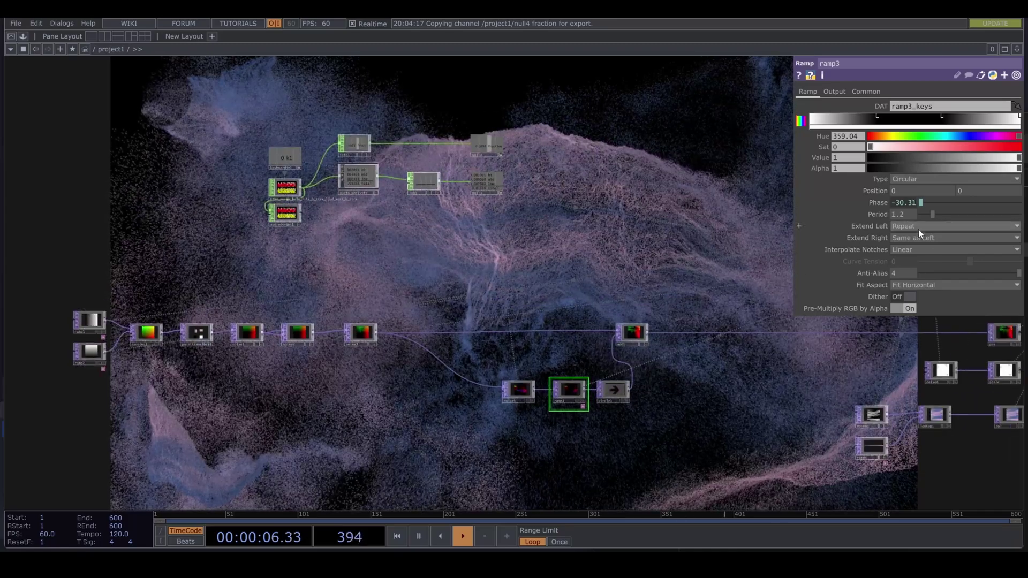
{"action": "left_click", "coordinate": [918, 227]}
{"action": "left_click", "coordinate": [902, 280]}
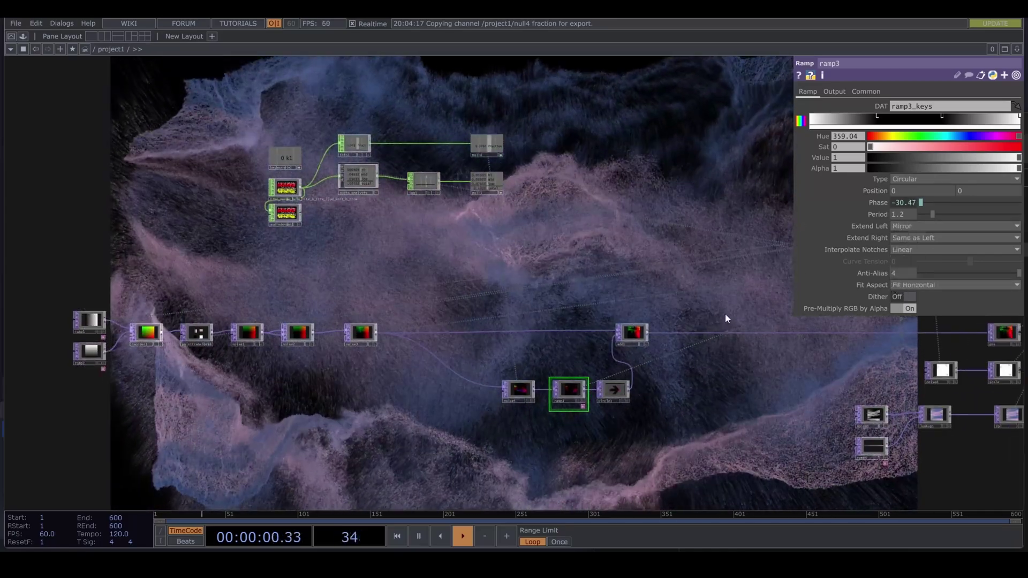
Raise the Amplitude of the noise3 node to 0.52
{"action": "scroll", "coordinate": [725, 313], "scroll_direction": "down", "scroll_amount": 5}
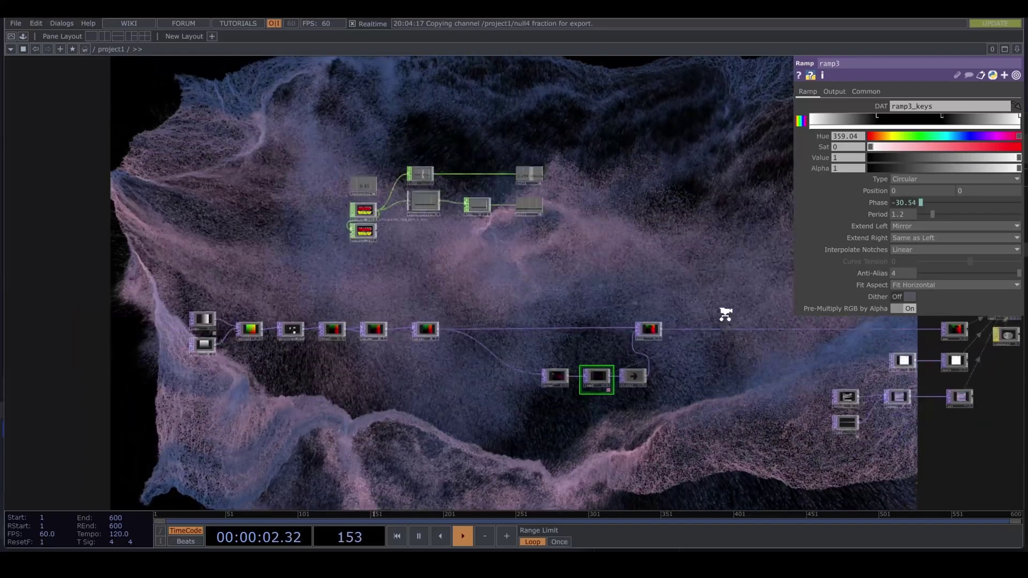
{"action": "scroll", "coordinate": [725, 314], "scroll_direction": "down", "scroll_amount": 2}
{"action": "left_click_drag", "start_coordinate": [730, 381], "coordinate": [424, 442]}
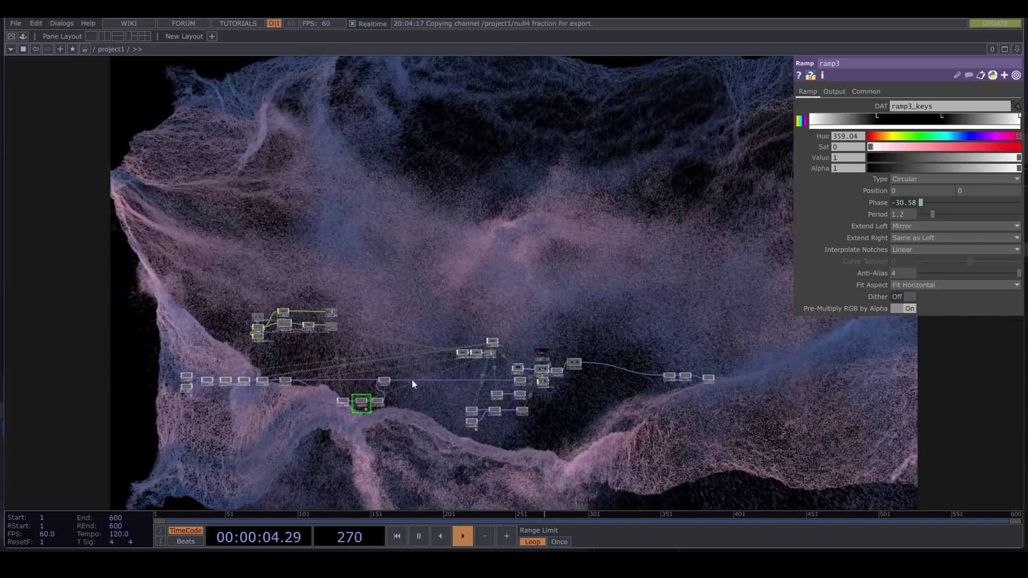
{"action": "scroll", "coordinate": [400, 347], "scroll_direction": "up", "scroll_amount": 2}
{"action": "scroll", "coordinate": [400, 347], "scroll_direction": "up", "scroll_amount": 3}
{"action": "left_click_drag", "start_coordinate": [376, 368], "coordinate": [478, 355]}
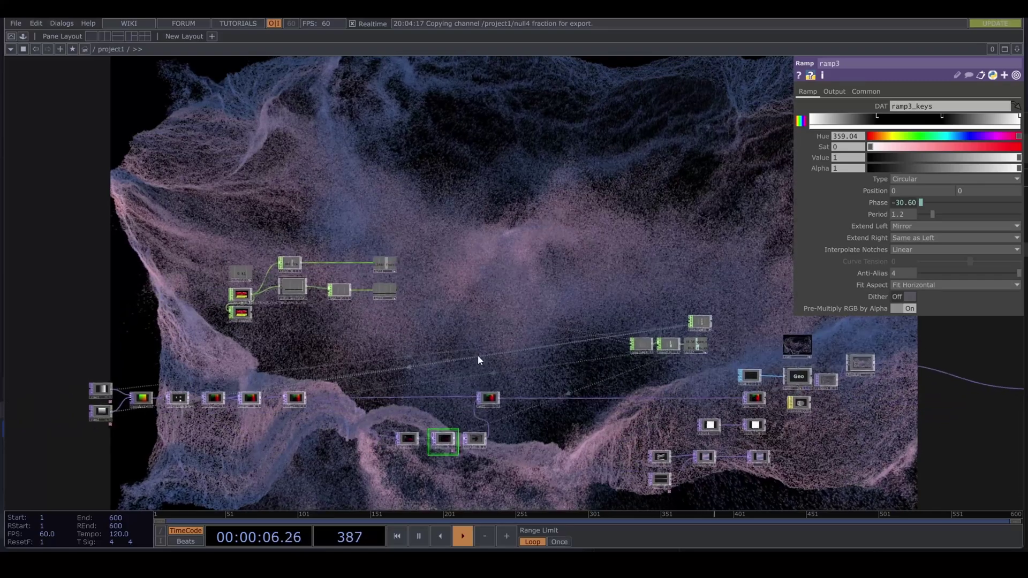
{"action": "left_click", "coordinate": [303, 397]}
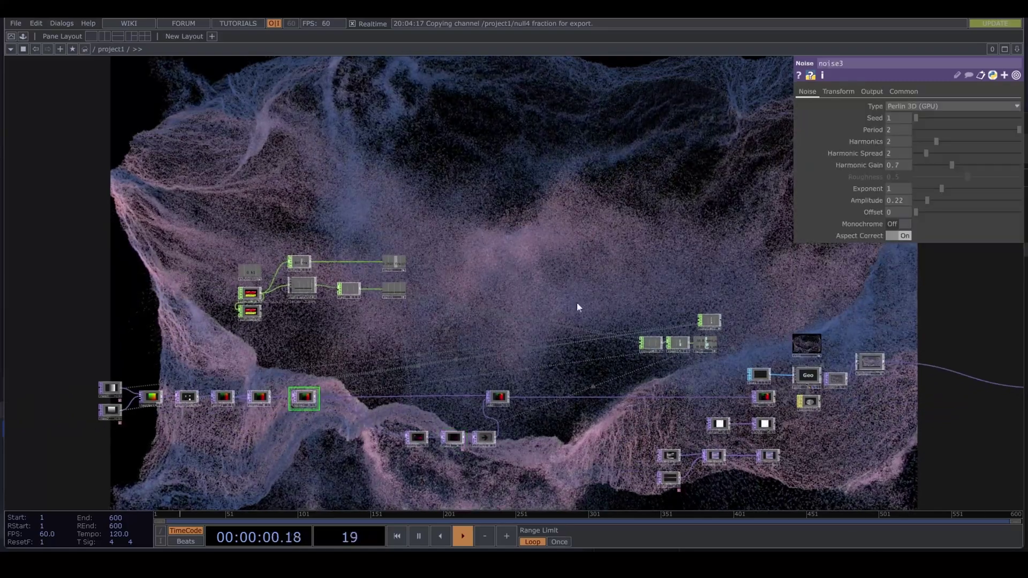
{"action": "left_click_drag", "start_coordinate": [930, 200], "coordinate": [942, 198]}
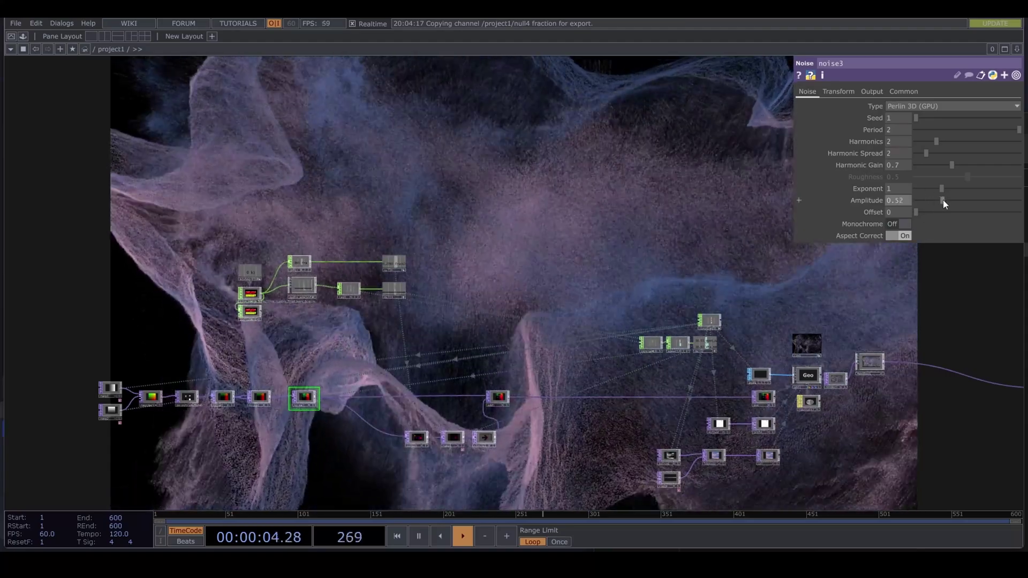
Multiply the wave_speed expression of constant3 by 2 so it reads op('null3')['low']*2
{"action": "scroll", "coordinate": [299, 422], "scroll_direction": "up", "scroll_amount": 5}
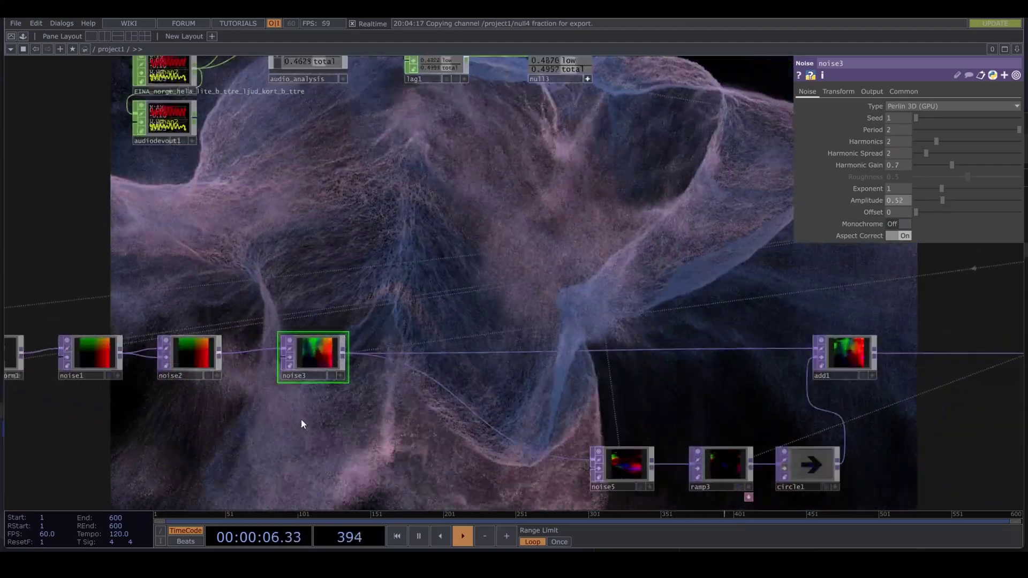
{"action": "left_click_drag", "start_coordinate": [592, 239], "coordinate": [131, 339]}
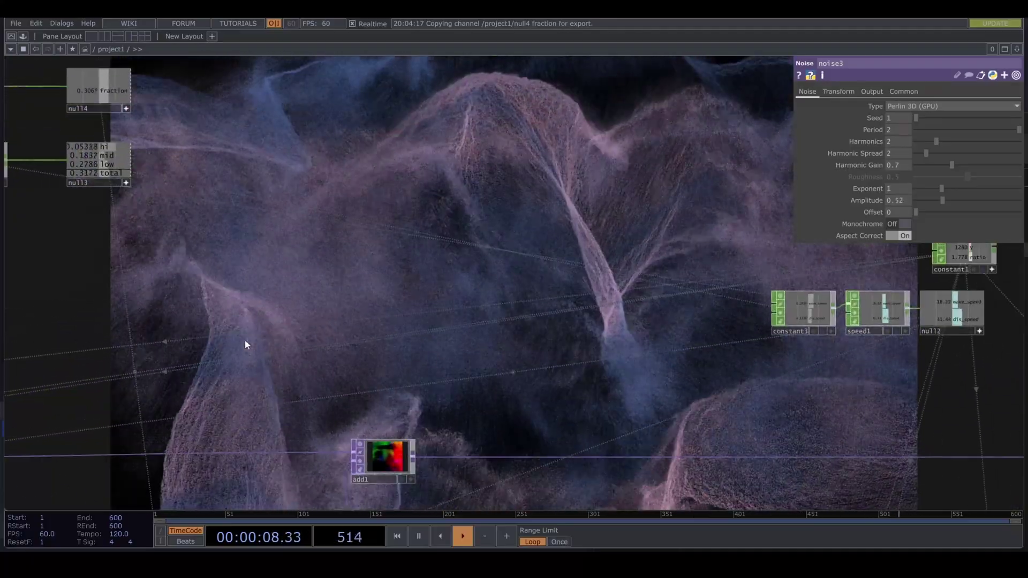
{"action": "scroll", "coordinate": [296, 331], "scroll_direction": "down", "scroll_amount": 2}
{"action": "left_click", "coordinate": [656, 311]}
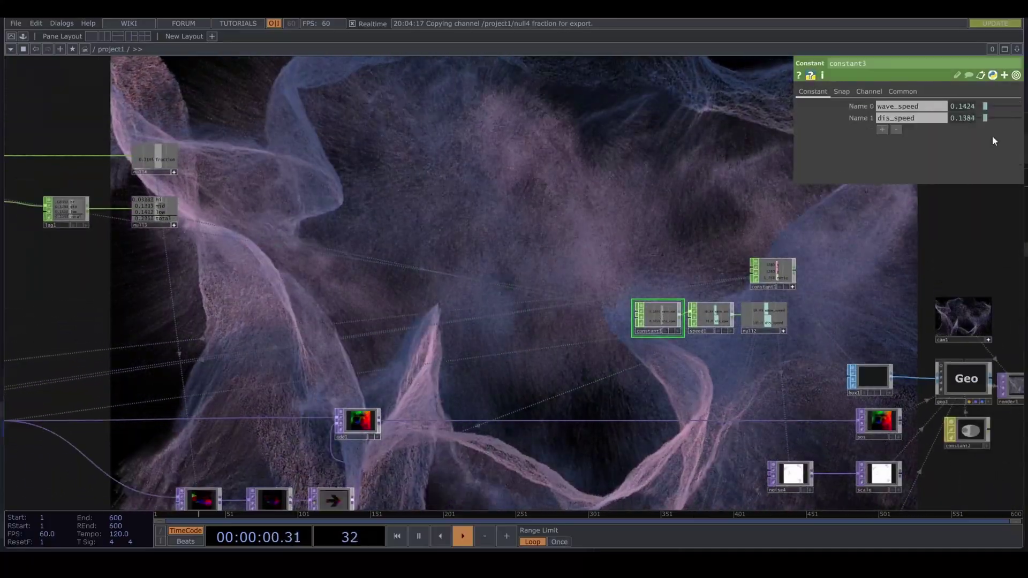
{"action": "left_click", "coordinate": [958, 107]}
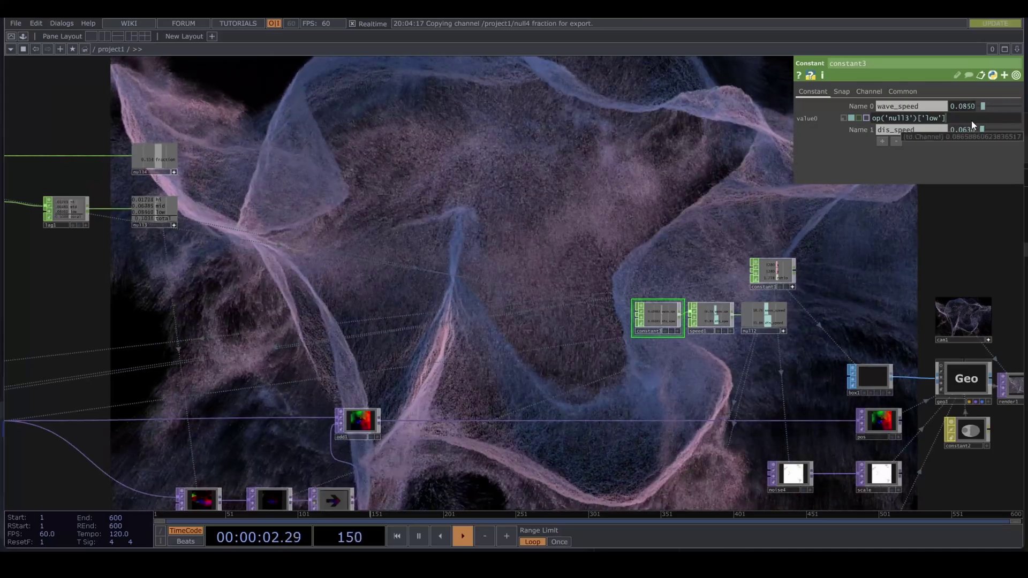
{"action": "left_click", "coordinate": [971, 120]}
{"action": "type", "text": "*"}
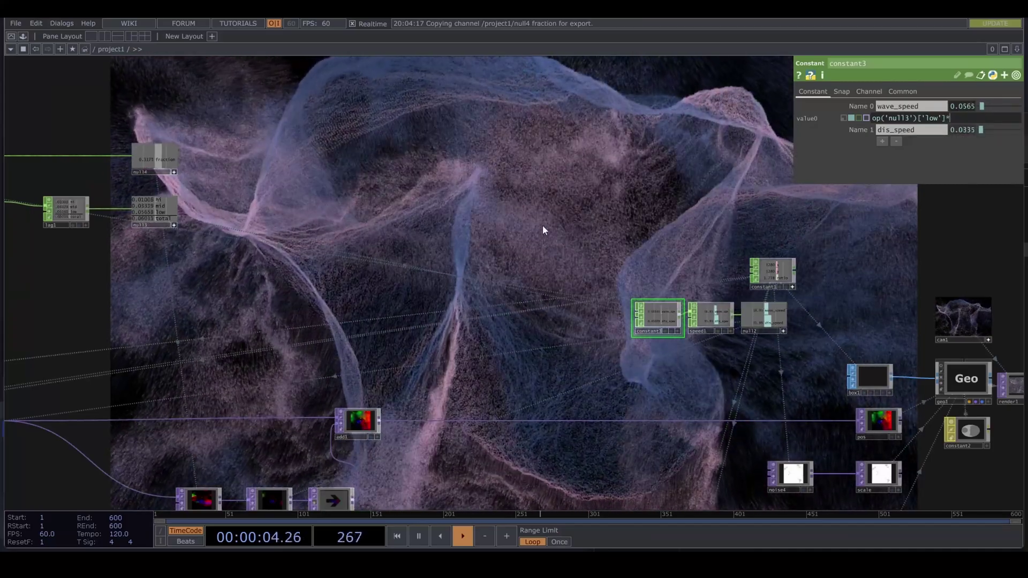
{"action": "type", "text": "2"}
{"action": "key", "text": "Return"}
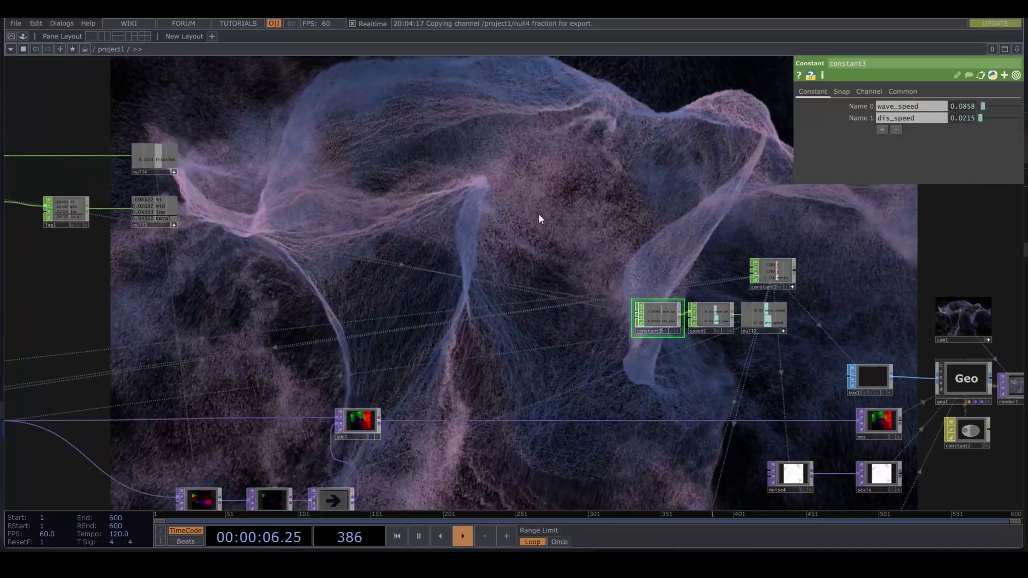
Set the total mult of the audio_analysis node to 20 and its low response to 0.227
{"action": "scroll", "coordinate": [538, 214], "scroll_direction": "down", "scroll_amount": 4}
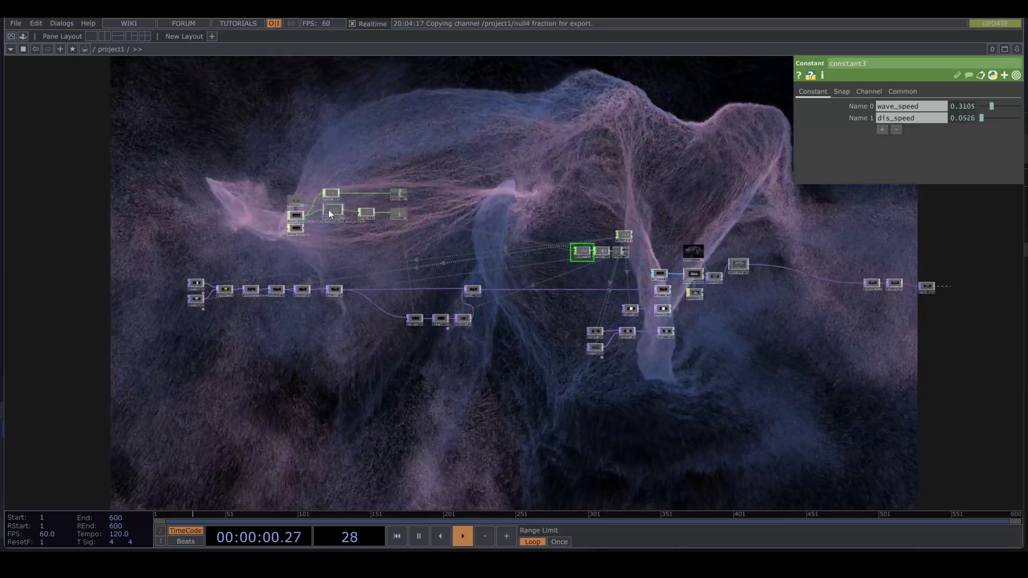
{"action": "scroll", "coordinate": [330, 209], "scroll_direction": "up", "scroll_amount": 5}
{"action": "left_click", "coordinate": [344, 208]}
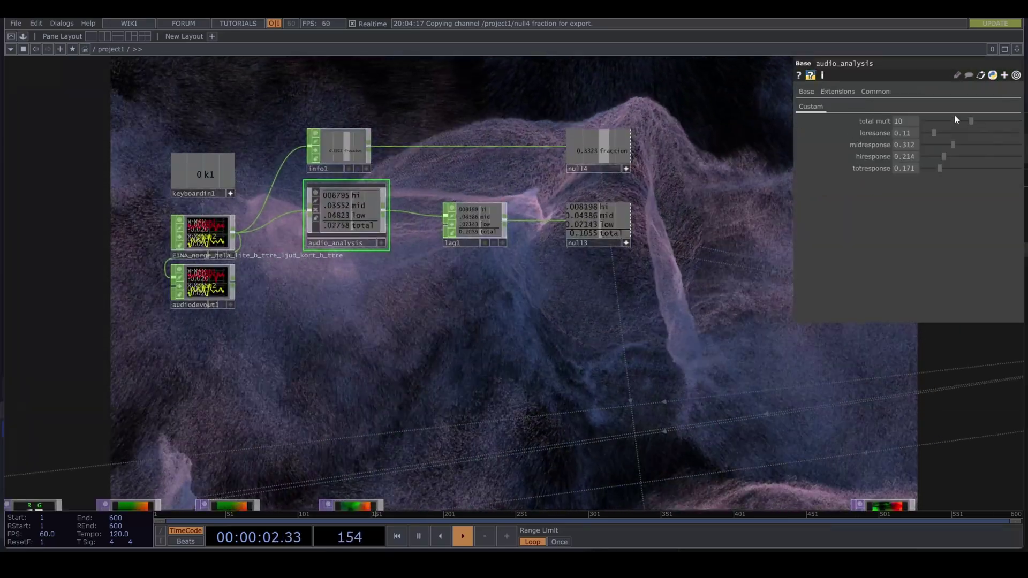
{"action": "left_click_drag", "start_coordinate": [970, 121], "coordinate": [1023, 120]}
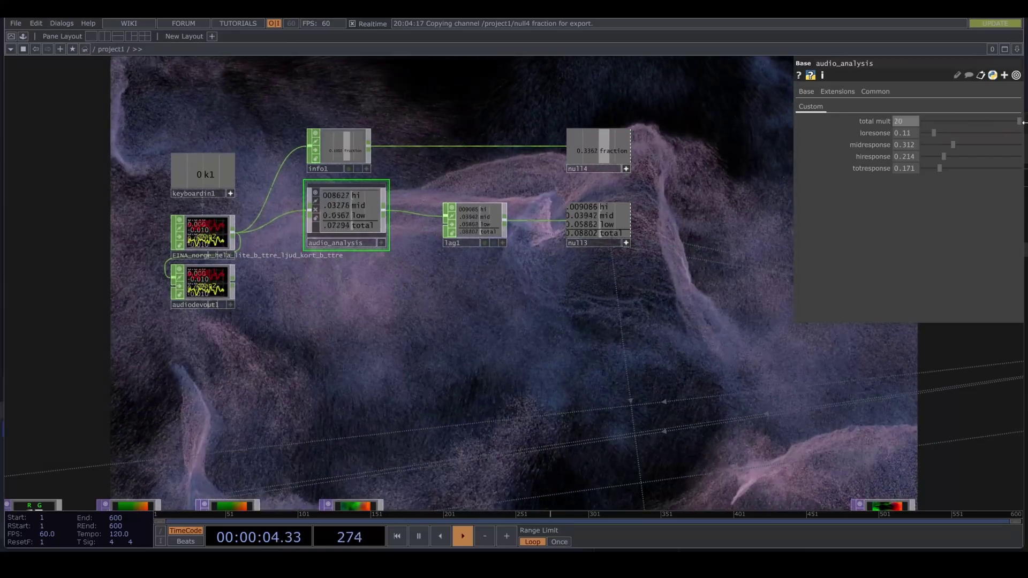
{"action": "scroll", "coordinate": [627, 396], "scroll_direction": "down", "scroll_amount": 5}
{"action": "scroll", "coordinate": [629, 394], "scroll_direction": "down", "scroll_amount": 3}
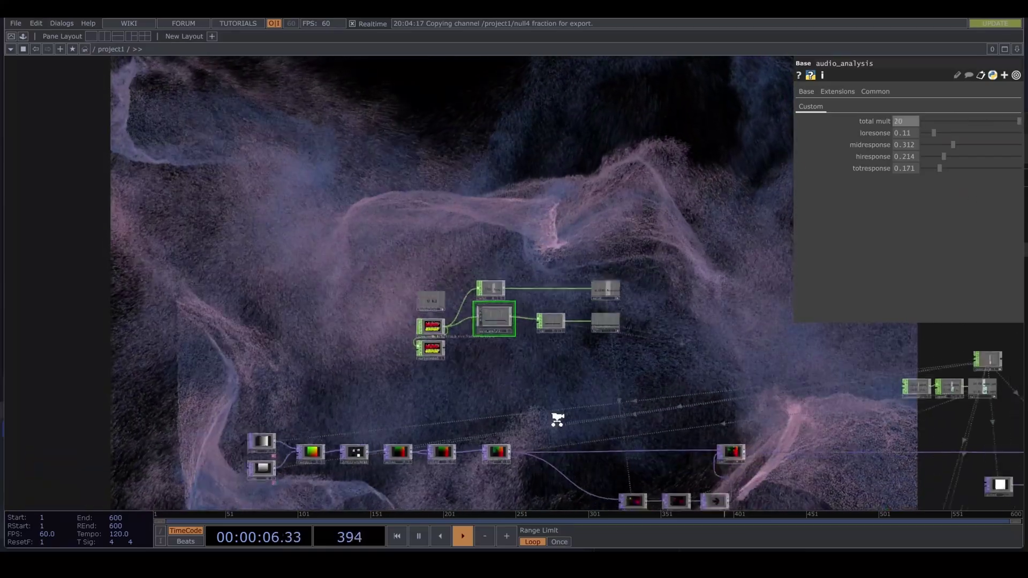
{"action": "left_click_drag", "start_coordinate": [932, 134], "coordinate": [943, 140]}
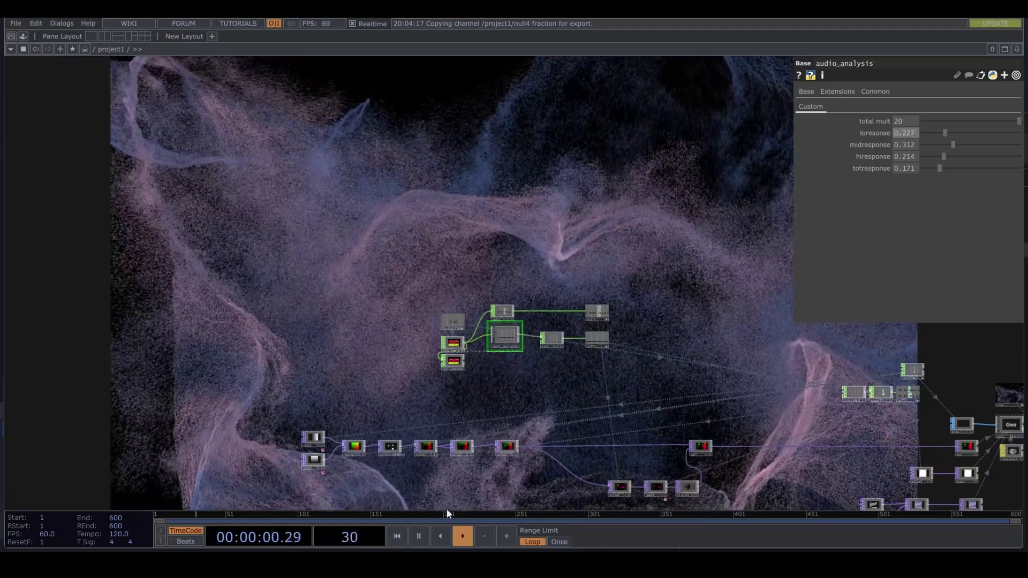
Change noise3's Translate X expression to op('null2')['wave_speed']*0.5
{"action": "scroll", "coordinate": [445, 482], "scroll_direction": "down", "scroll_amount": 2}
{"action": "scroll", "coordinate": [445, 479], "scroll_direction": "up", "scroll_amount": 4}
{"action": "scroll", "coordinate": [445, 480], "scroll_direction": "up", "scroll_amount": 3}
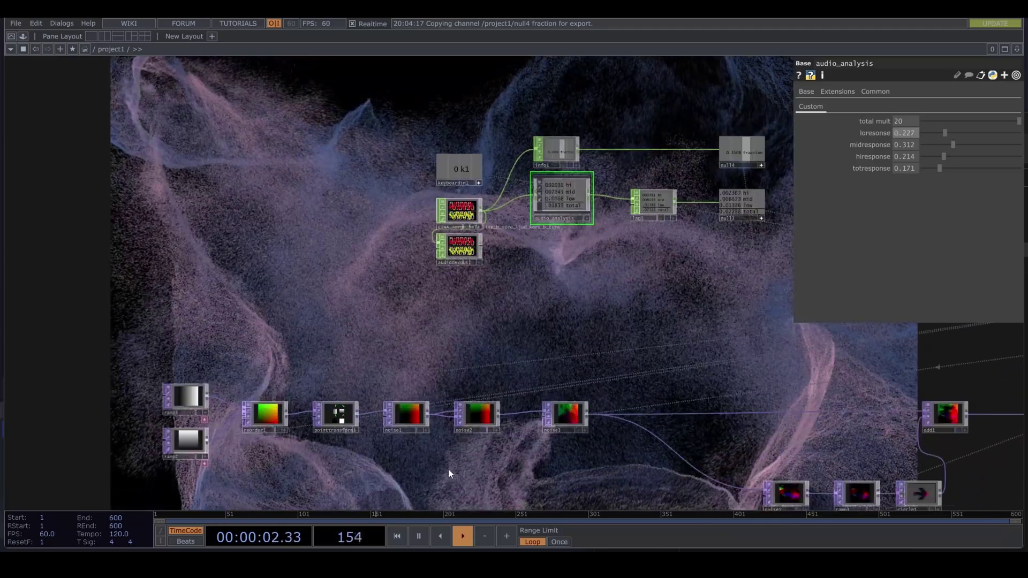
{"action": "left_click", "coordinate": [480, 412]}
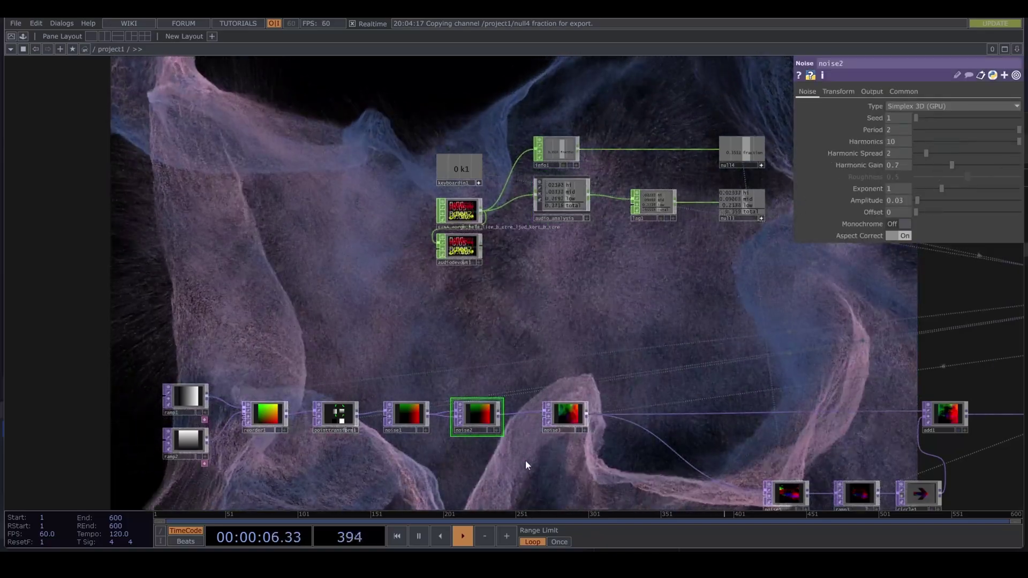
{"action": "left_click", "coordinate": [565, 410]}
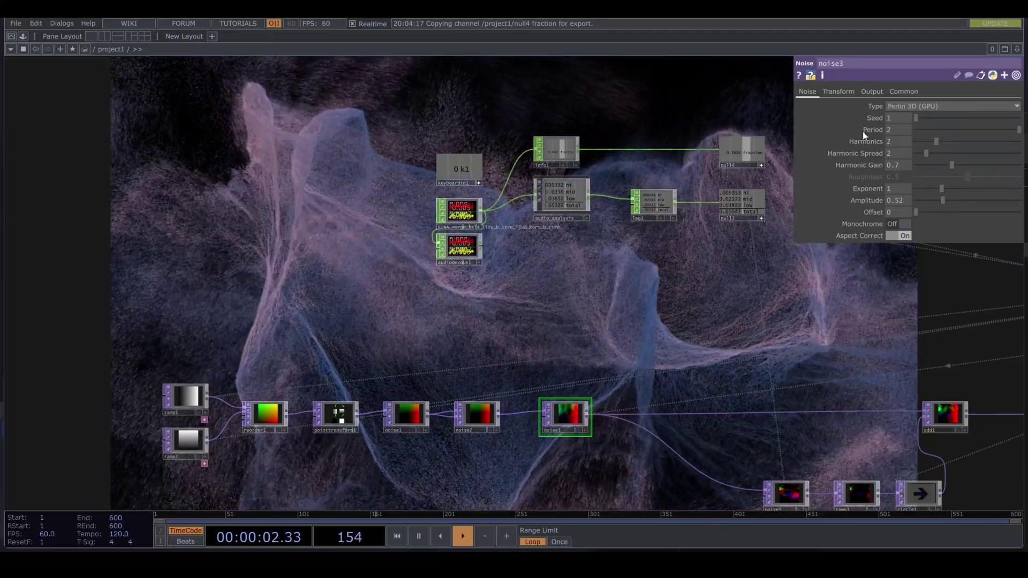
{"action": "left_click", "coordinate": [838, 91]}
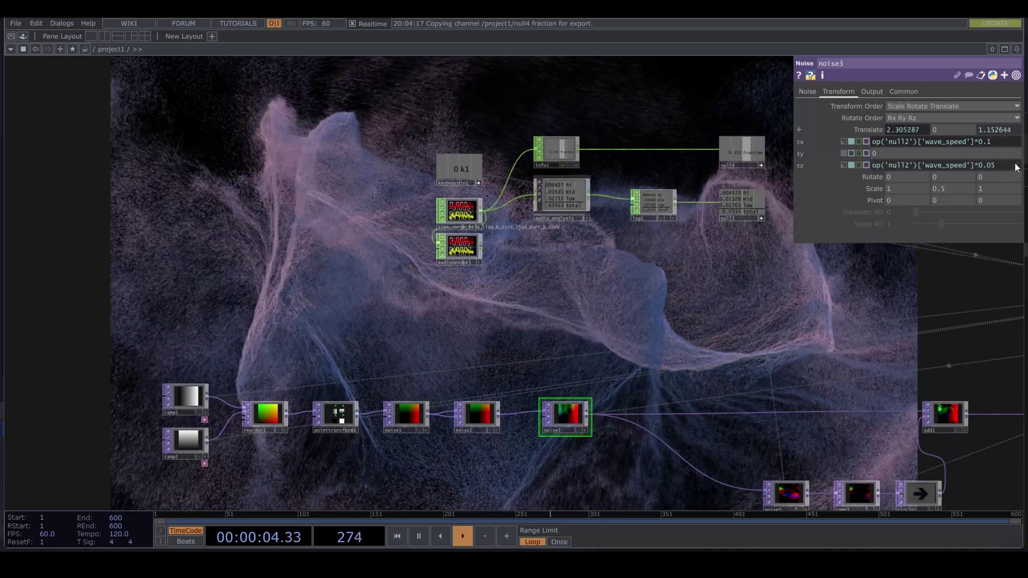
{"action": "left_click_drag", "start_coordinate": [985, 143], "coordinate": [1023, 144]}
{"action": "type", "text": "5"}
{"action": "key", "text": "Return"}
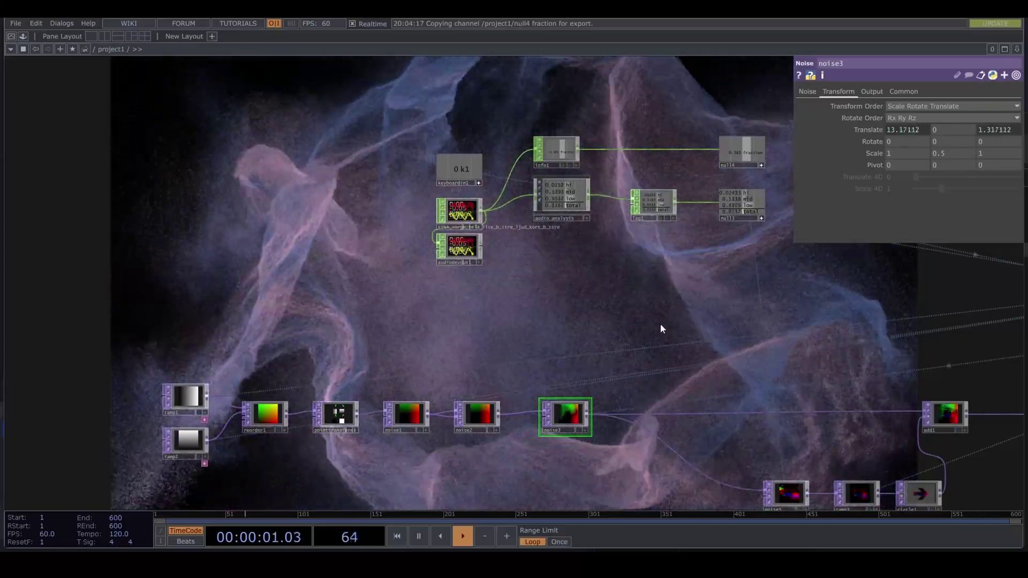
Edit the multiplier at the end of constant3's wave_speed expression
{"action": "left_click_drag", "start_coordinate": [660, 325], "coordinate": [409, 322]}
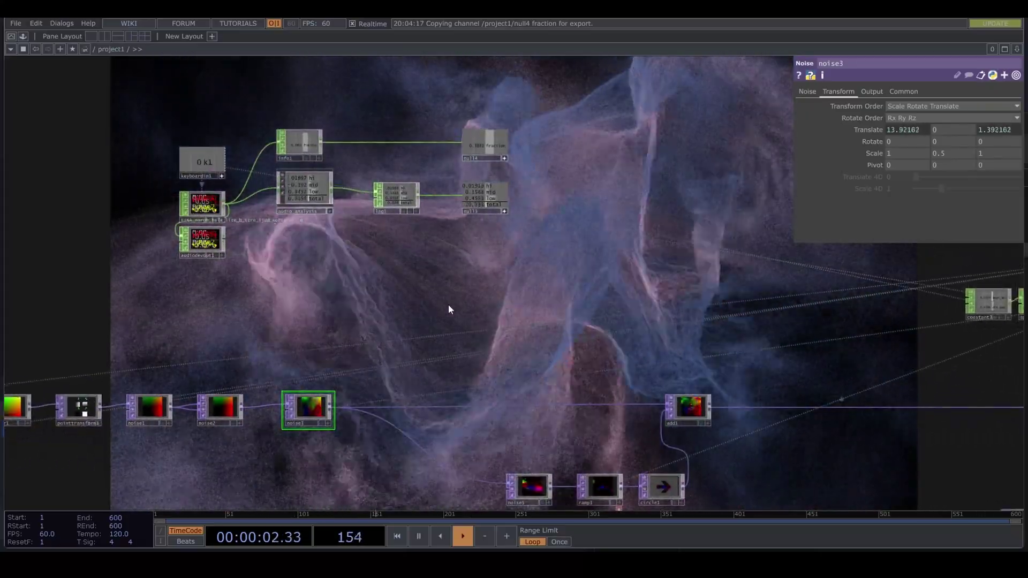
{"action": "left_click_drag", "start_coordinate": [685, 284], "coordinate": [456, 274]}
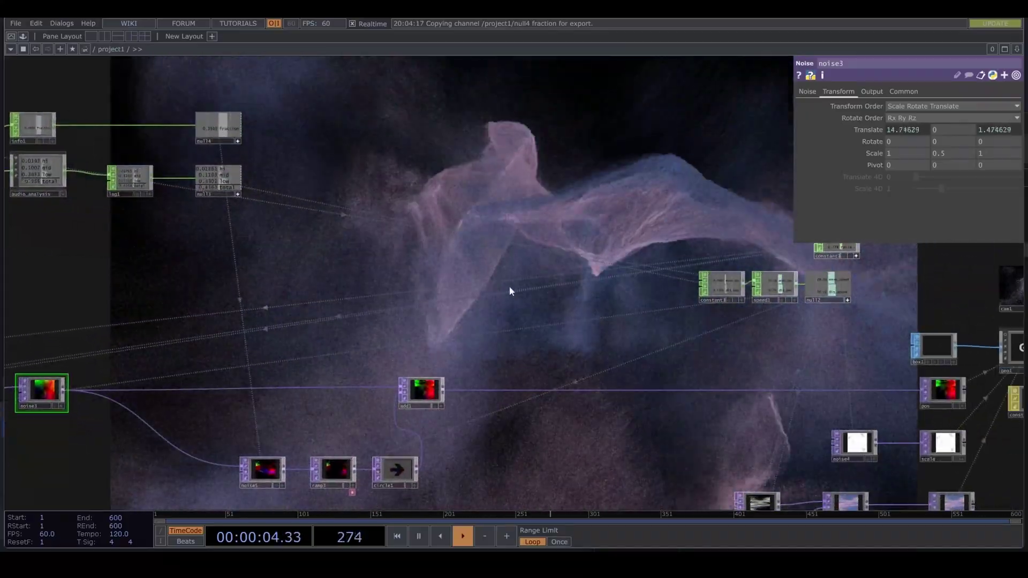
{"action": "left_click", "coordinate": [721, 284]}
{"action": "left_click", "coordinate": [960, 107]}
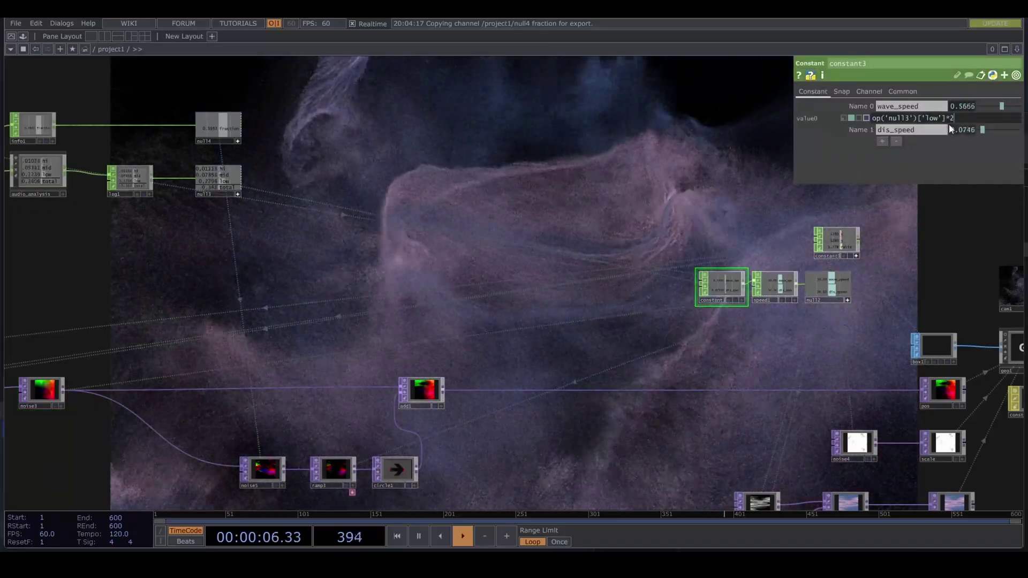
{"action": "left_click_drag", "start_coordinate": [950, 117], "coordinate": [962, 120]}
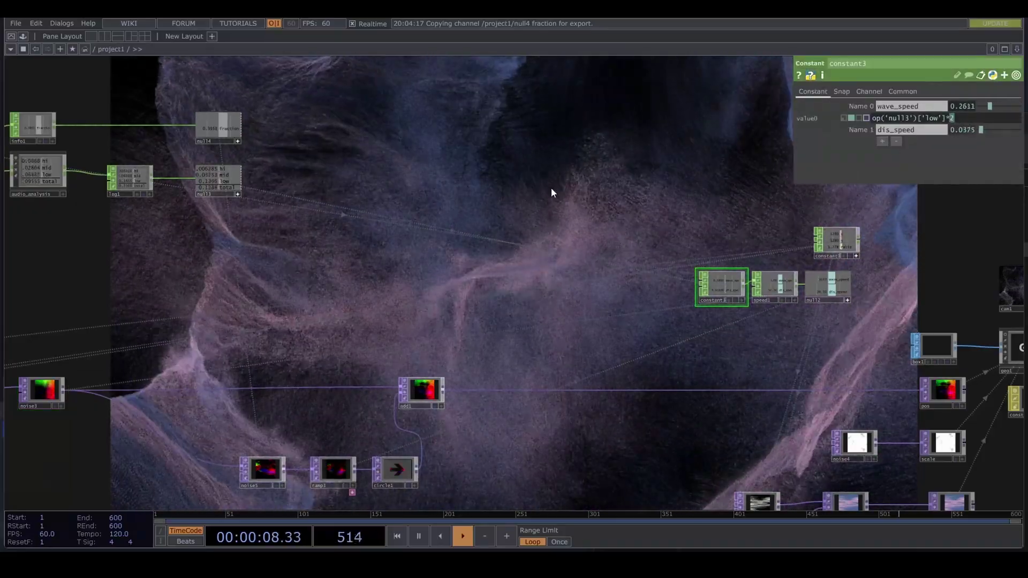
Add a Null component to the network just above the cam1 node
{"action": "scroll", "coordinate": [483, 230], "scroll_direction": "down", "scroll_amount": 3}
{"action": "scroll", "coordinate": [483, 231], "scroll_direction": "down", "scroll_amount": 2}
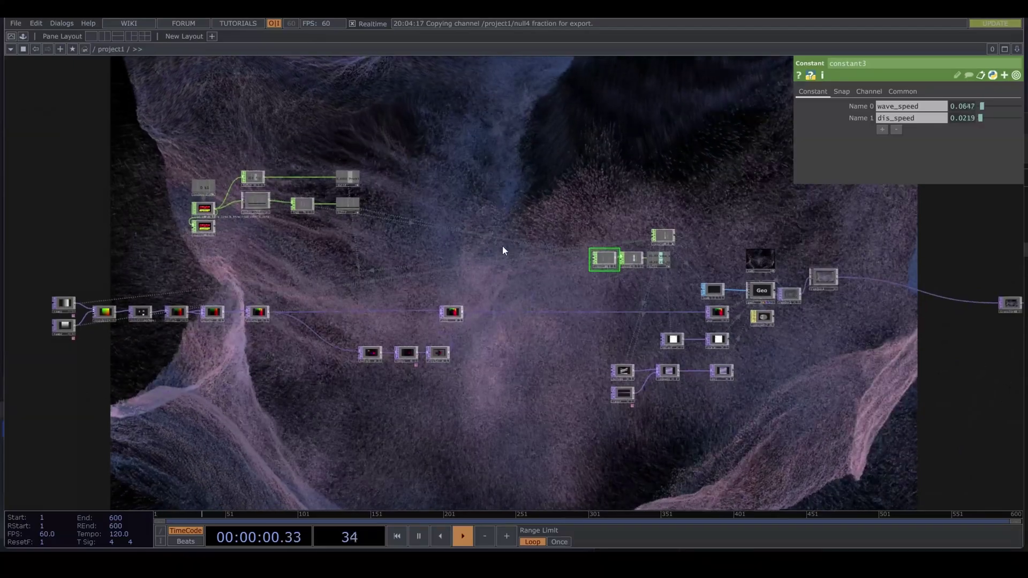
{"action": "left_click_drag", "start_coordinate": [484, 260], "coordinate": [376, 274]}
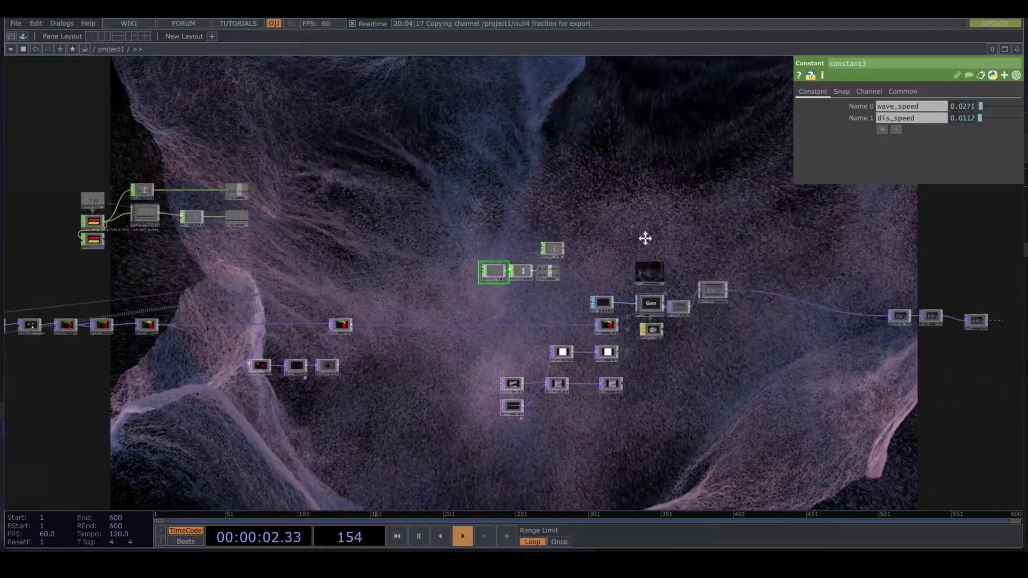
{"action": "left_click_drag", "start_coordinate": [644, 234], "coordinate": [619, 239]}
{"action": "key", "text": "Tab"}
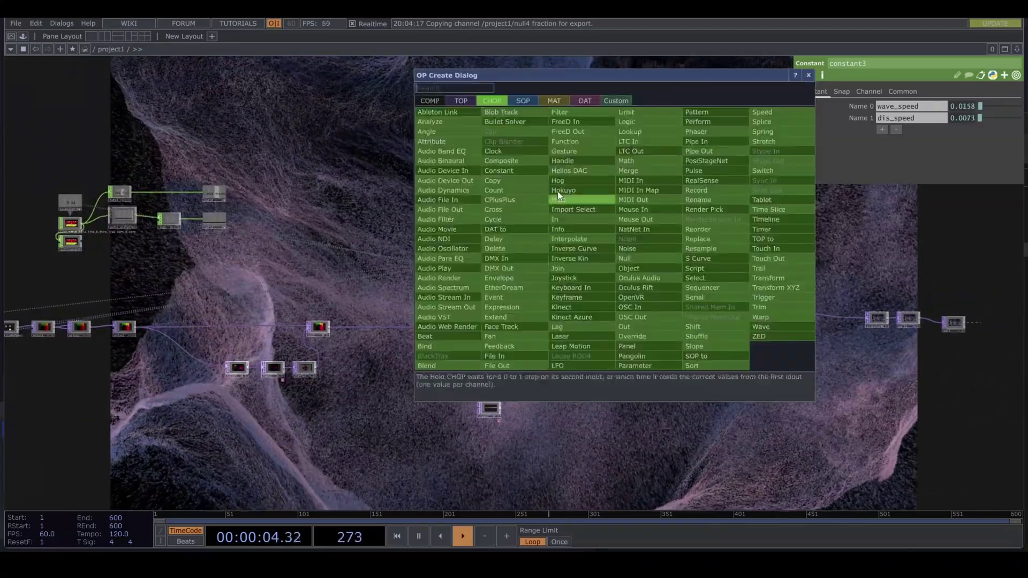
{"action": "left_click", "coordinate": [432, 101]}
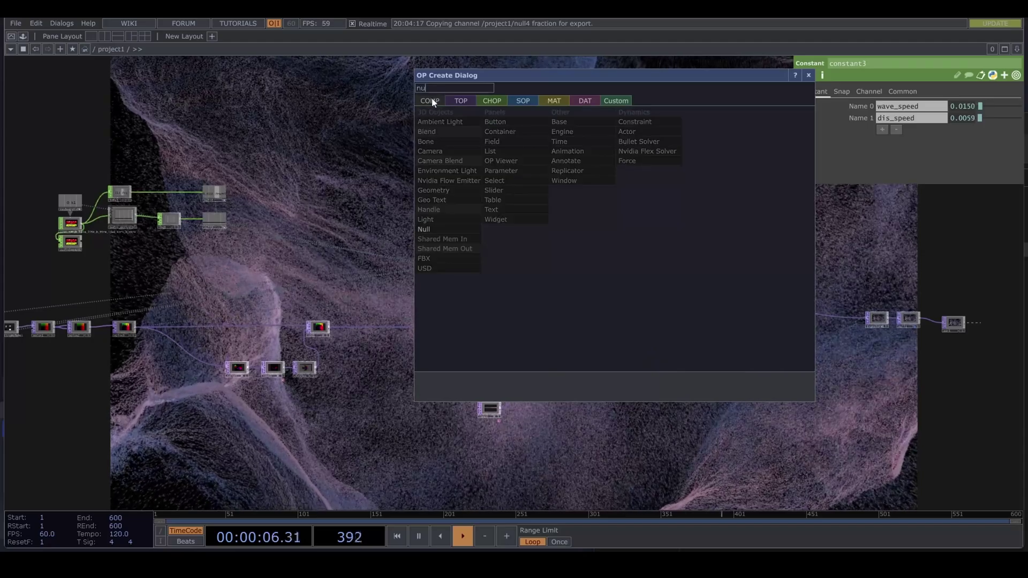
{"action": "left_click", "coordinate": [449, 229]}
{"action": "left_click", "coordinate": [621, 240]}
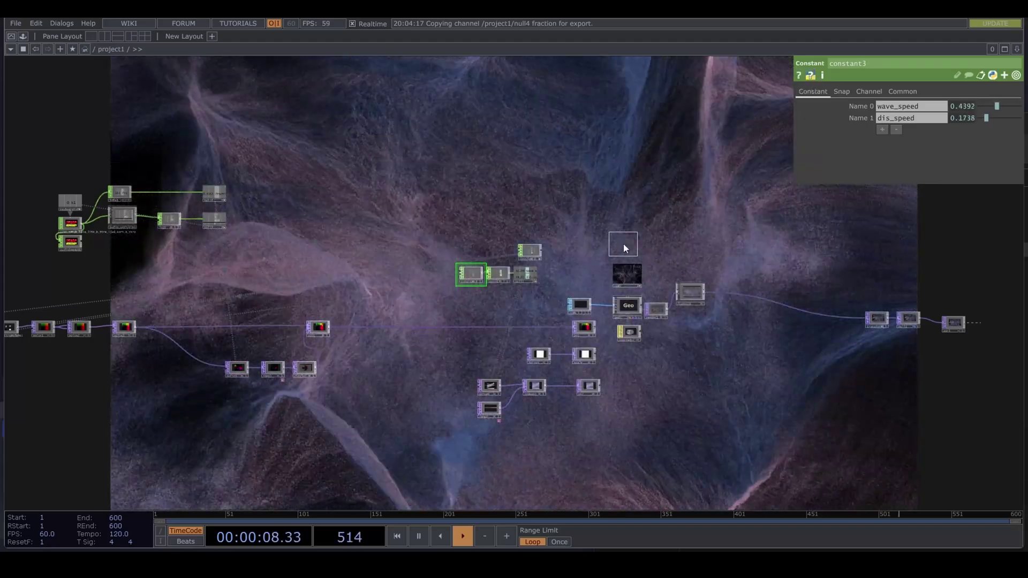
Set the Look At target of the cam1 camera to null5
{"action": "scroll", "coordinate": [637, 246], "scroll_direction": "up", "scroll_amount": 5}
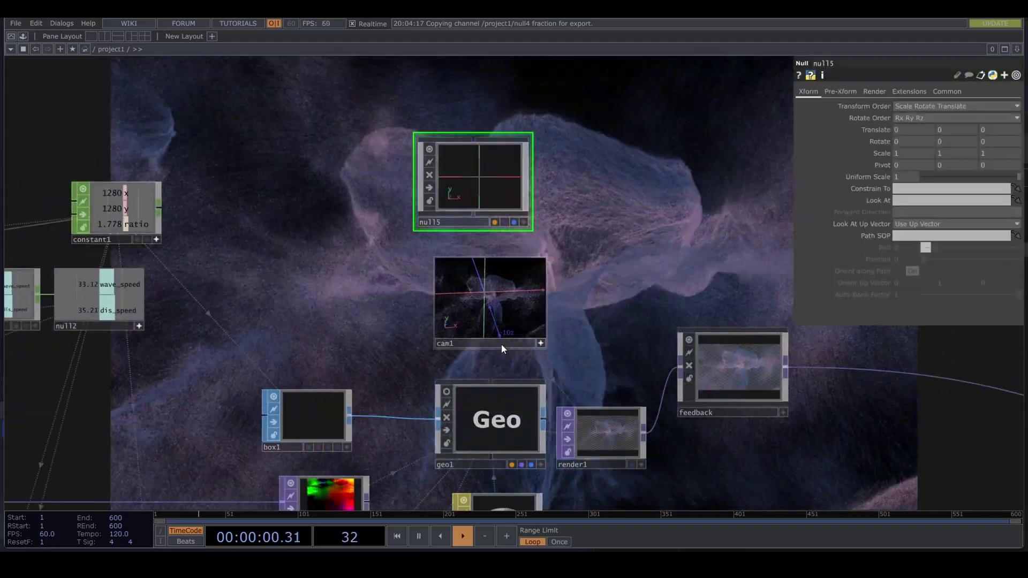
{"action": "left_click", "coordinate": [501, 344]}
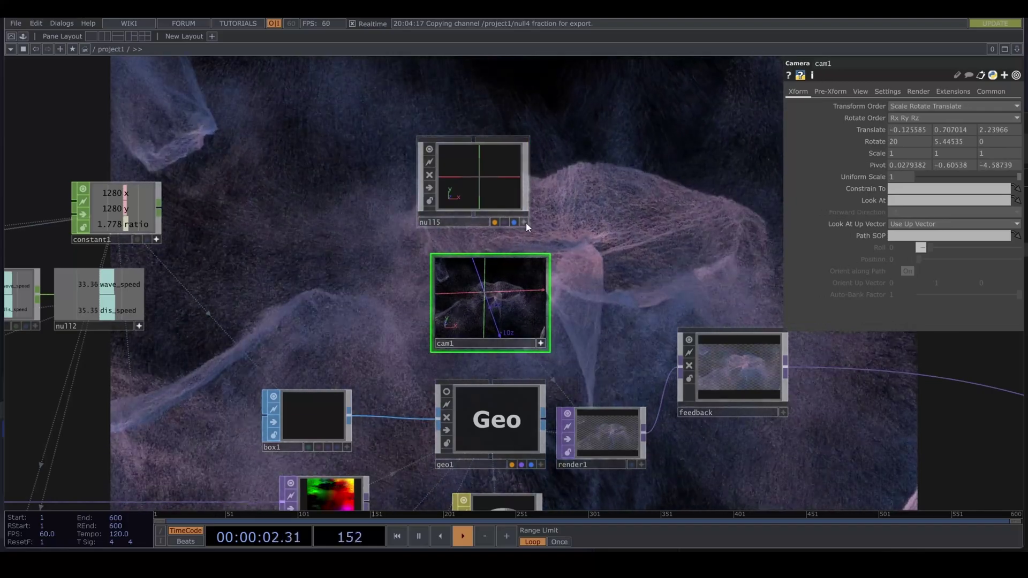
{"action": "left_click_drag", "start_coordinate": [921, 253], "coordinate": [922, 202]}
{"action": "scroll", "coordinate": [660, 220], "scroll_direction": "down", "scroll_amount": 5}
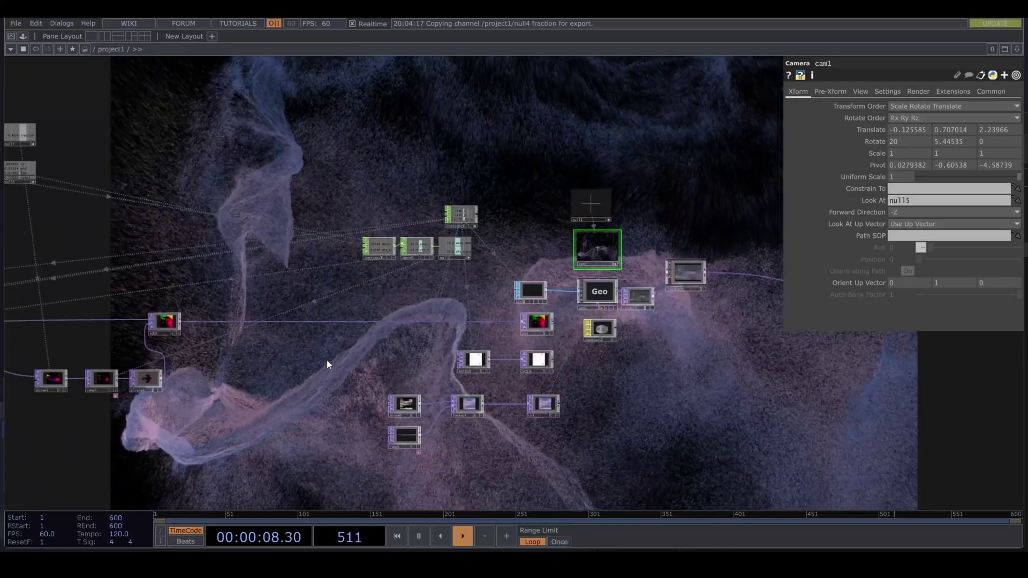
{"action": "left_click_drag", "start_coordinate": [327, 360], "coordinate": [383, 372]}
{"action": "left_click_drag", "start_coordinate": [157, 246], "coordinate": [244, 277]}
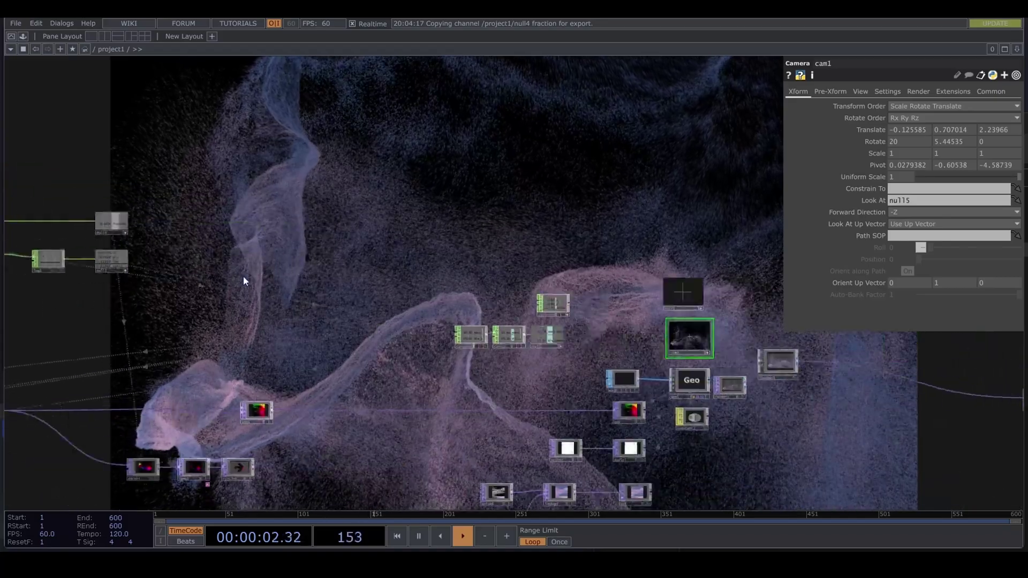
{"action": "scroll", "coordinate": [497, 339], "scroll_direction": "up", "scroll_amount": 3}
{"action": "scroll", "coordinate": [439, 325], "scroll_direction": "down", "scroll_amount": 3}
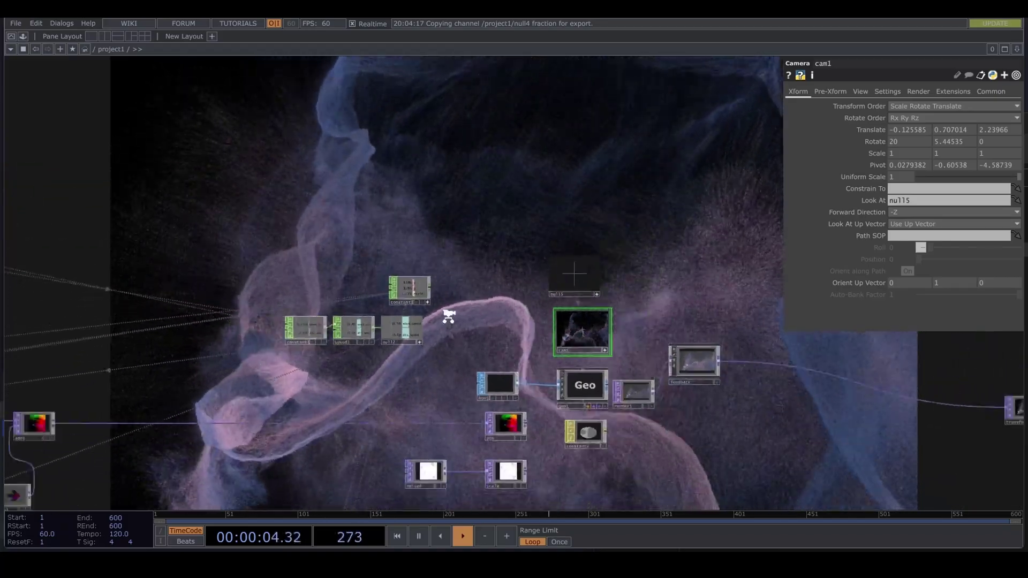
Drive cam1's Rotate Z with a CHOP reference to null4's fraction channel, using the expression op('null4')['fraction']*360
{"action": "left_click_drag", "start_coordinate": [208, 187], "coordinate": [475, 334]}
{"action": "left_click_drag", "start_coordinate": [244, 359], "coordinate": [1009, 142]}
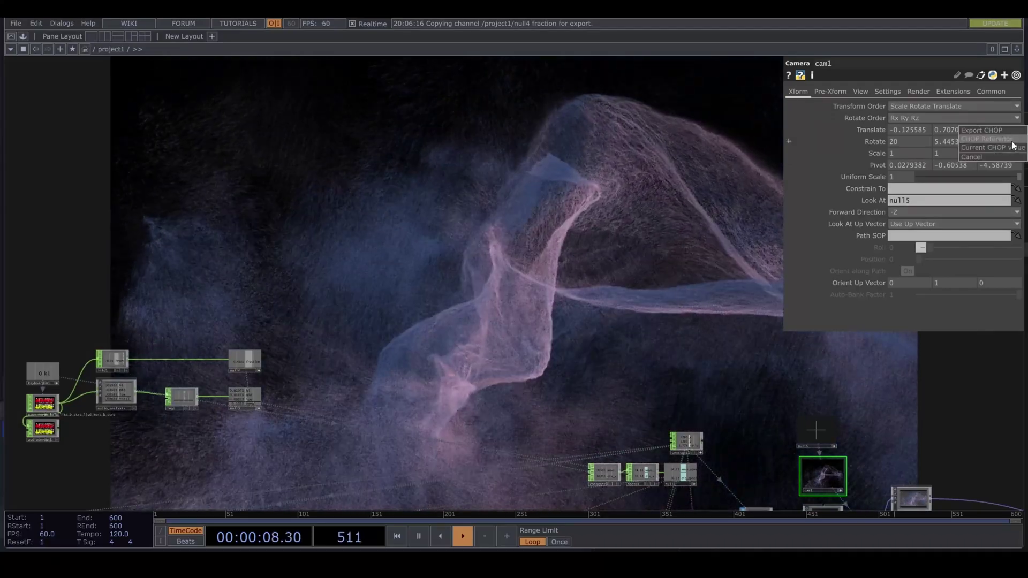
{"action": "left_click", "coordinate": [1011, 139]}
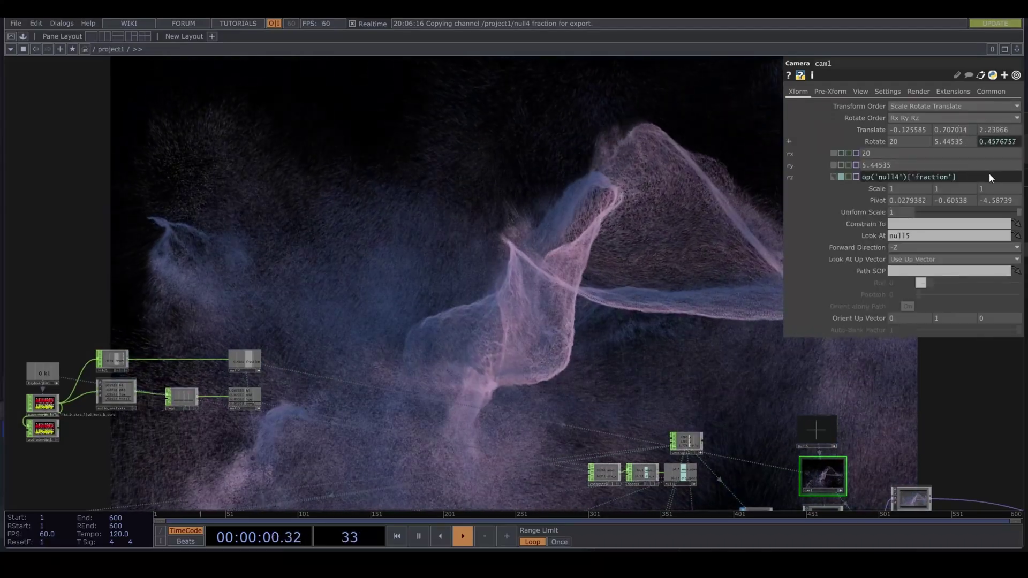
{"action": "type", "text": "*36"}
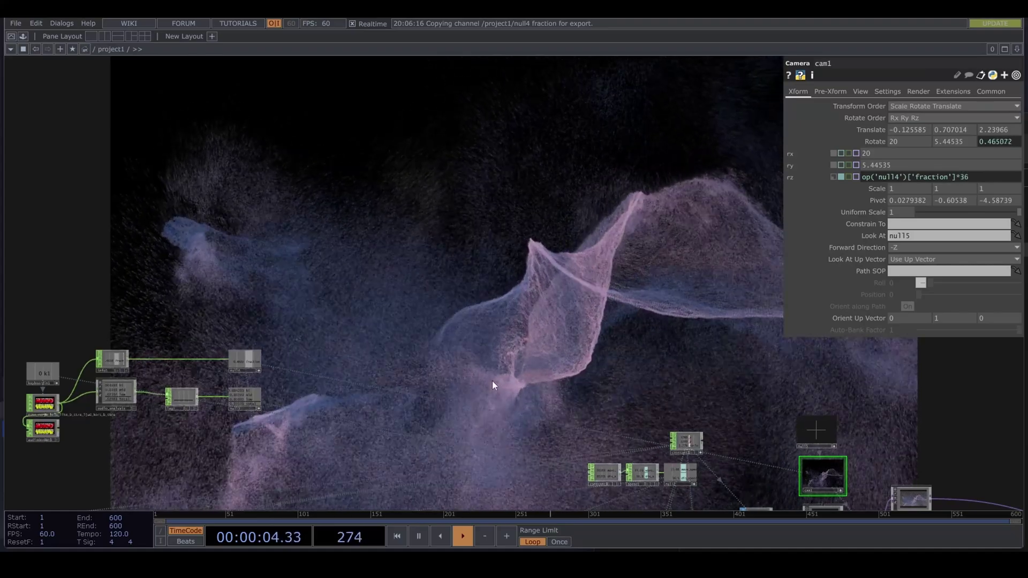
{"action": "type", "text": "0"}
{"action": "key", "text": "Return"}
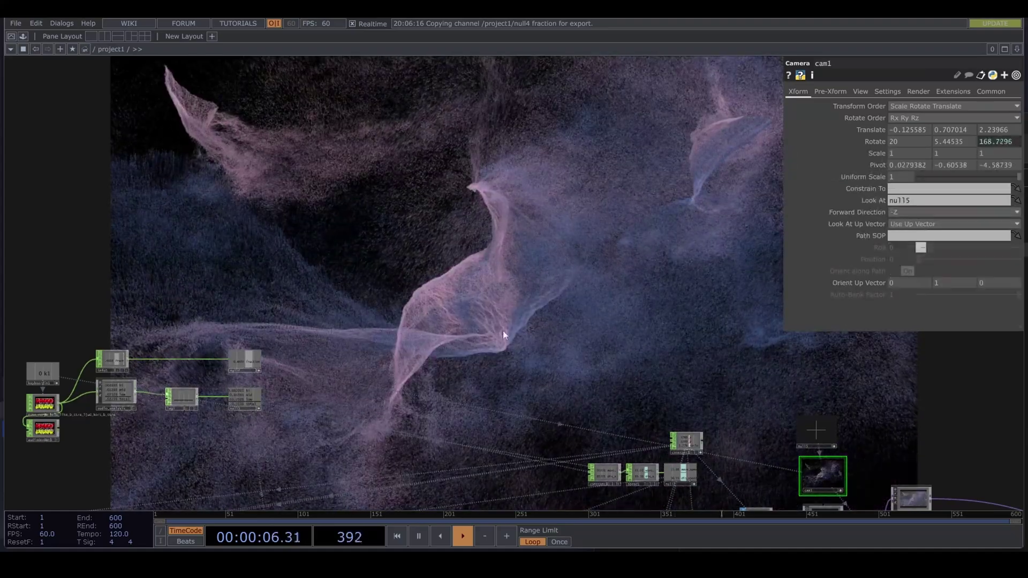
Reference null4's fraction channel in the Amplitude parameter of noise3
{"action": "left_click_drag", "start_coordinate": [492, 348], "coordinate": [367, 404]}
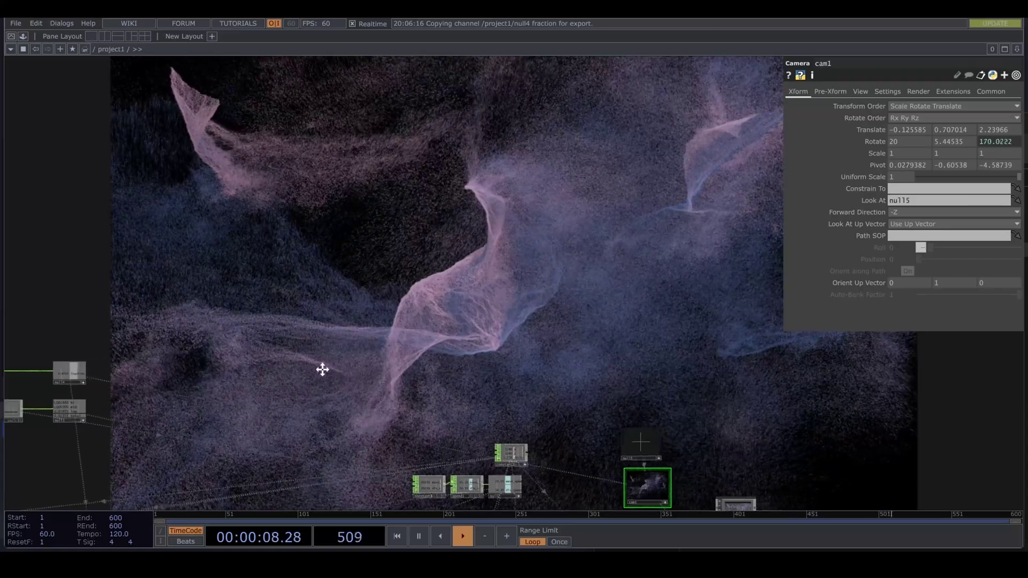
{"action": "left_click_drag", "start_coordinate": [450, 386], "coordinate": [282, 351]}
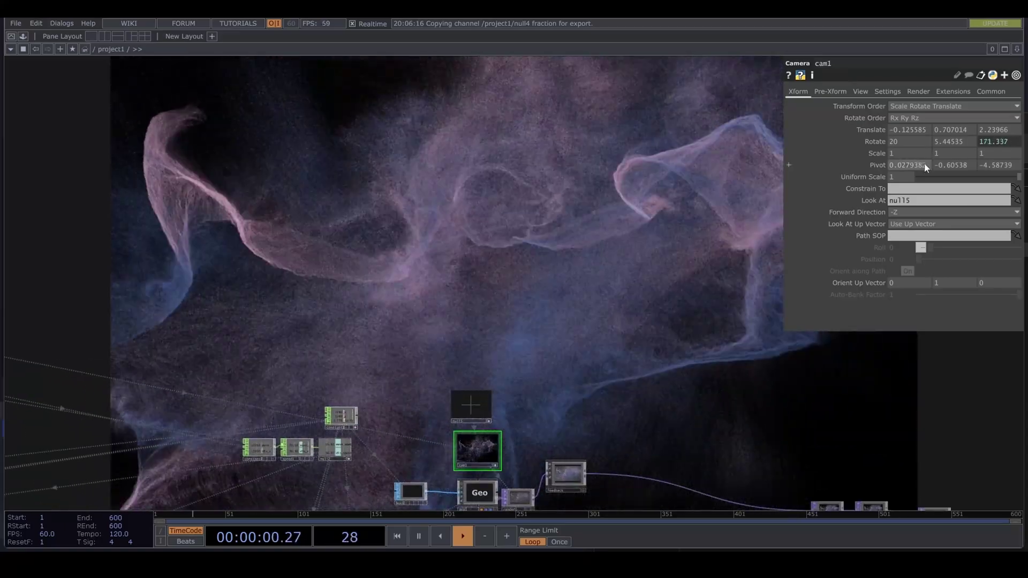
{"action": "scroll", "coordinate": [567, 332], "scroll_direction": "down", "scroll_amount": 5}
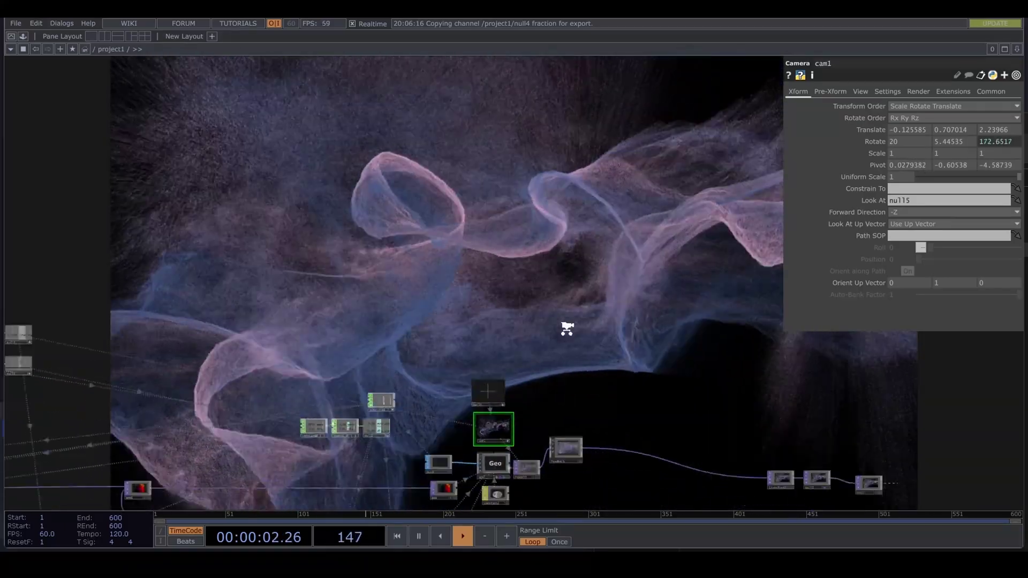
{"action": "scroll", "coordinate": [298, 431], "scroll_direction": "up", "scroll_amount": 6}
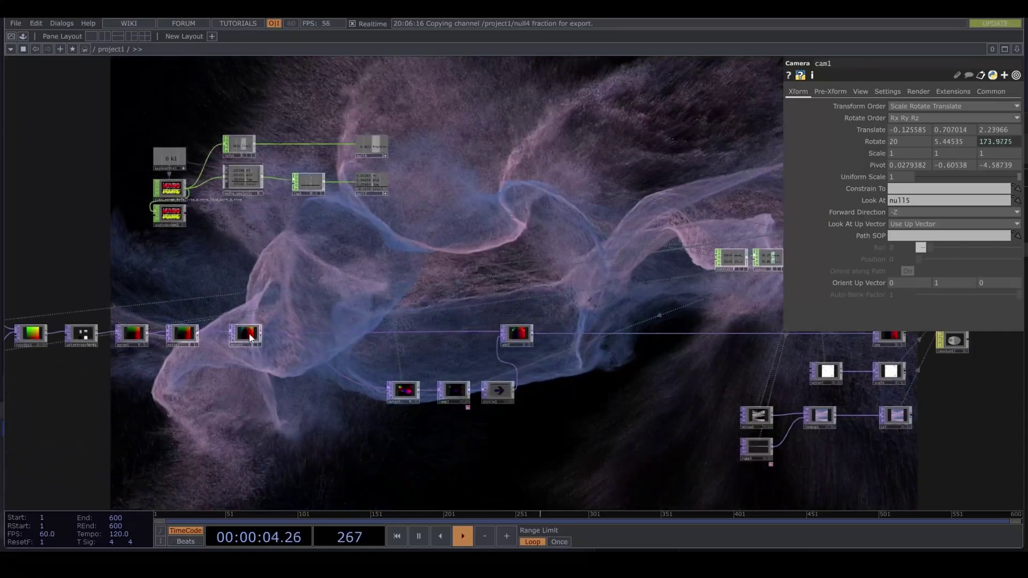
{"action": "left_click", "coordinate": [247, 332]}
{"action": "left_click_drag", "start_coordinate": [314, 252], "coordinate": [370, 371]}
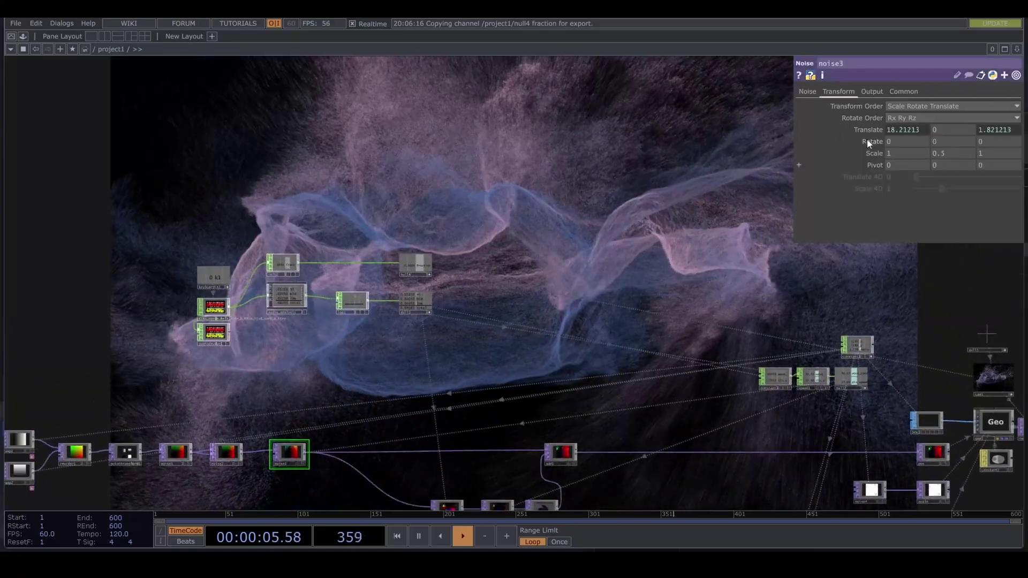
{"action": "left_click", "coordinate": [806, 91]}
{"action": "scroll", "coordinate": [375, 260], "scroll_direction": "up", "scroll_amount": 3}
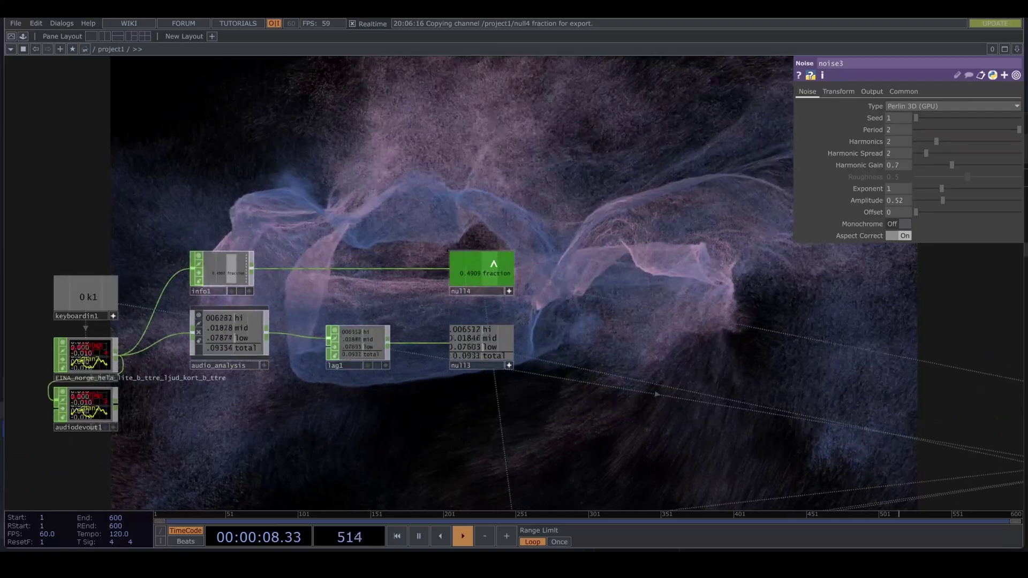
{"action": "left_click_drag", "start_coordinate": [889, 221], "coordinate": [897, 200]}
{"action": "left_click", "coordinate": [904, 200]}
{"action": "left_click_drag", "start_coordinate": [806, 312], "coordinate": [521, 329]}
Set cam1's Translate to -0.025585, 0.807014, 1.33966, its Rotate X to 5 and its Rotate Y to 0.34535
{"action": "scroll", "coordinate": [640, 304], "scroll_direction": "down", "scroll_amount": 2}
{"action": "scroll", "coordinate": [640, 304], "scroll_direction": "down", "scroll_amount": 3}
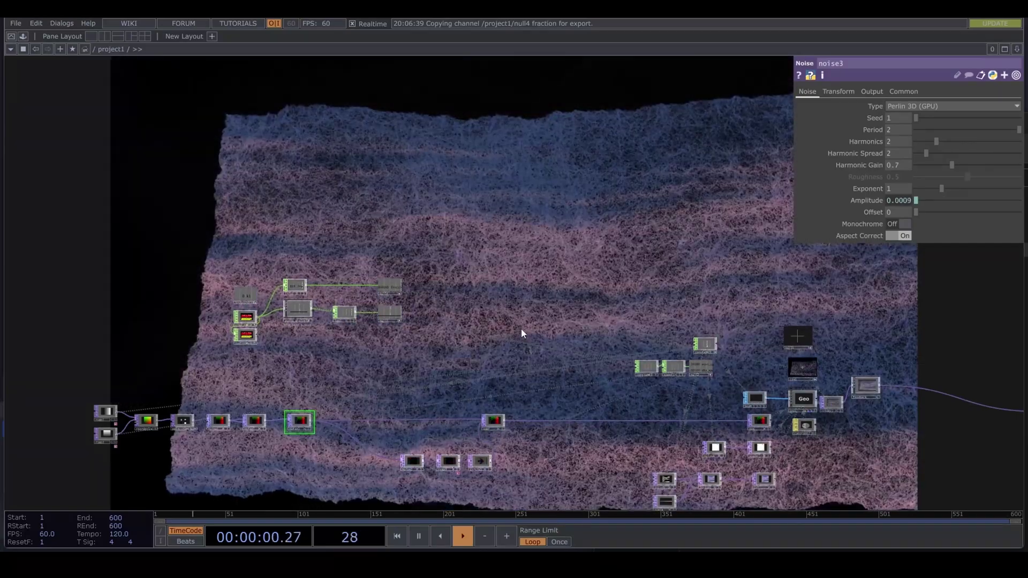
{"action": "left_click_drag", "start_coordinate": [558, 360], "coordinate": [459, 280]}
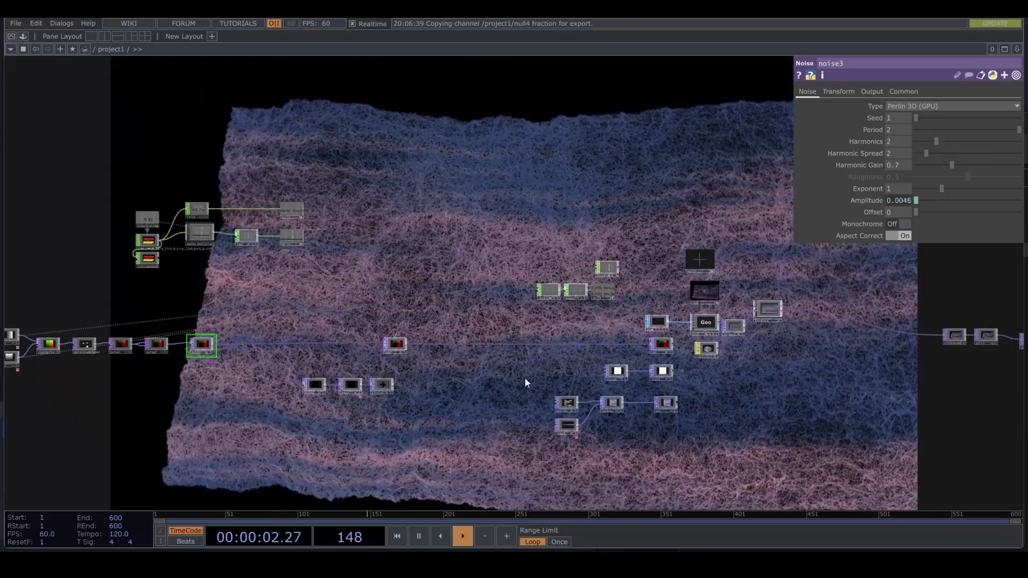
{"action": "left_click_drag", "start_coordinate": [525, 383], "coordinate": [350, 348]}
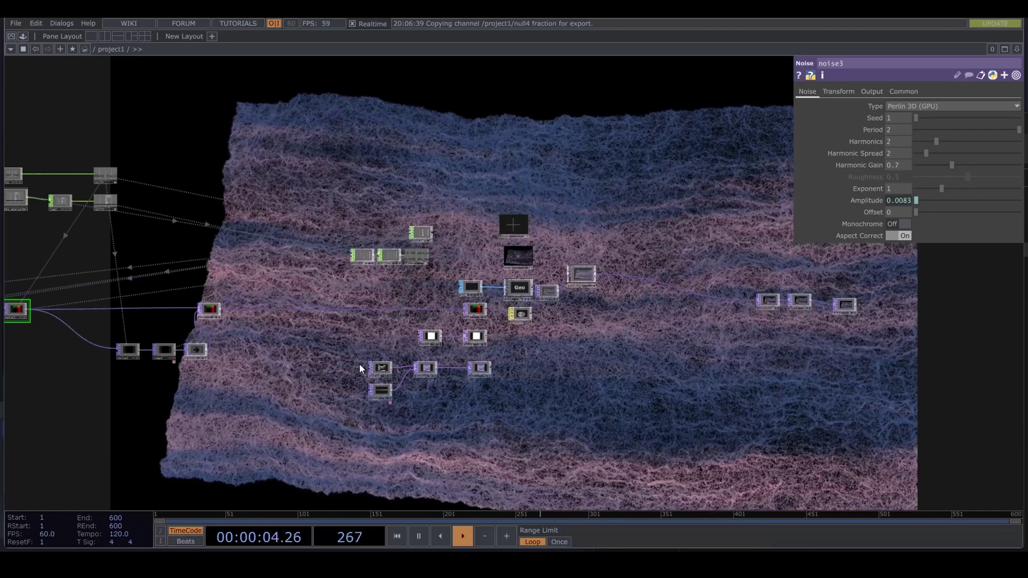
{"action": "left_click", "coordinate": [521, 259]}
{"action": "middle_click_drag", "start_coordinate": [902, 129], "coordinate": [959, 133]}
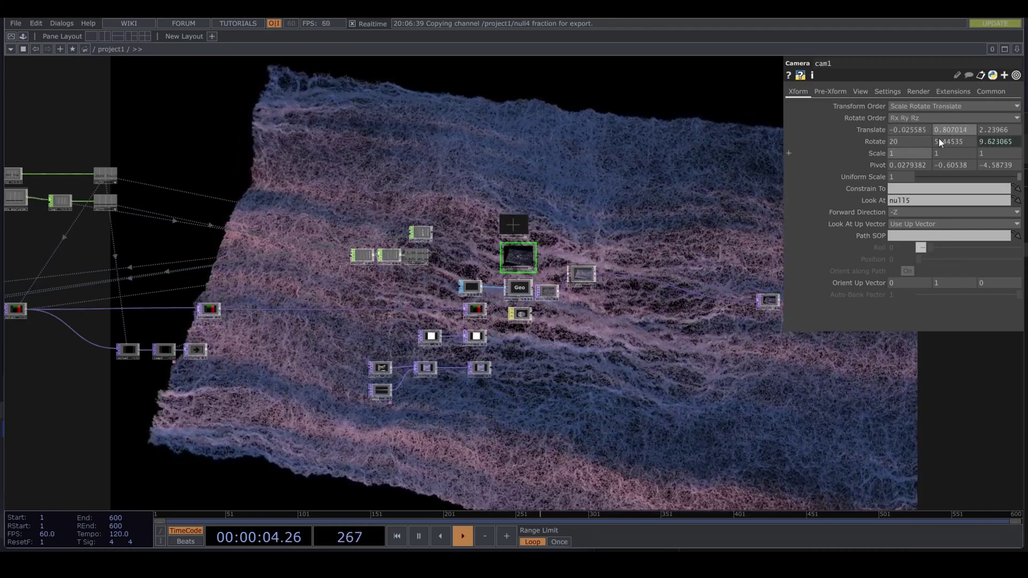
{"action": "middle_click_drag", "start_coordinate": [944, 140], "coordinate": [889, 129]}
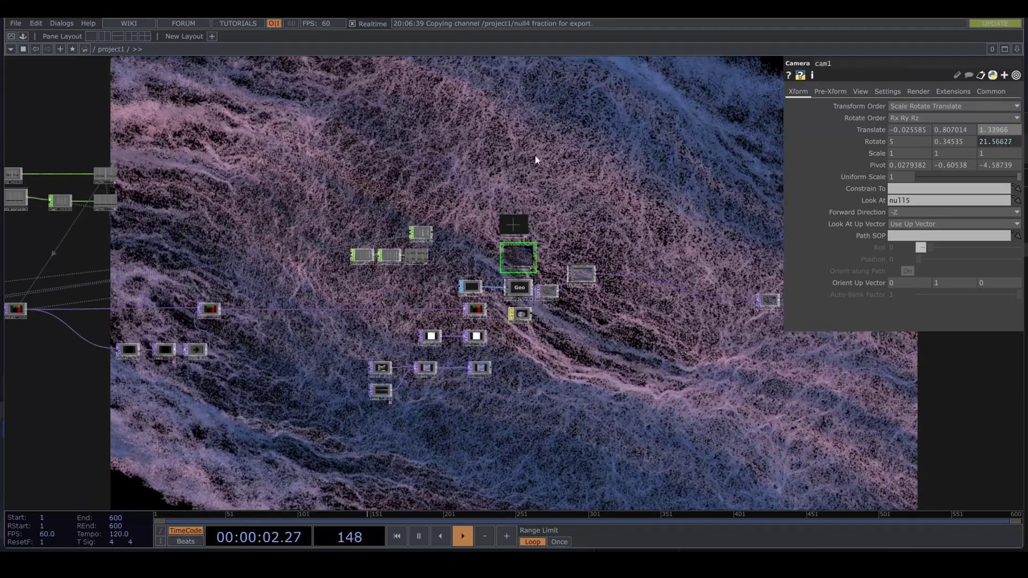
Drive cam1's Translate Z with null4's fraction channel, using the expression 1+op('null4')['fraction']*2
{"action": "scroll", "coordinate": [534, 155], "scroll_direction": "down", "scroll_amount": 3}
{"action": "scroll", "coordinate": [236, 169], "scroll_direction": "up", "scroll_amount": 4}
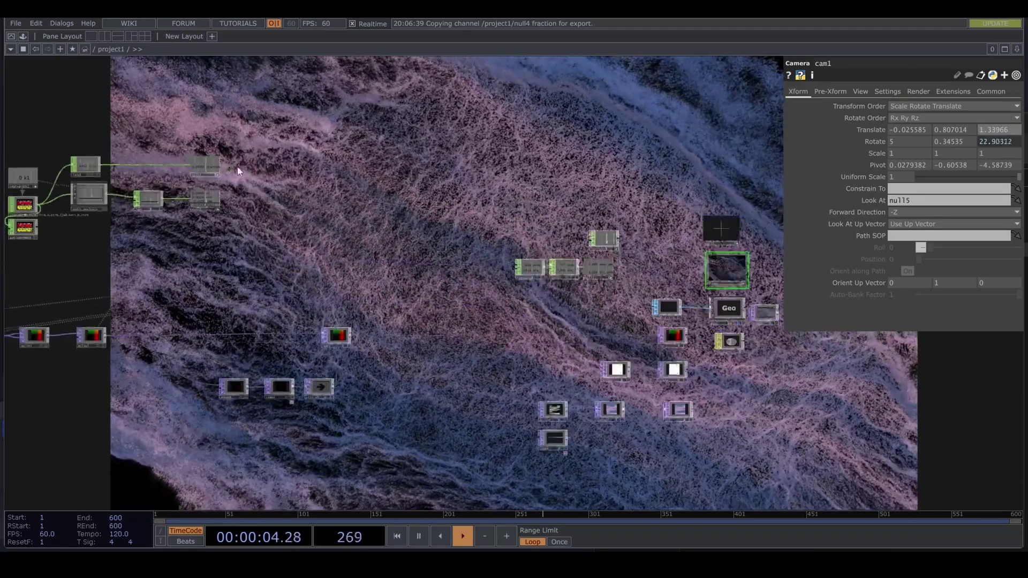
{"action": "left_click_drag", "start_coordinate": [1001, 122], "coordinate": [1001, 130]}
{"action": "left_click", "coordinate": [1004, 126]}
{"action": "left_click", "coordinate": [980, 131]}
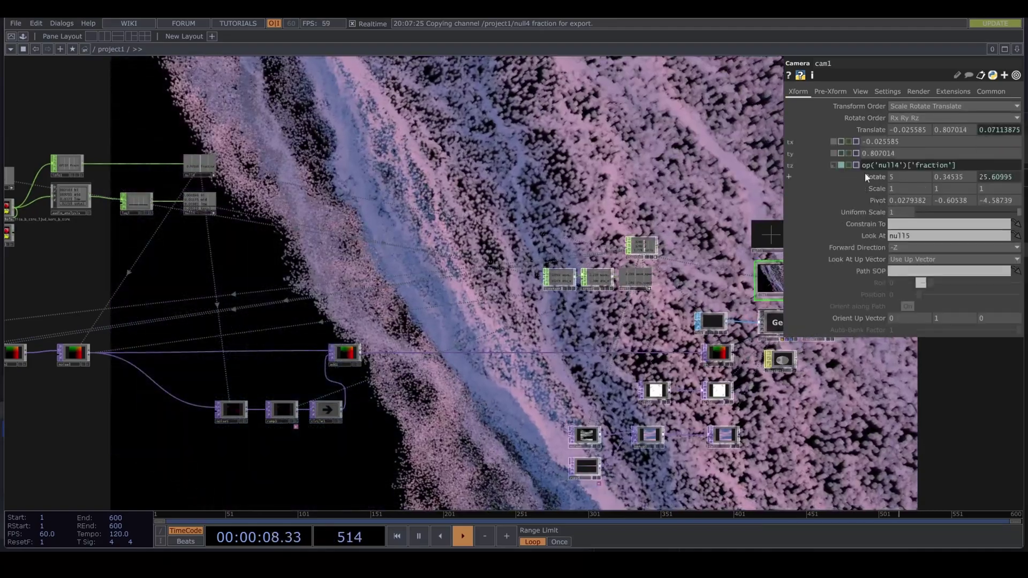
{"action": "left_click", "coordinate": [902, 165]}
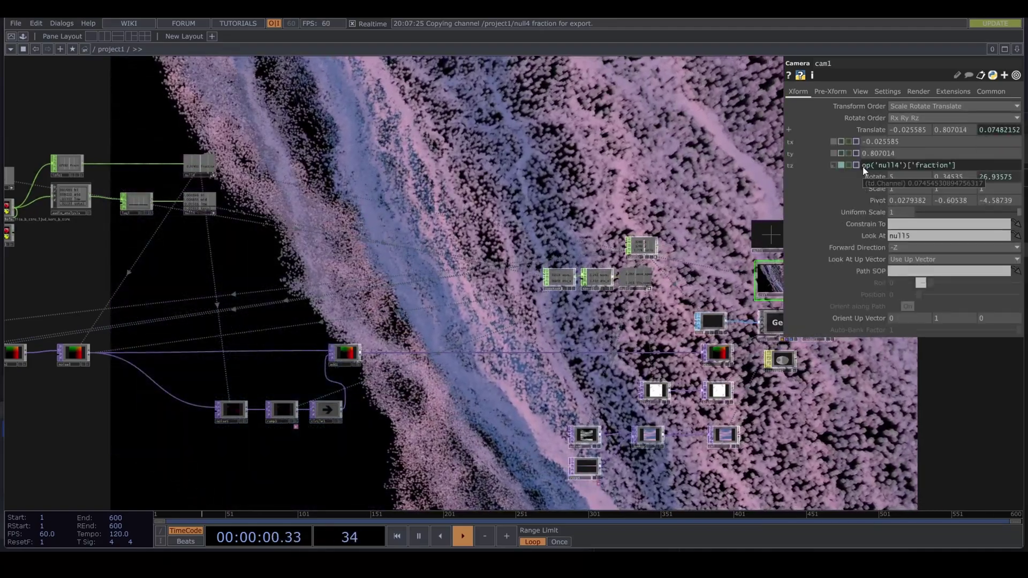
{"action": "type", "text": "1"}
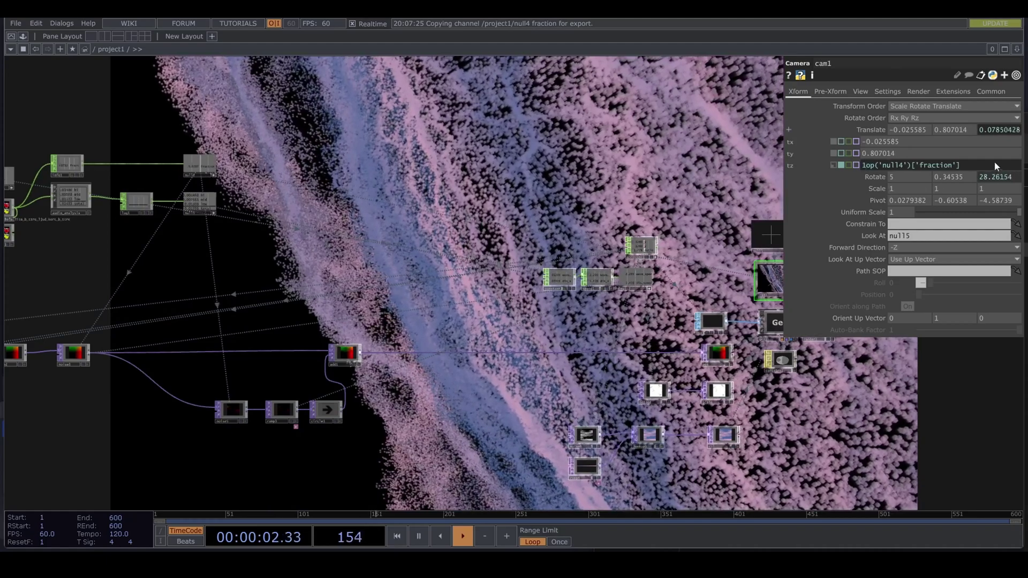
{"action": "type", "text": "+"}
{"action": "left_click", "coordinate": [973, 168]}
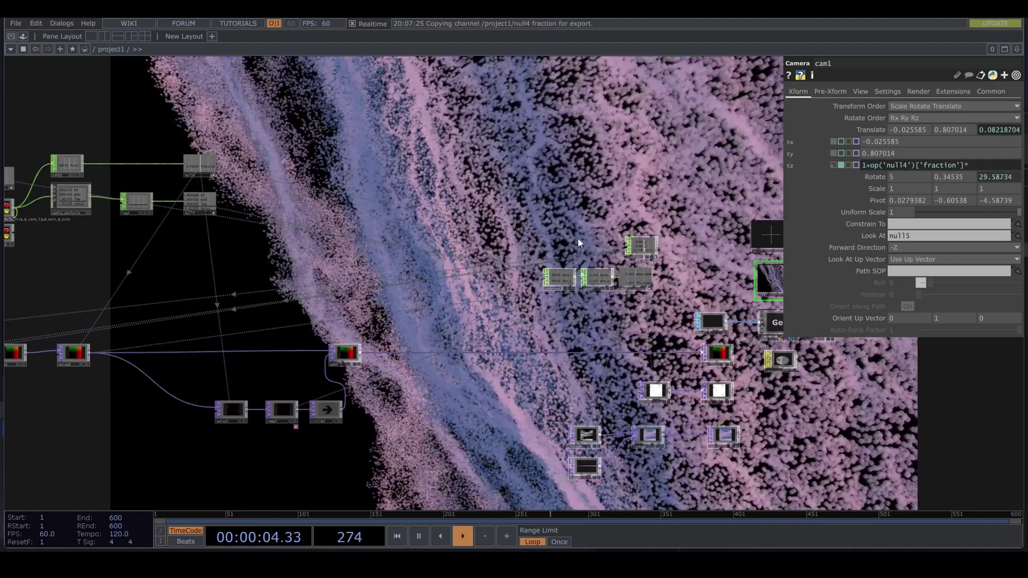
{"action": "type", "text": "*2"}
{"action": "key", "text": "Return"}
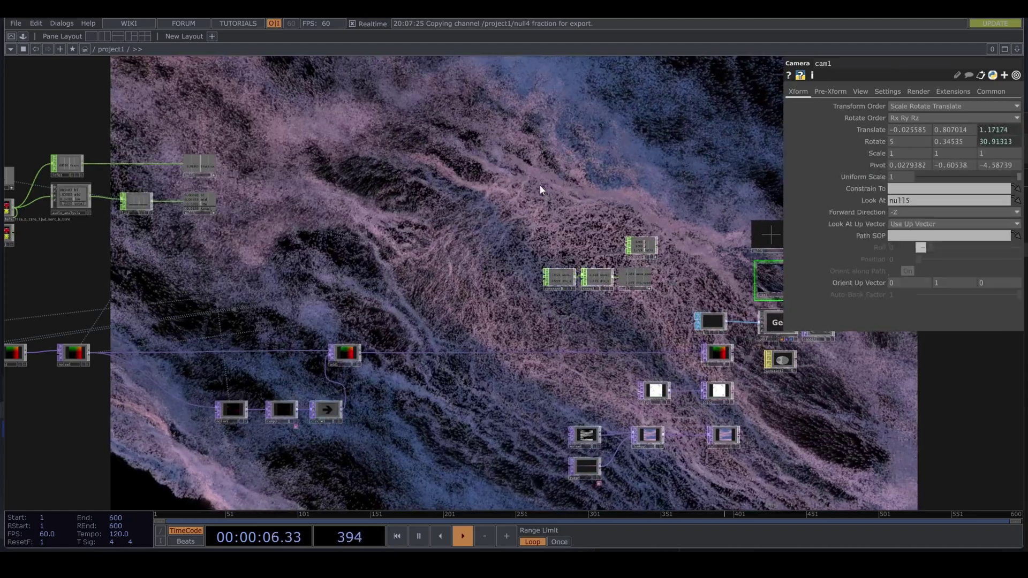
Hide the operator parameters and examine the complete network together with the particle render behind it
{"action": "scroll", "coordinate": [540, 185], "scroll_direction": "down", "scroll_amount": 10}
{"action": "scroll", "coordinate": [445, 172], "scroll_direction": "down", "scroll_amount": 4}
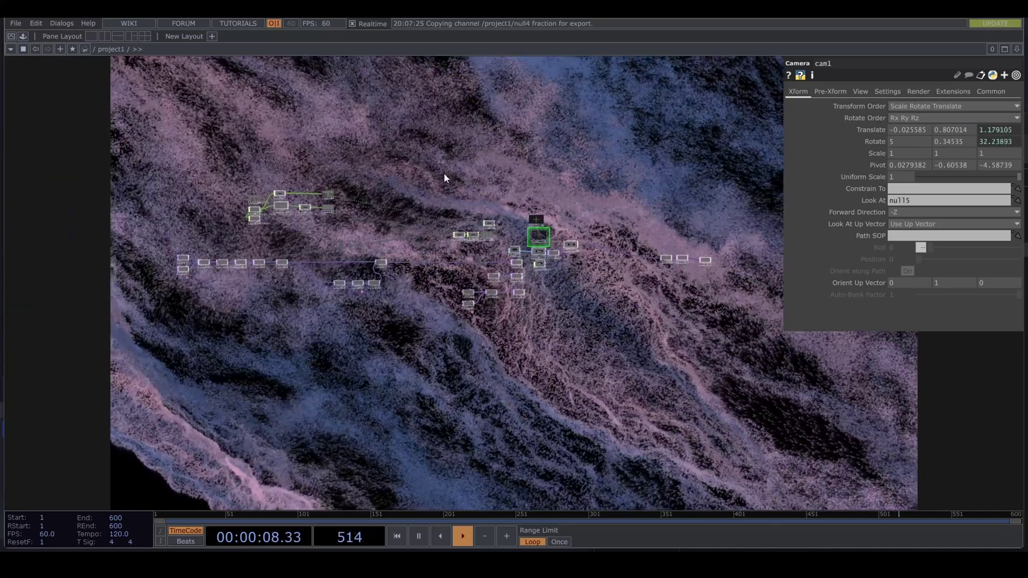
{"action": "left_click_drag", "start_coordinate": [634, 325], "coordinate": [489, 379]}
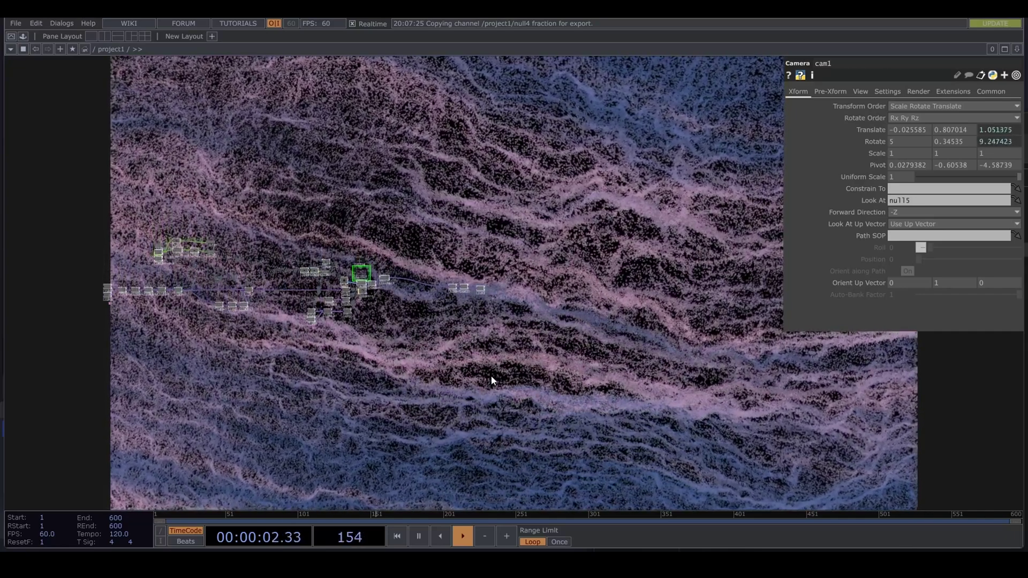
{"action": "key", "text": "p"}
{"action": "left_click_drag", "start_coordinate": [545, 366], "coordinate": [464, 377]}
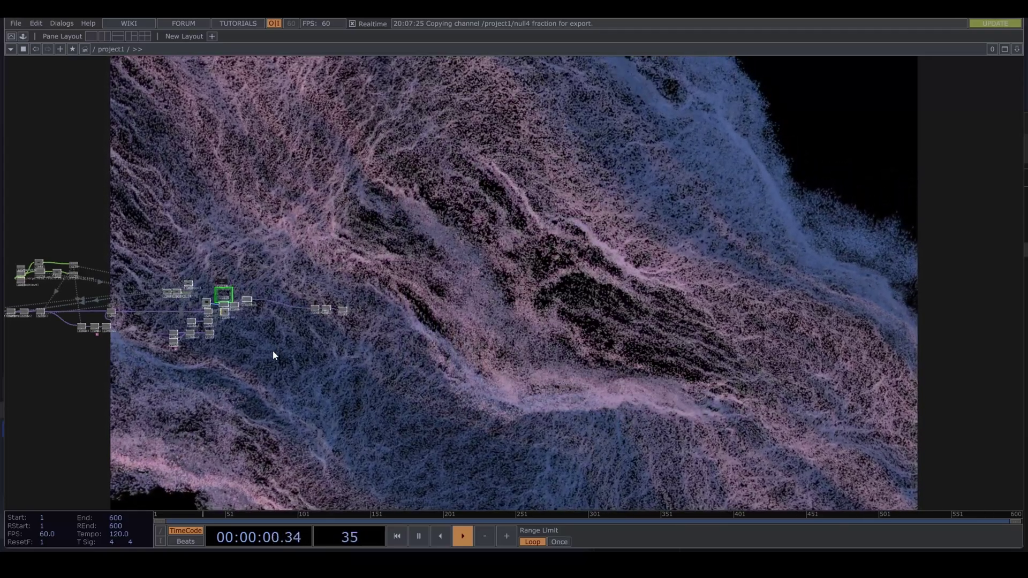
{"action": "left_click_drag", "start_coordinate": [150, 397], "coordinate": [394, 419]}
{"action": "scroll", "coordinate": [284, 384], "scroll_direction": "up", "scroll_amount": 2}
{"action": "scroll", "coordinate": [285, 385], "scroll_direction": "up", "scroll_amount": 1}
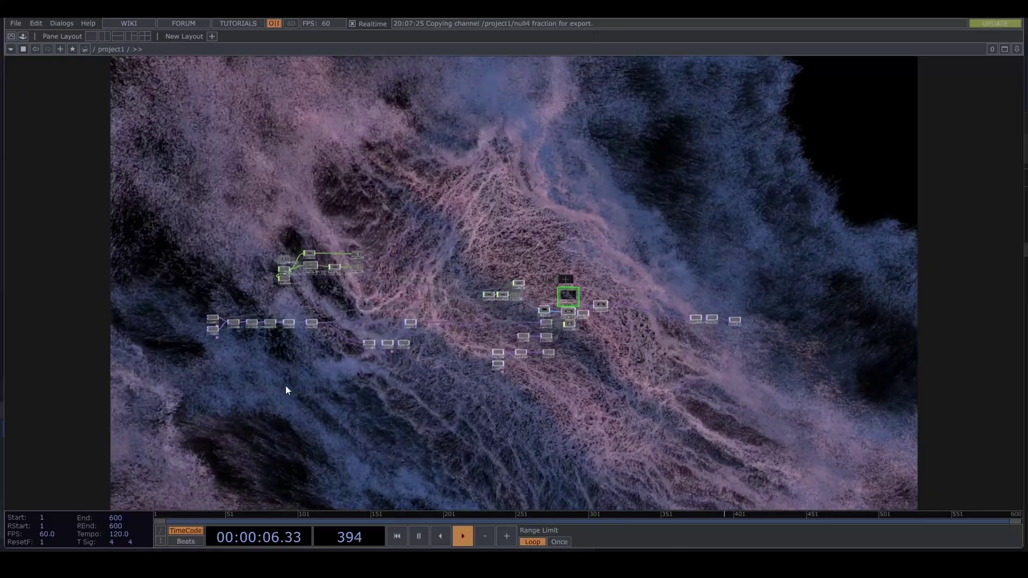
{"action": "scroll", "coordinate": [294, 378], "scroll_direction": "up", "scroll_amount": 5}
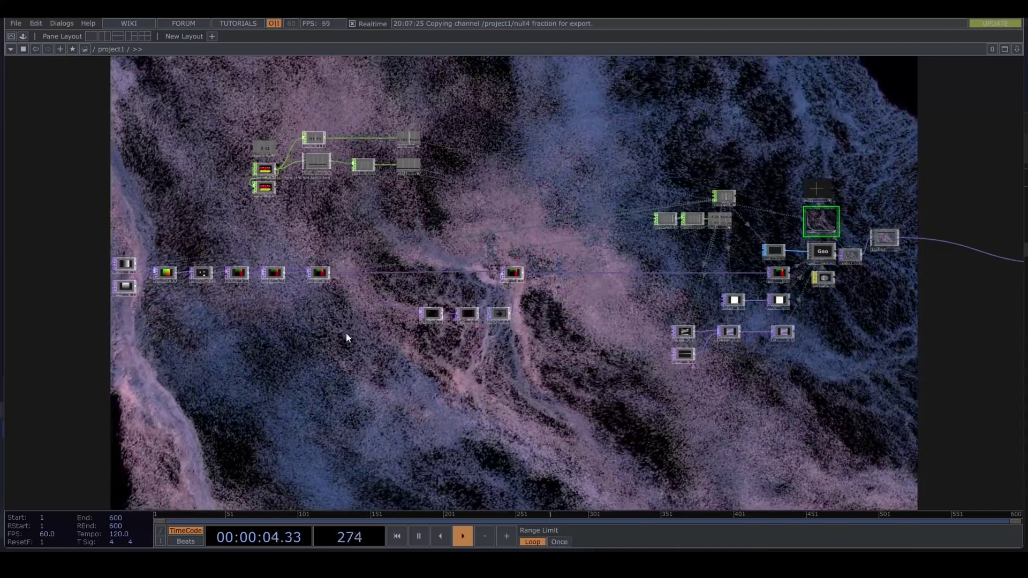
{"action": "left_click_drag", "start_coordinate": [344, 338], "coordinate": [288, 407]}
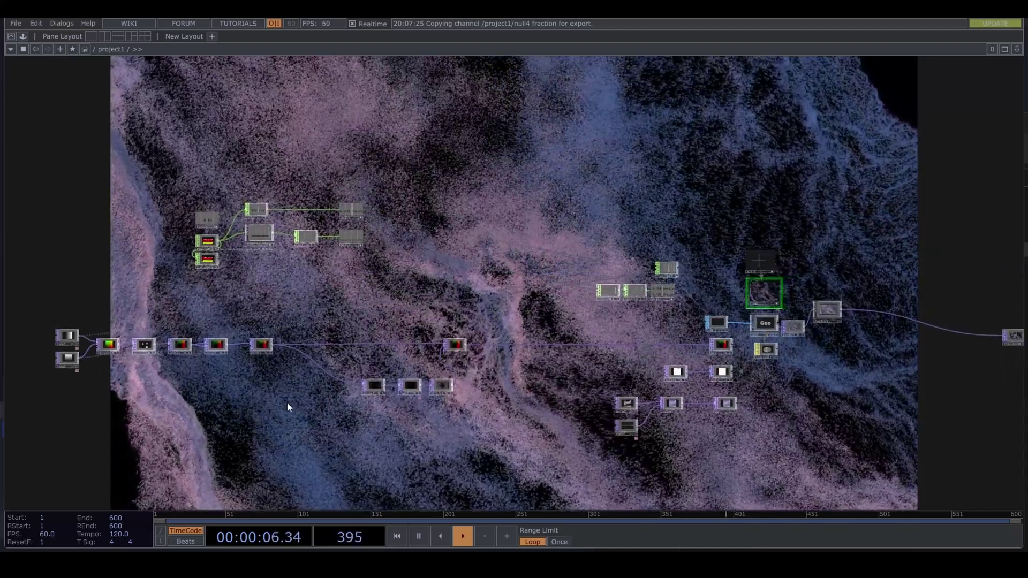